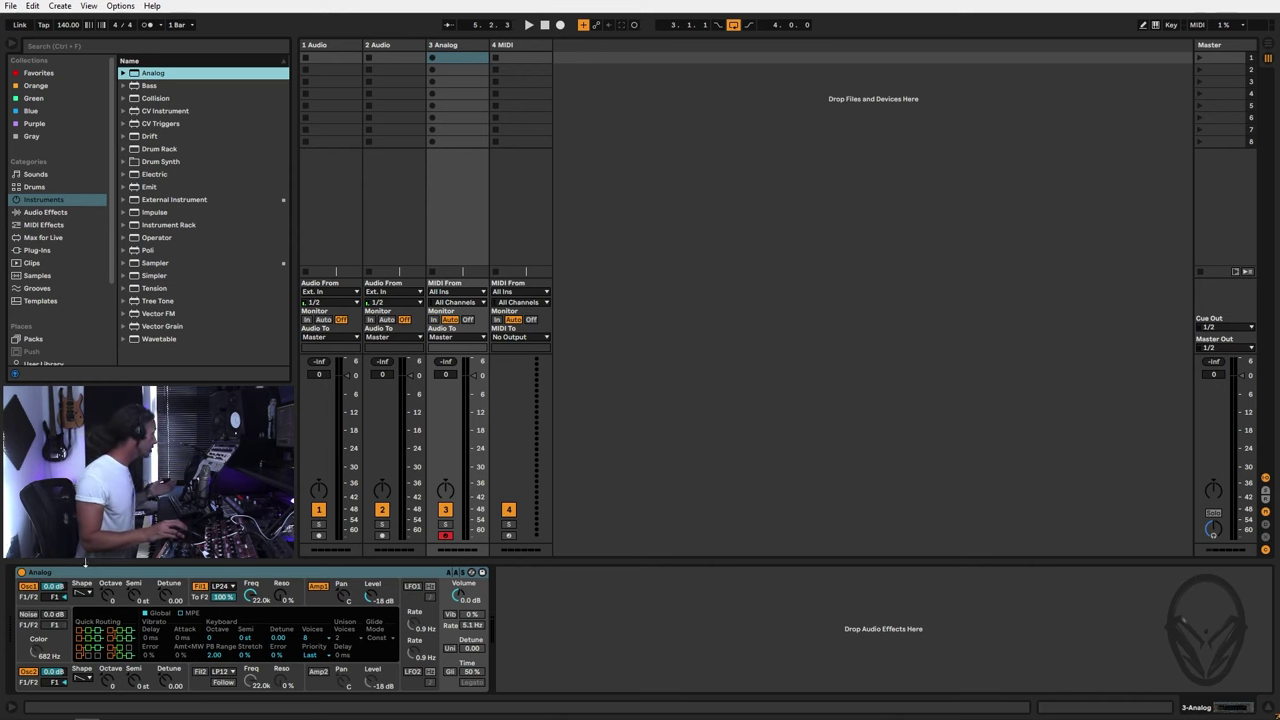
Step: Switch off Analog's second oscillator and set the first oscillator's shape to a sine wave
click(80, 566)
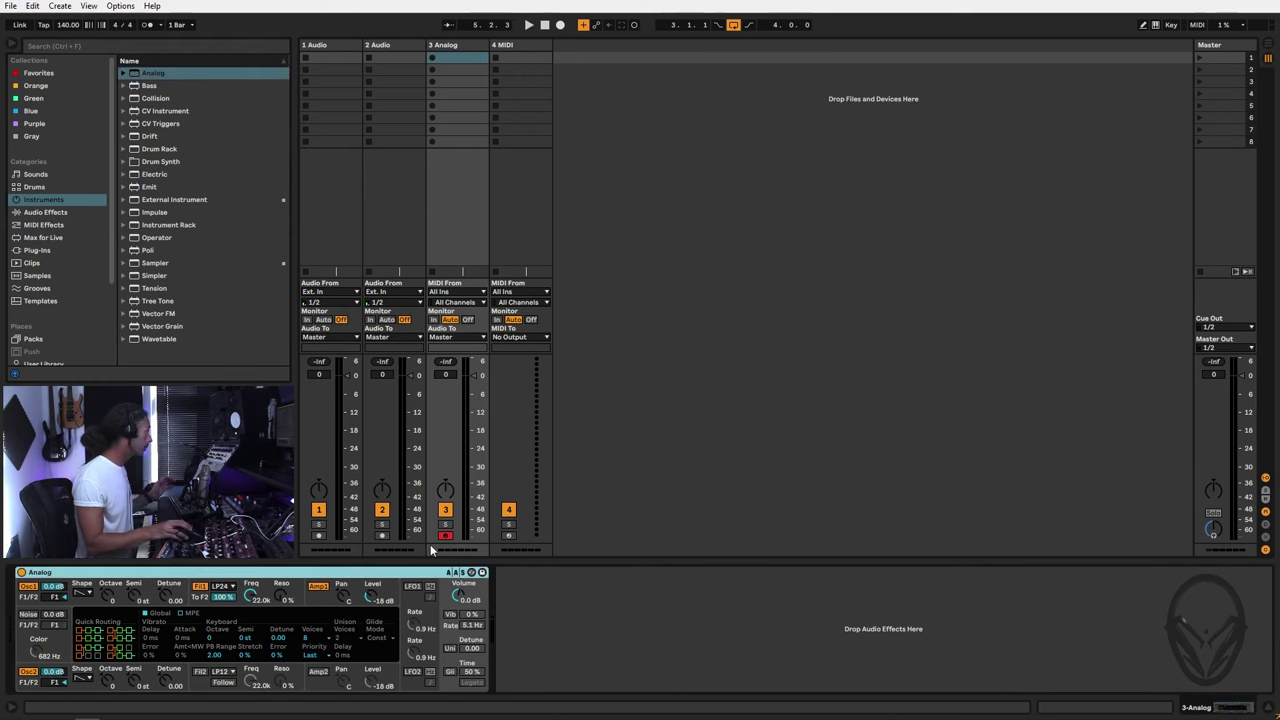
click(28, 673)
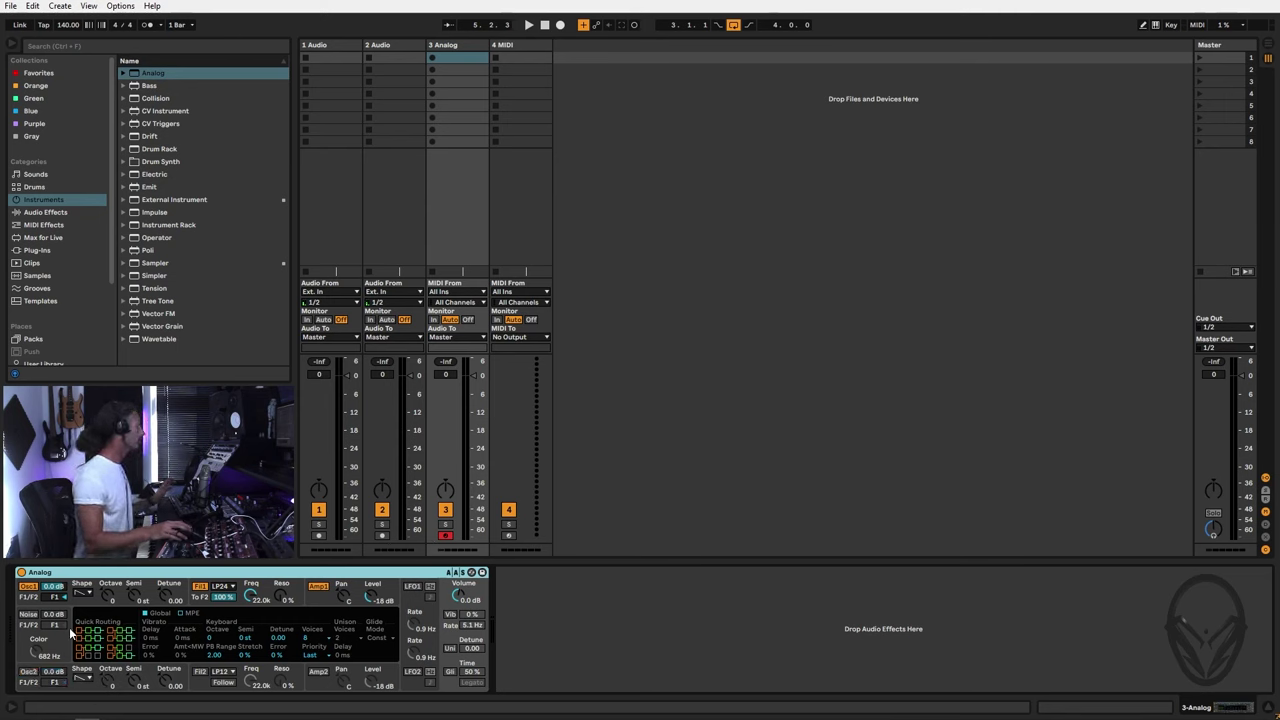
click(84, 592)
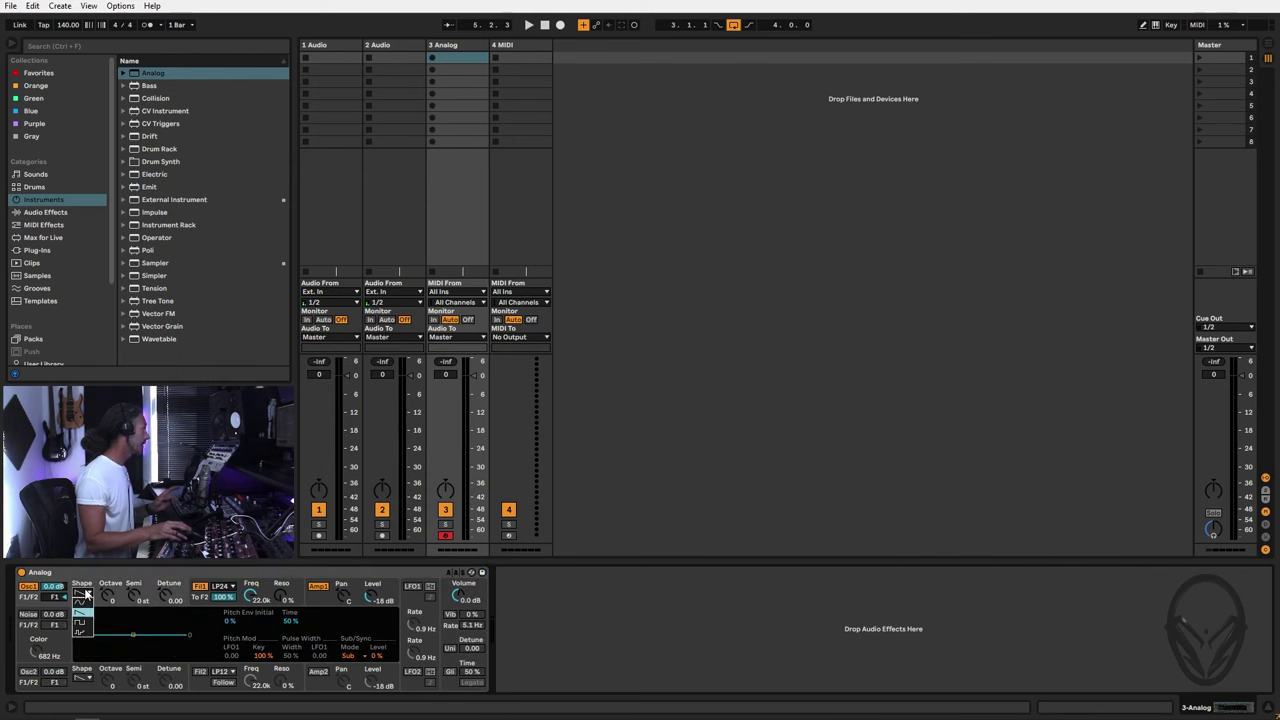
click(82, 605)
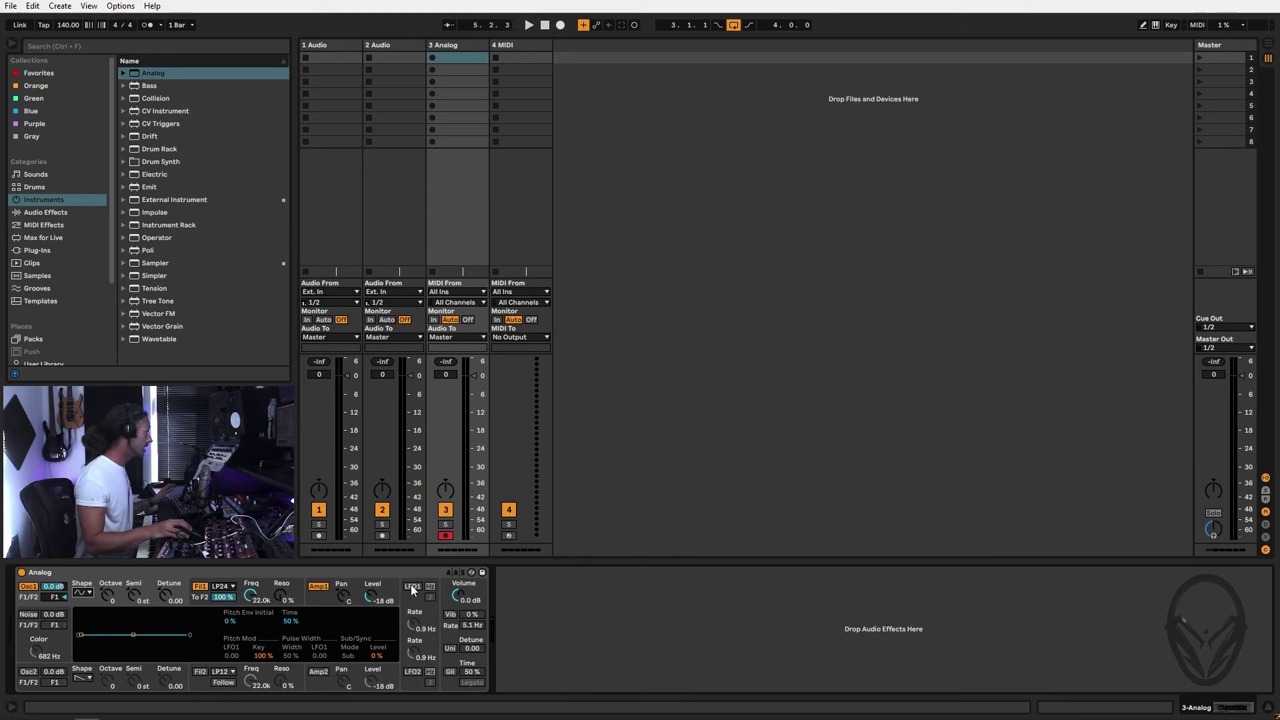
Step: Shorten Analog's Amp1 envelope release to about 109 ms and set the synth's voices to Mono
click(352, 588)
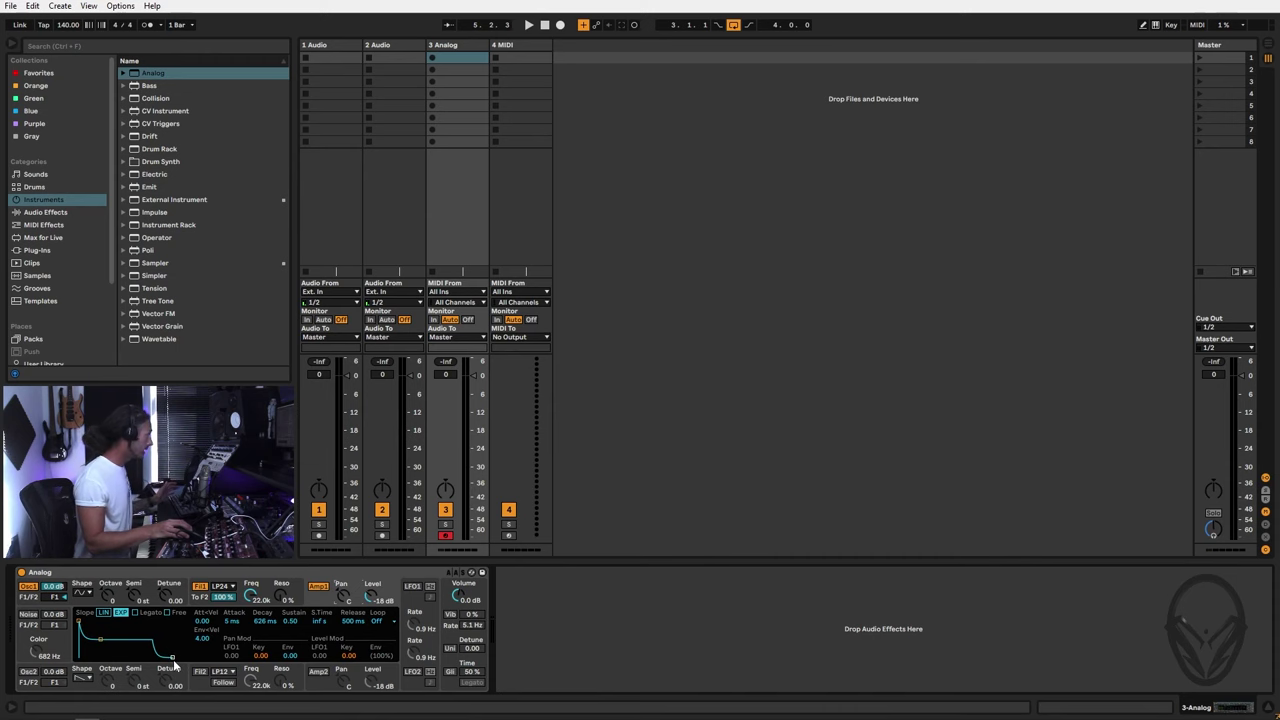
drag(173, 659, 165, 658)
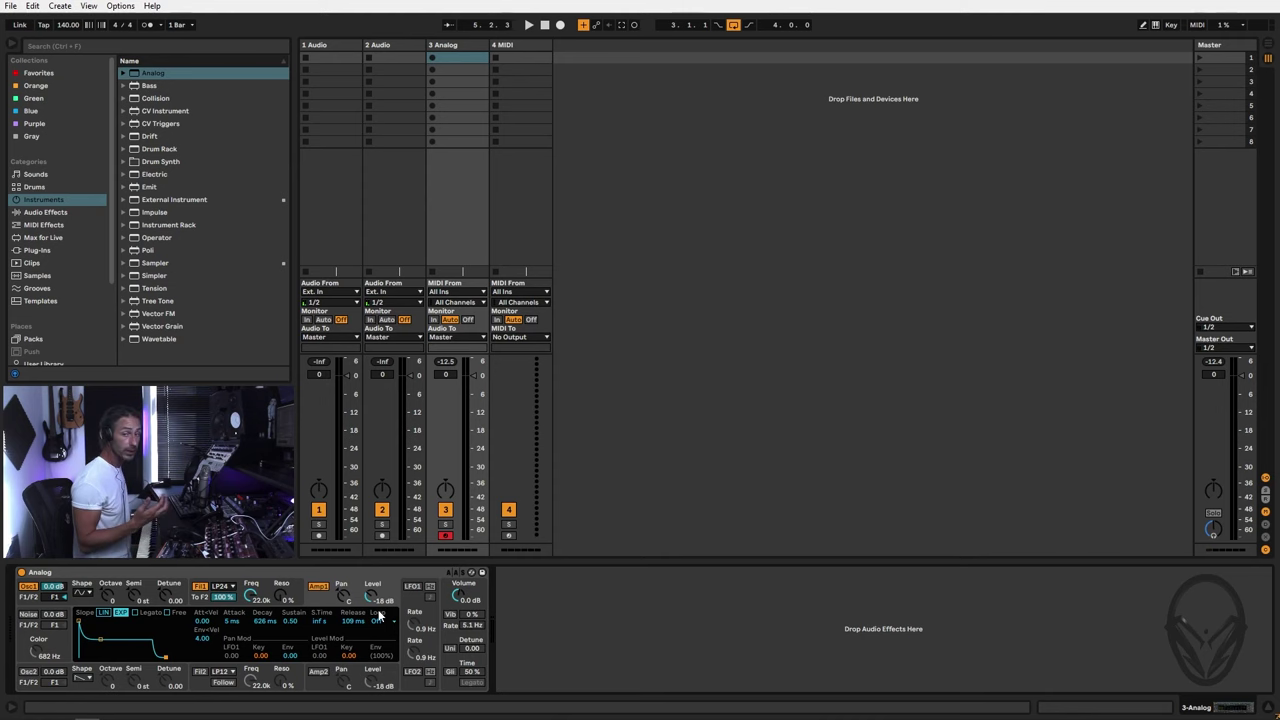
click(476, 596)
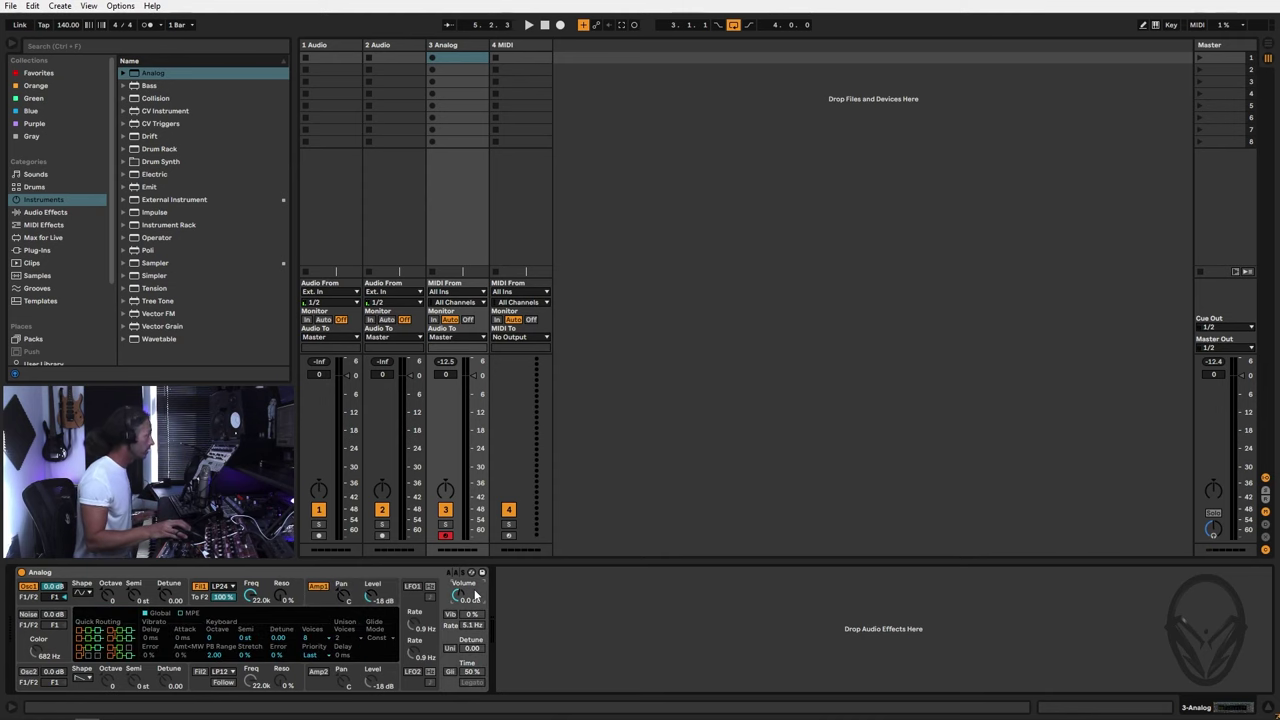
click(316, 638)
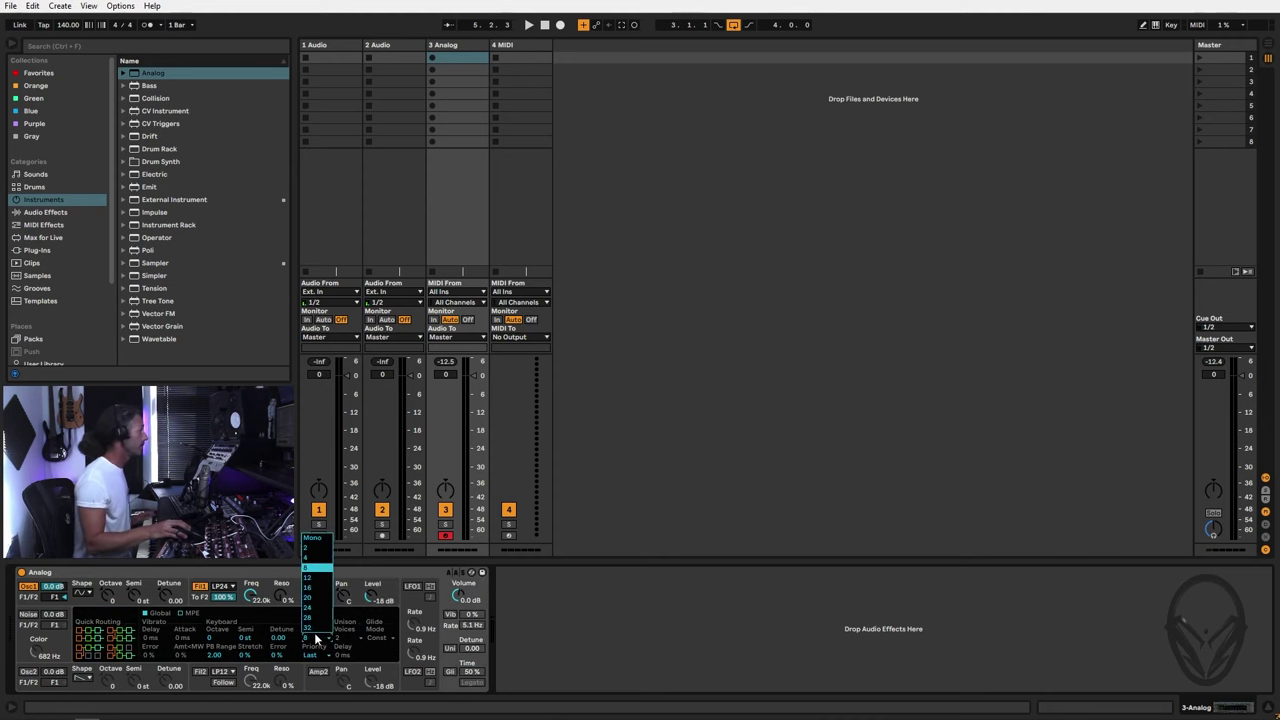
click(315, 537)
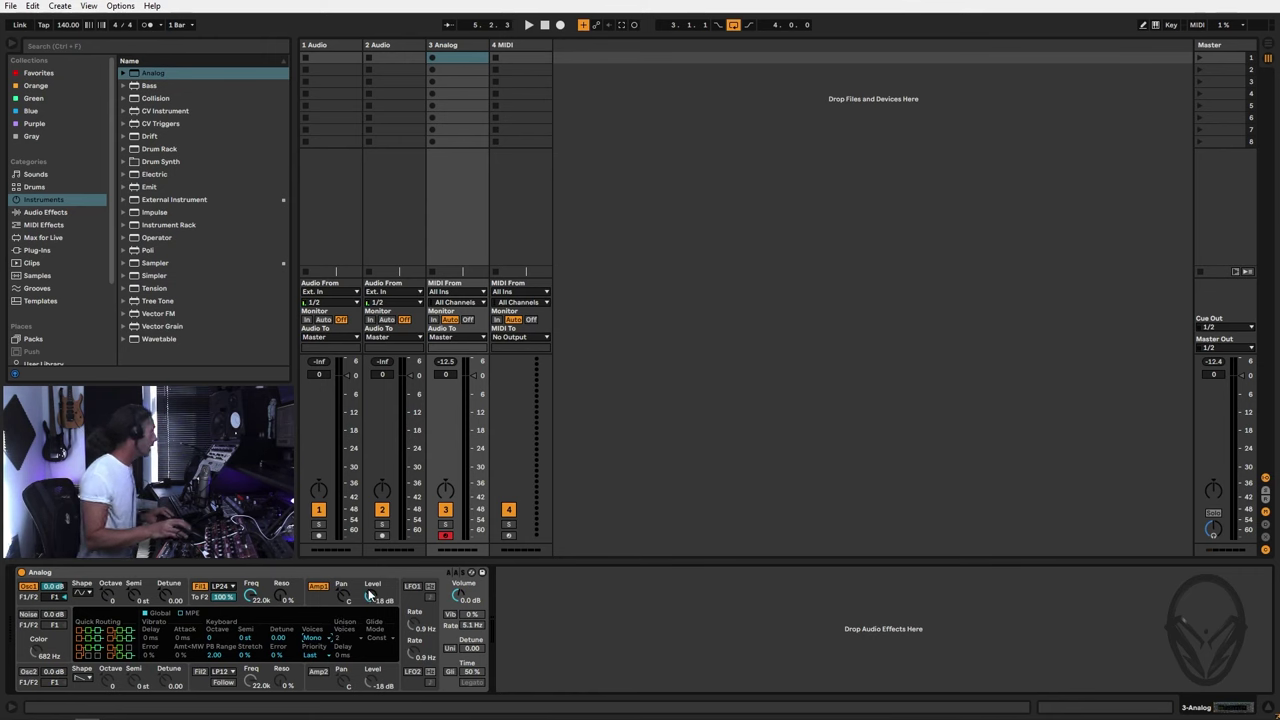
click(318, 587)
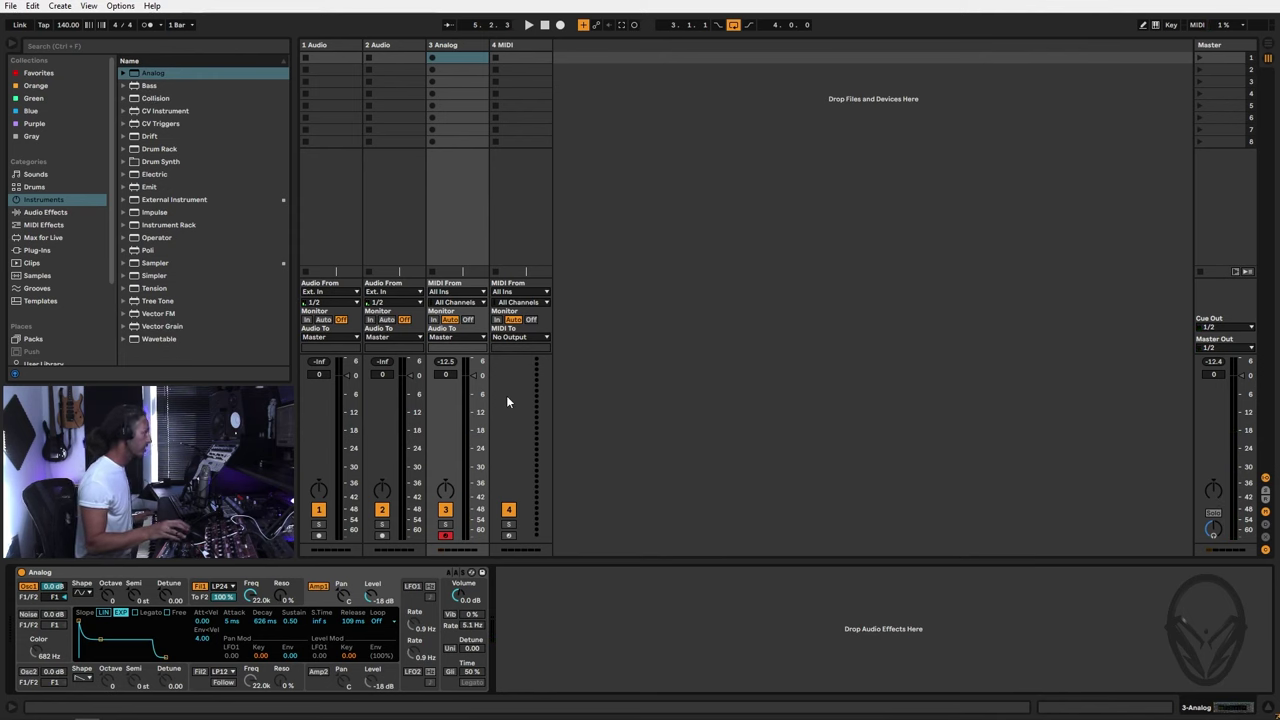
Step: Add a Compressor after Analog, hide its sidechain section and lower its threshold to about -23.5 dB
click(30, 212)
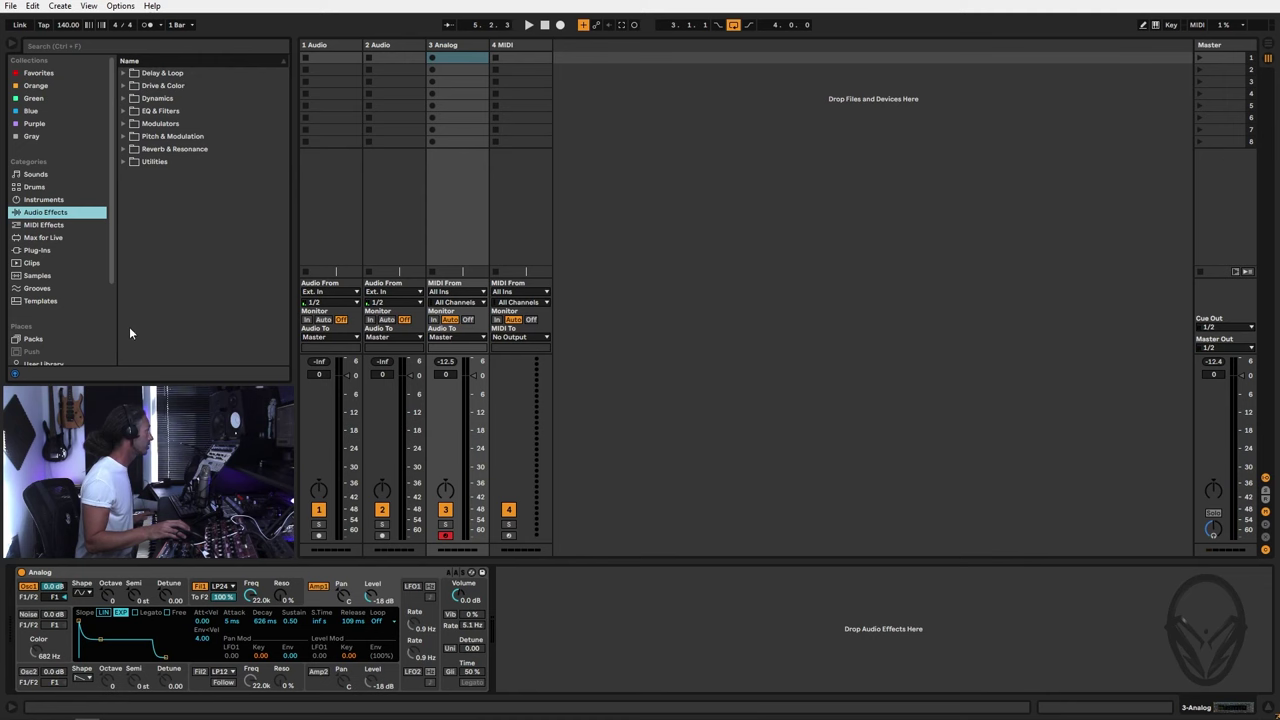
click(125, 98)
drag(161, 124, 527, 606)
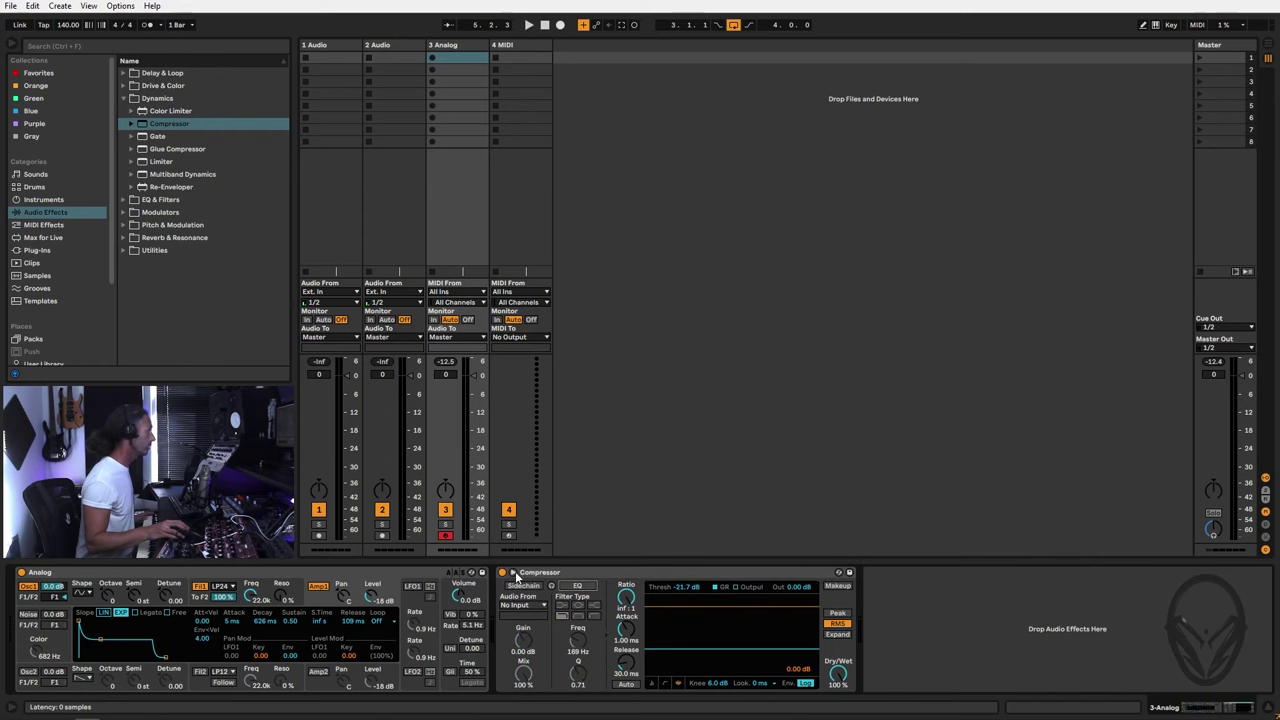
click(514, 574)
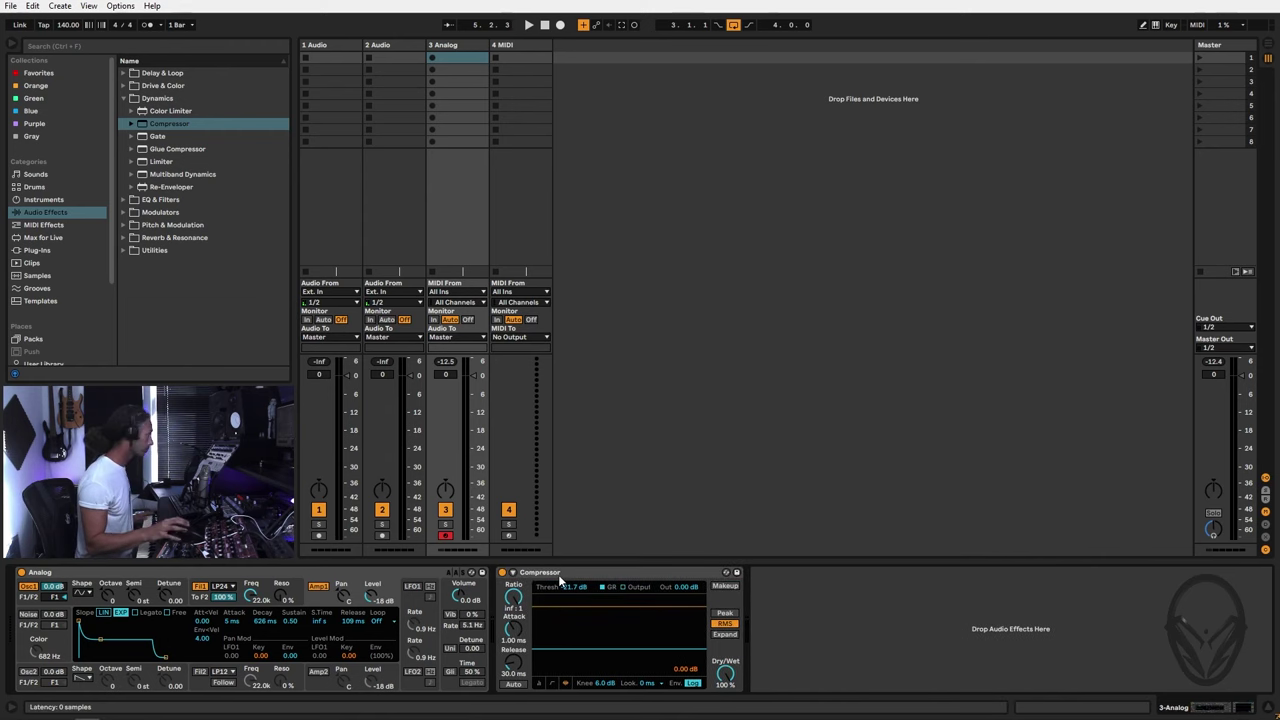
drag(636, 650, 636, 650)
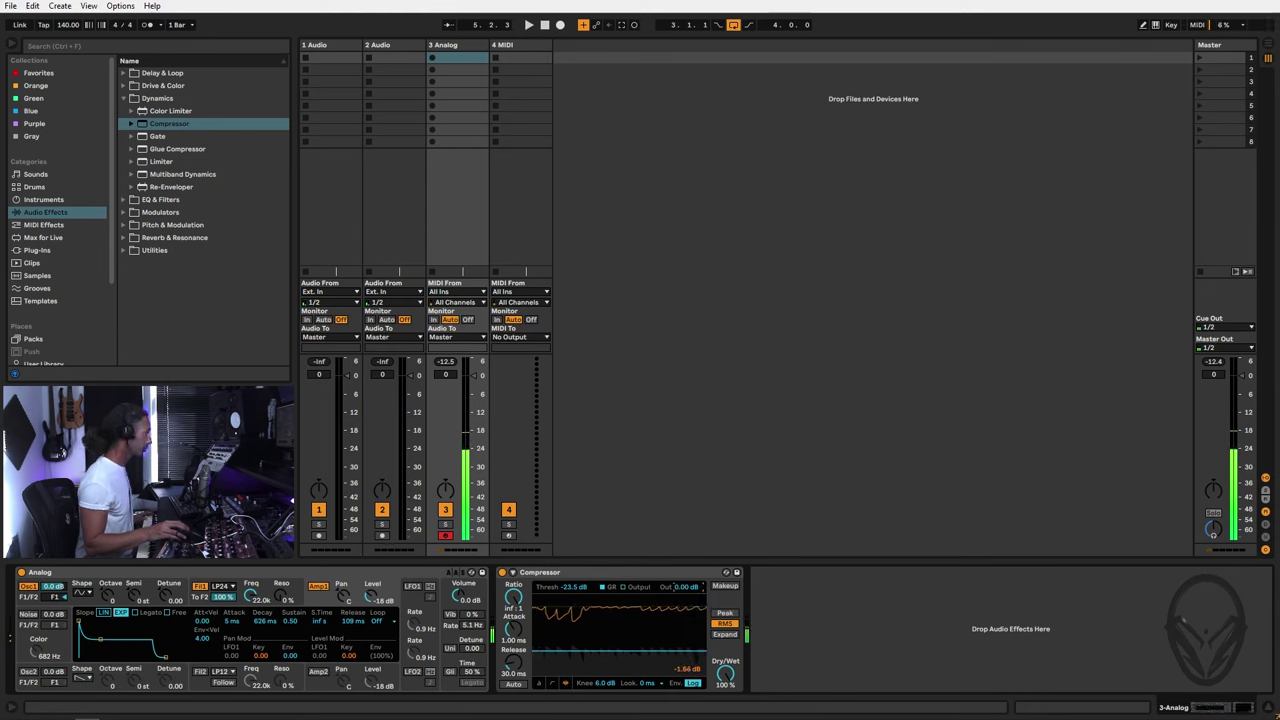
drag(688, 587, 688, 588)
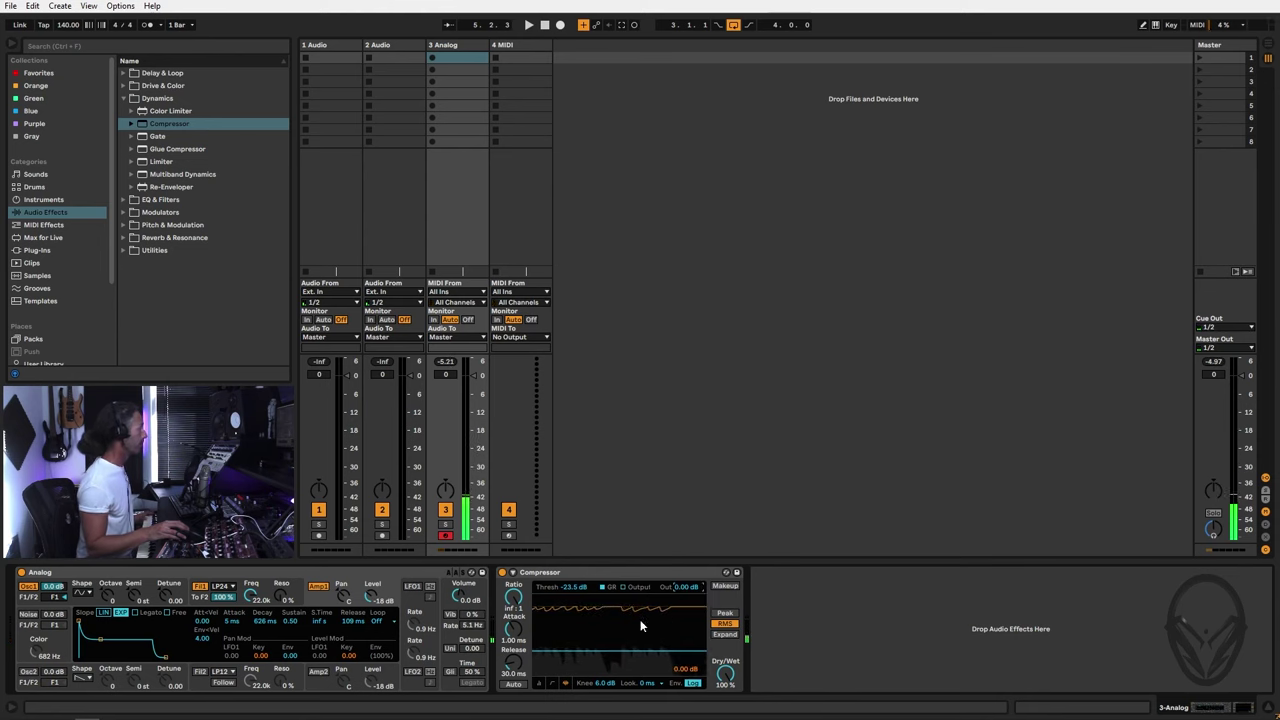
Step: Add a Utility effect after the Compressor, make it mono and raise its gain to about 12.2 dB
click(122, 250)
drag(150, 300, 824, 590)
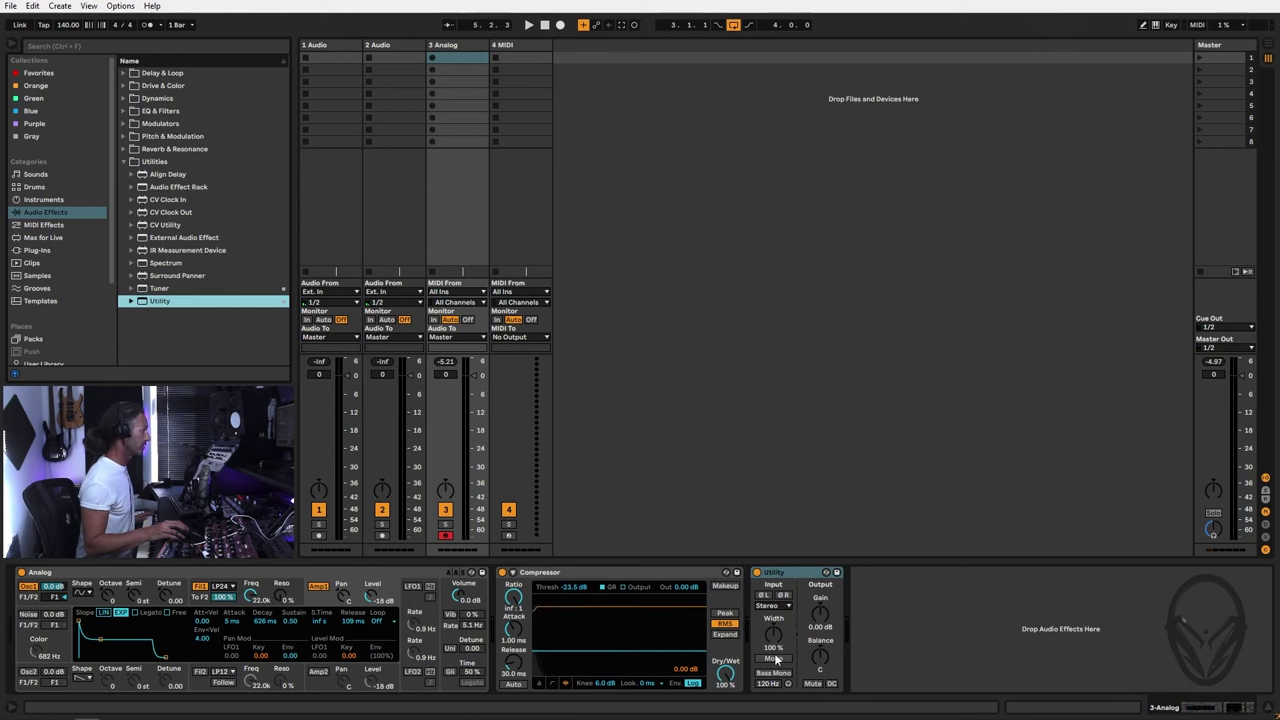
click(774, 658)
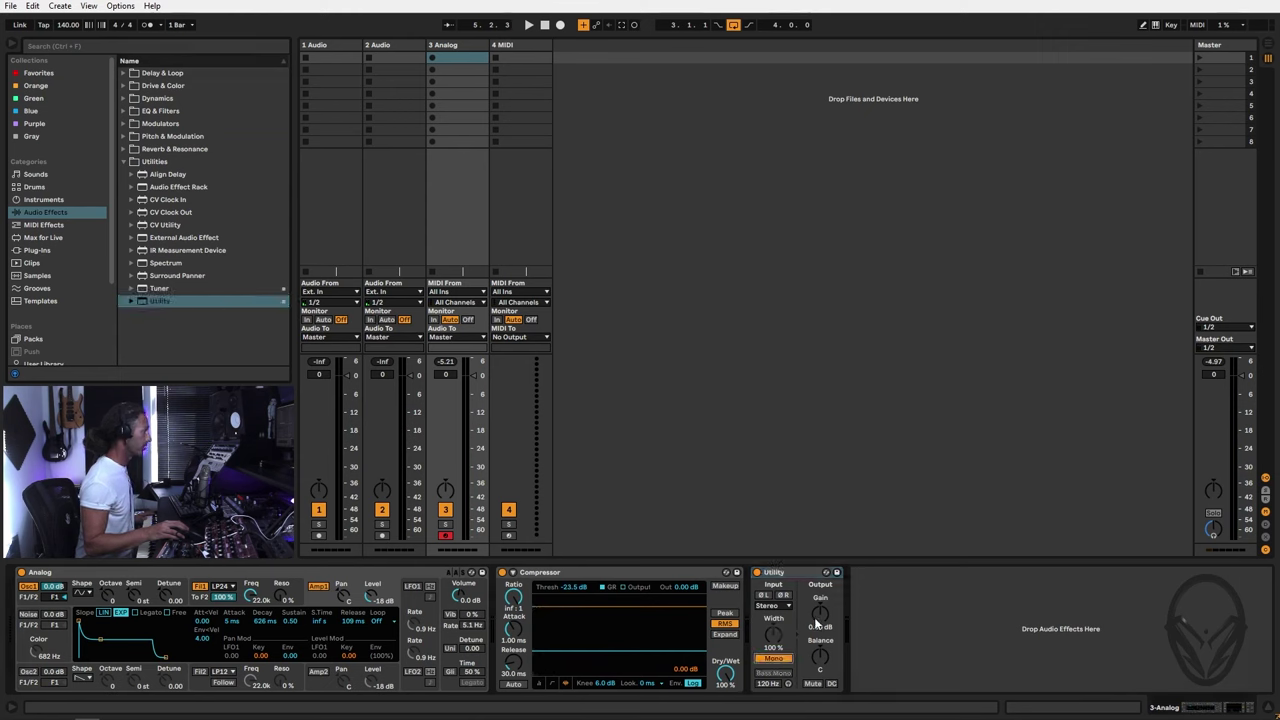
drag(815, 623, 815, 560)
drag(820, 612, 820, 622)
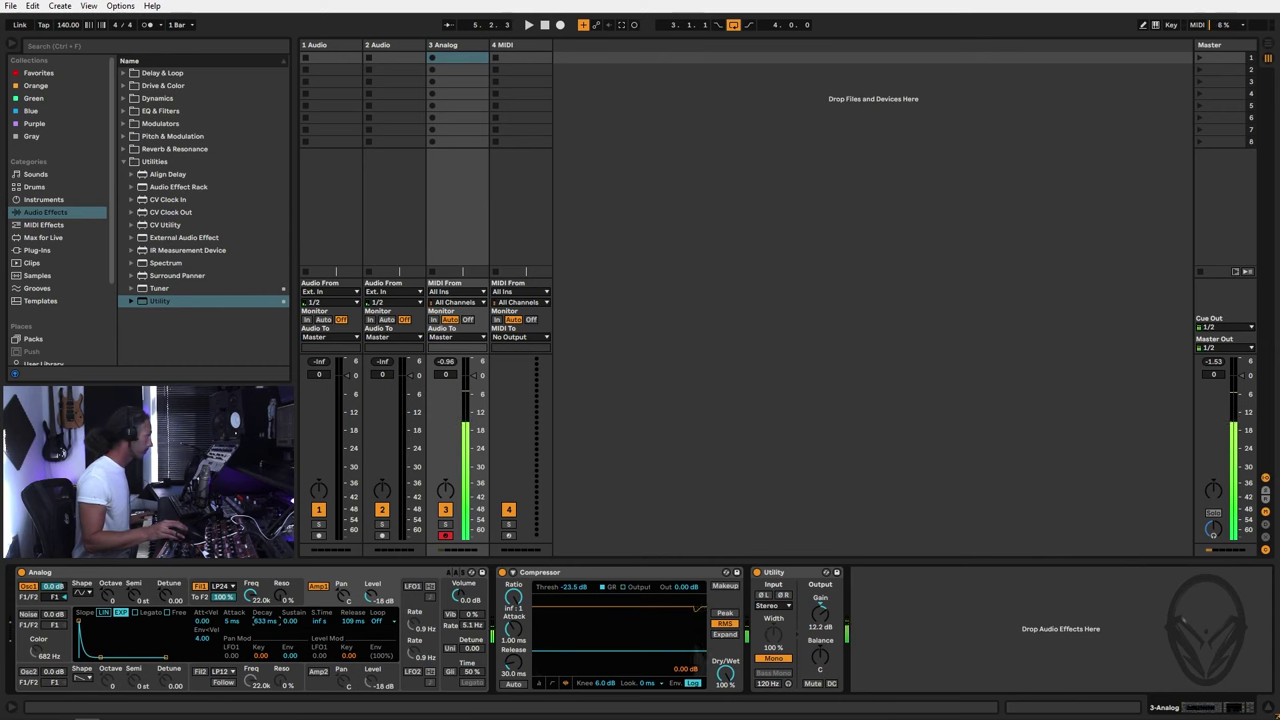
Step: Adjust the Amp1 envelope to an attack of about 23 ms and a decay of about 1.04 s
drag(263, 620, 263, 608)
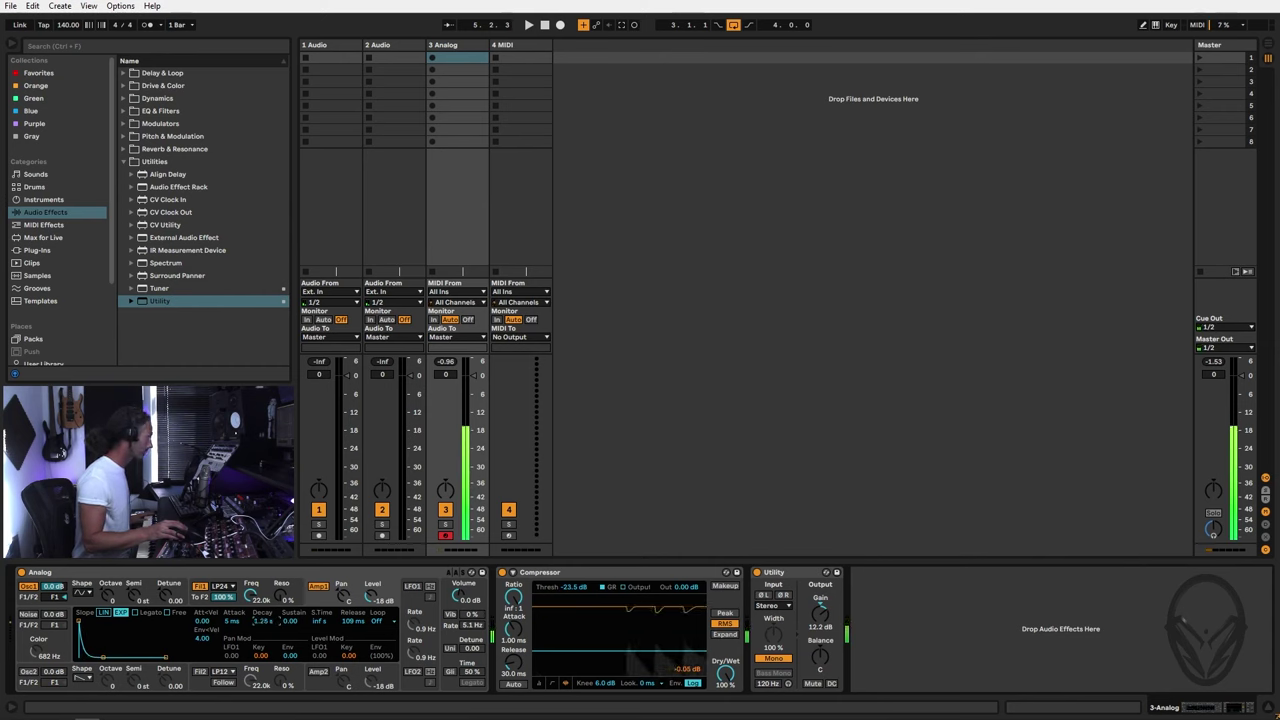
drag(265, 622, 265, 632)
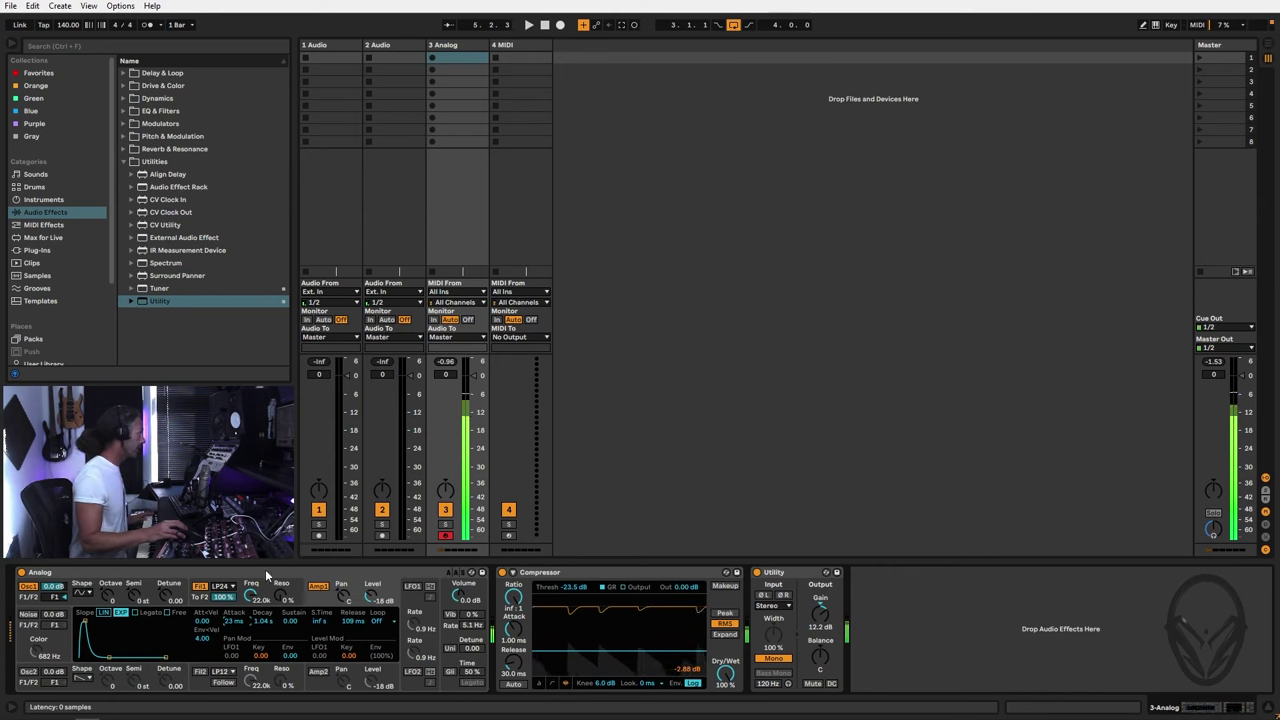
Step: Insert an EQ Eight between the Compressor and the Utility on the Analog track
click(160, 110)
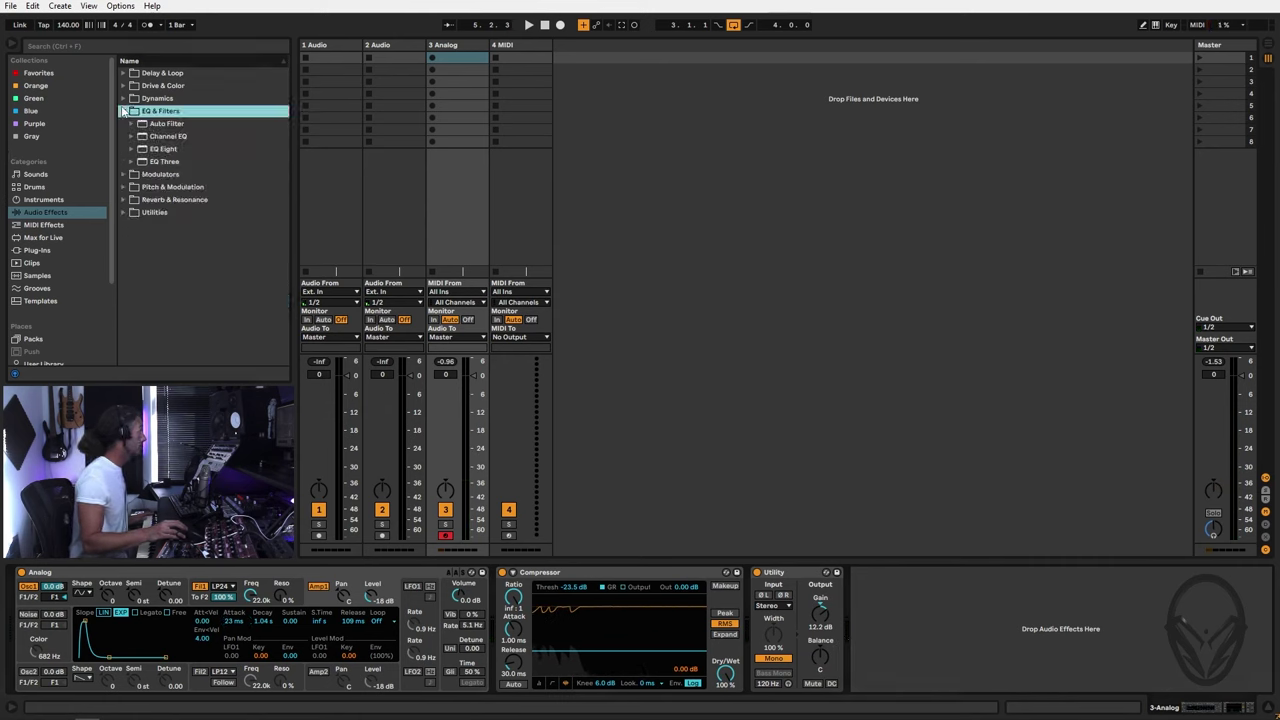
click(161, 150)
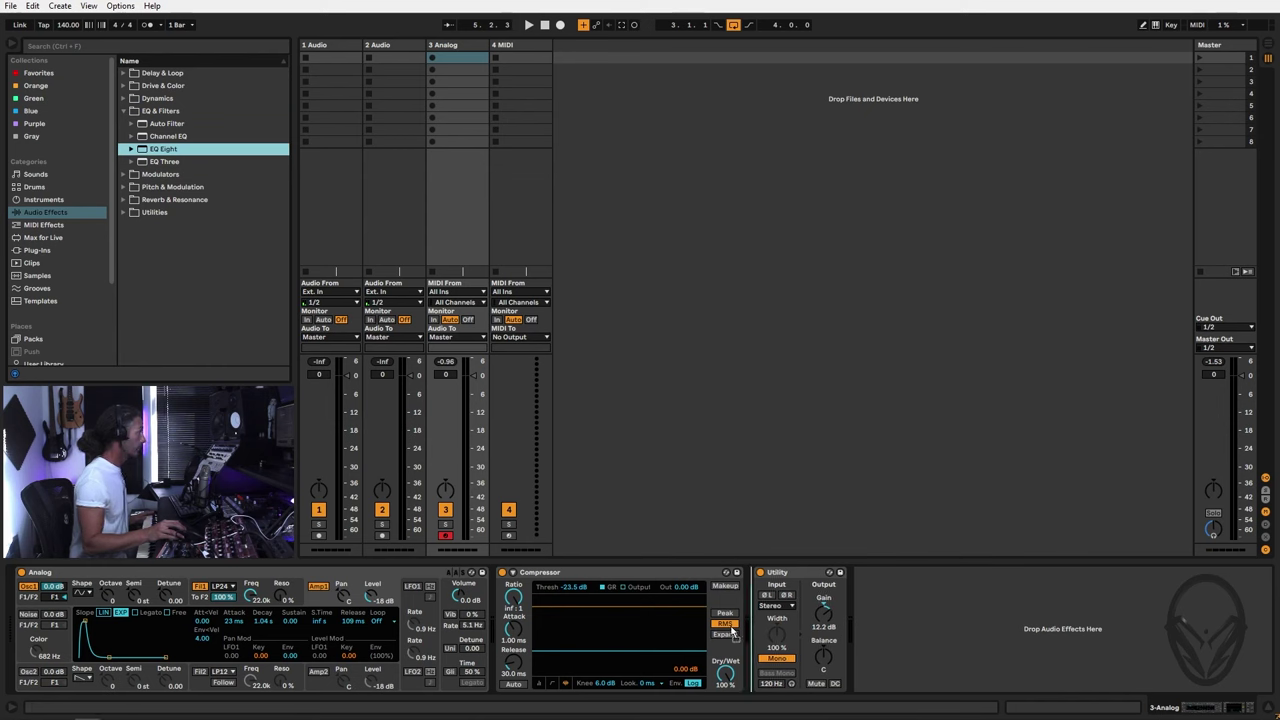
key(Return)
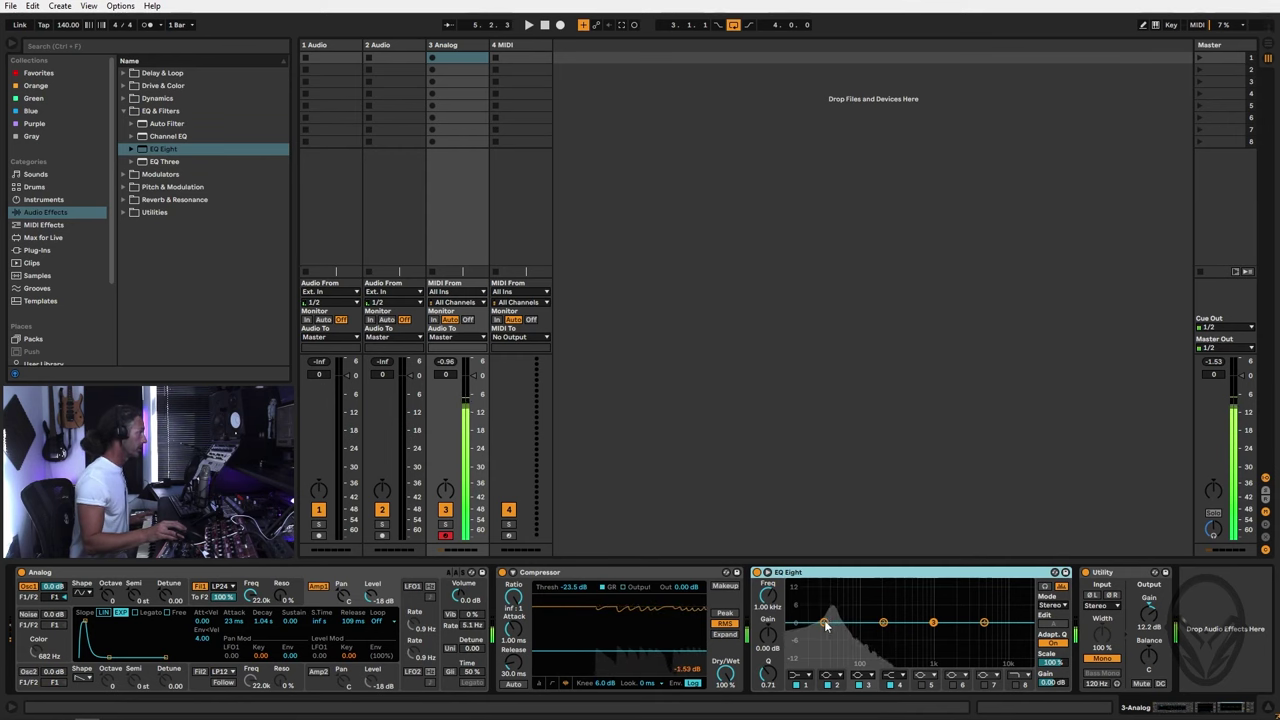
Step: Boost EQ Eight band 1 by about 6.82 dB at about 109 Hz and lower the Utility gain to about -0.56 dB
drag(824, 624, 851, 605)
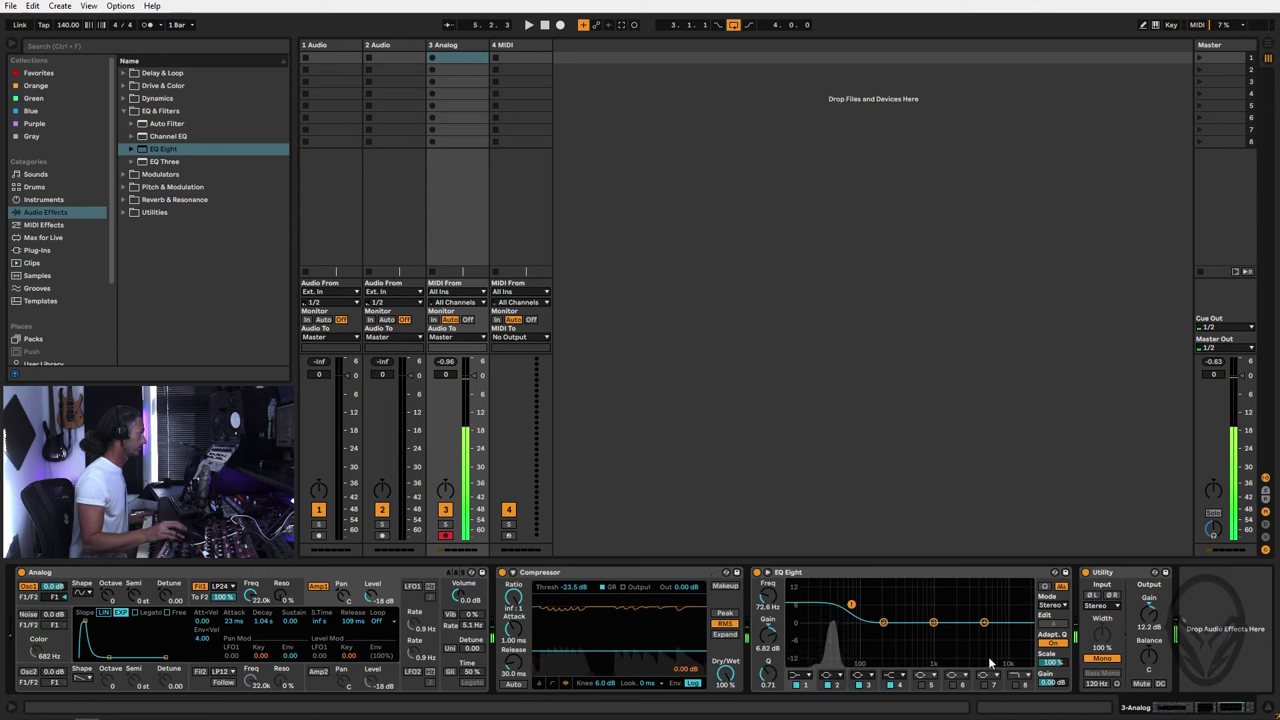
drag(1150, 621, 1150, 650)
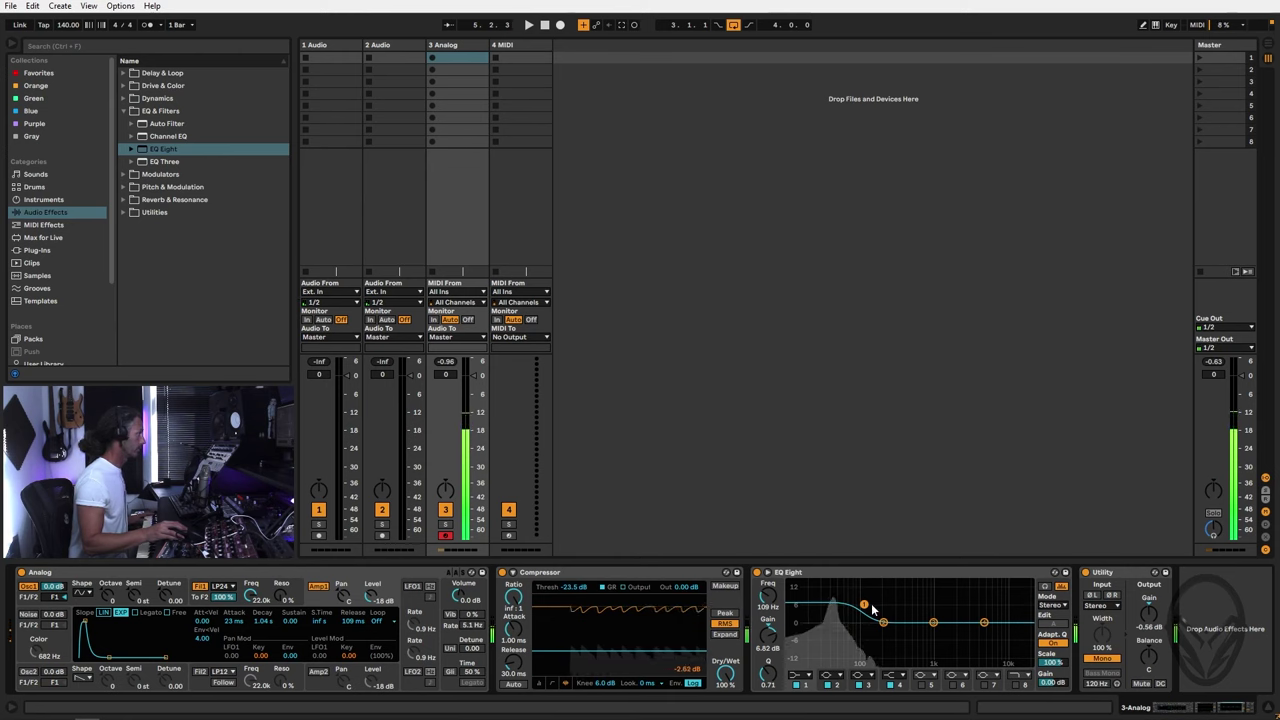
Step: Cut the sub lows with EQ Eight band 2 at about 12.1 Hz, using -15 dB gain and a Q of about 3.19
drag(882, 623, 816, 622)
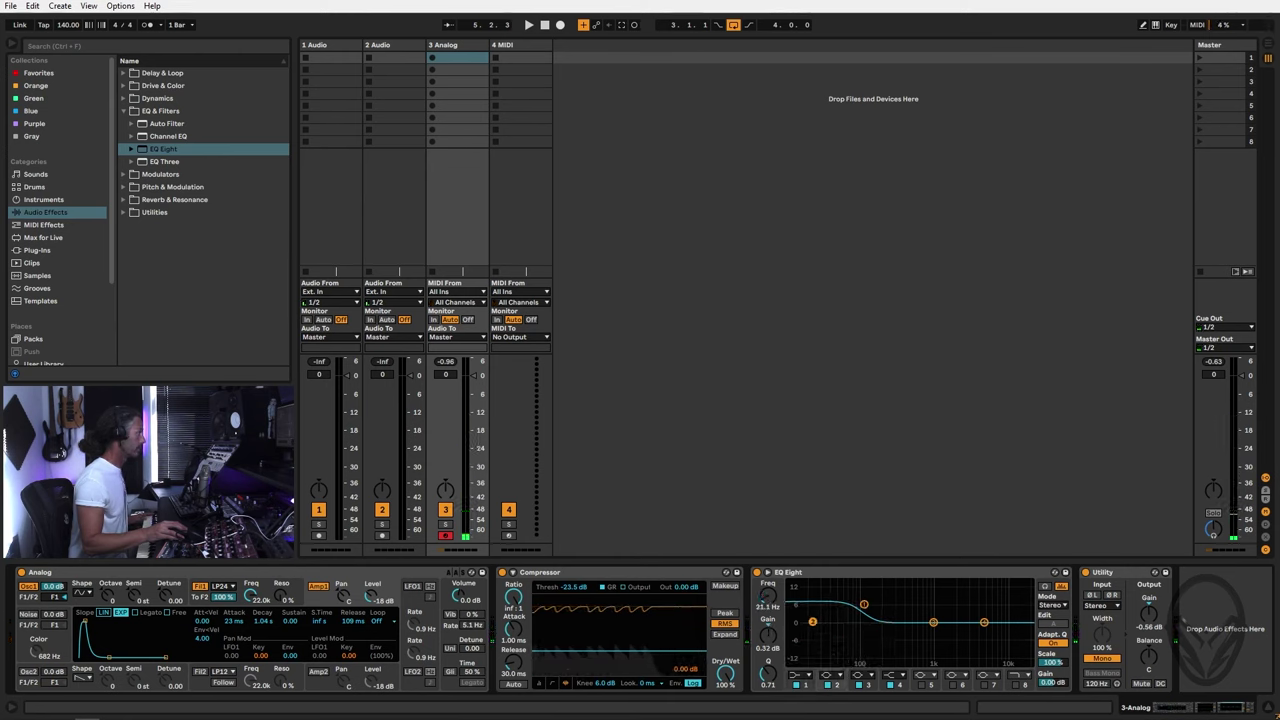
mouse_move(765, 675)
mouse_down()
mouse_move(765, 650)
mouse_move(767, 677)
mouse_up()
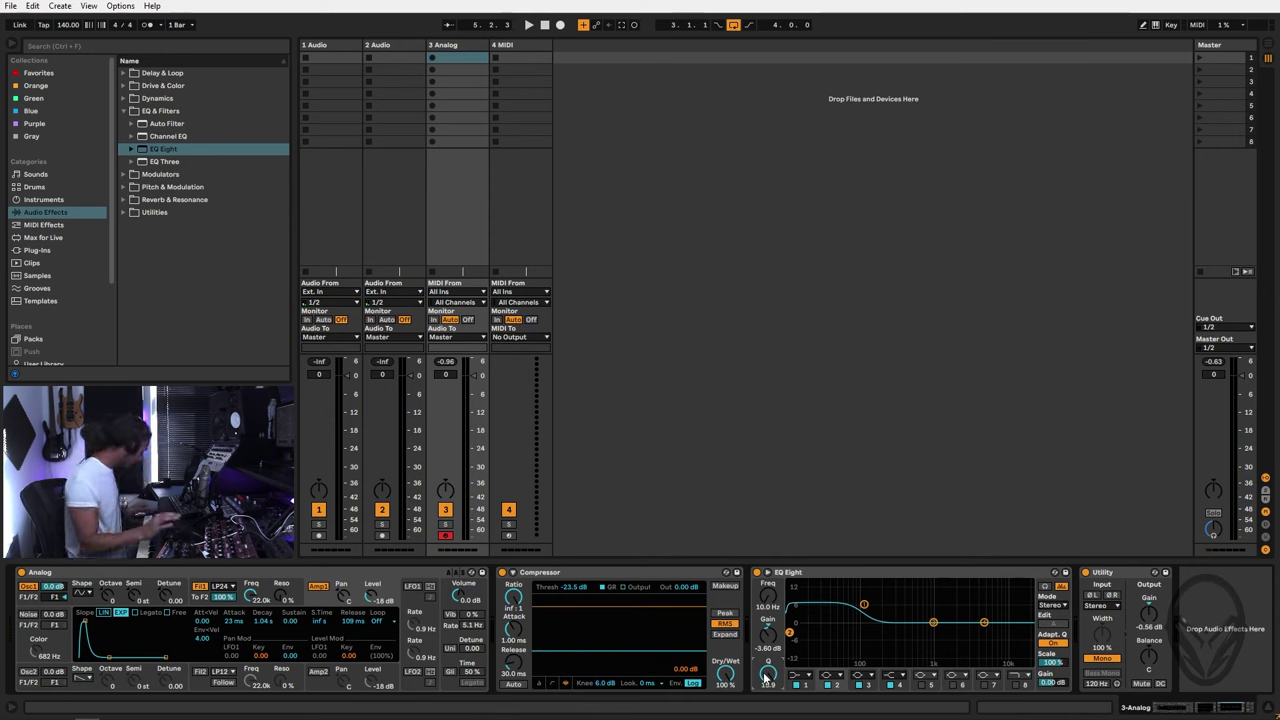
drag(767, 677, 766, 689)
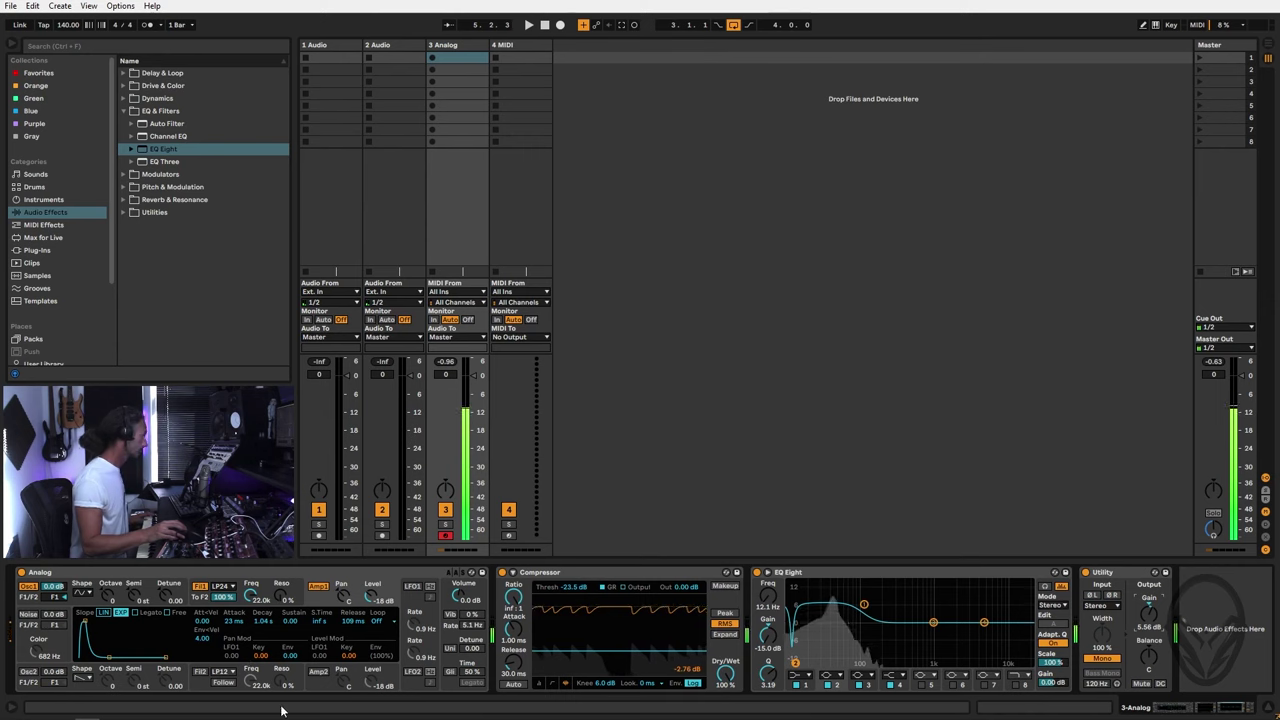
Step: Set Analog's Filter 1 cutoff frequency to about 358 Hz and its drive to Sym2
click(248, 594)
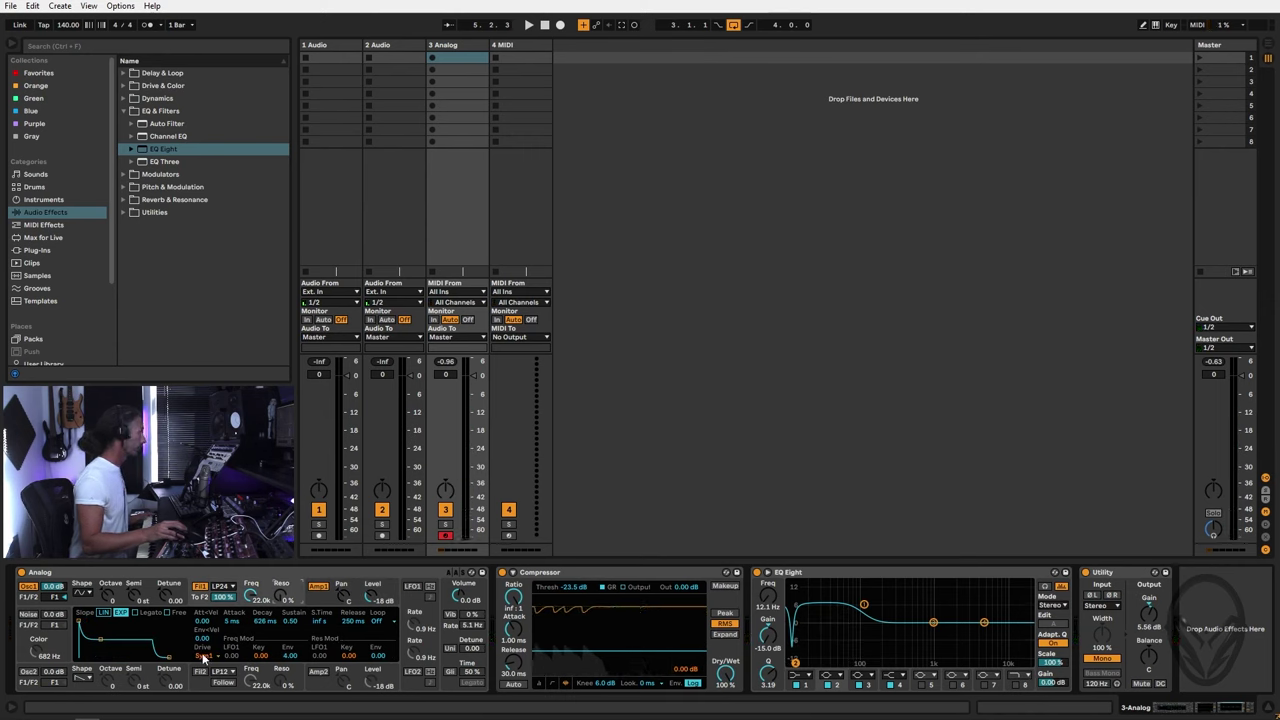
drag(253, 597, 253, 636)
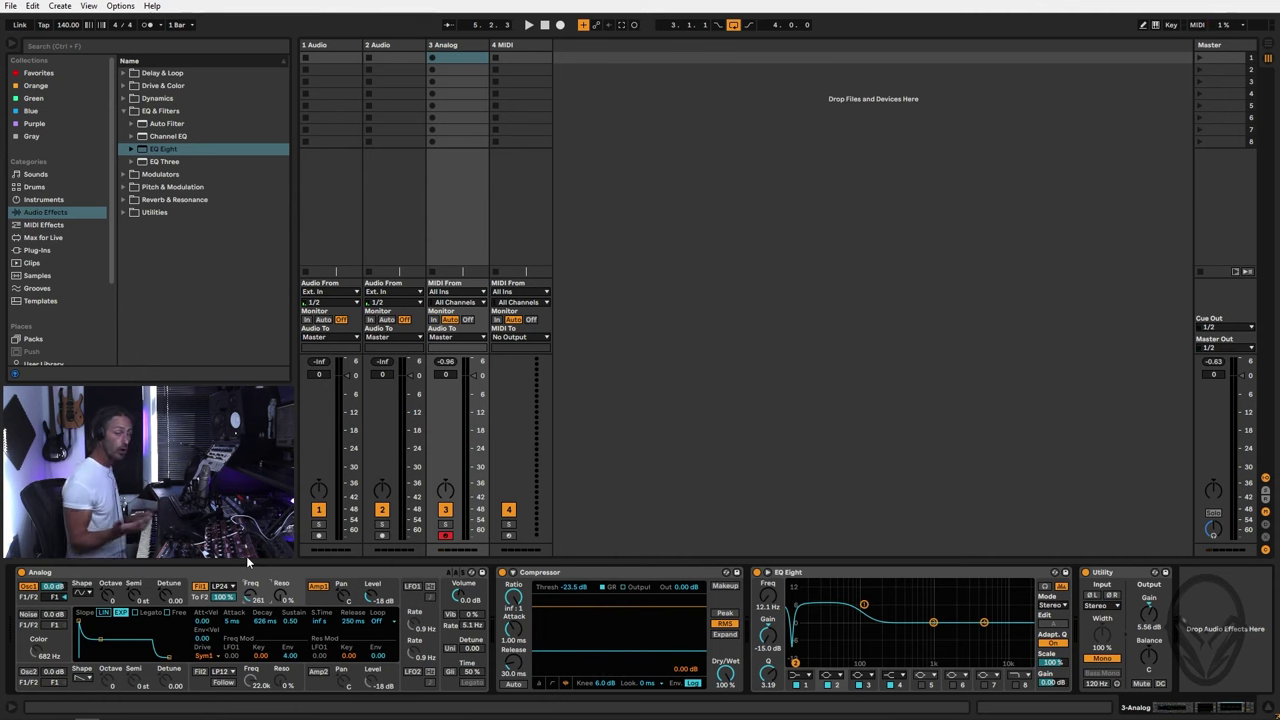
drag(250, 597, 250, 615)
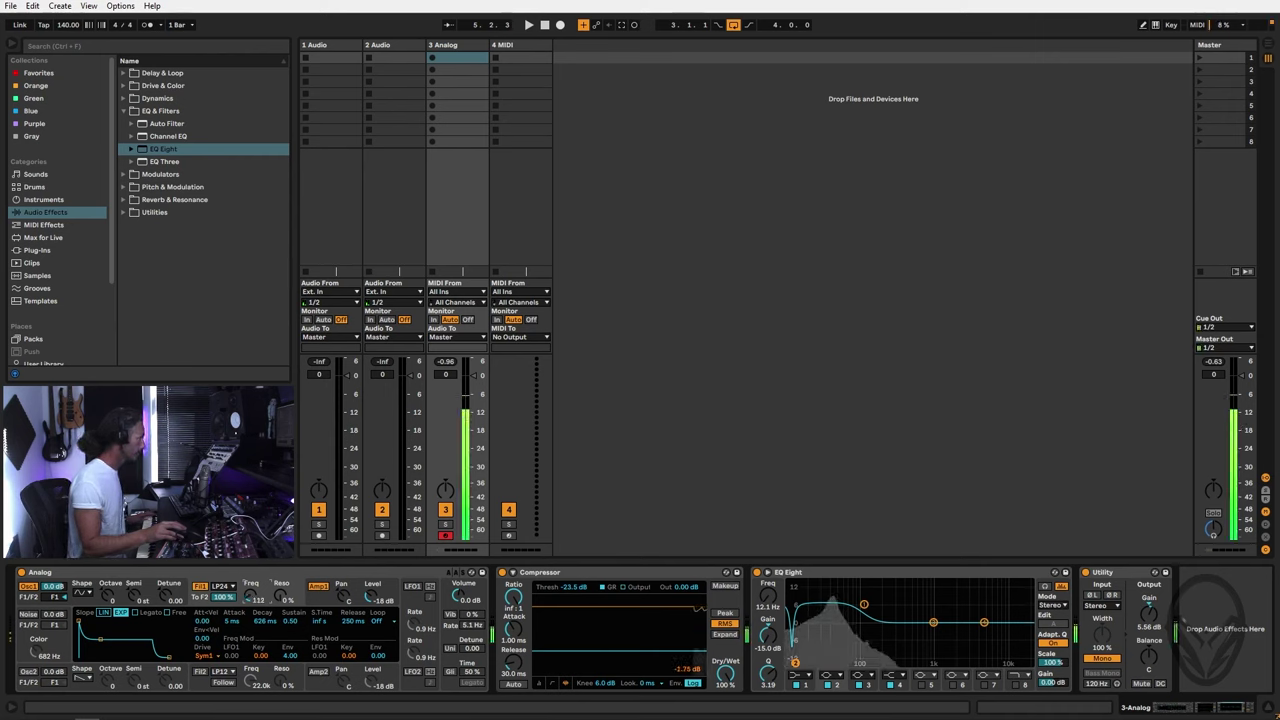
drag(257, 606, 257, 598)
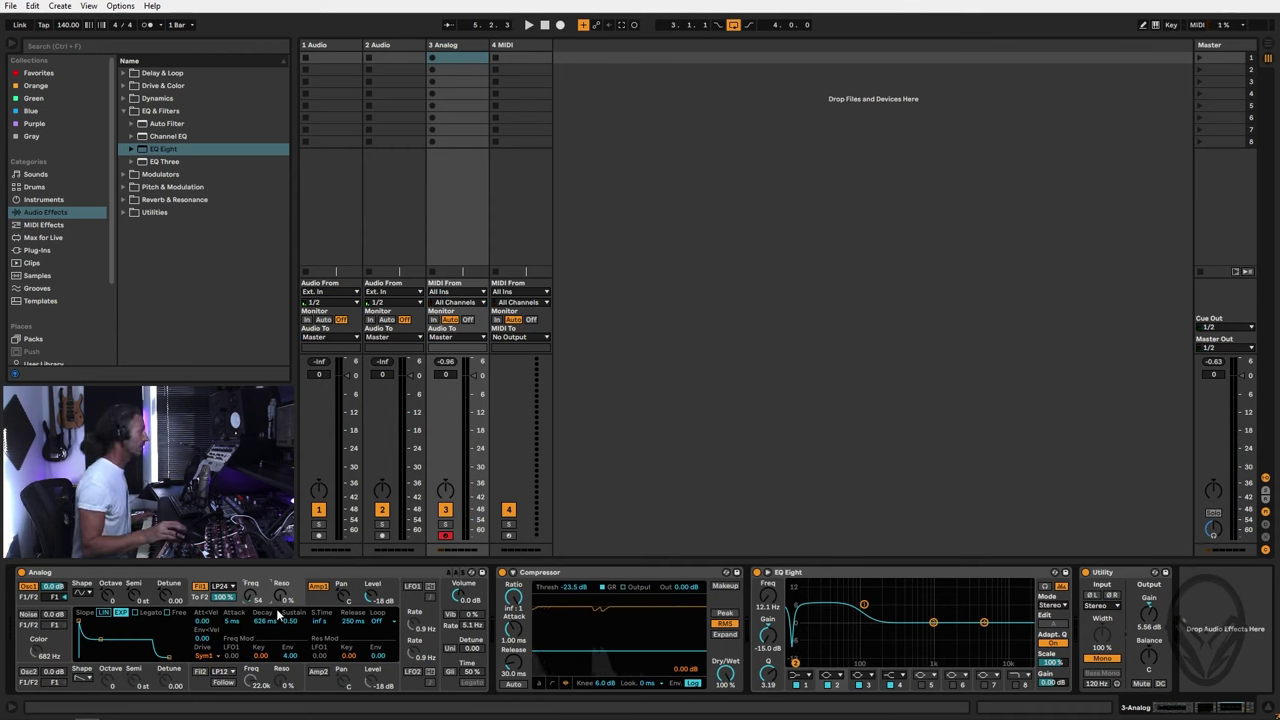
drag(257, 600, 257, 560)
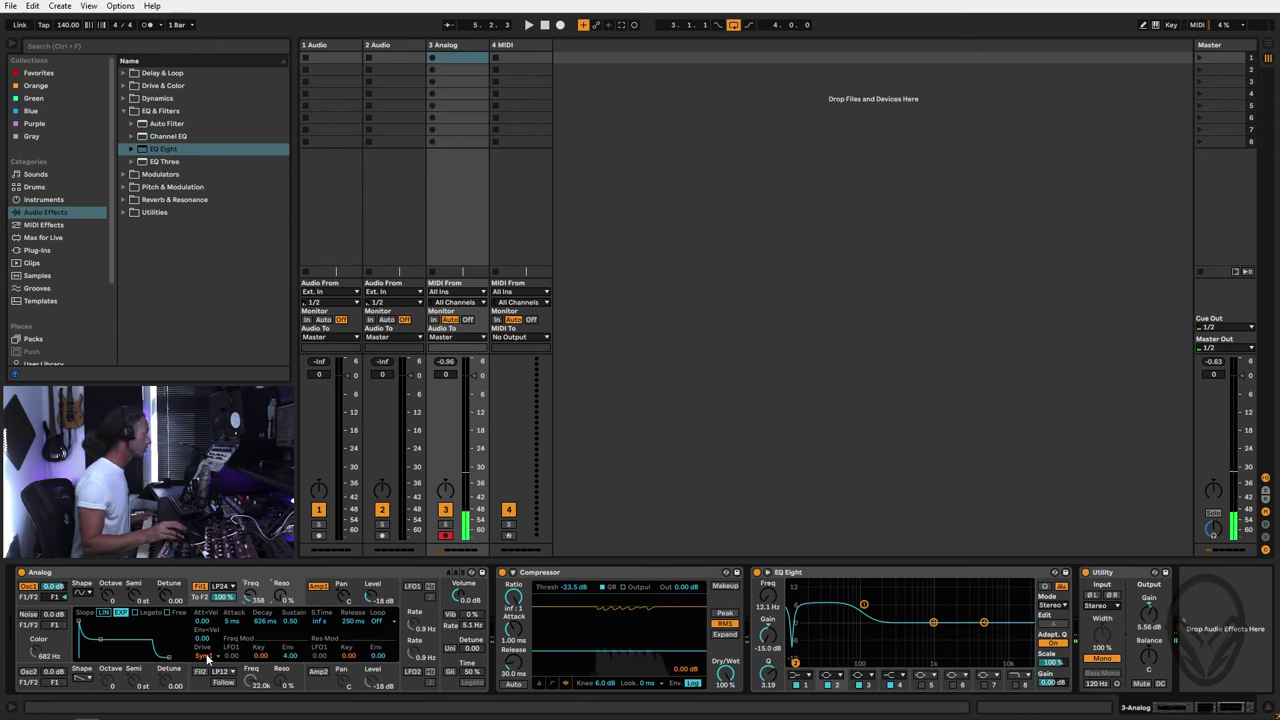
click(204, 657)
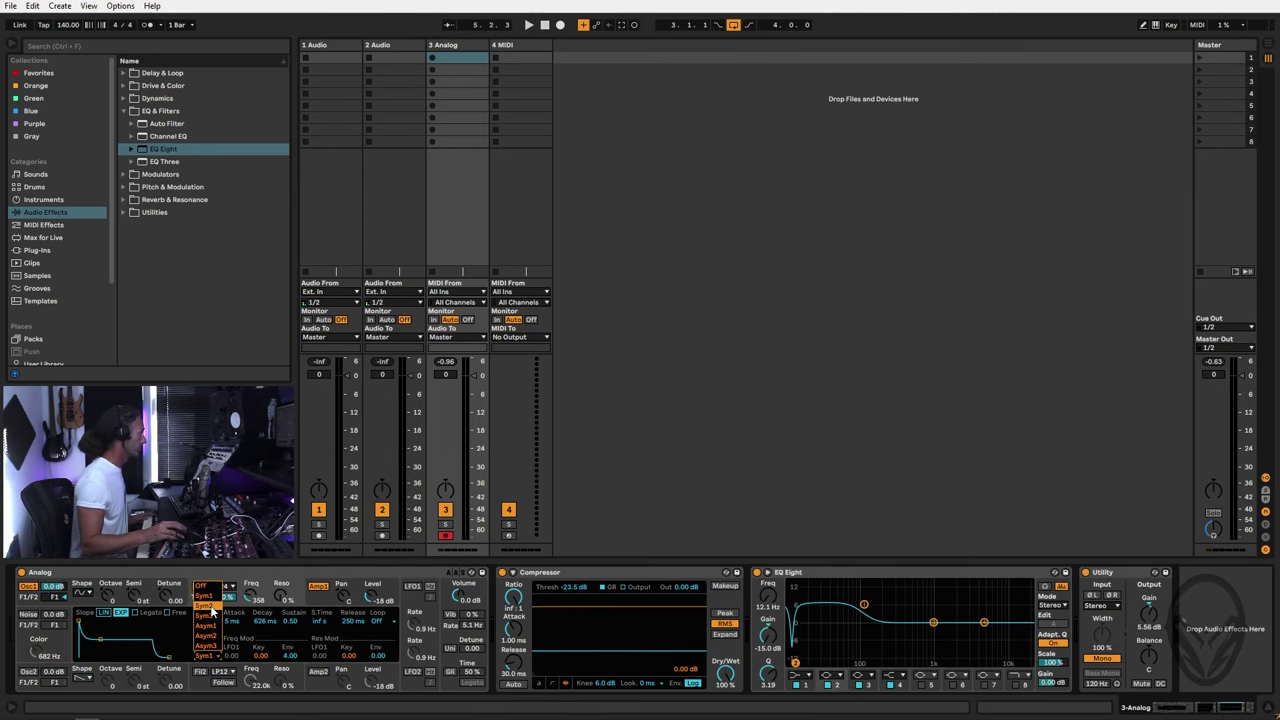
click(208, 605)
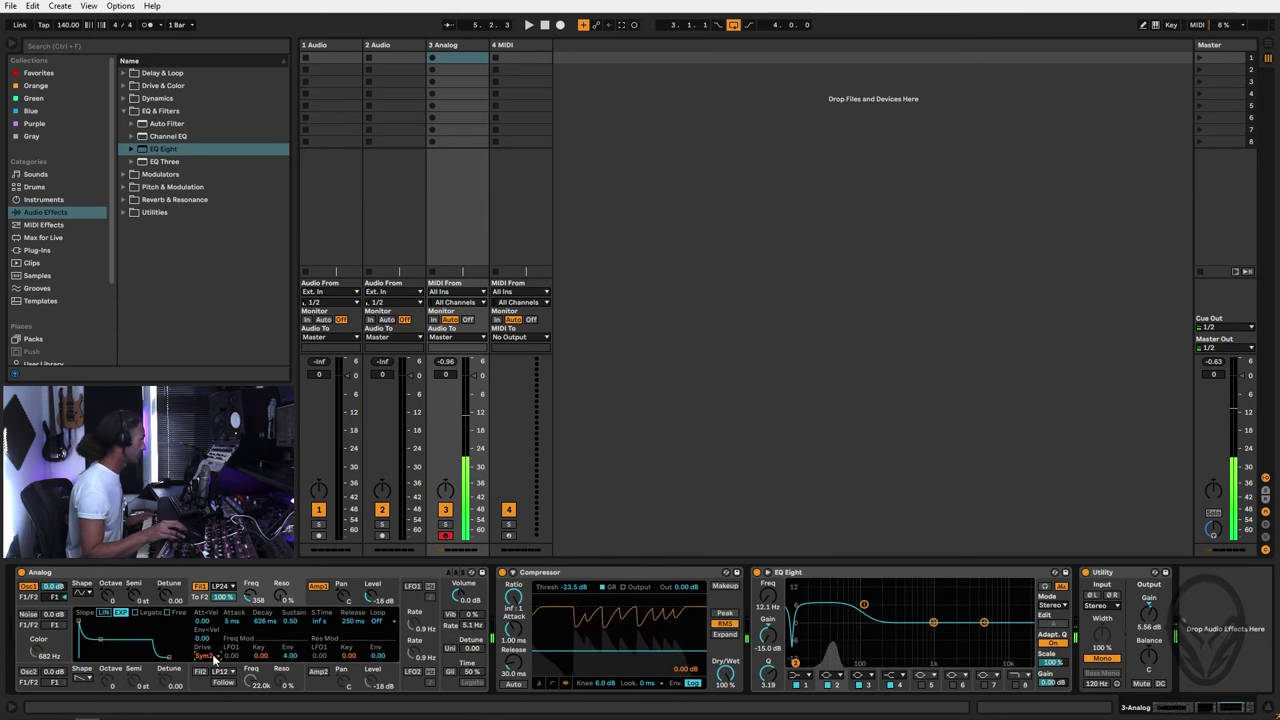
Step: Set Analog's Filter 1 drive to Sym3 and raise the Utility gain to about -0.56 dB
click(214, 656)
click(207, 634)
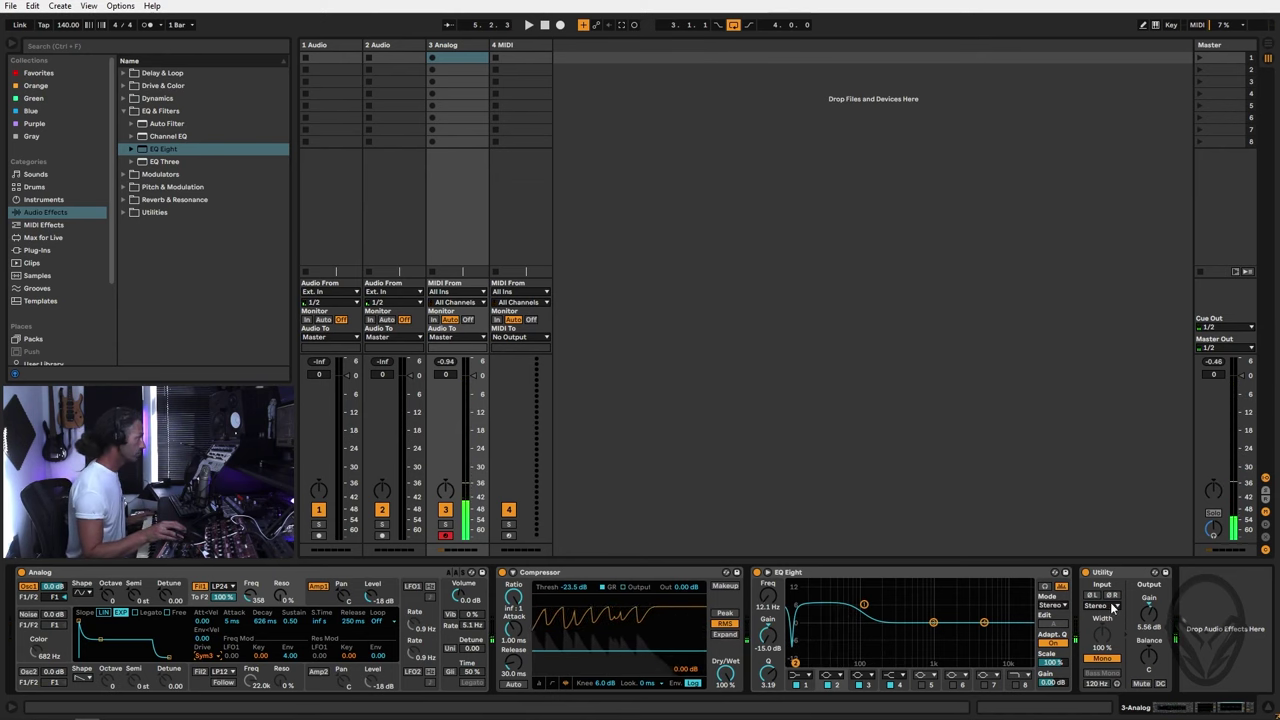
drag(1149, 612, 1149, 592)
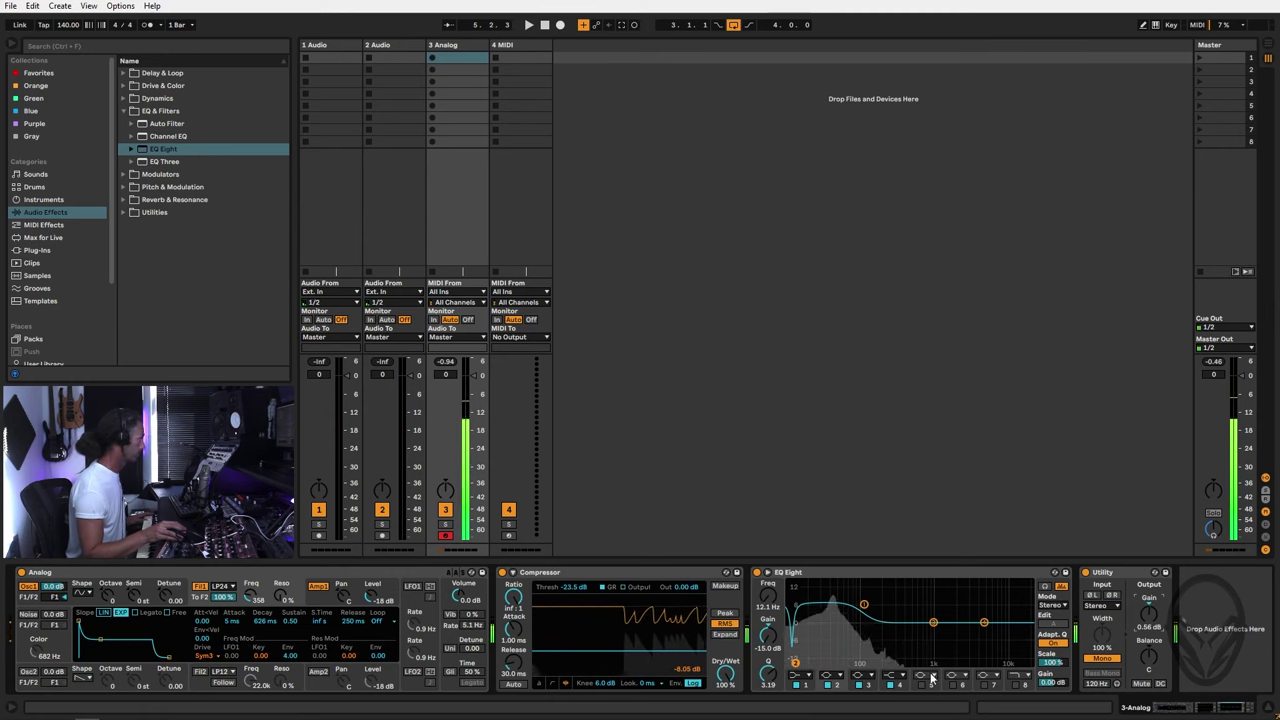
Step: Audition the Asym1, Asym2 and Asym3 drive types on Analog's Filter 1
click(210, 652)
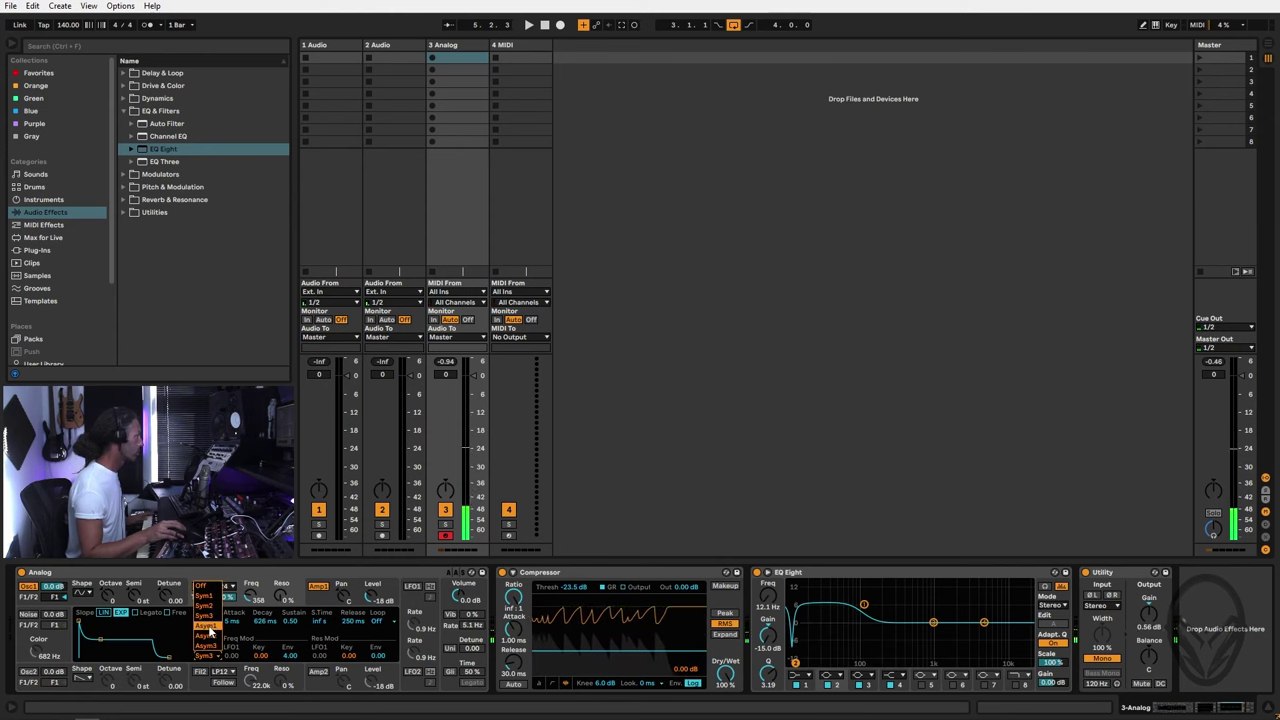
click(212, 626)
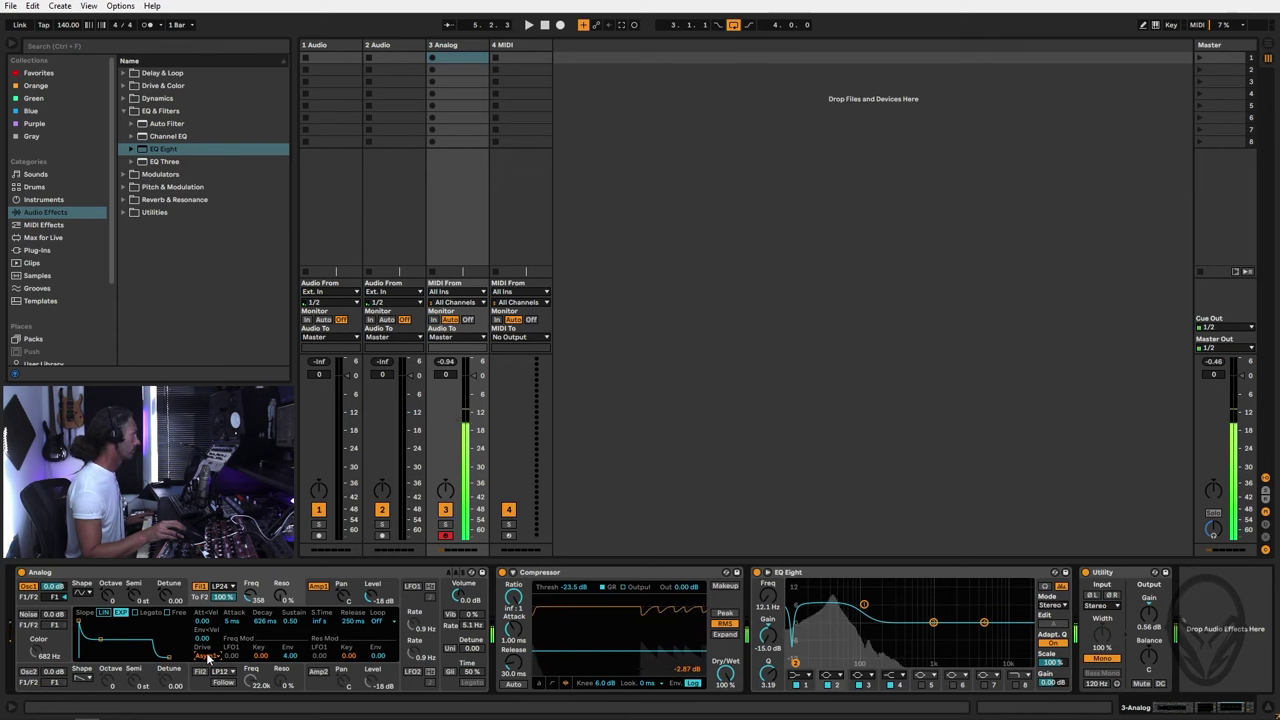
click(209, 656)
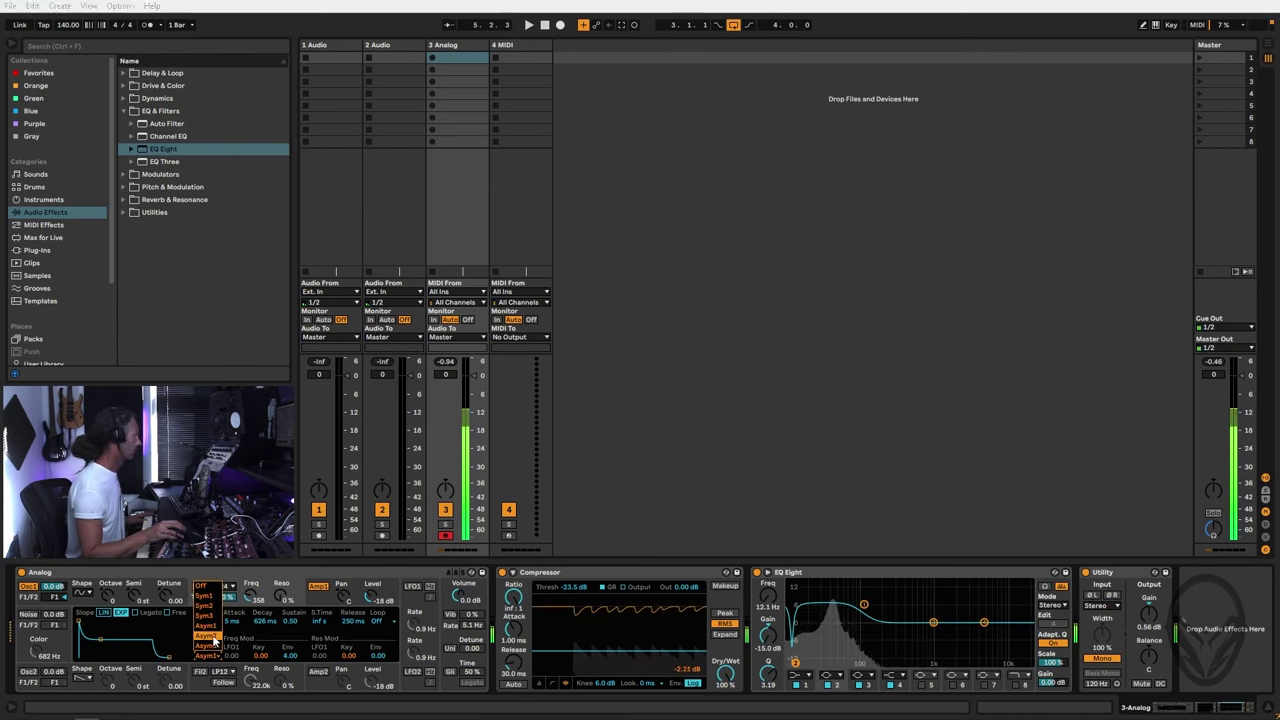
click(213, 638)
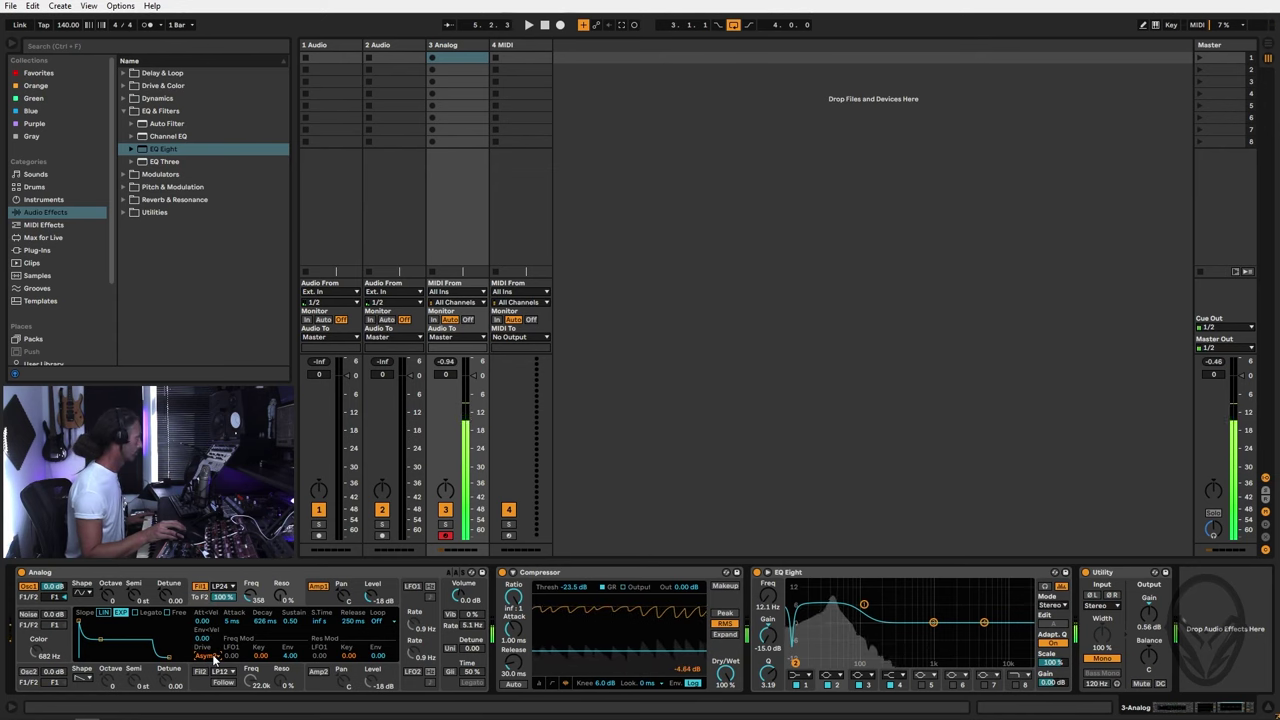
click(213, 658)
click(212, 652)
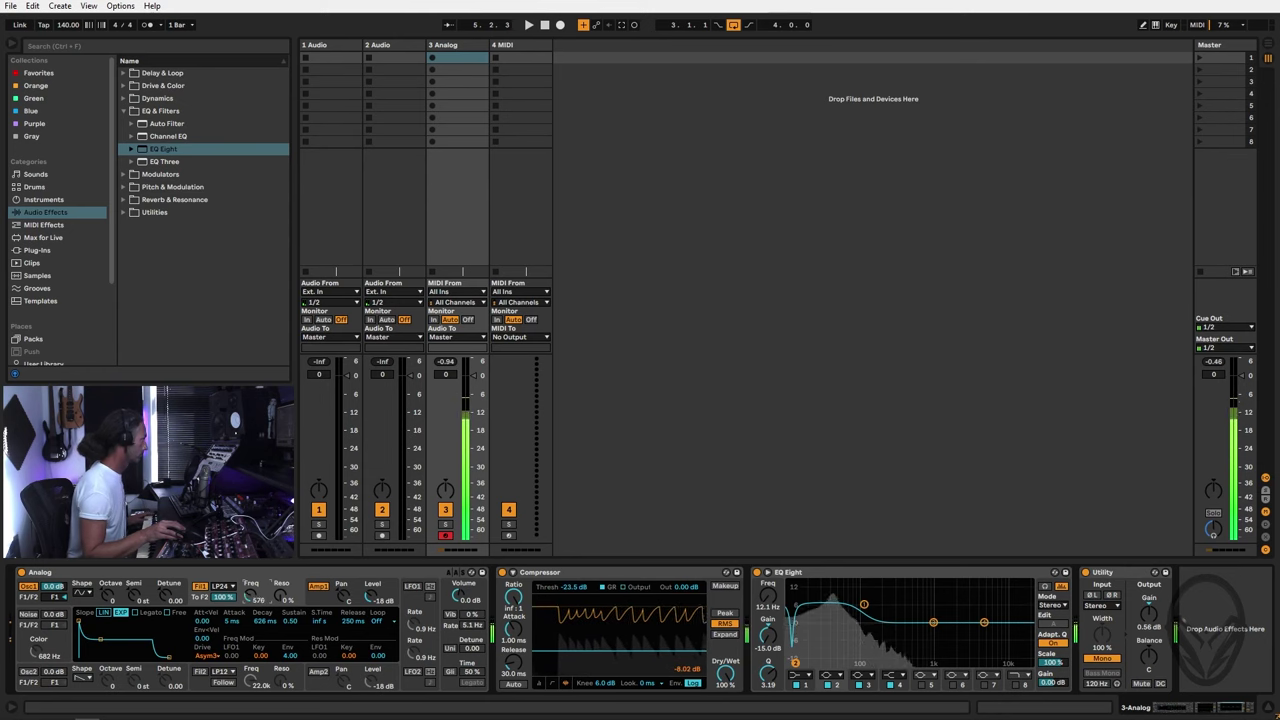
Step: Raise Analog's Filter 1 cutoff to about 3.6 kHz and set its drive to Sym2
drag(255, 597, 255, 615)
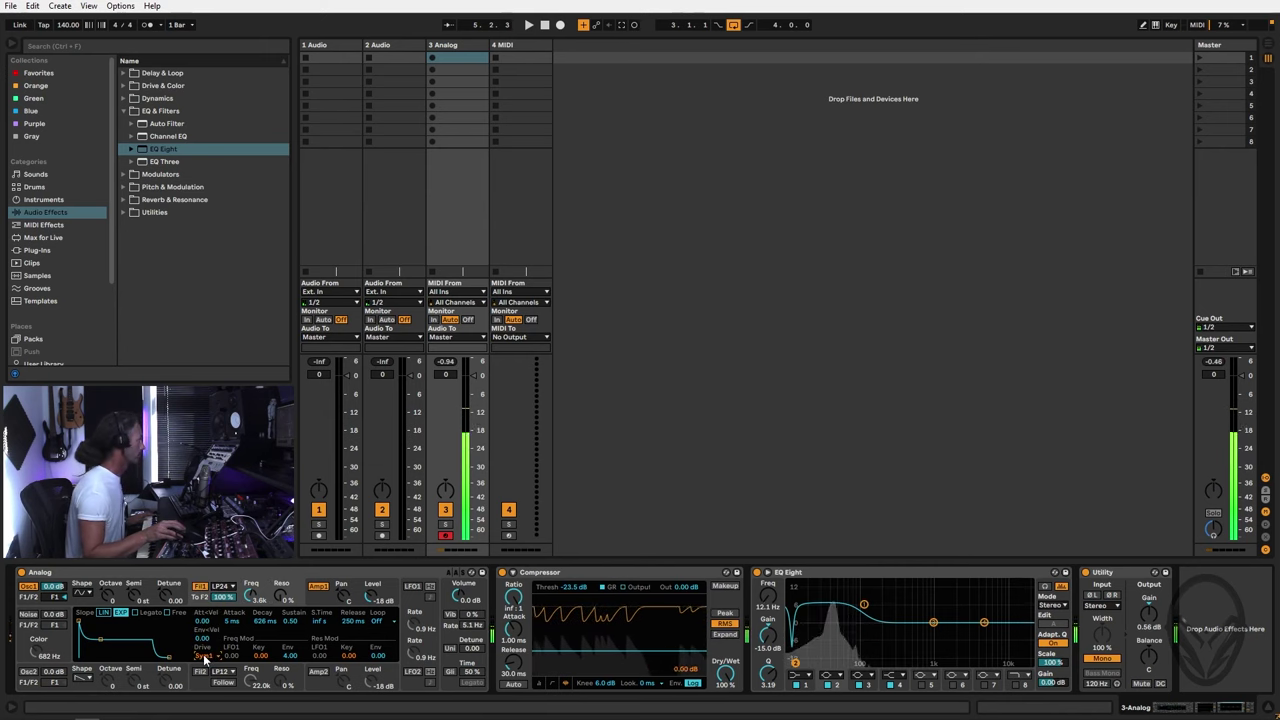
click(203, 654)
click(199, 645)
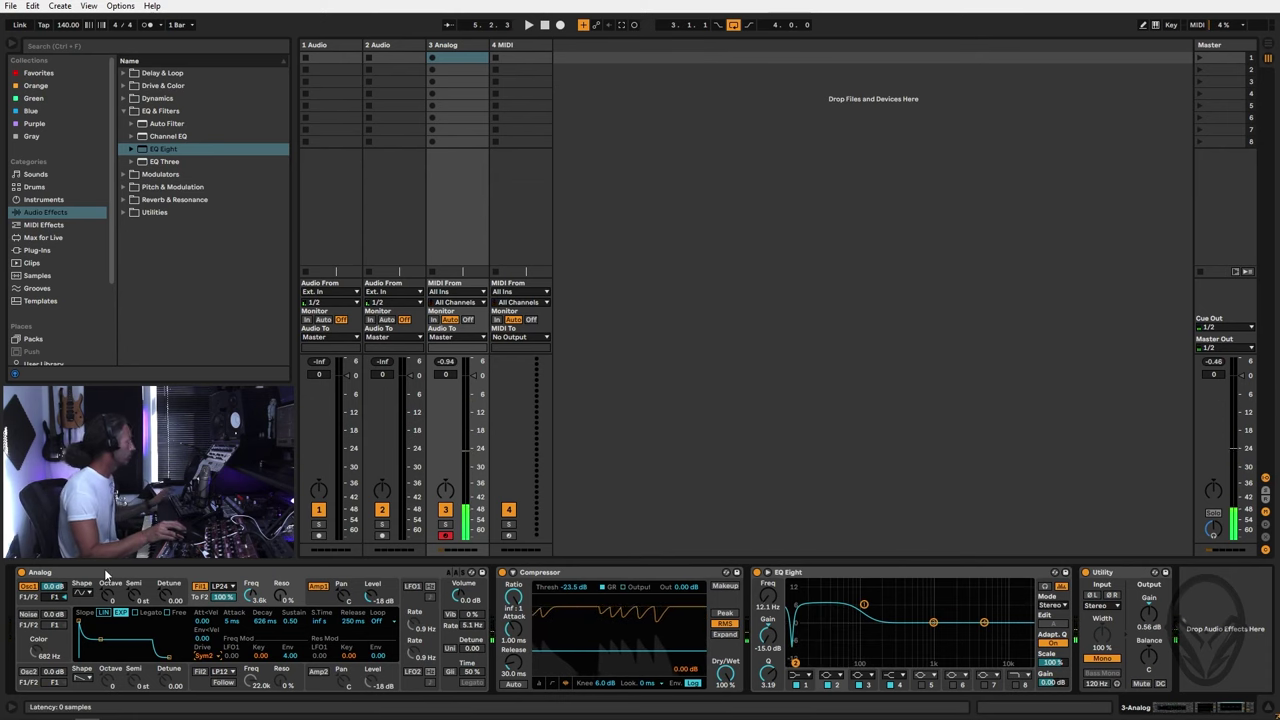
Step: Copy track 3's whole device chain to the empty MIDI track 4, and set the copy's Filter 1 to Sym1 drive and 22 kHz cutoff
shift+click(1085, 645)
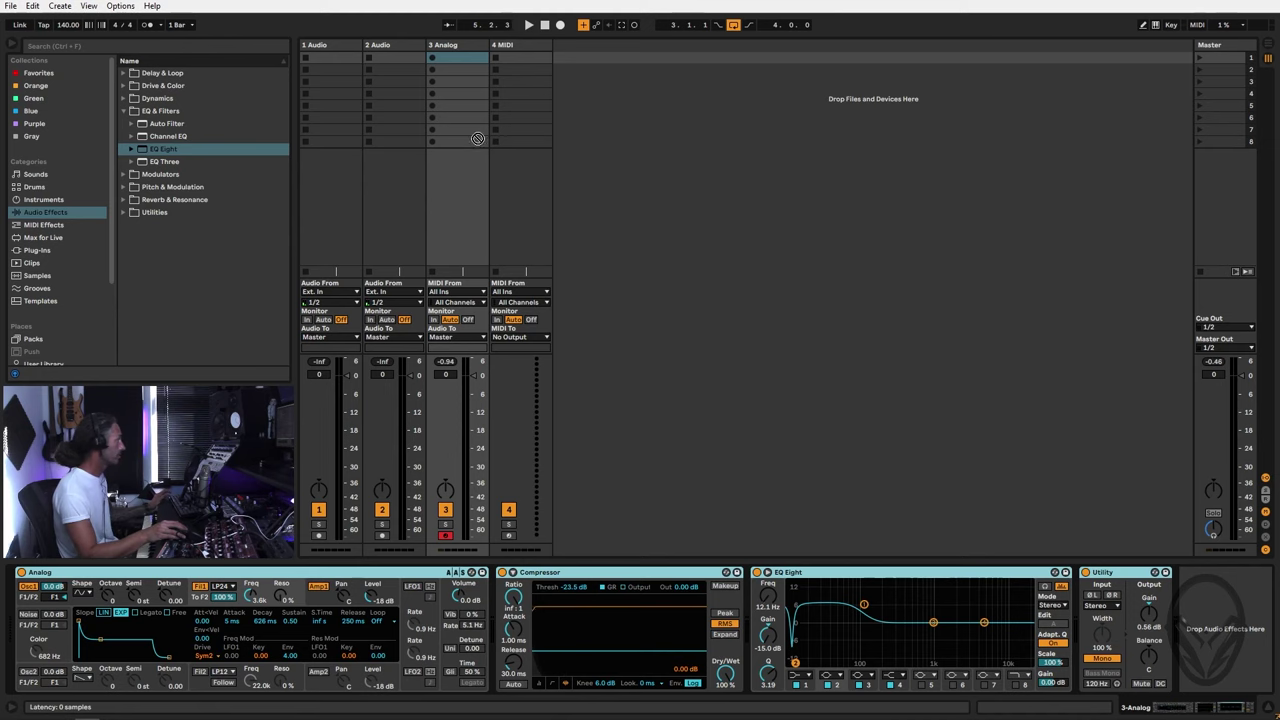
click(511, 46)
key(ctrl+v)
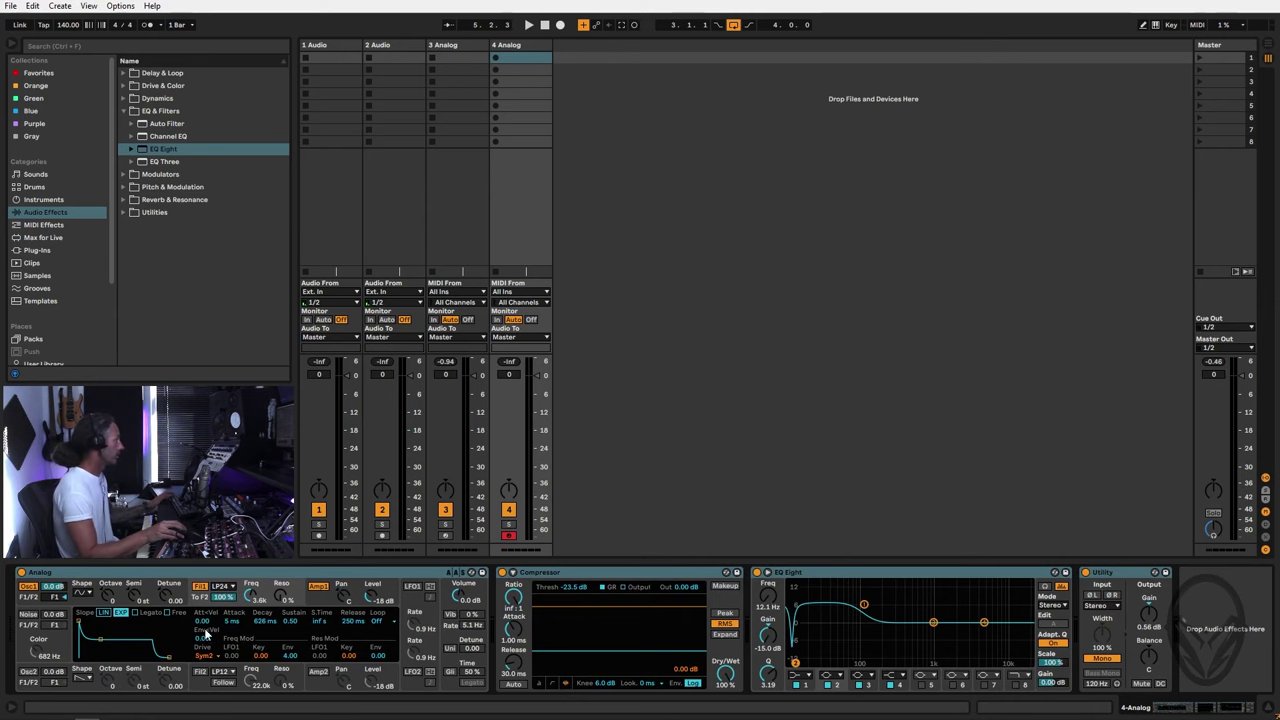
drag(206, 656, 206, 652)
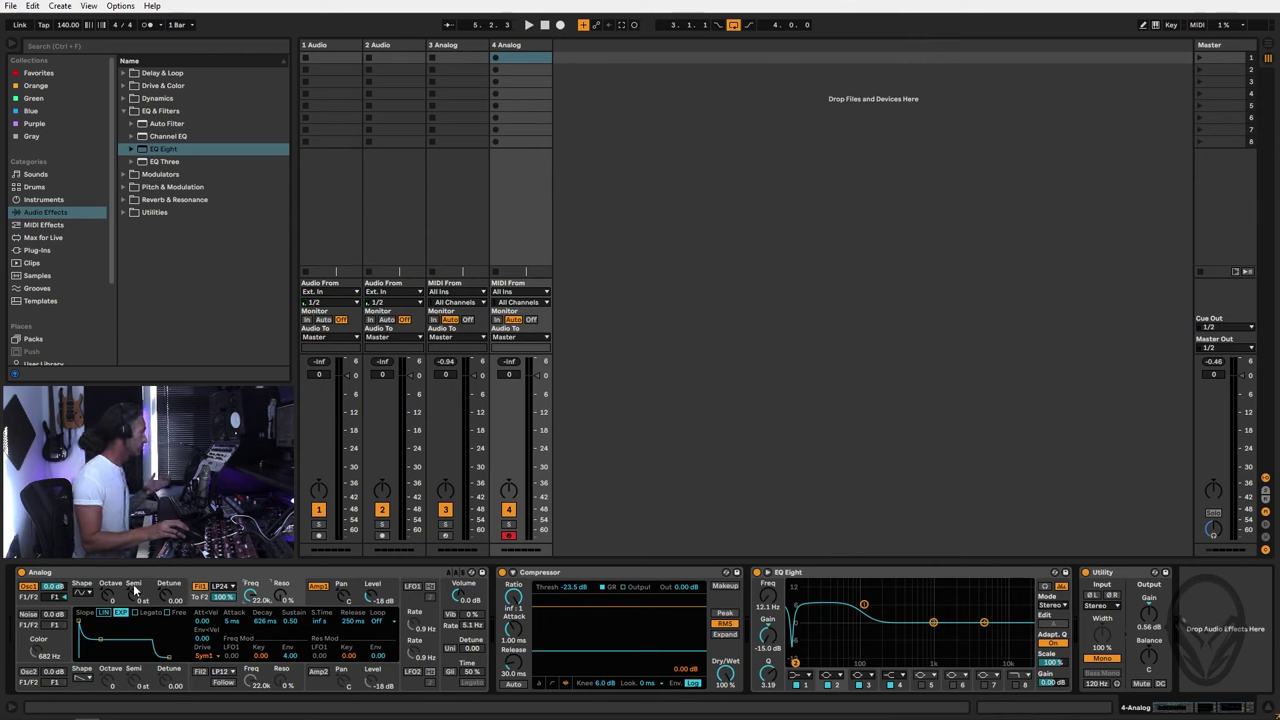
Step: Show the Amp 1 envelope of track 4's Analog and compare the sounds of tracks 3 and 4 by arming each in turn
click(345, 589)
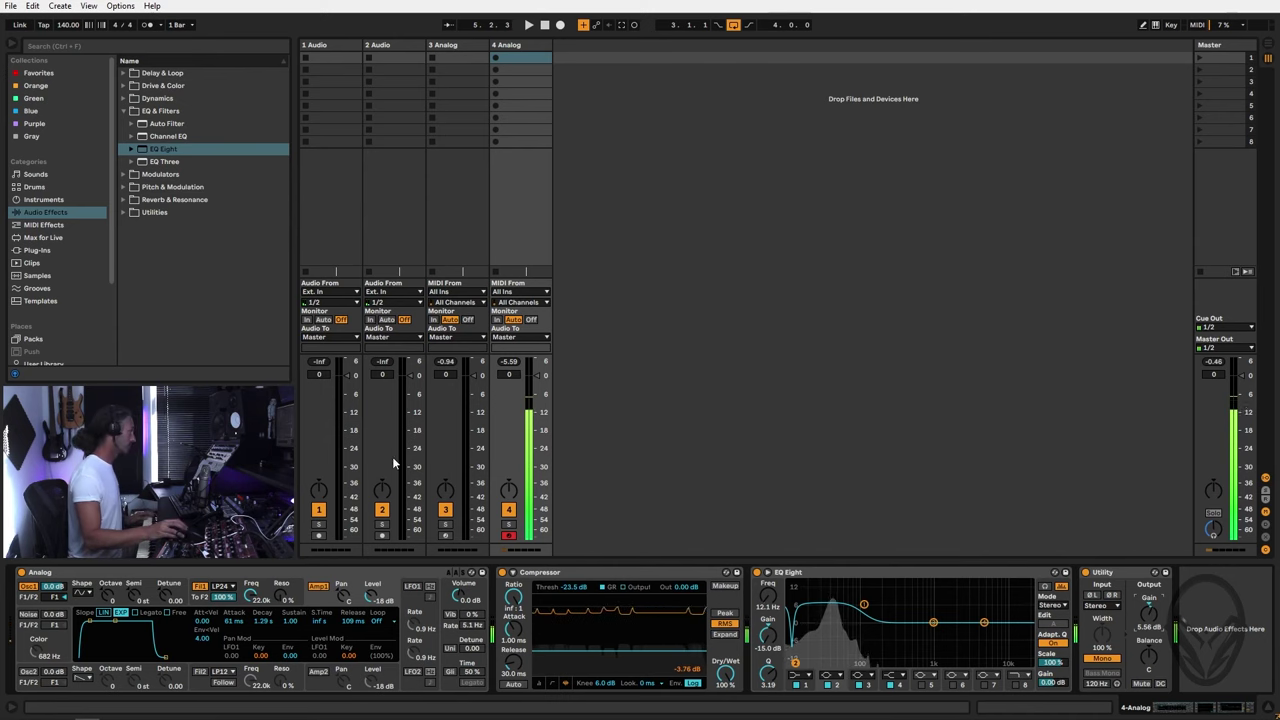
click(445, 536)
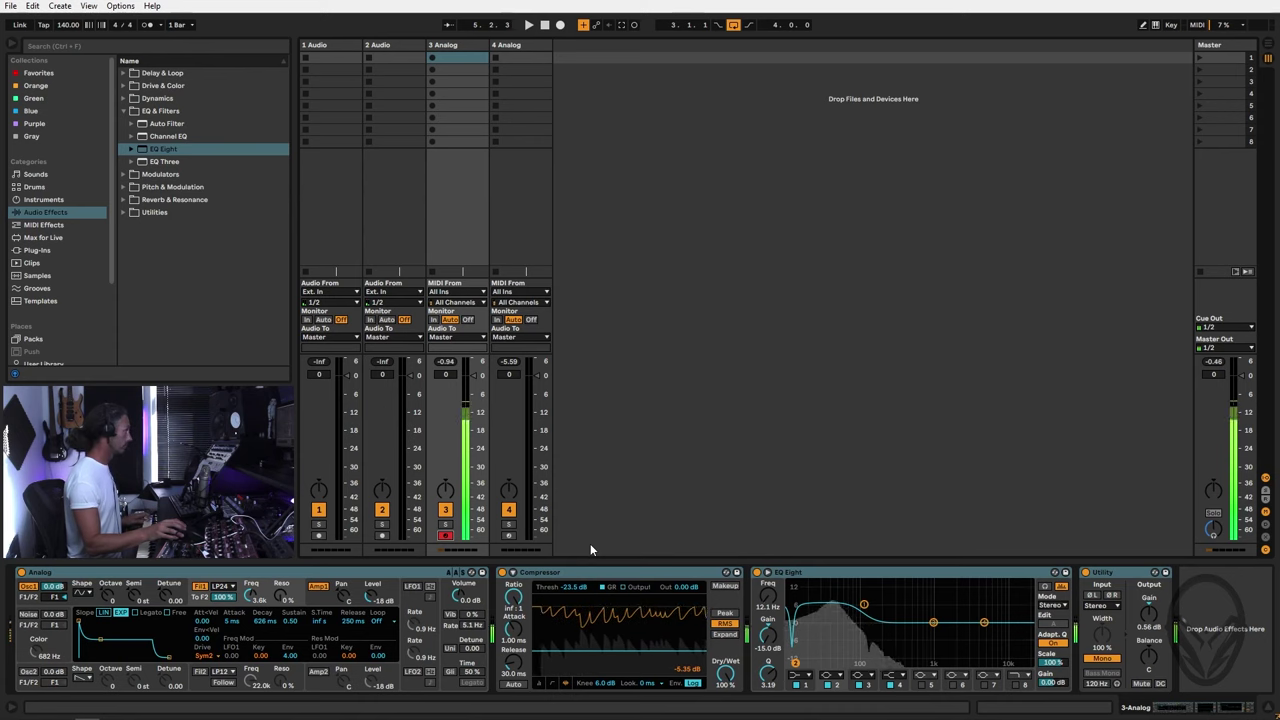
click(508, 536)
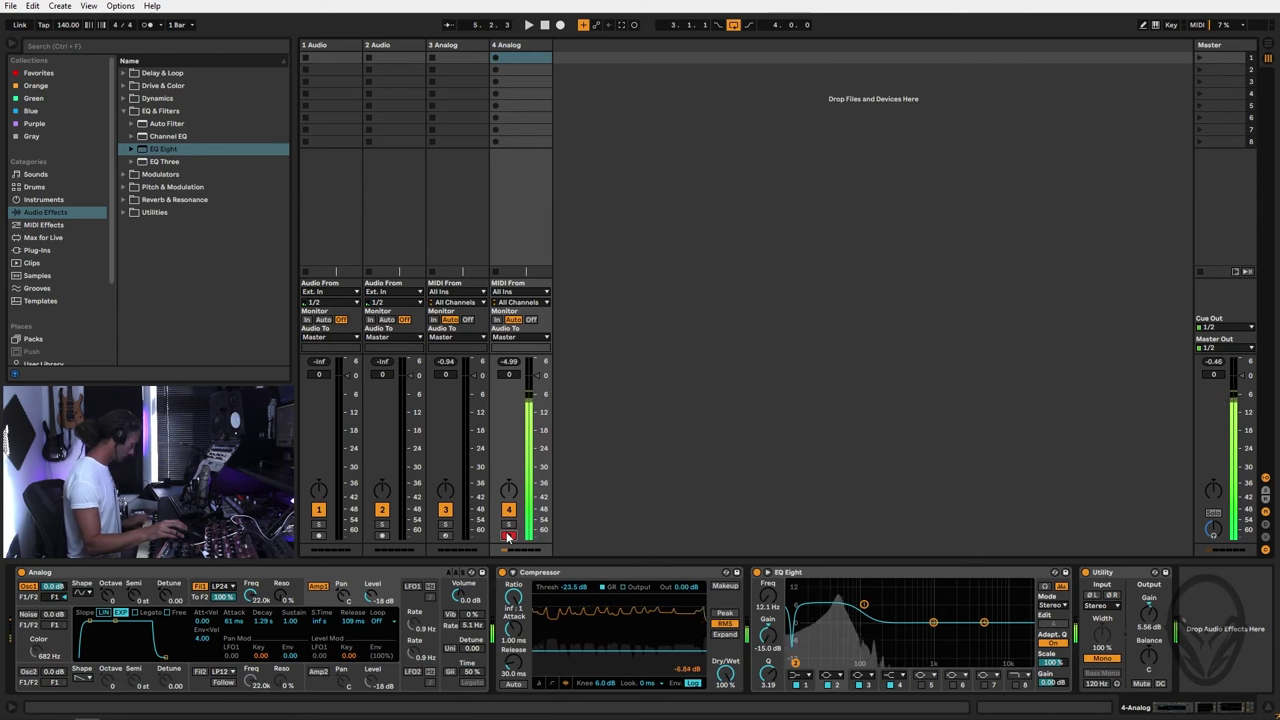
Step: Copy track 4's whole device chain, from Analog to Utility, onto a new MIDI track
click(92, 574)
shift+click(1123, 576)
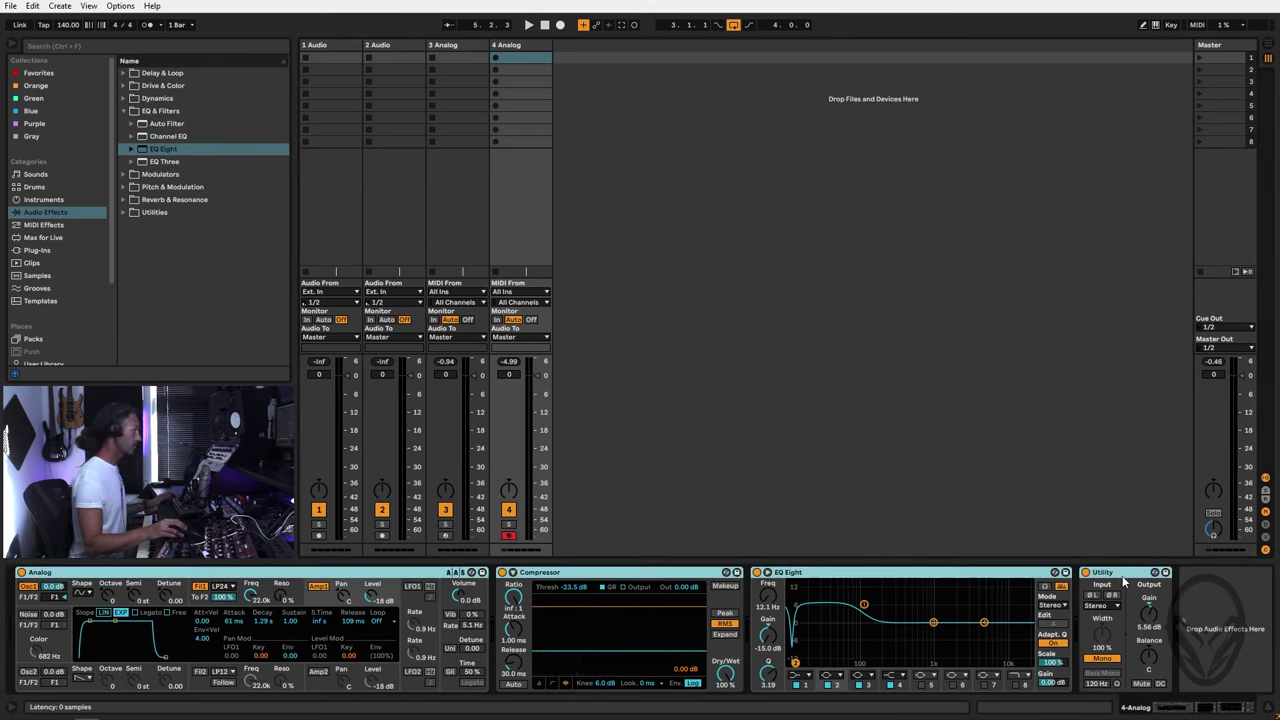
drag(274, 579, 686, 428)
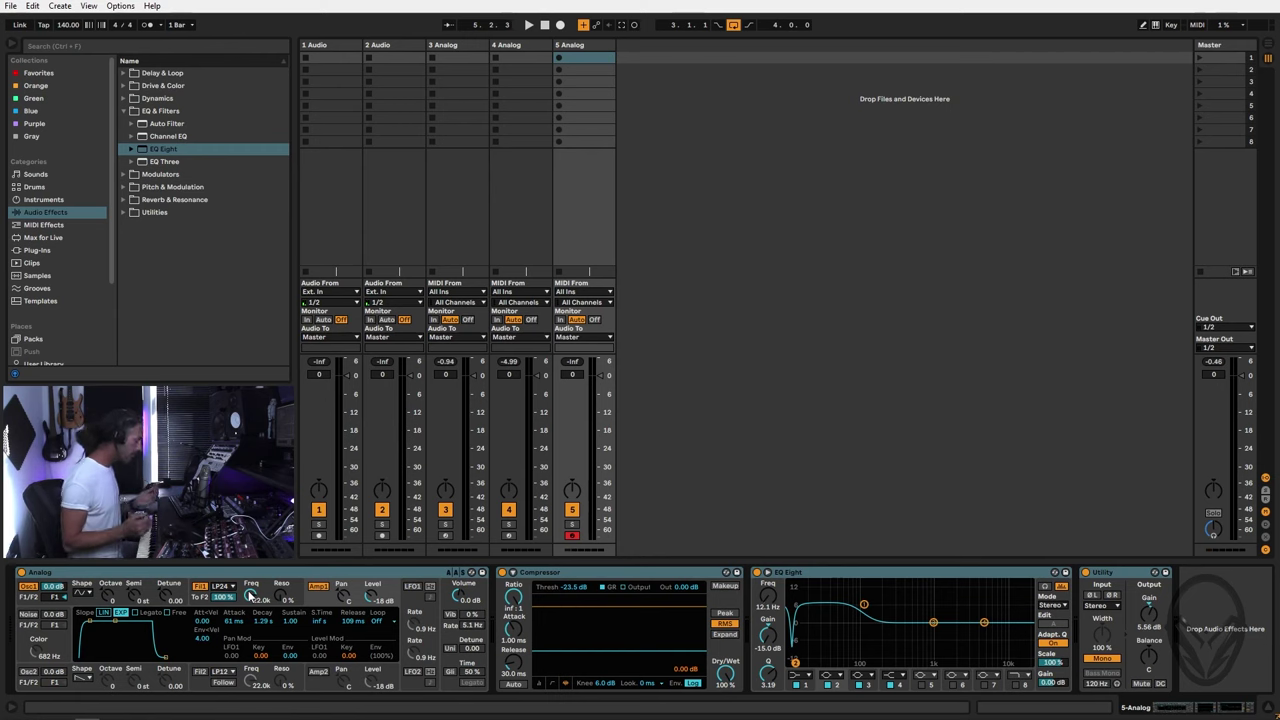
Step: On track 5's Analog, set the pitch bend range to 12 and oscillator 1's initial pitch envelope amount to 70%
click(124, 592)
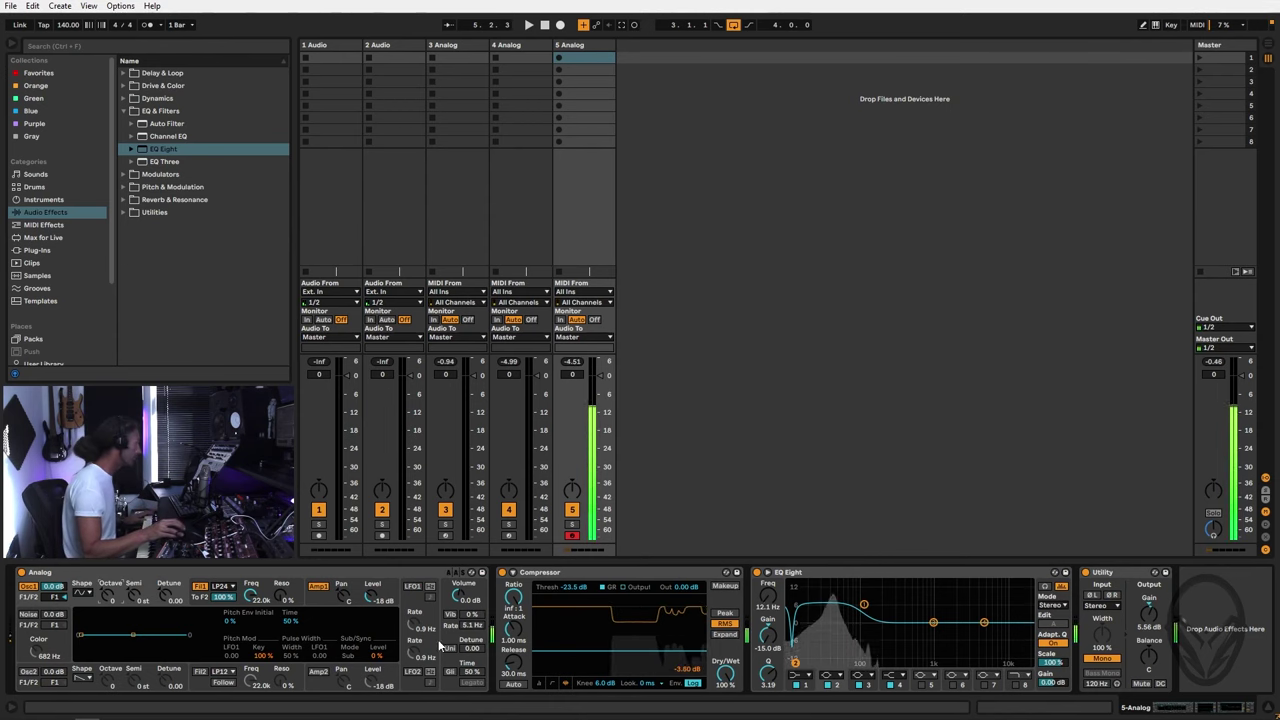
click(453, 584)
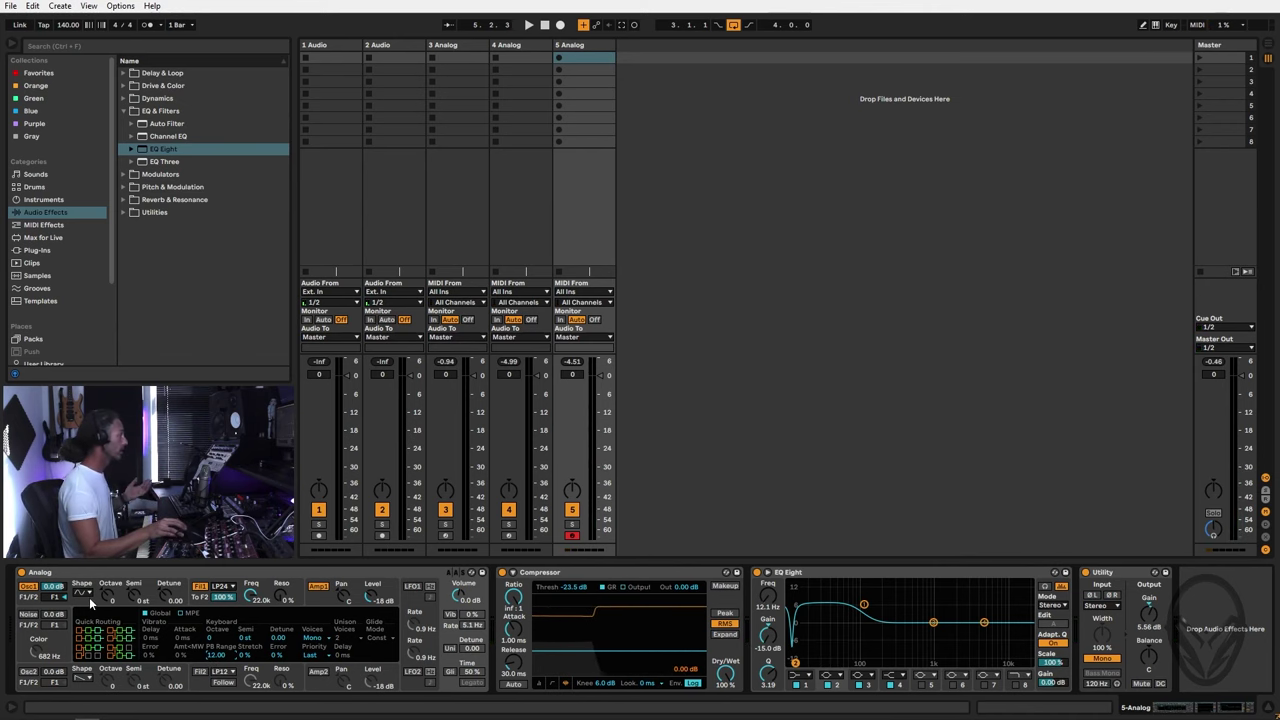
click(140, 595)
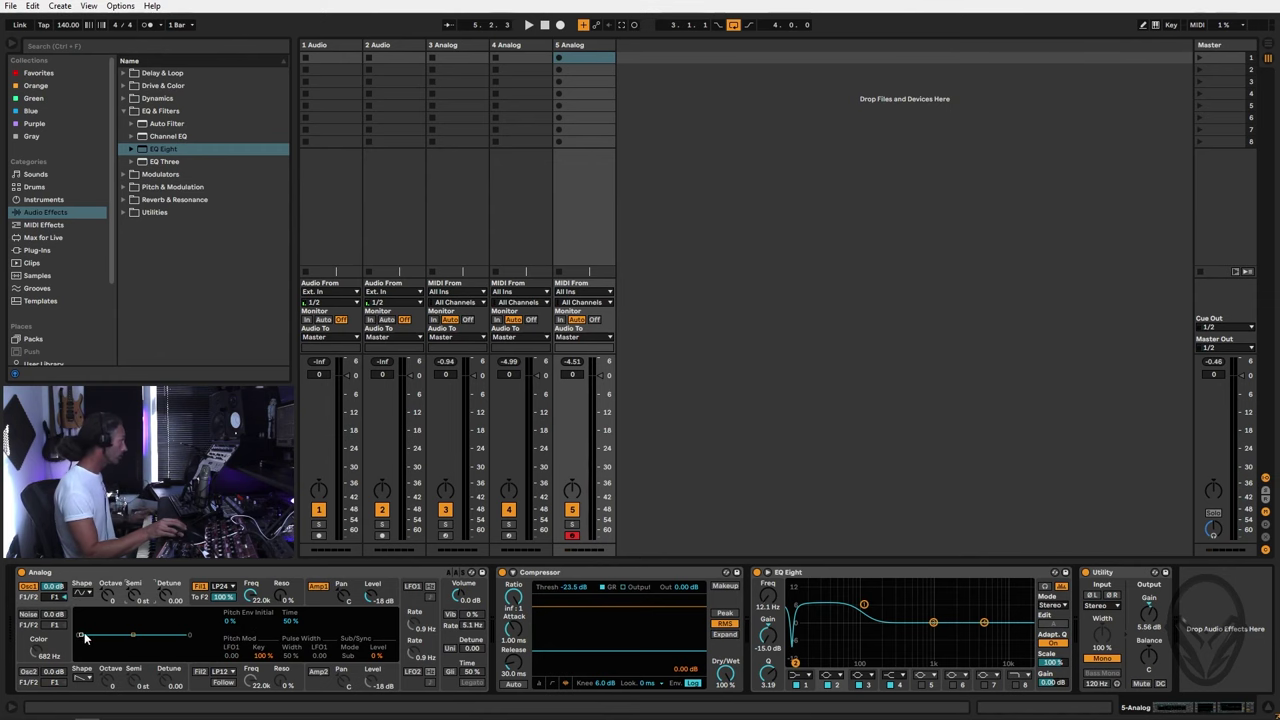
drag(82, 638, 82, 612)
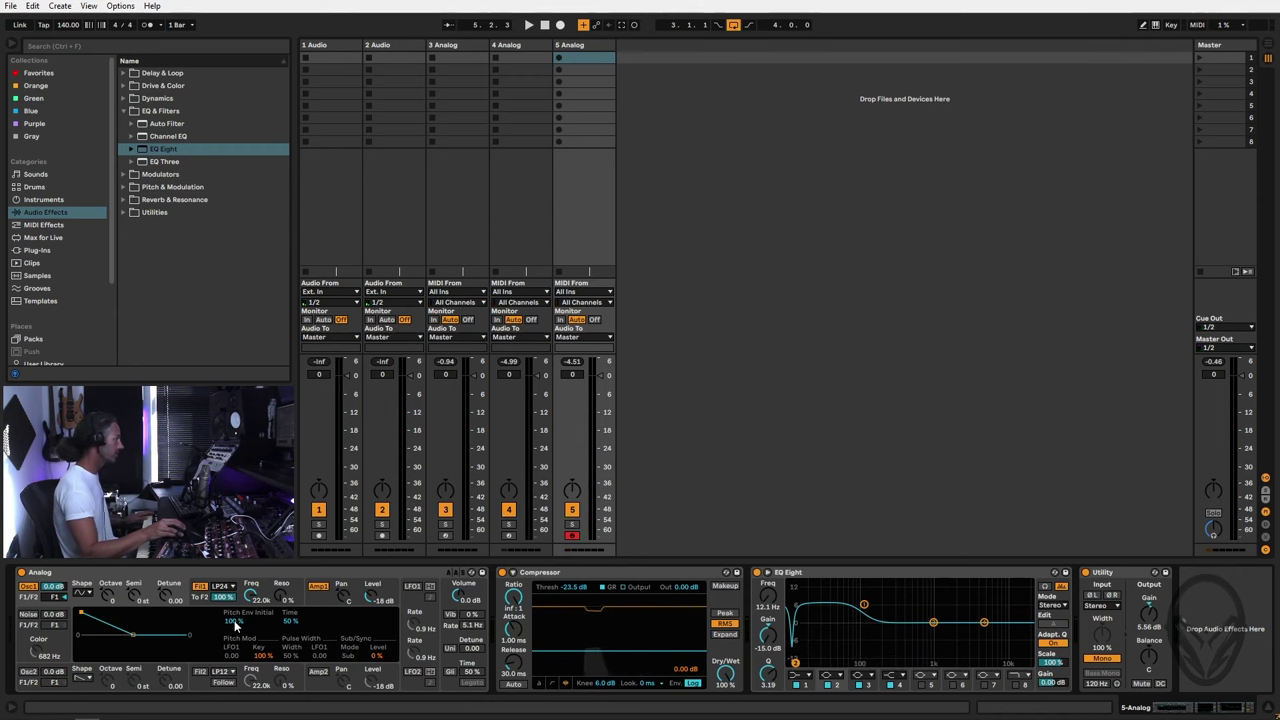
drag(231, 620, 231, 630)
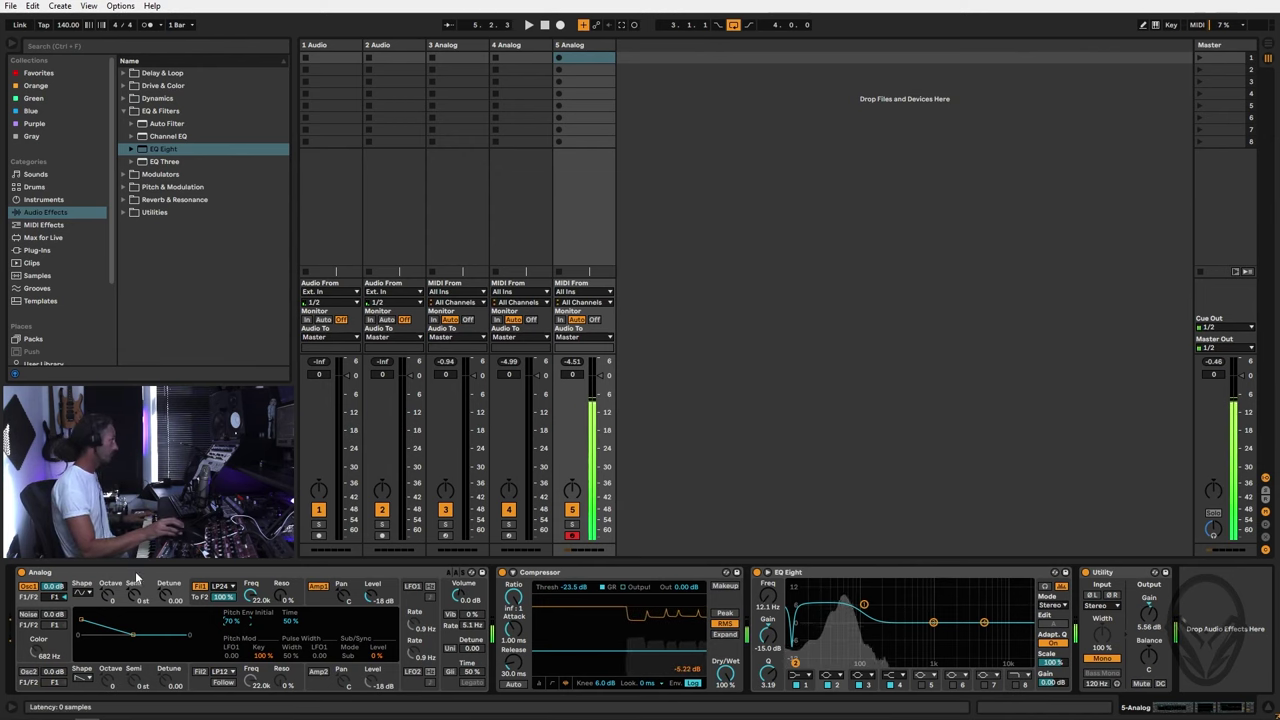
Step: Try short, zero-sustain decays on track 5's Amp 1 envelope, and settle on a 15.0 s decay with sustain at 1.00
click(353, 585)
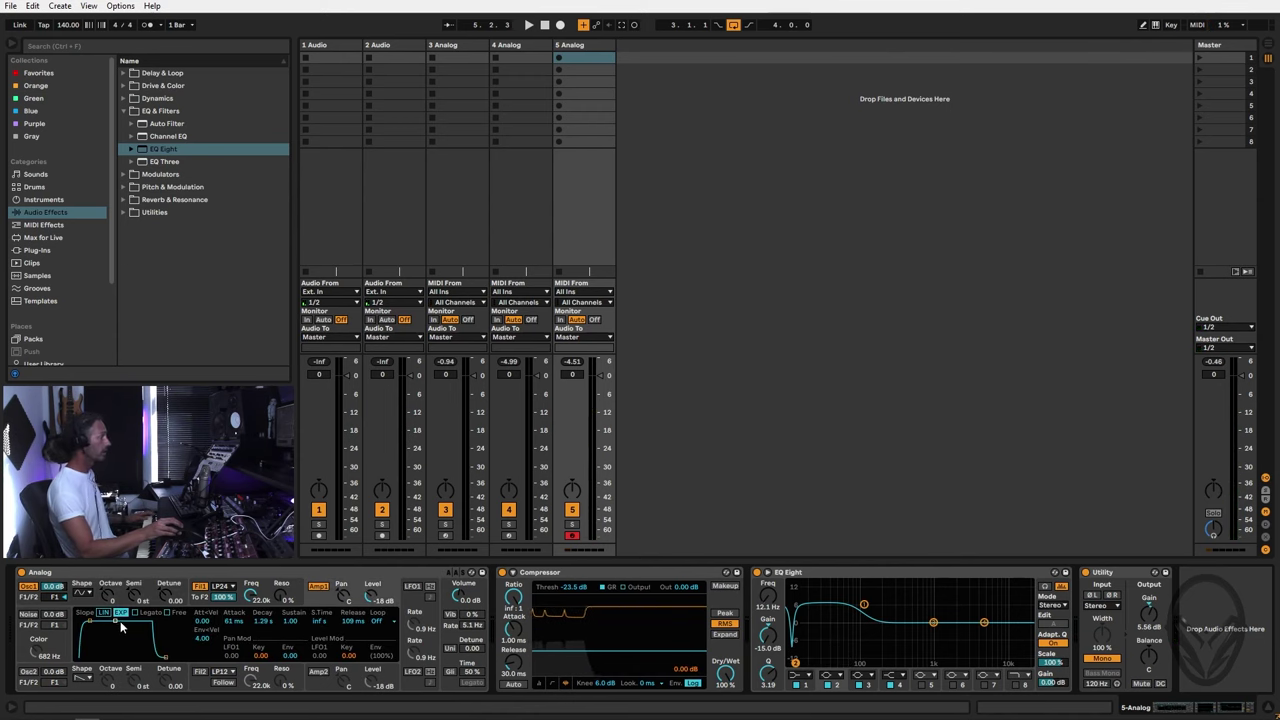
drag(118, 620, 113, 648)
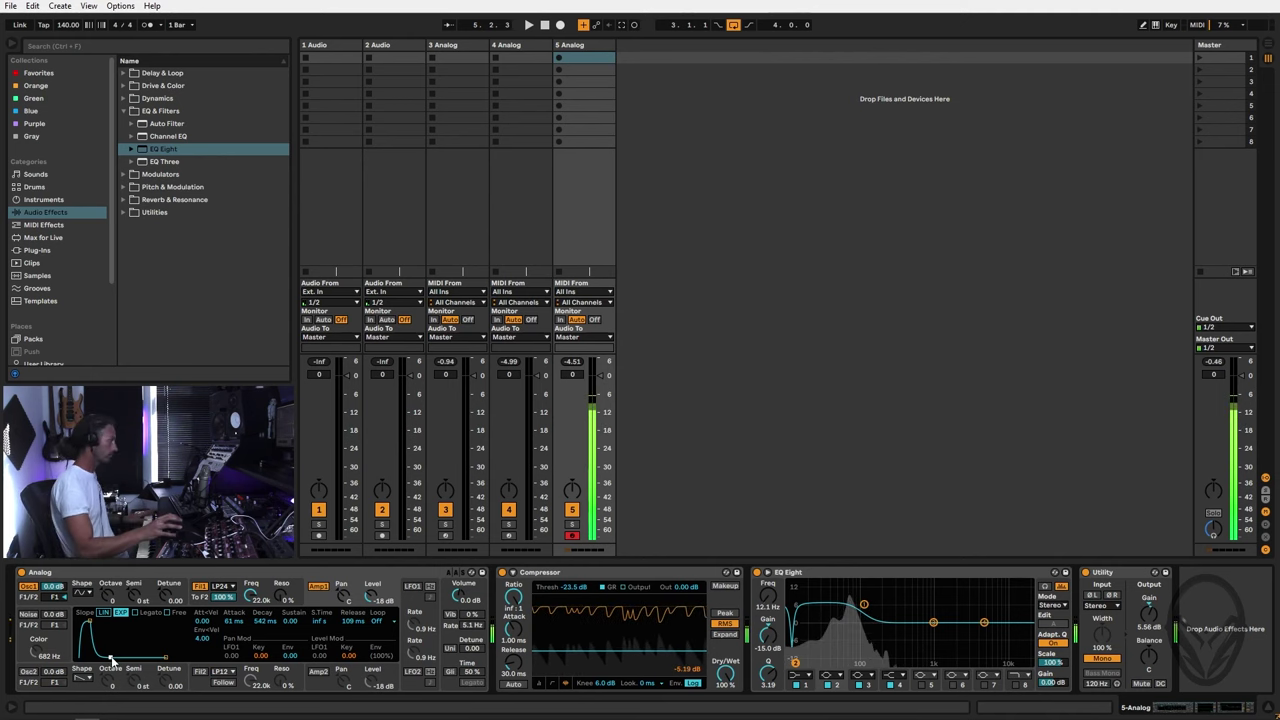
drag(113, 660, 121, 658)
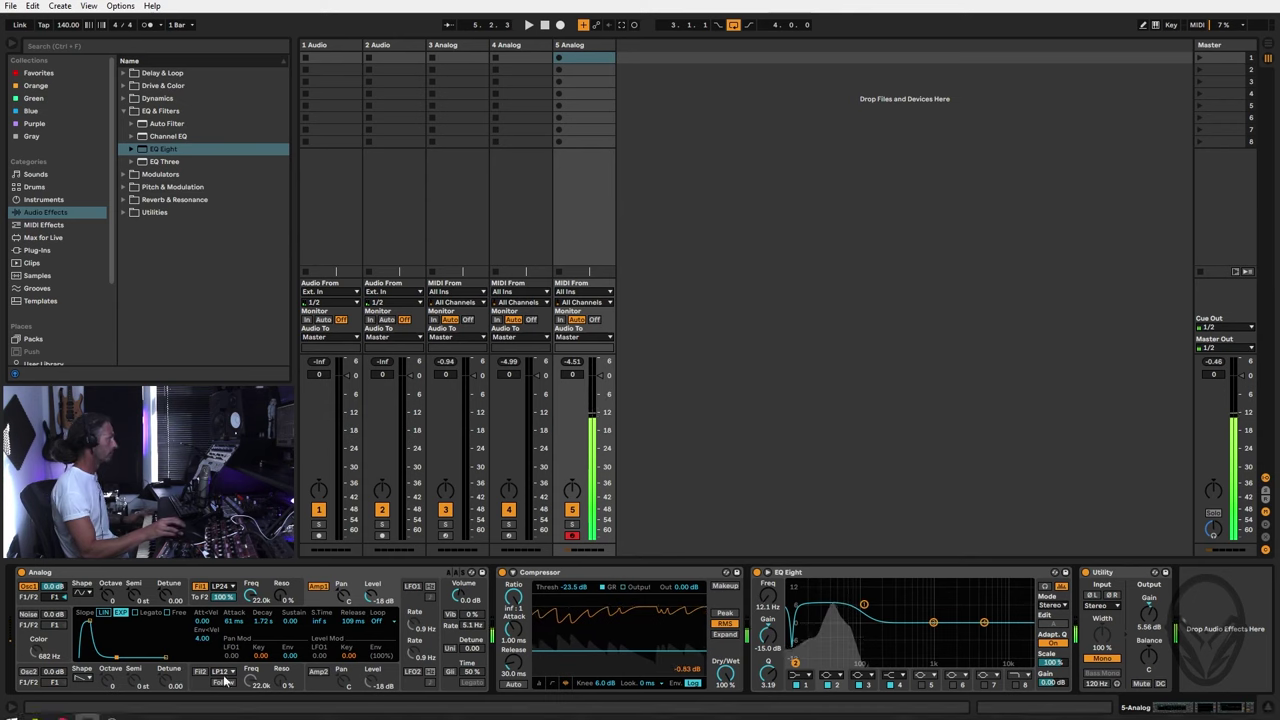
drag(126, 658, 126, 622)
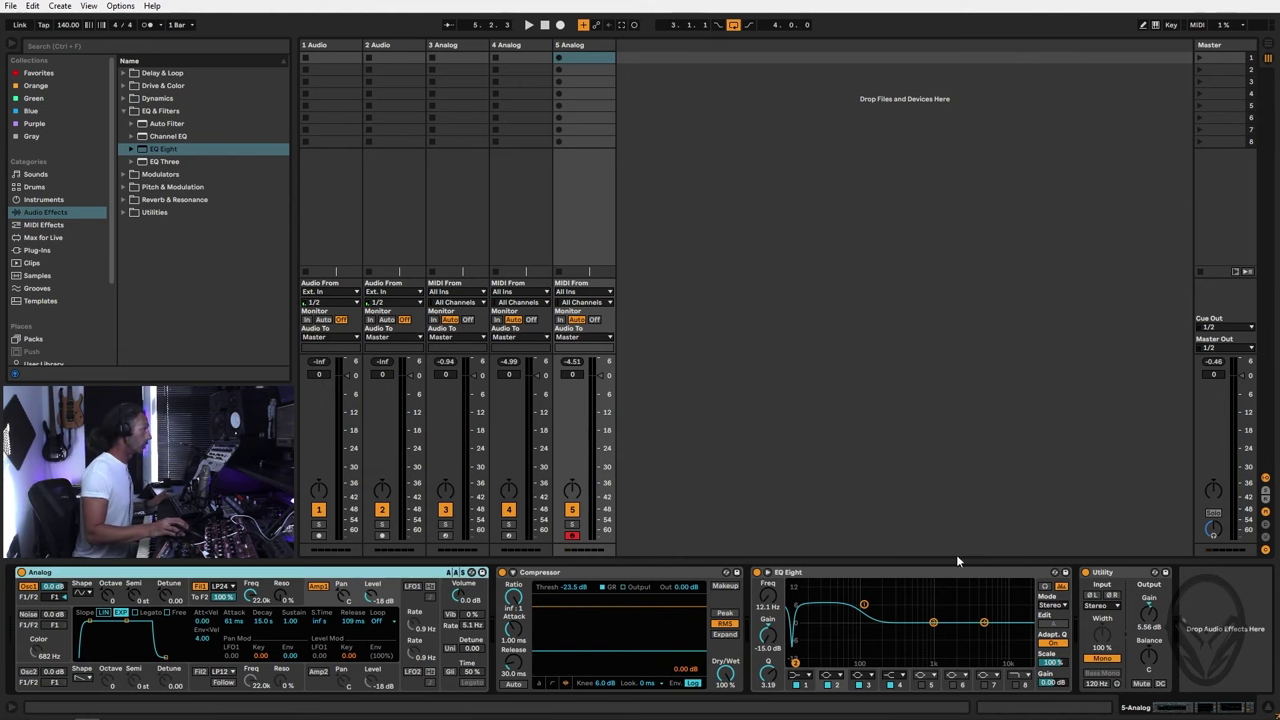
Step: Copy track 5's whole device chain onto another new MIDI track and select that track
key(ctrl+a)
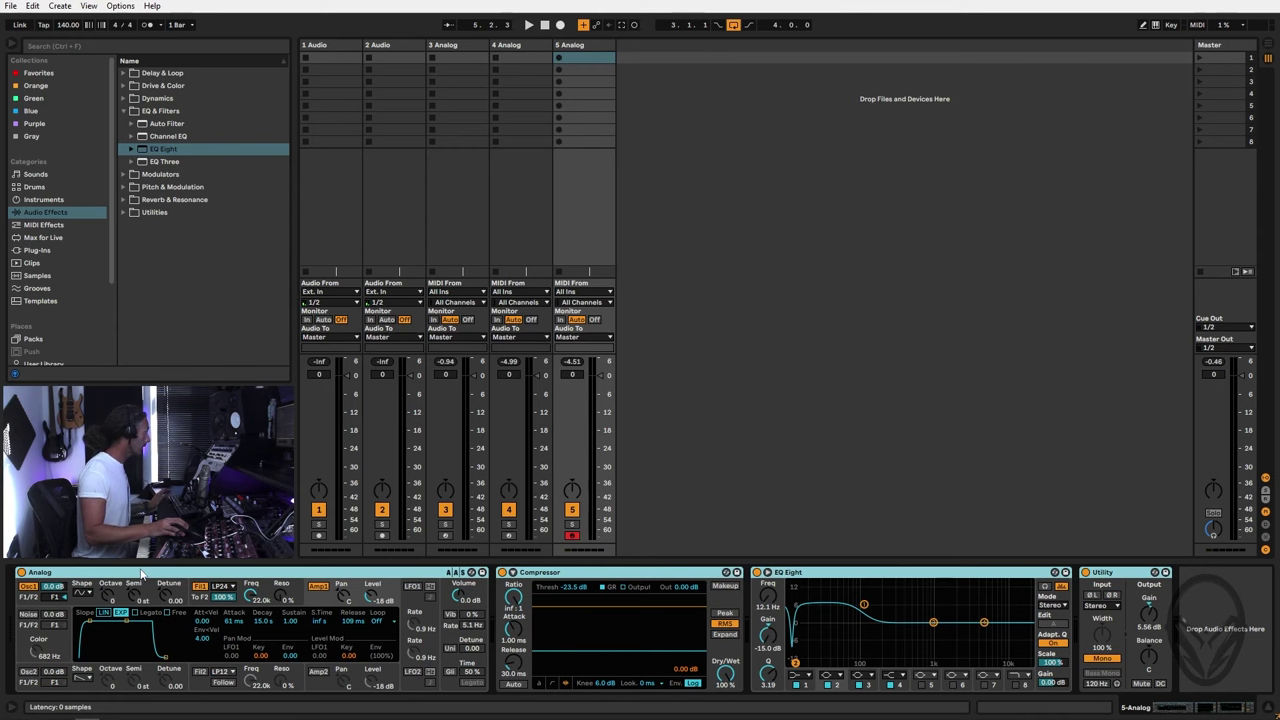
drag(603, 403, 680, 400)
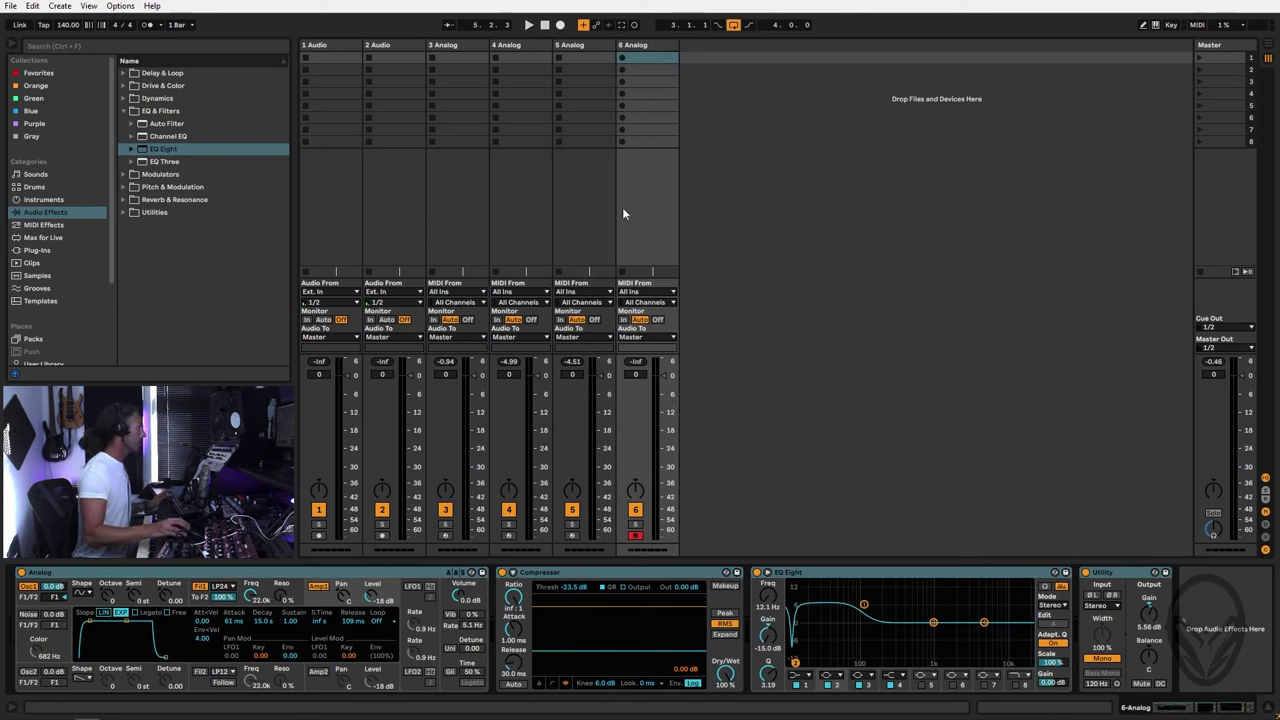
click(655, 44)
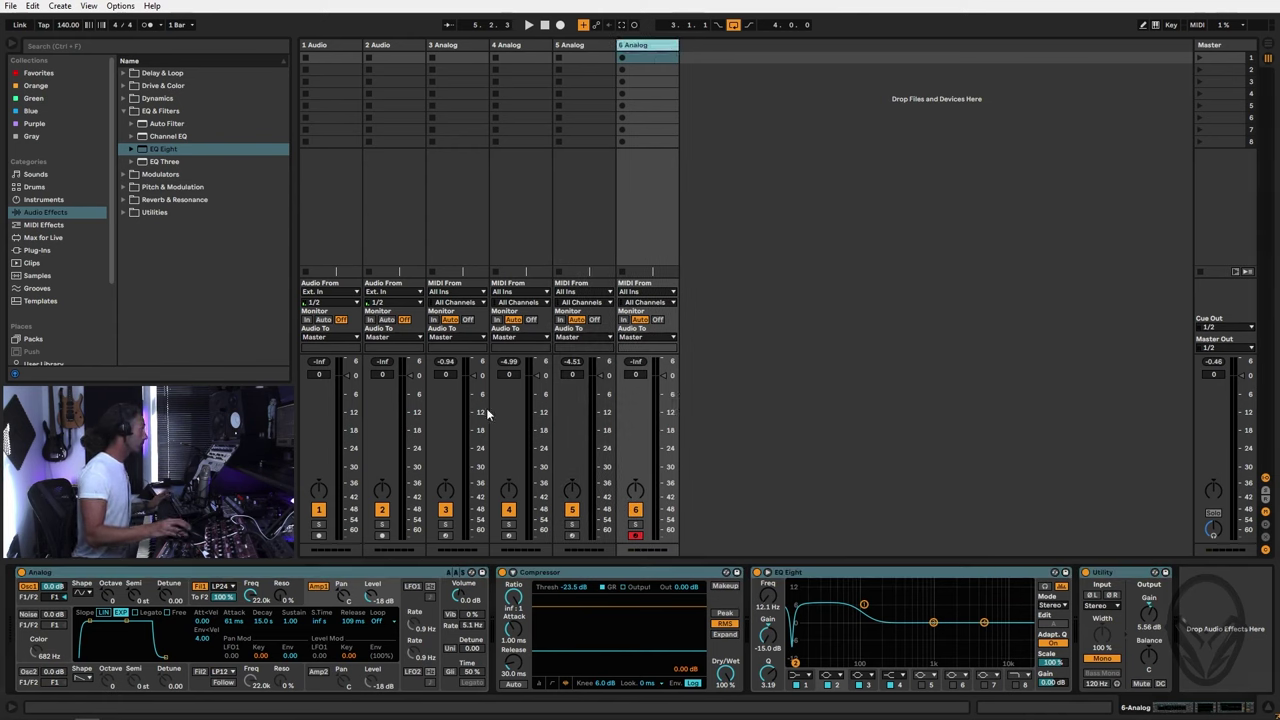
Step: Switch oscillator 1 of track 6's Analog to a rectangle wave and set its initial pitch envelope amount to 0%
click(81, 592)
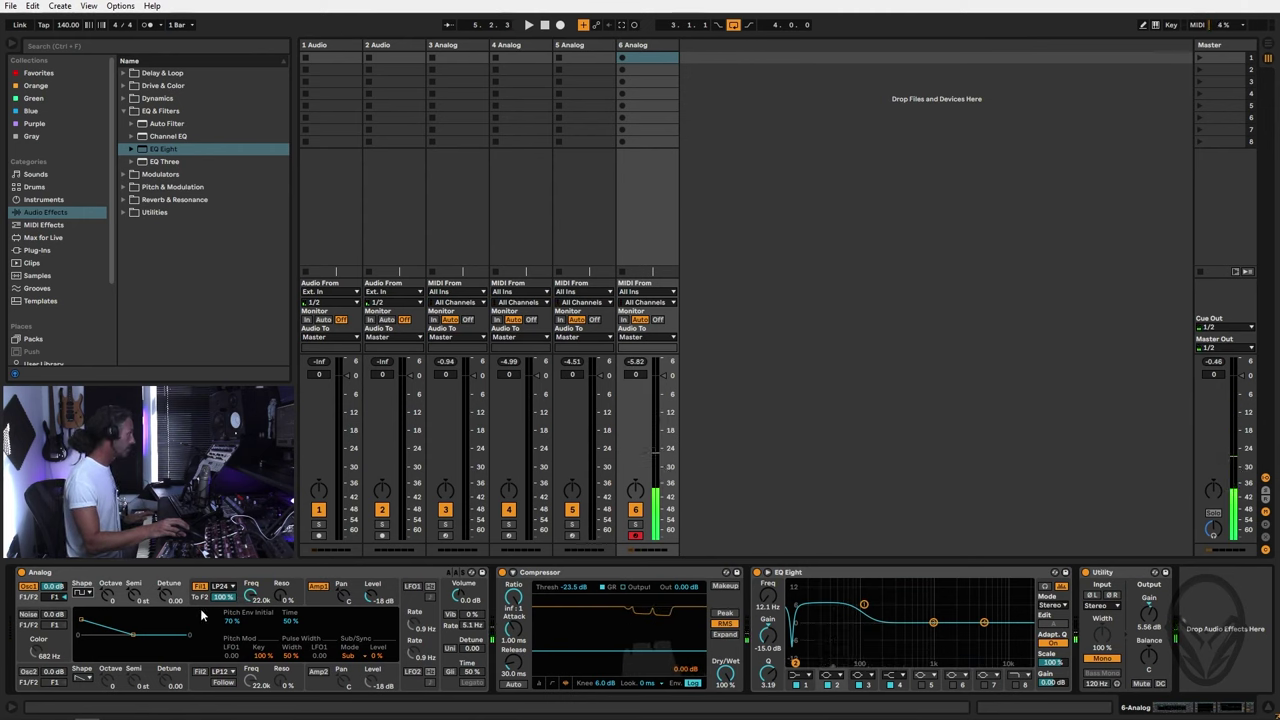
drag(235, 627, 254, 617)
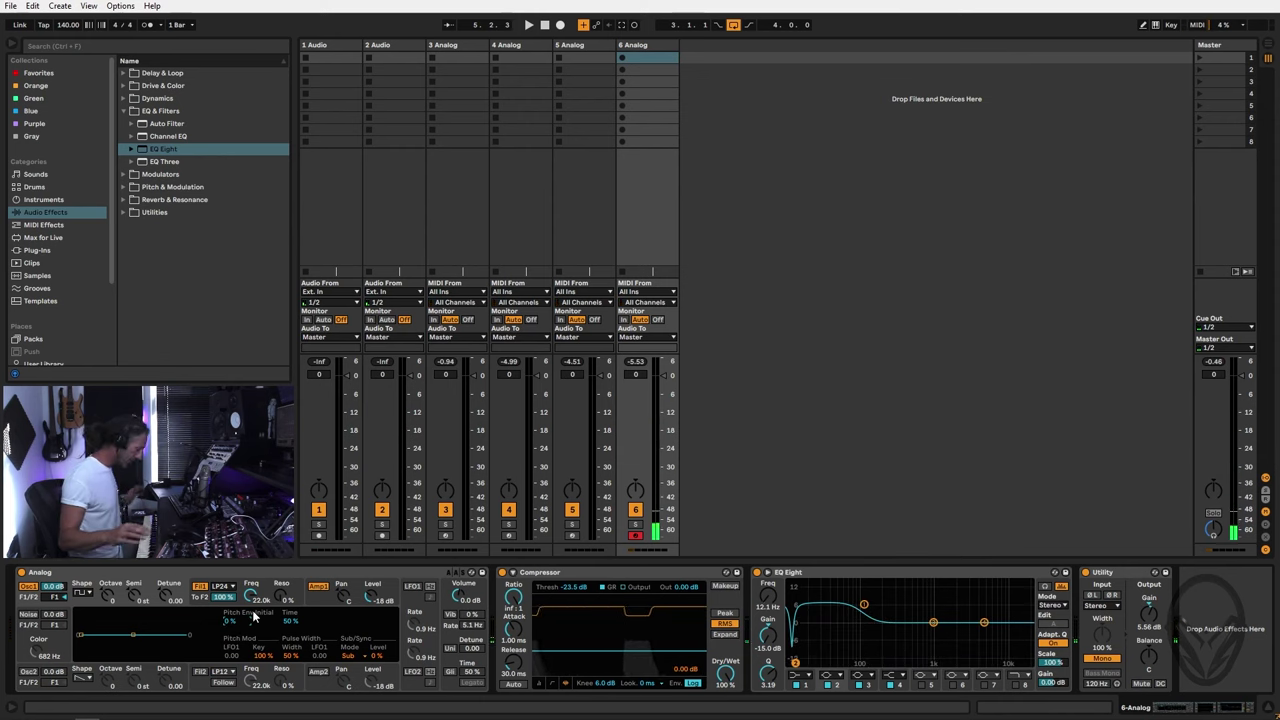
Step: Check track 6's Amp 1 envelope, and lower Filter 1's cutoff to about 74 Hz with its envelope frequency modulation at 0.00
click(320, 596)
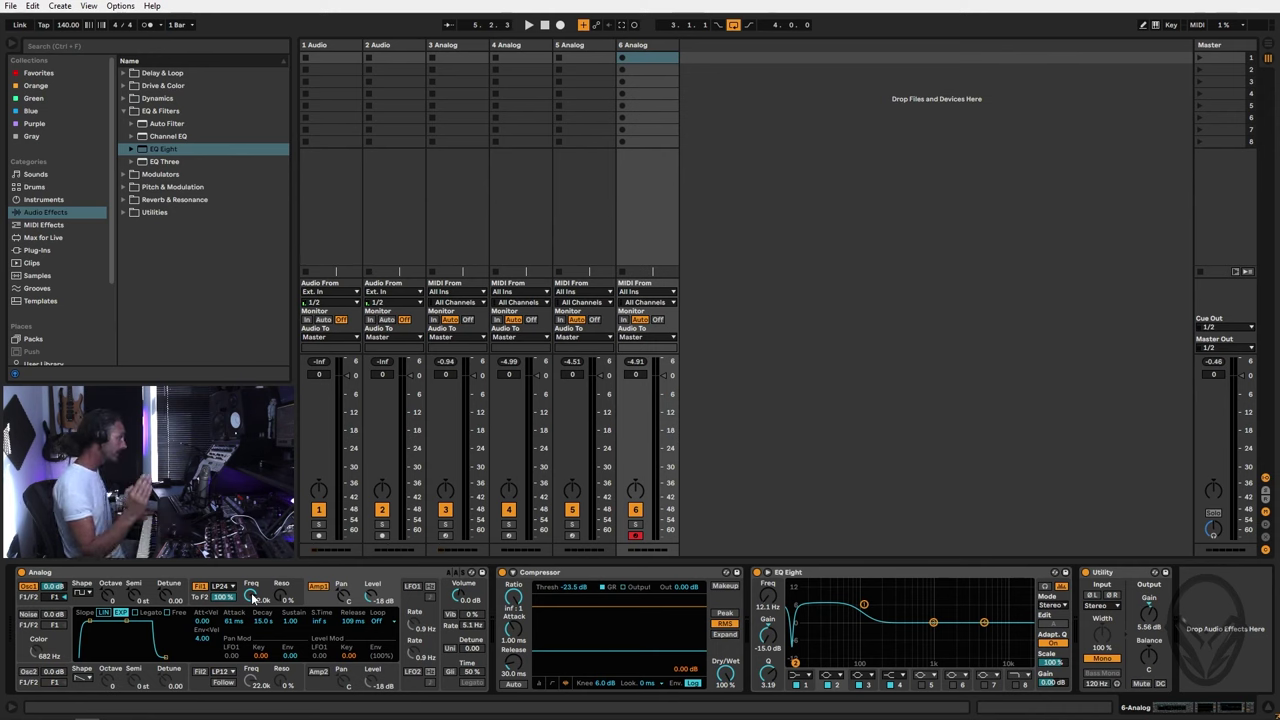
drag(253, 597, 253, 570)
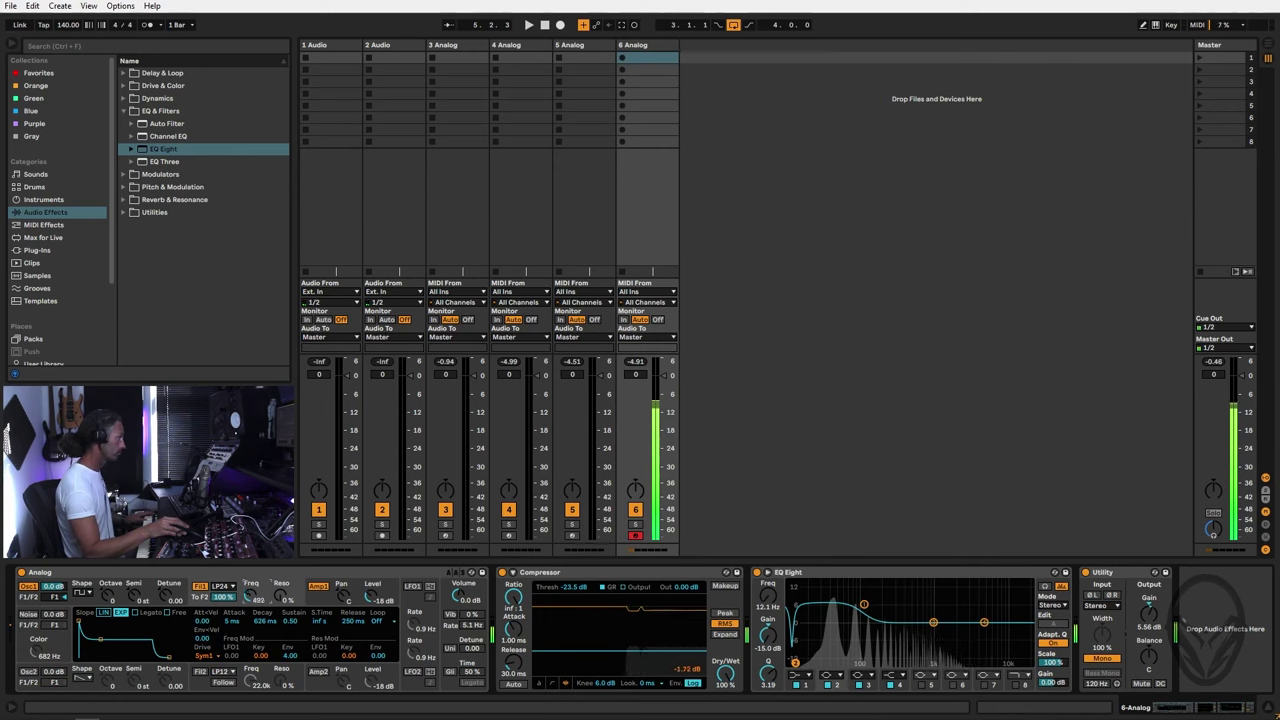
drag(253, 597, 253, 597)
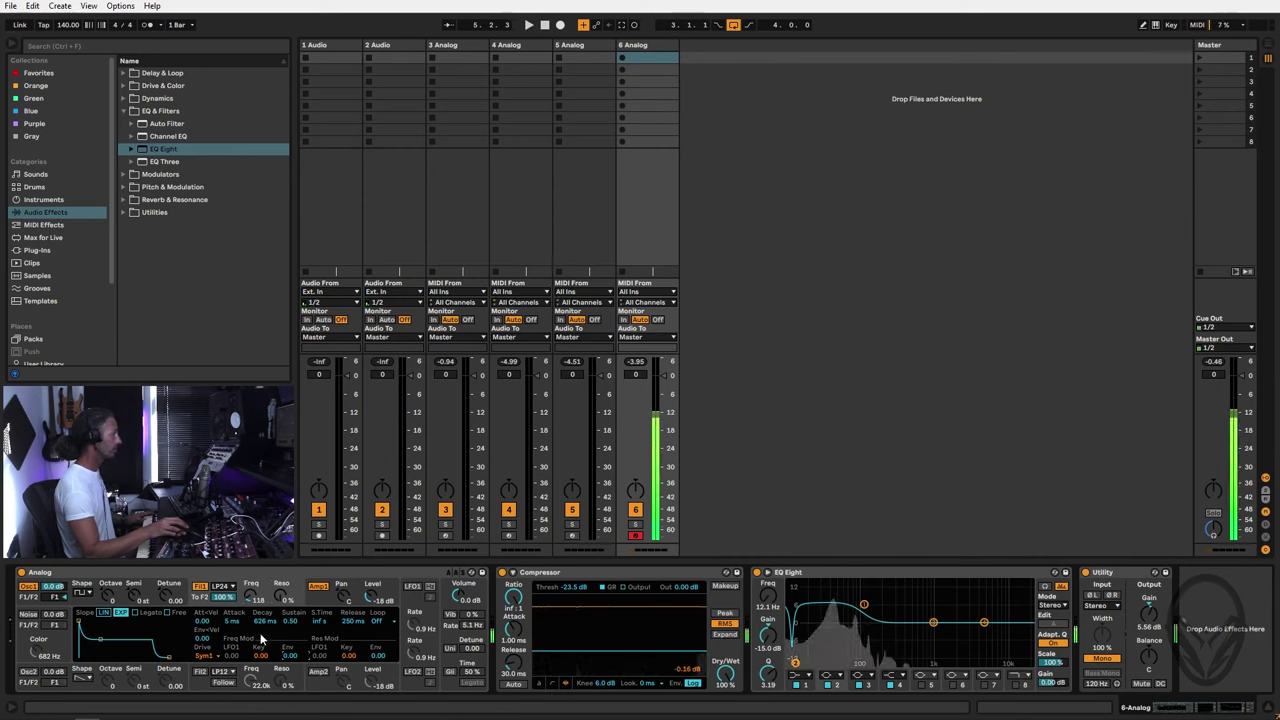
drag(255, 612, 255, 626)
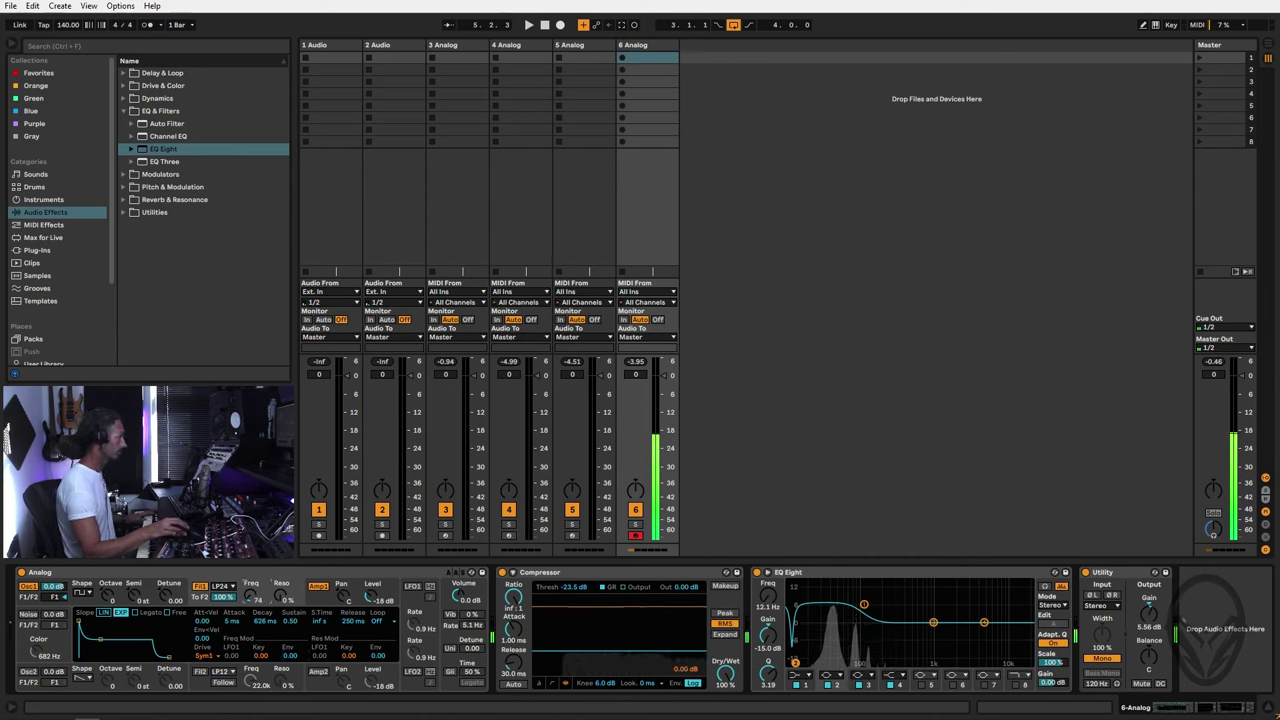
Step: Raise Filter 1's cutoff on track 6 to 167 Hz and switch oscillator 1 to a sawtooth wave
drag(255, 626, 255, 614)
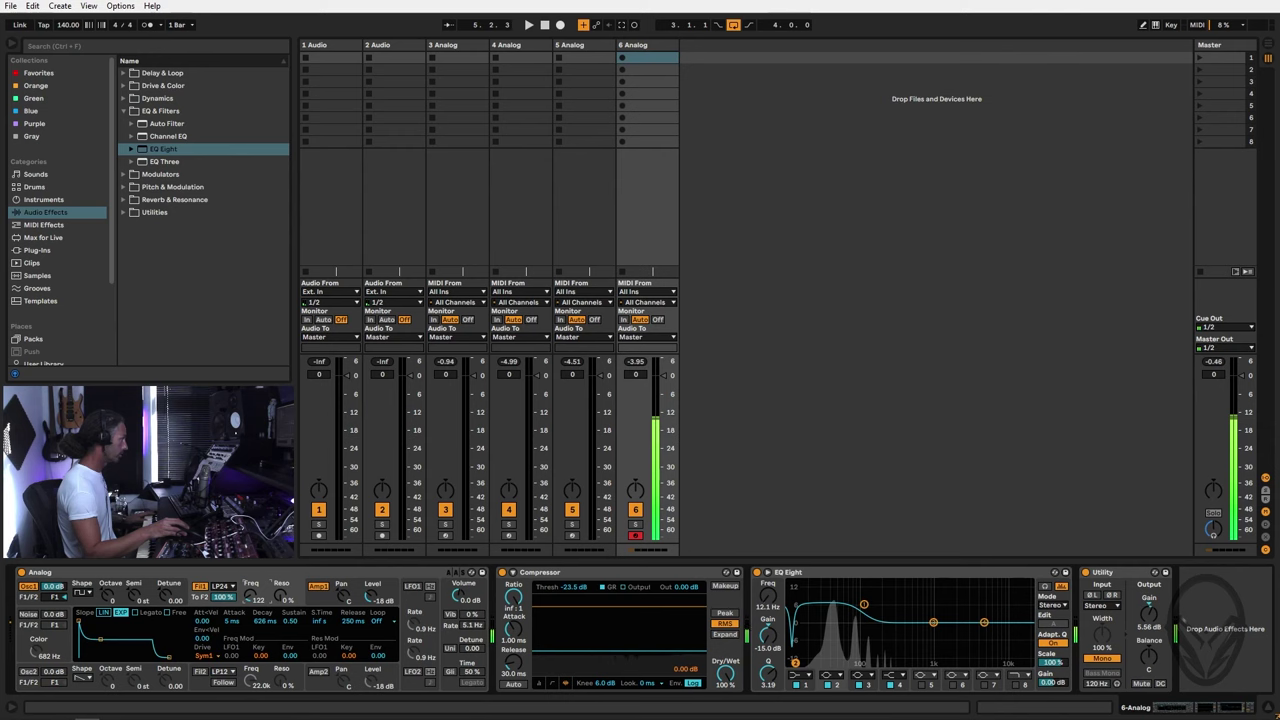
drag(252, 596, 252, 588)
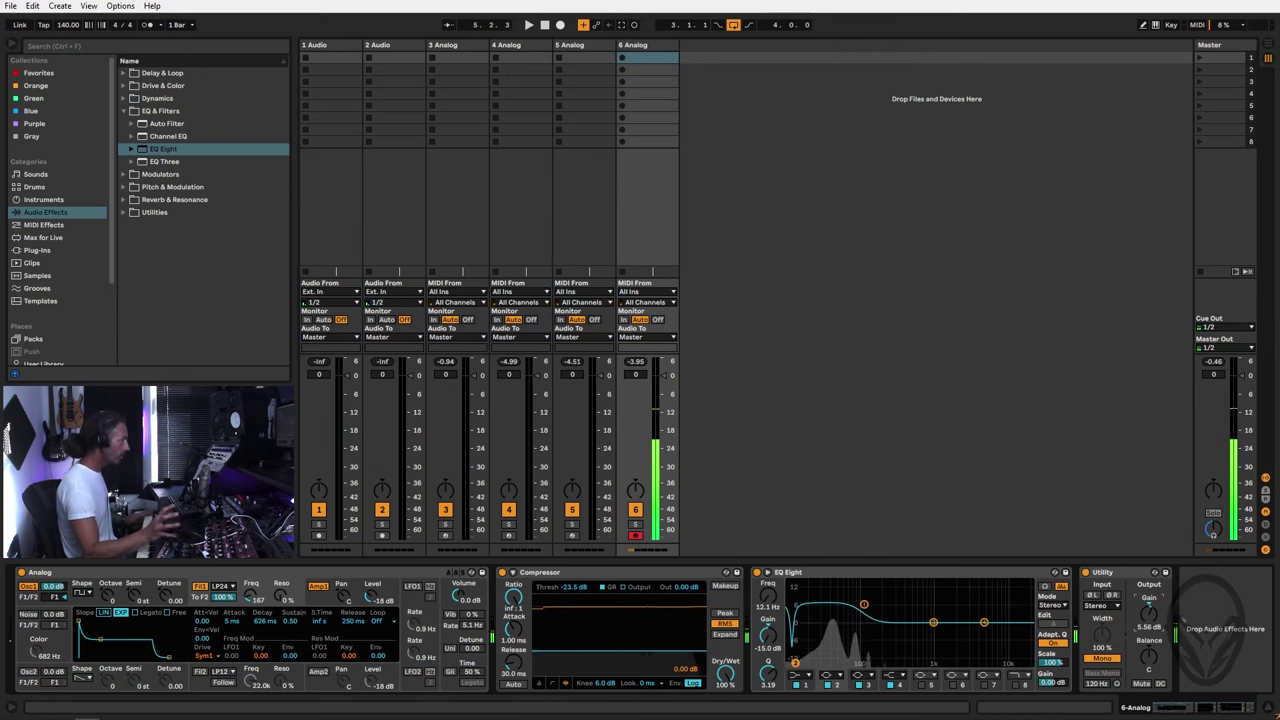
click(83, 597)
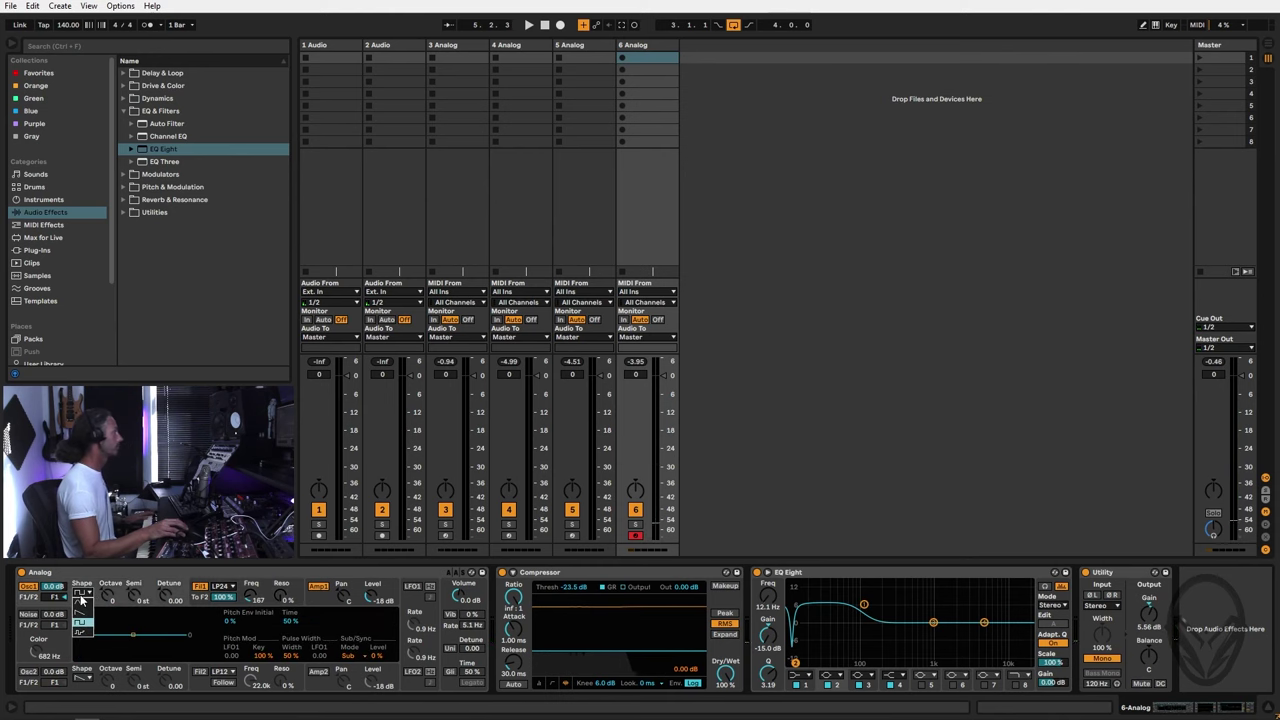
click(82, 626)
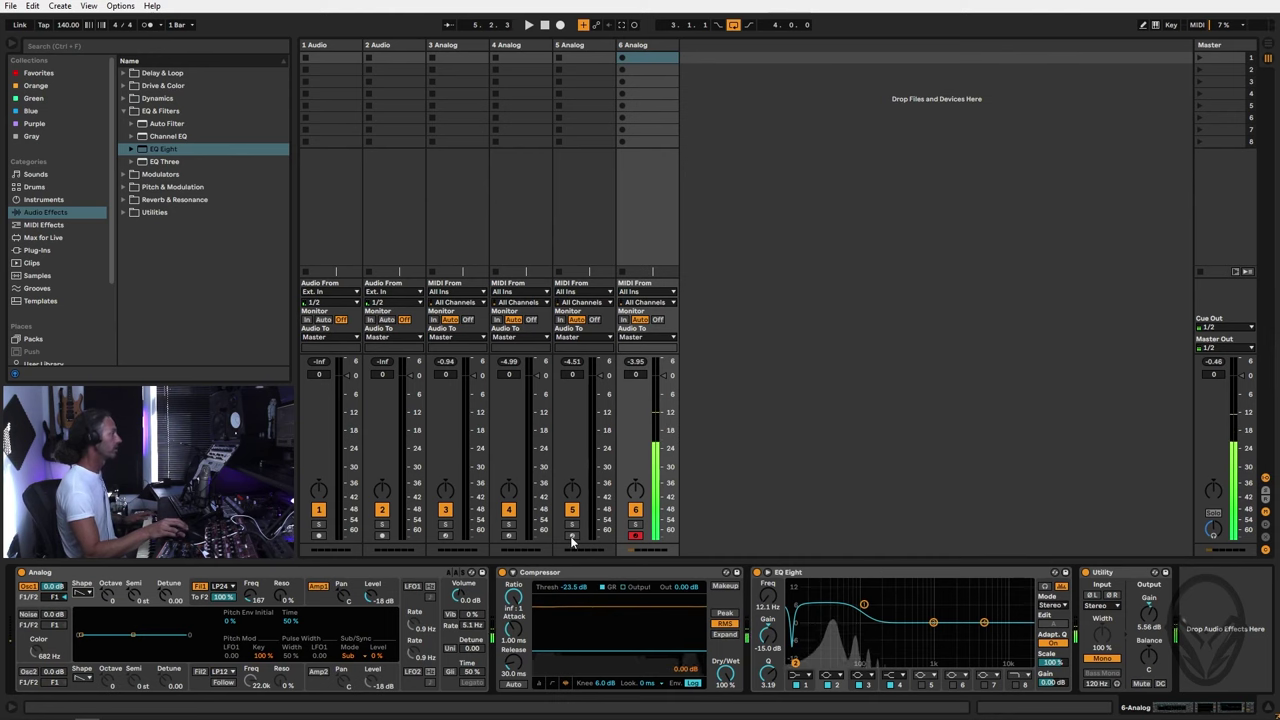
Step: Compare tracks 4 and 6 by arming them alternately, setting track 6's filter cutoff to 139 Hz and its Utility gain to 12.6 dB
click(508, 536)
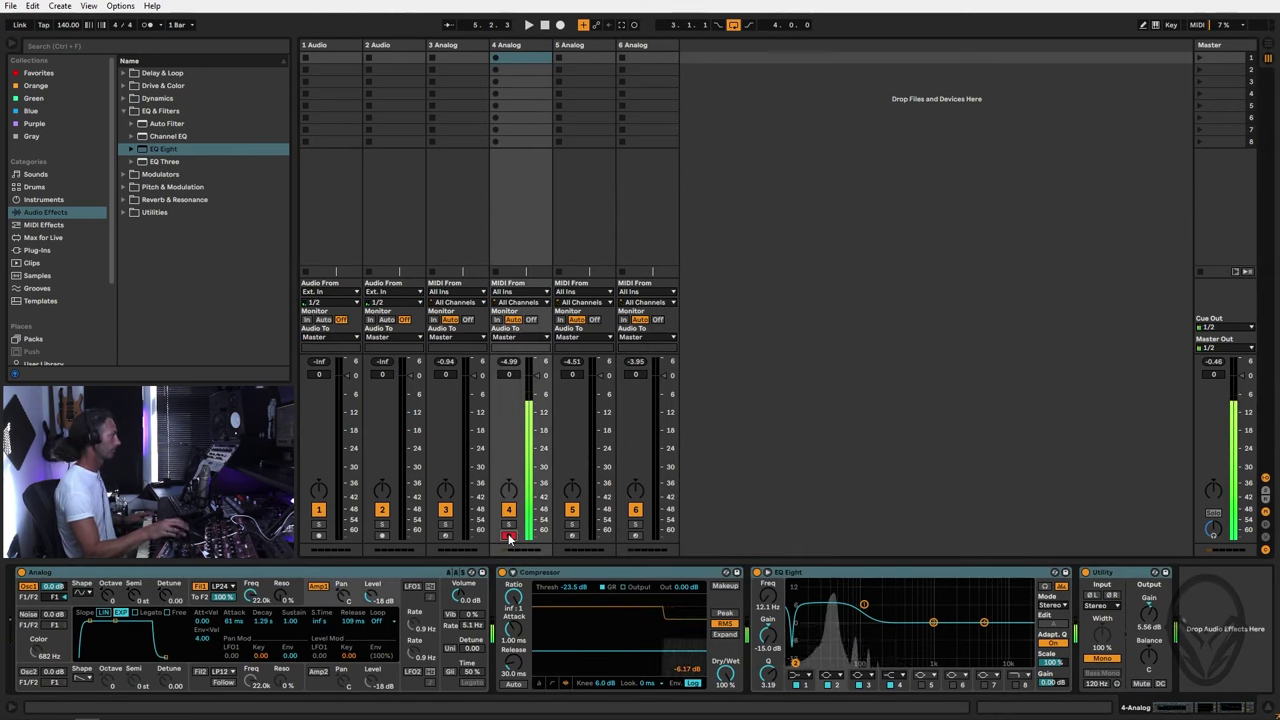
click(638, 537)
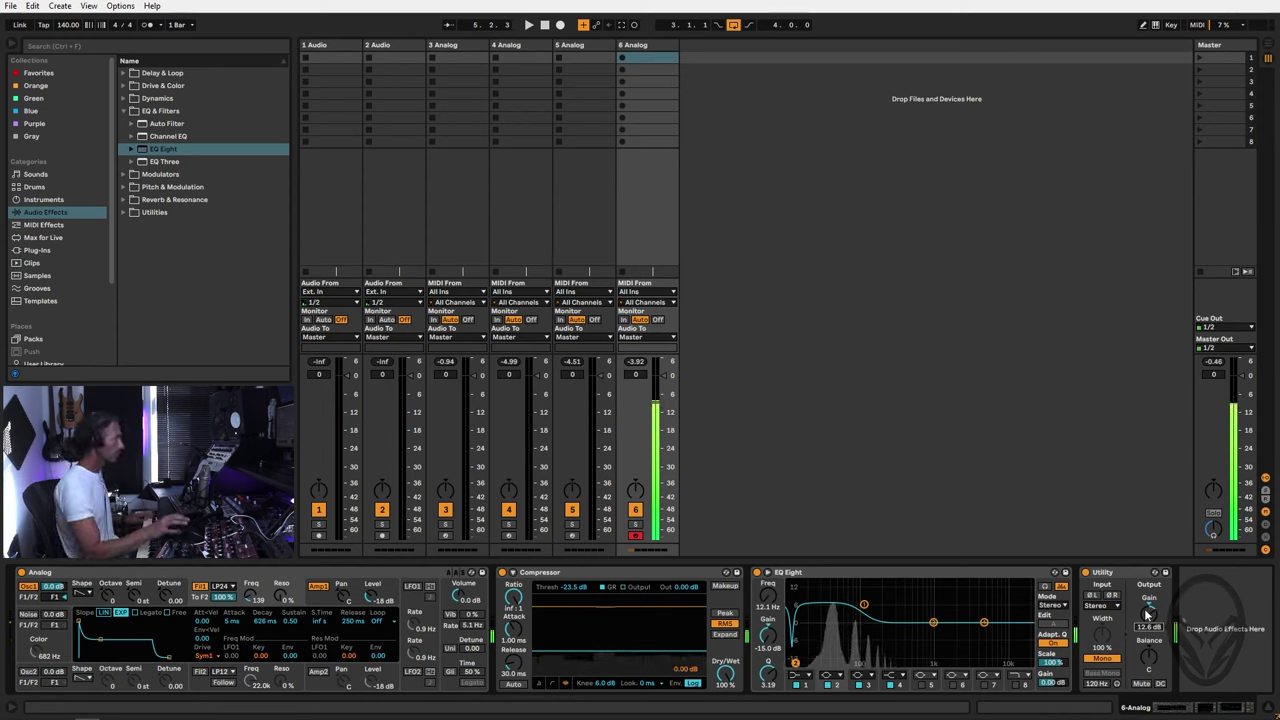
click(508, 536)
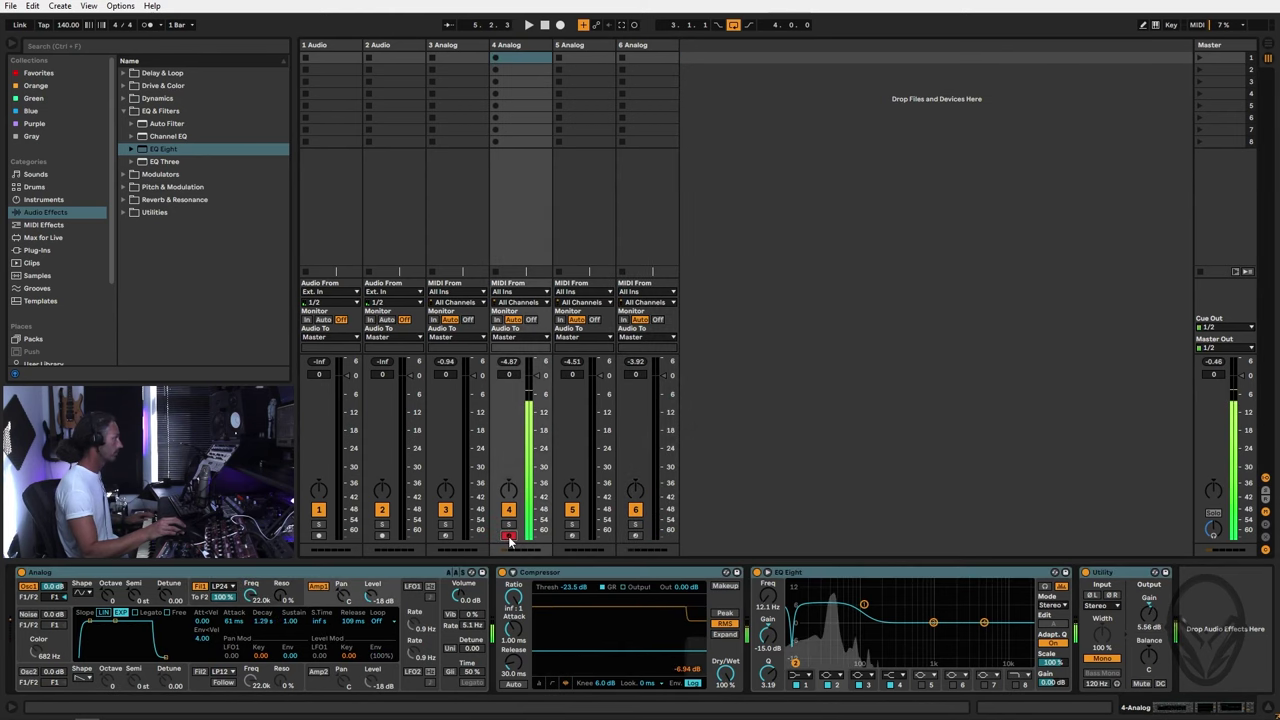
click(635, 536)
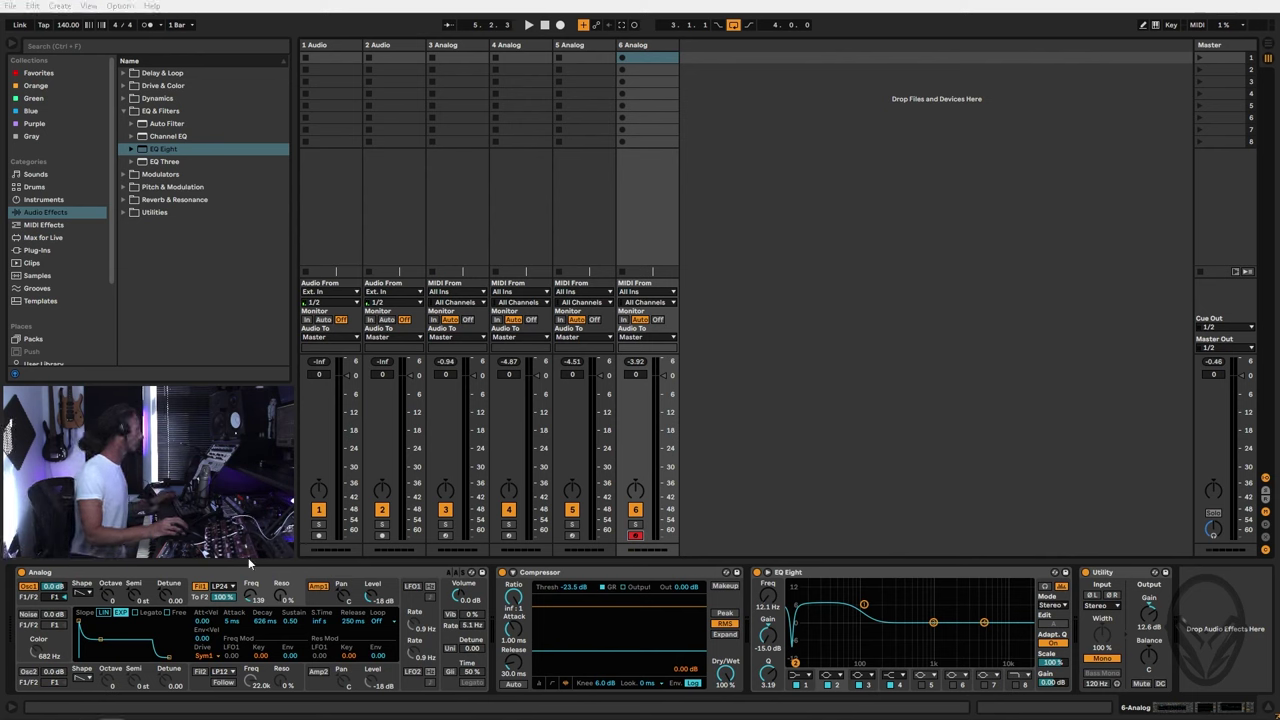
Step: Copy track 6's whole device chain, from Analog to Utility, onto another new MIDI track
click(244, 582)
shift+click(1130, 578)
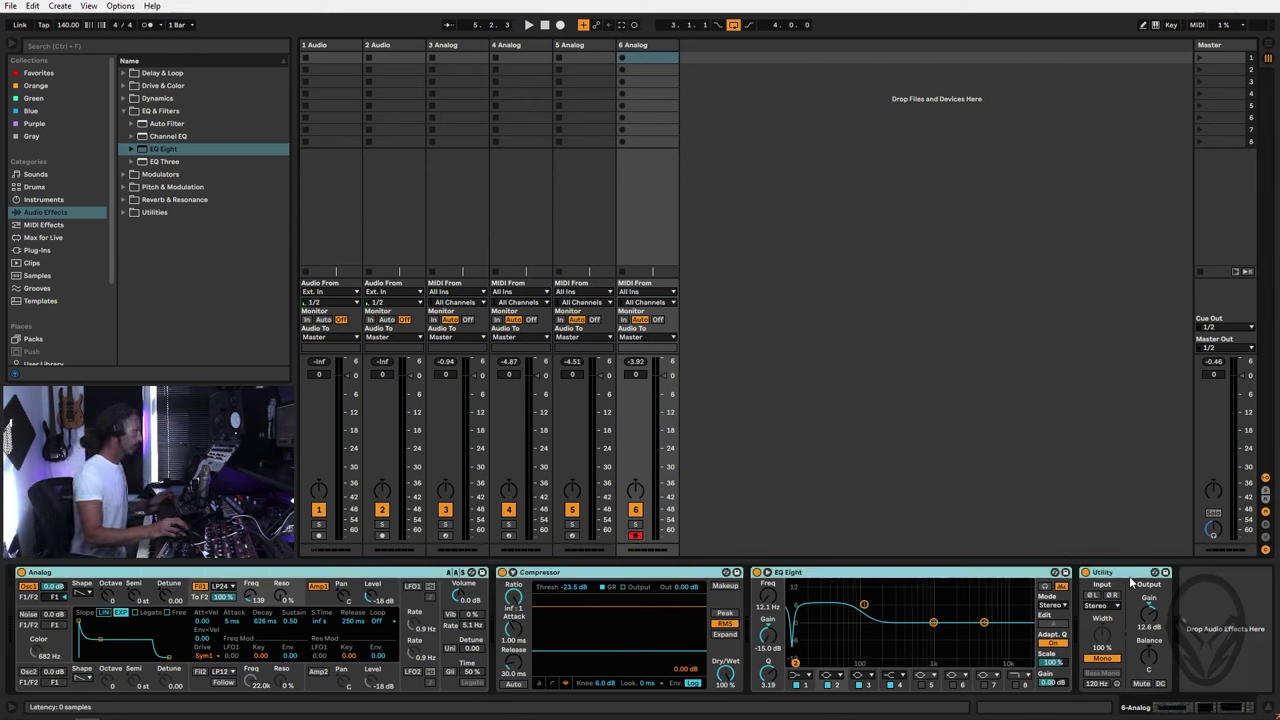
drag(313, 575, 892, 410)
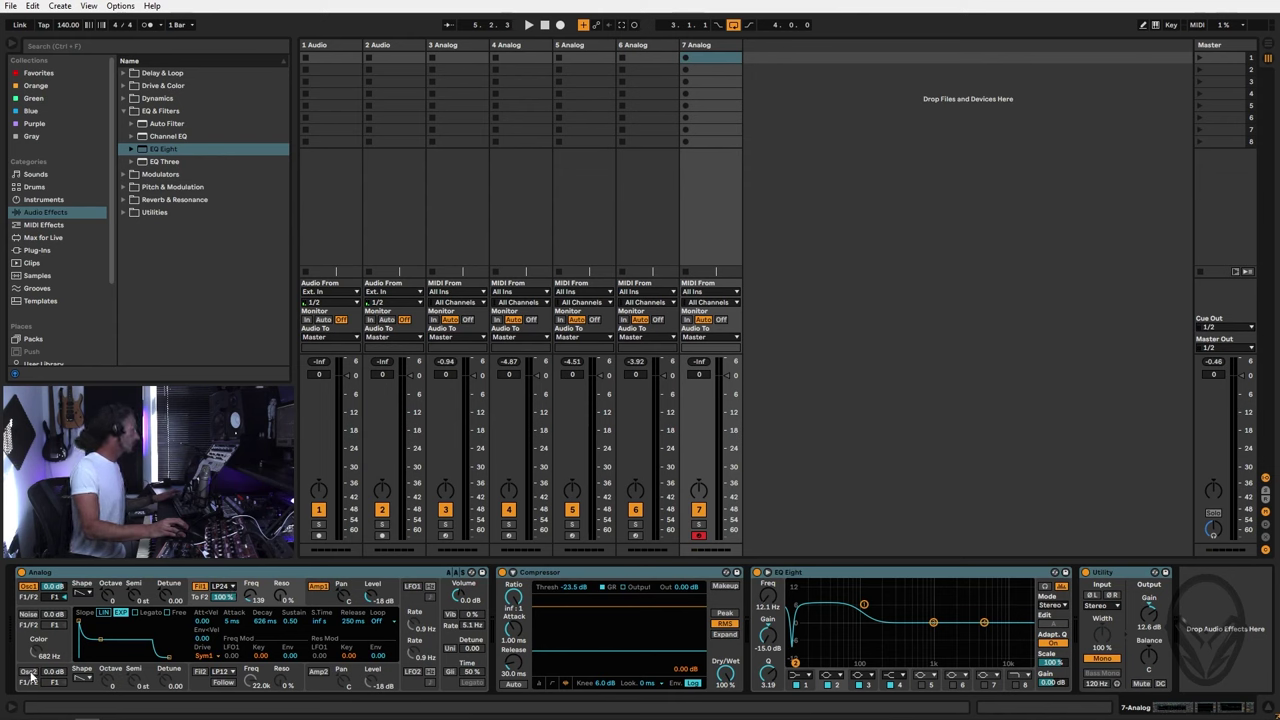
Step: Enable oscillator 2 on track 7, compare the sound with track 6, and detune oscillators 1 and 2 to 0.19 and -0.19
click(29, 674)
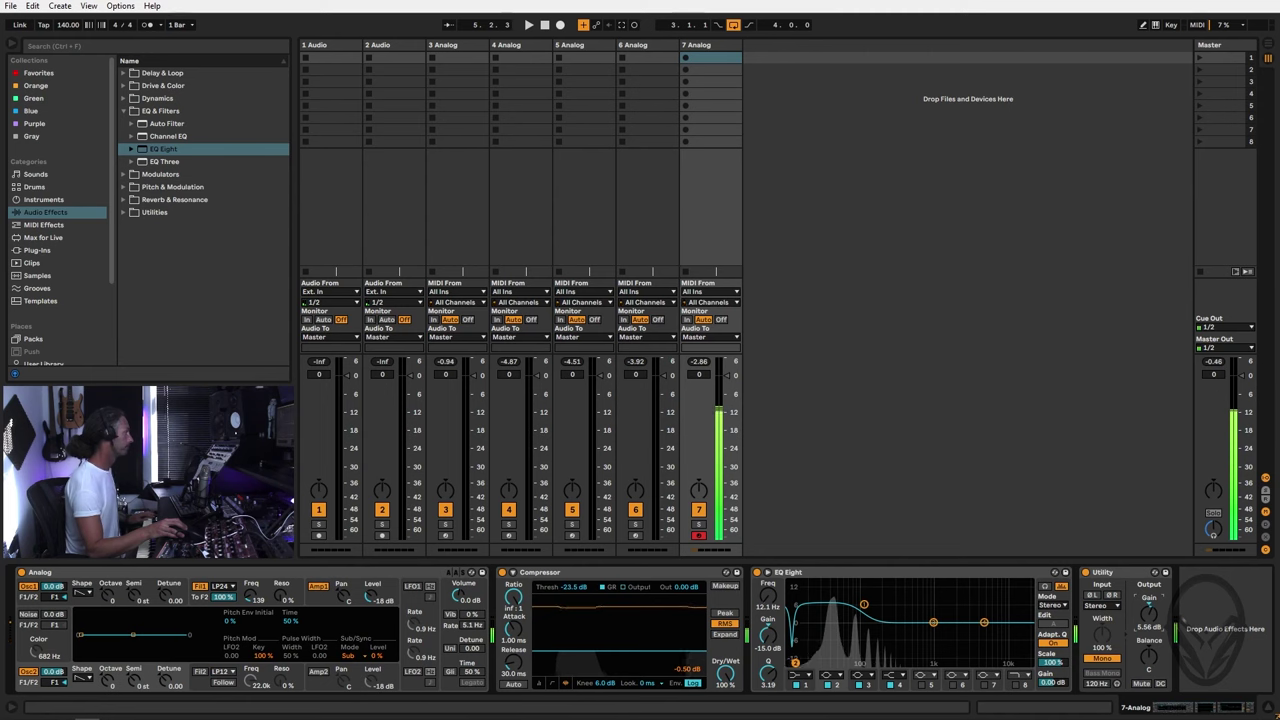
click(635, 536)
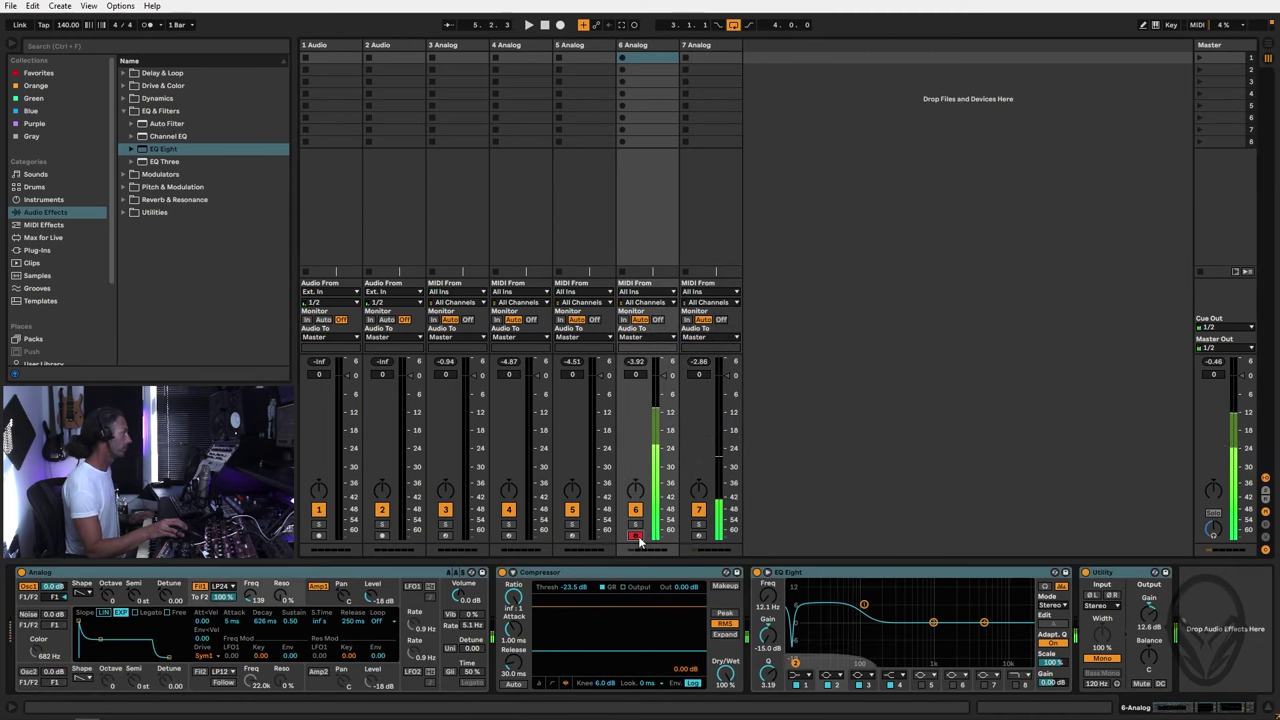
click(698, 536)
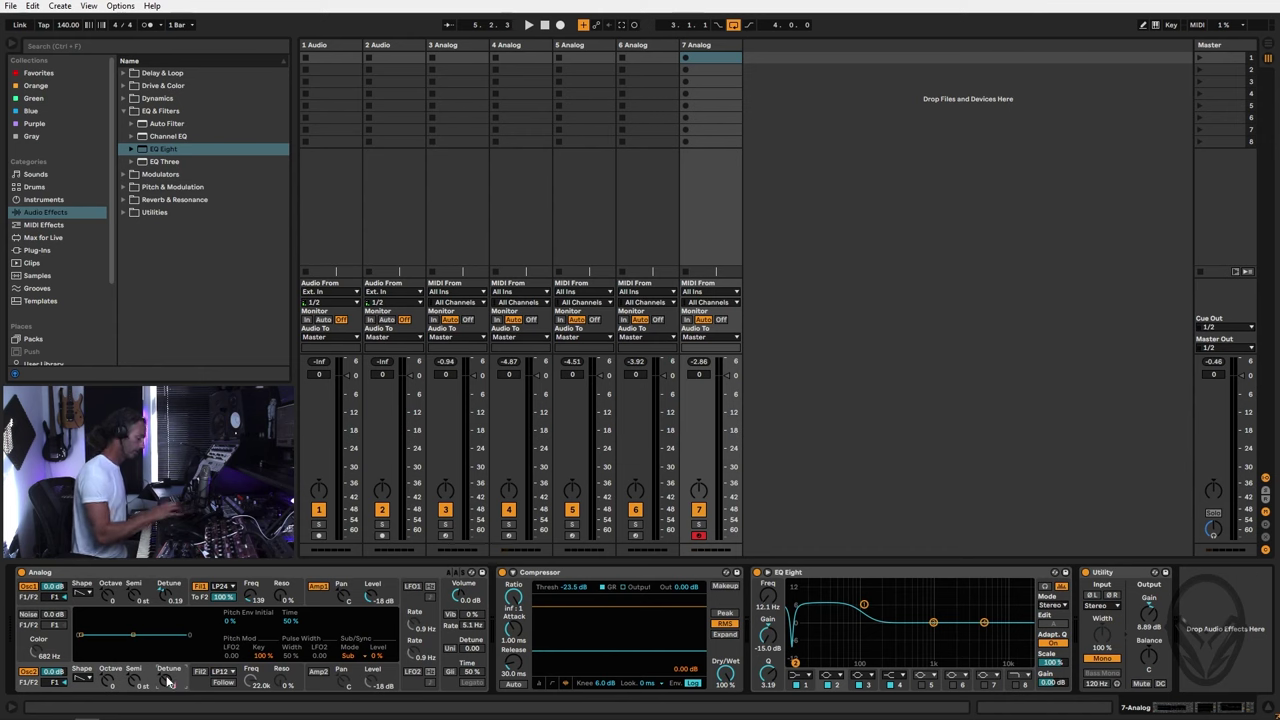
drag(168, 681, 167, 681)
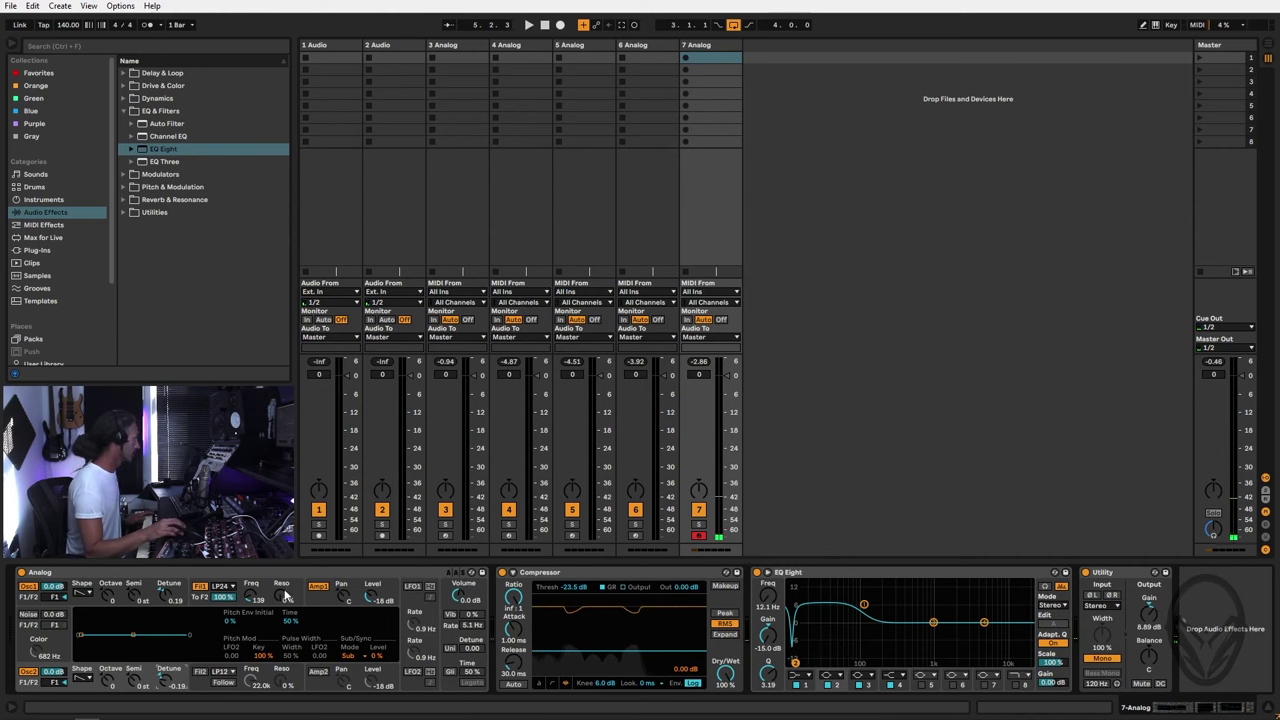
Step: Try opening track 7's Filter 1 cutoff to about 7.0 kHz with Utility's Bass Mono at 239 Hz, and return Utility to full Mono
drag(245, 602, 245, 588)
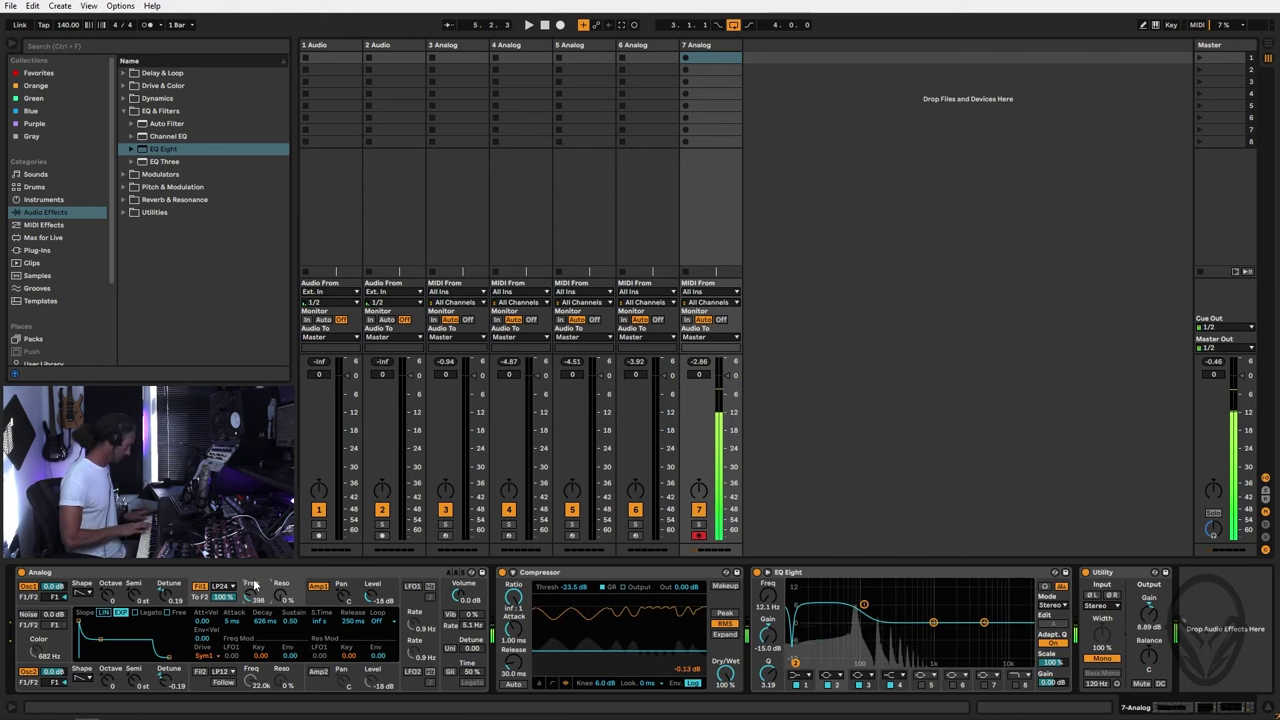
drag(255, 586, 255, 550)
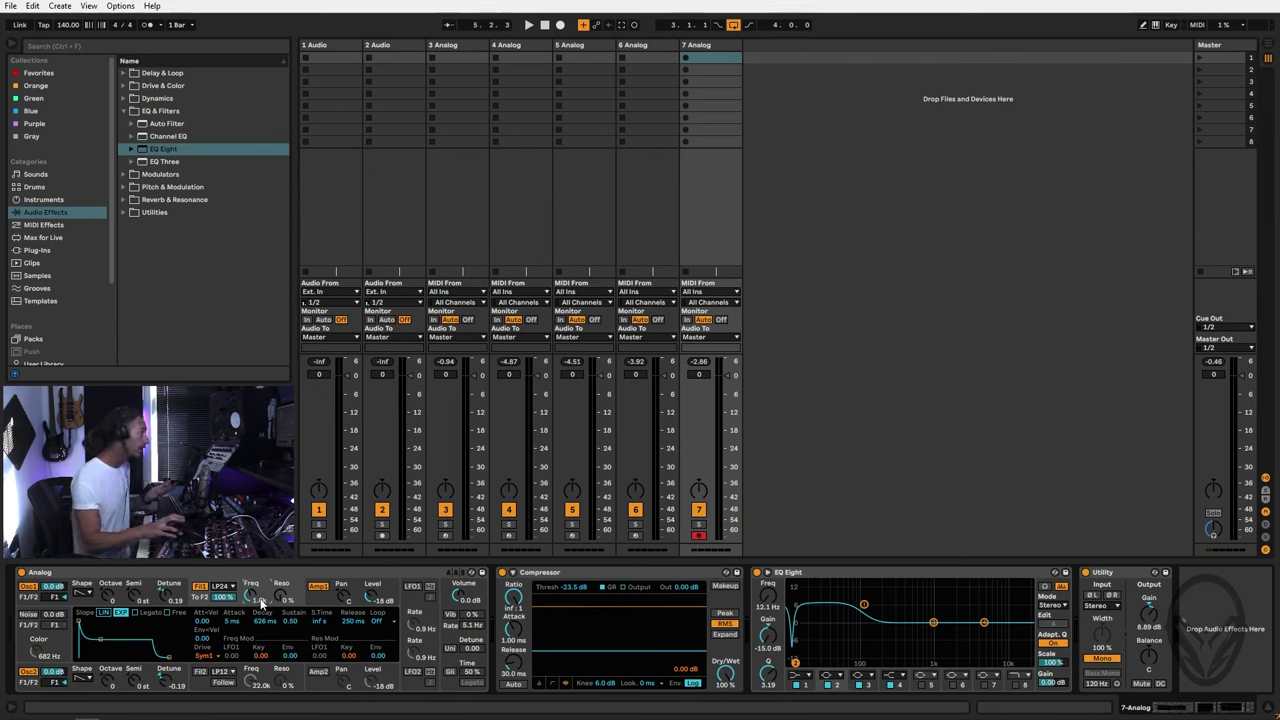
click(1101, 659)
drag(1104, 684, 1104, 670)
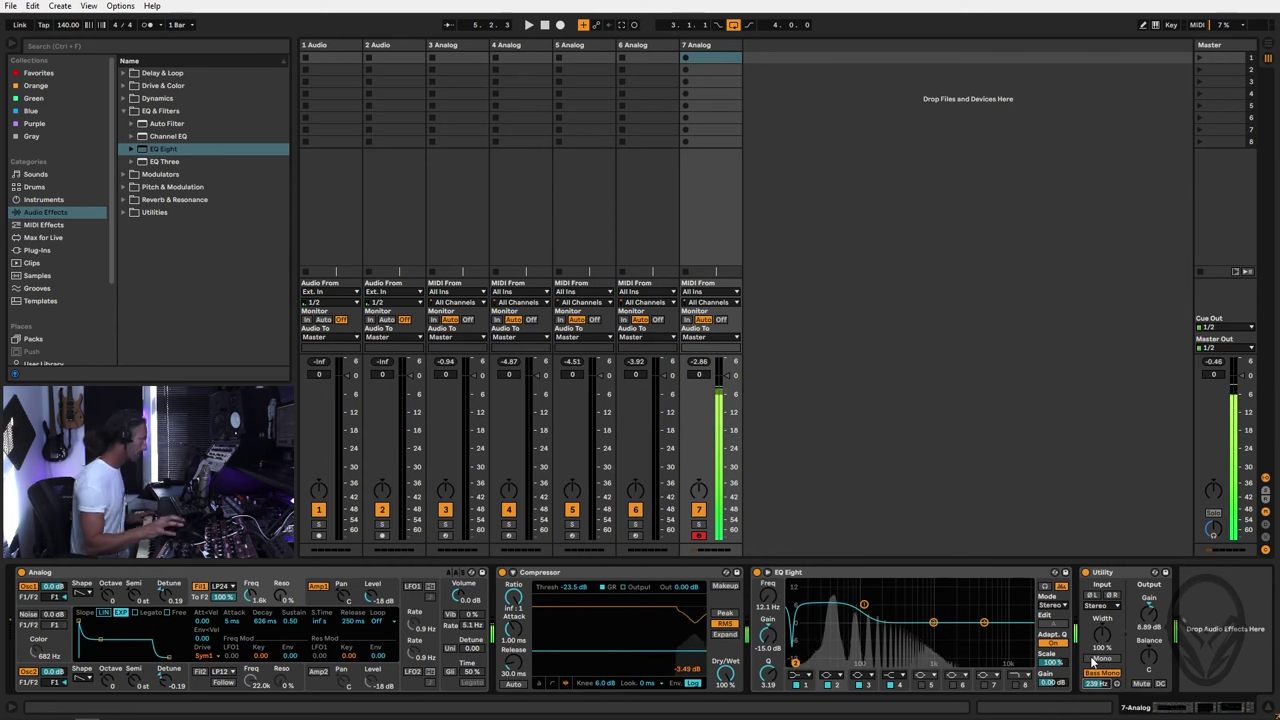
drag(247, 600, 247, 555)
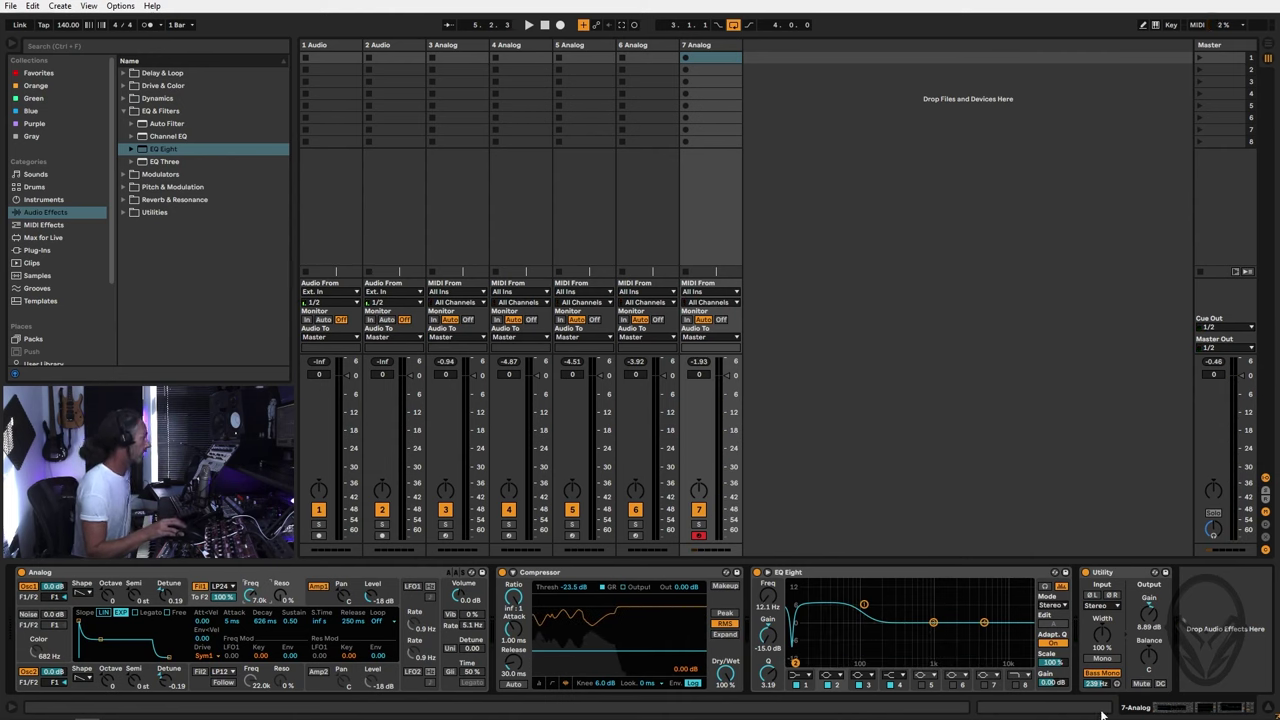
click(1101, 658)
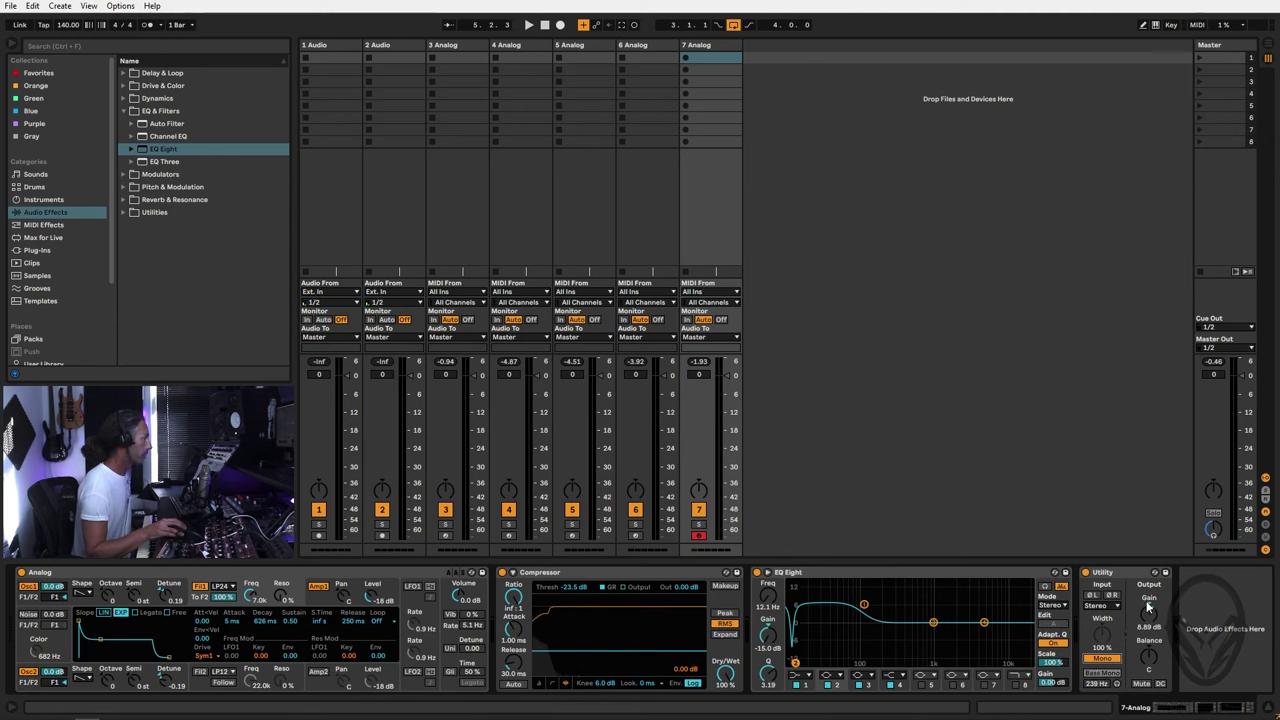
Step: Set track 7's Filter 1 cutoff to 547 Hz and widen the detuning to 0.33 on oscillator 1 and -0.37 on oscillator 2
drag(240, 601, 240, 690)
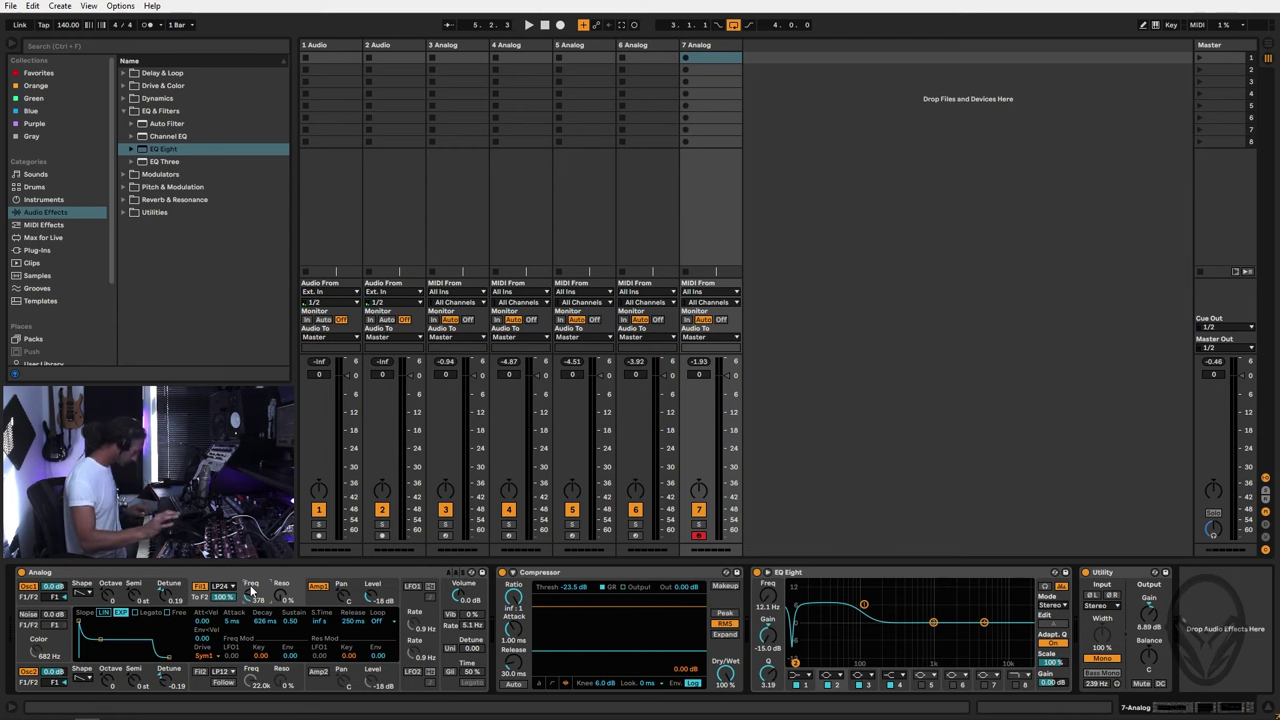
drag(252, 592, 252, 570)
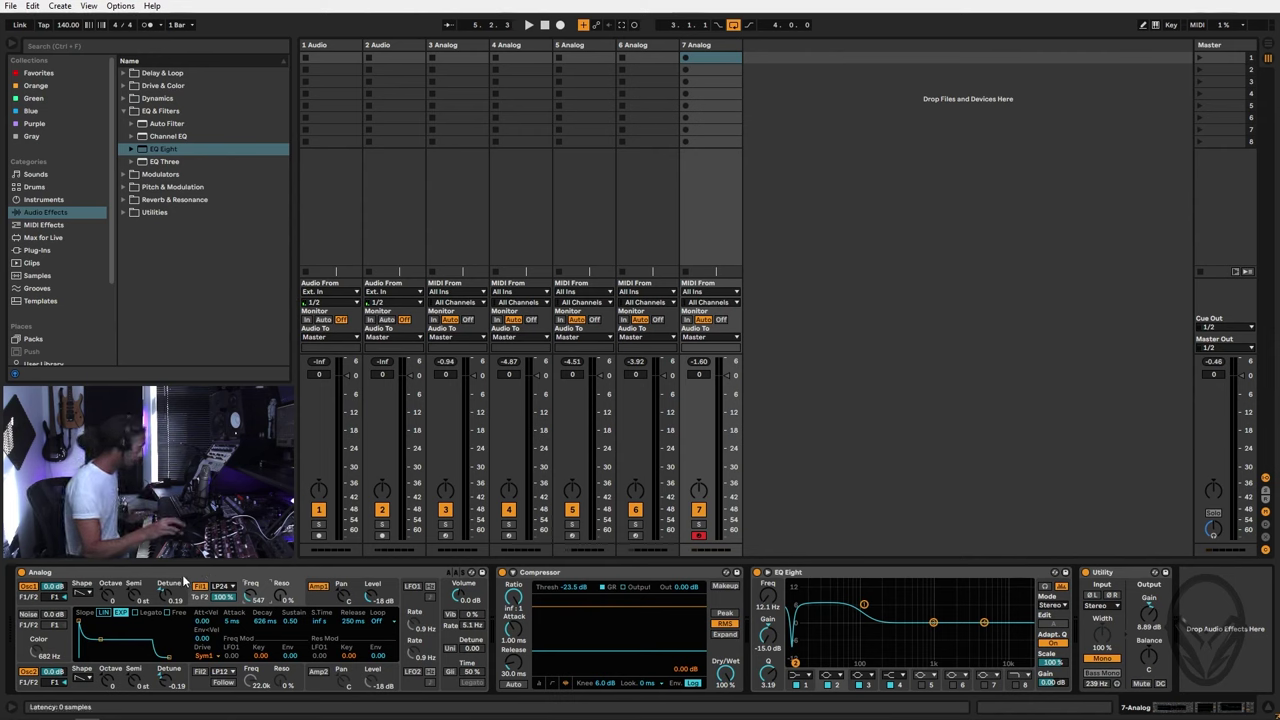
click(178, 597)
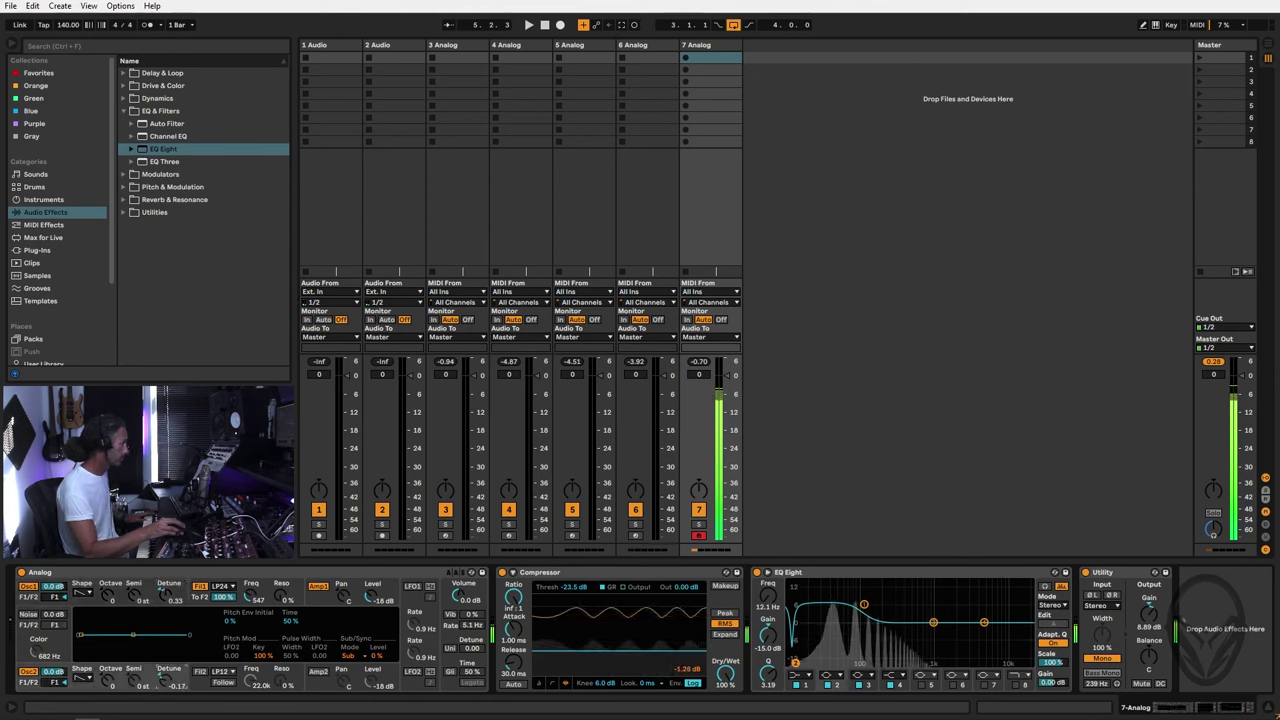
drag(165, 680, 165, 686)
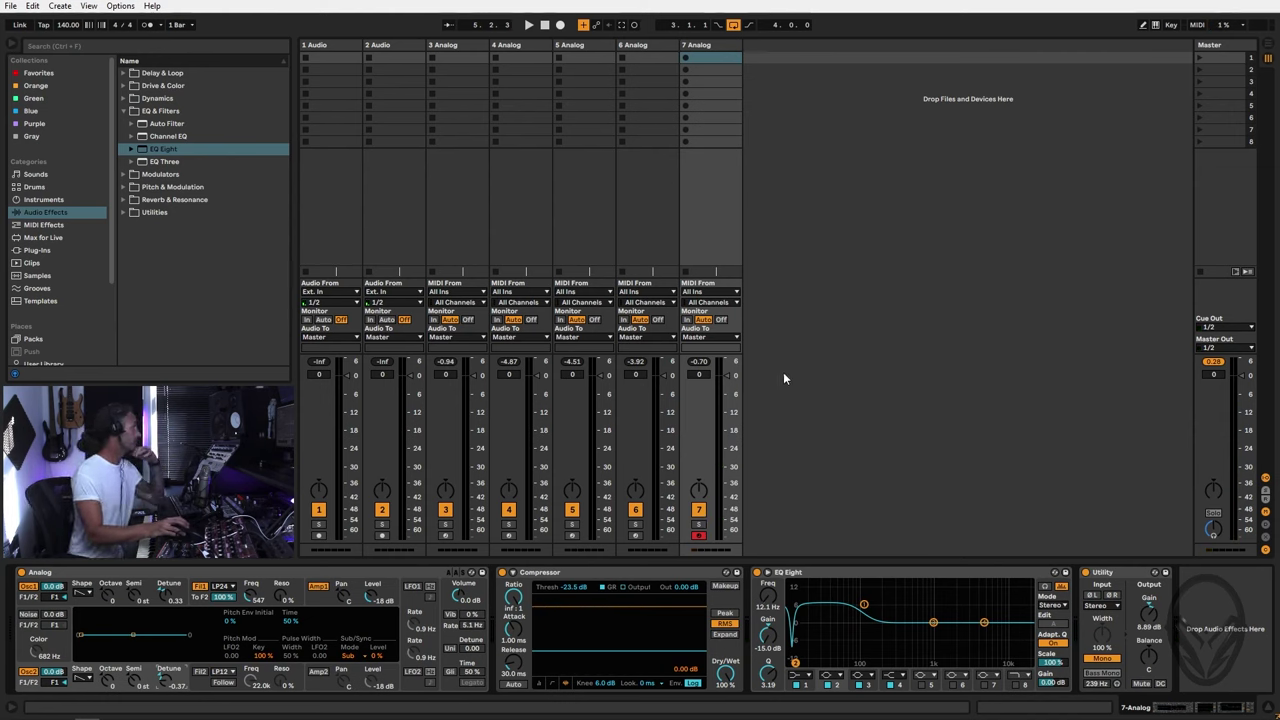
Step: Audition the Analog bass variations on tracks 3 to 7 by arming each track in turn
click(381, 536)
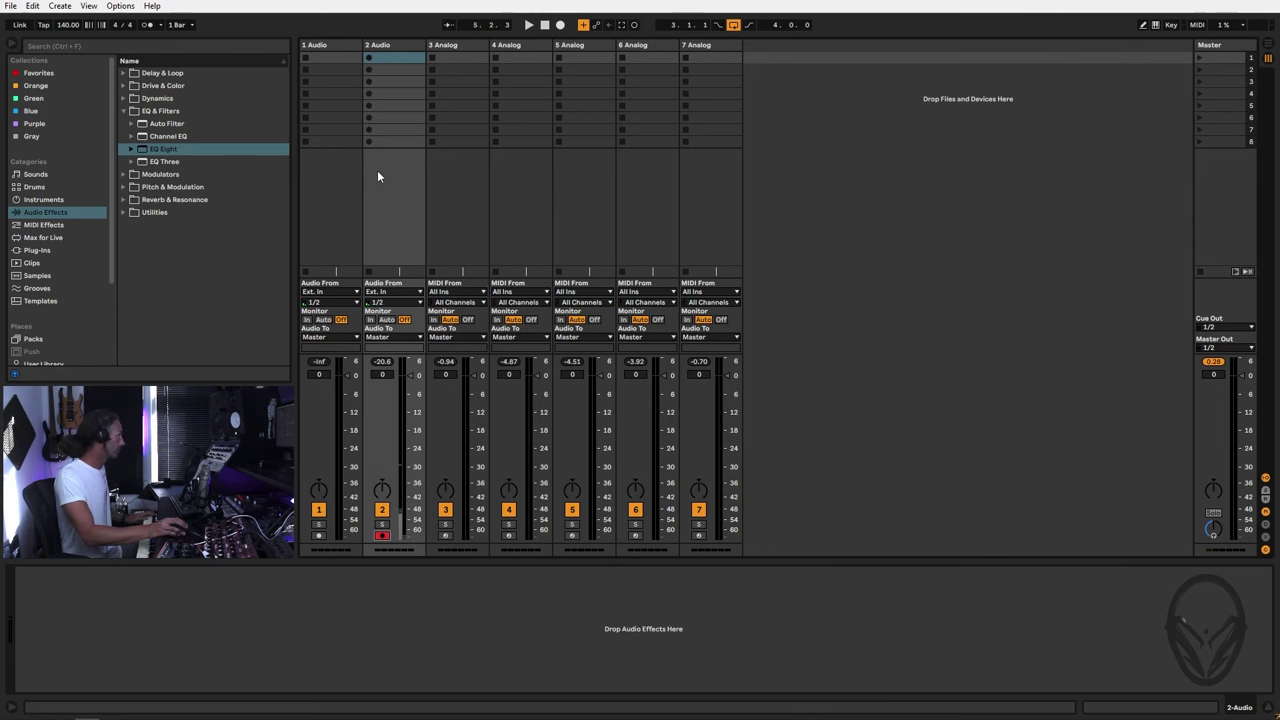
click(455, 47)
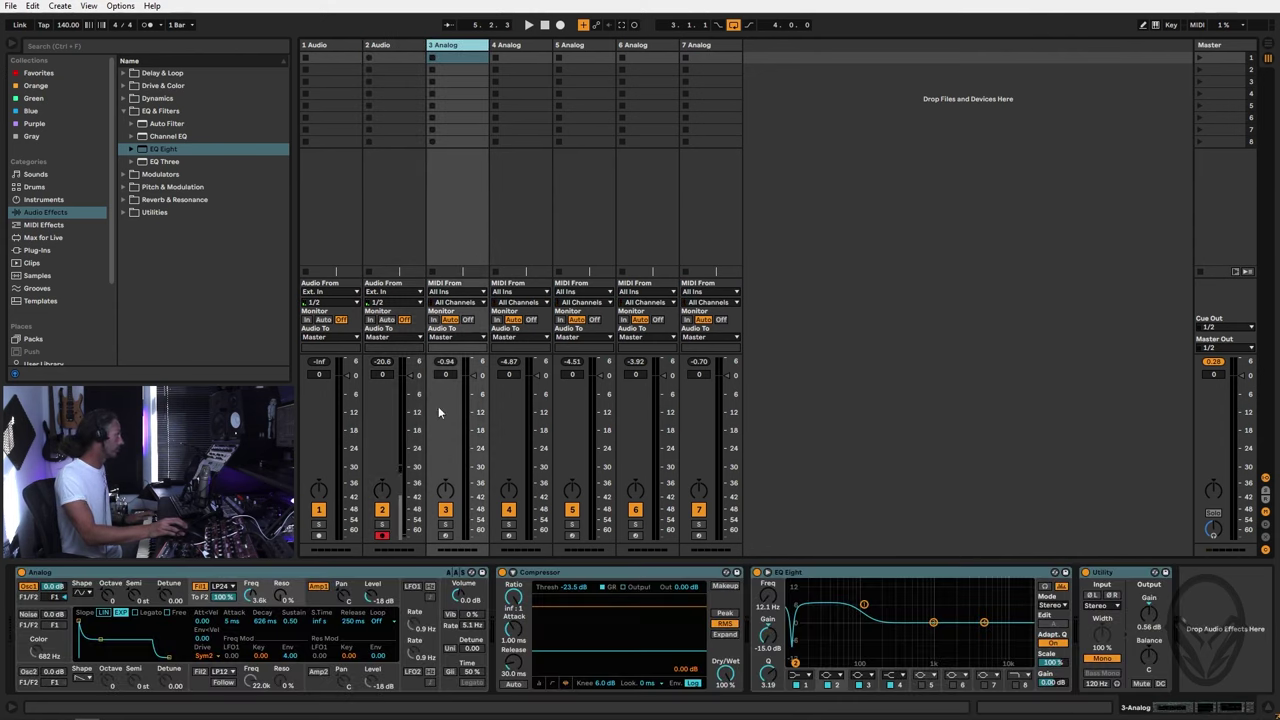
click(445, 537)
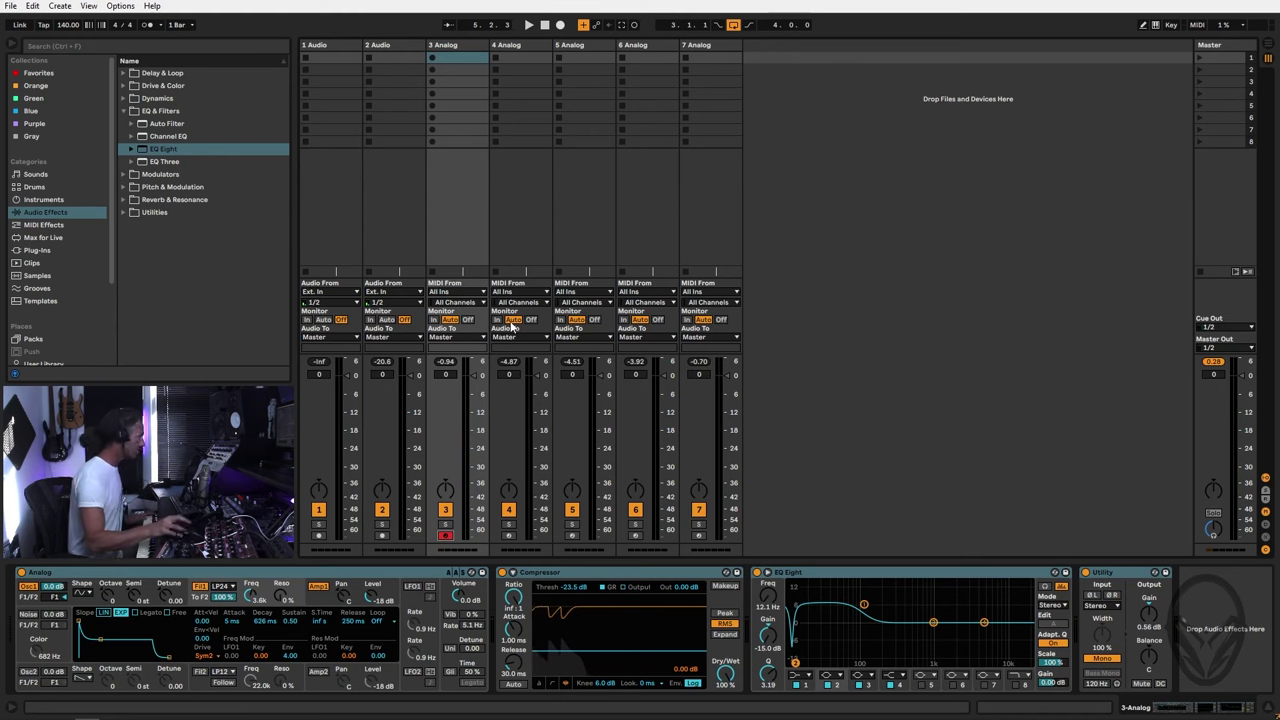
click(507, 536)
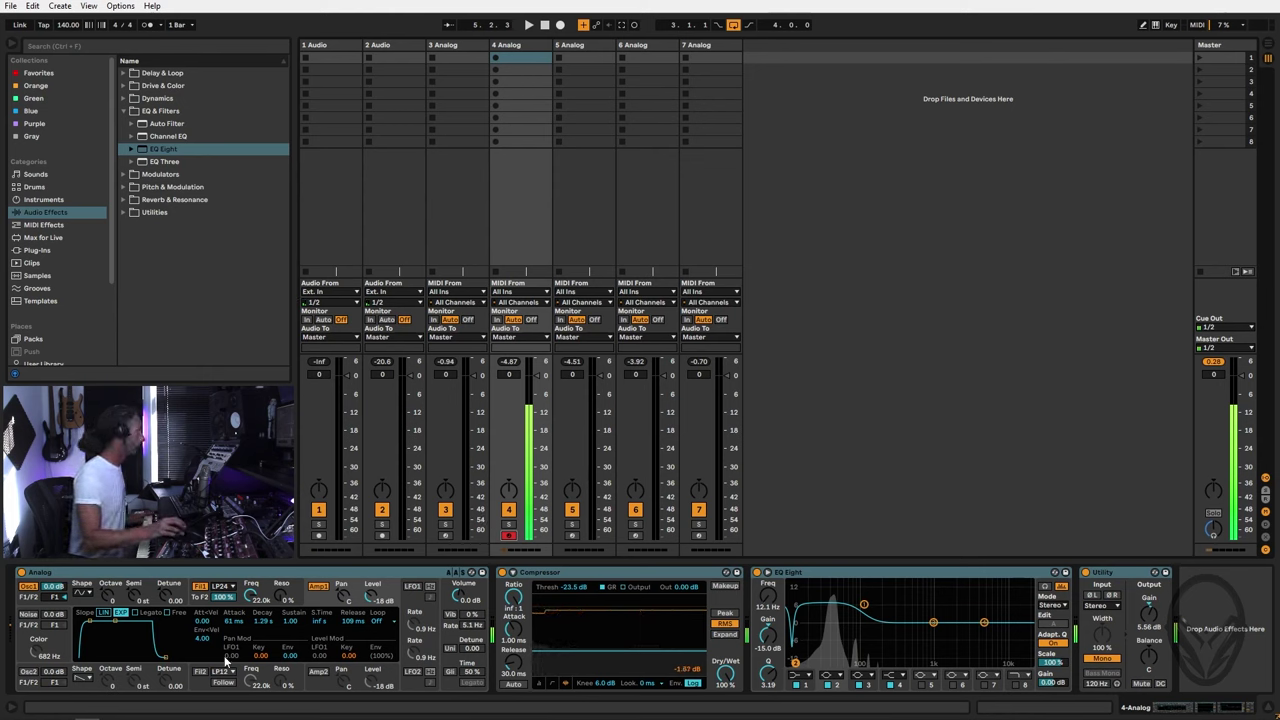
click(575, 46)
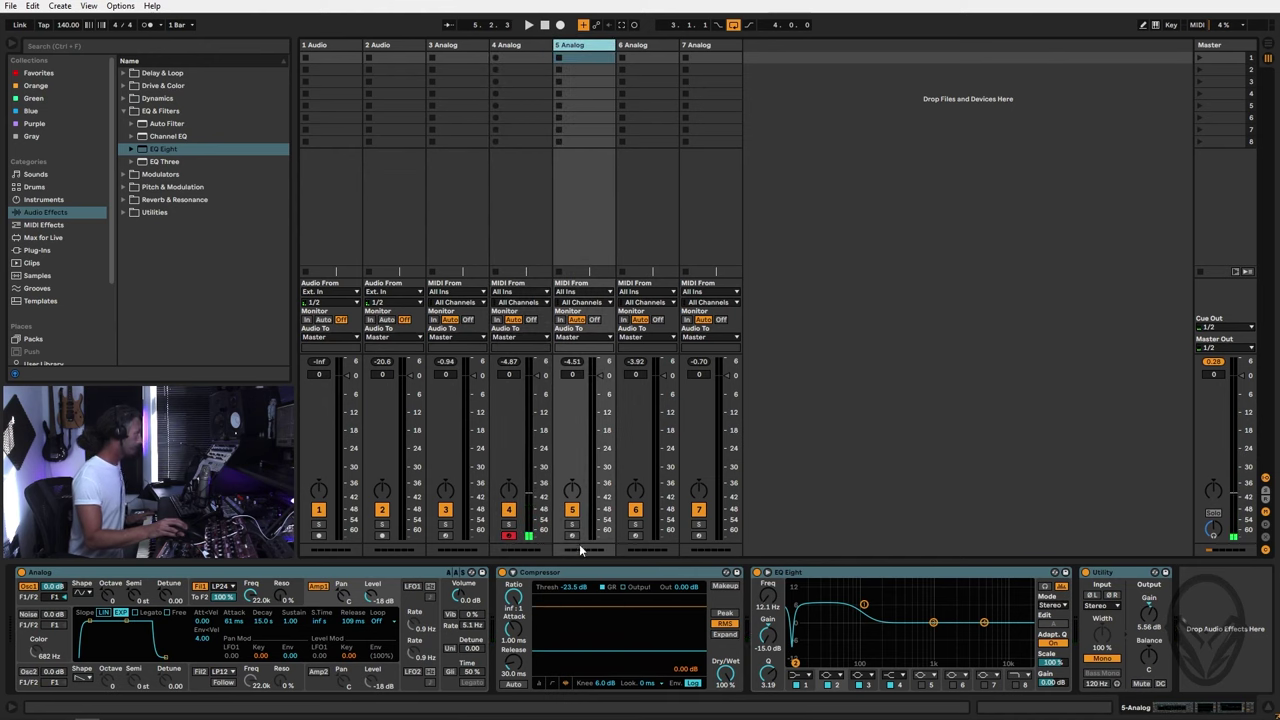
click(571, 537)
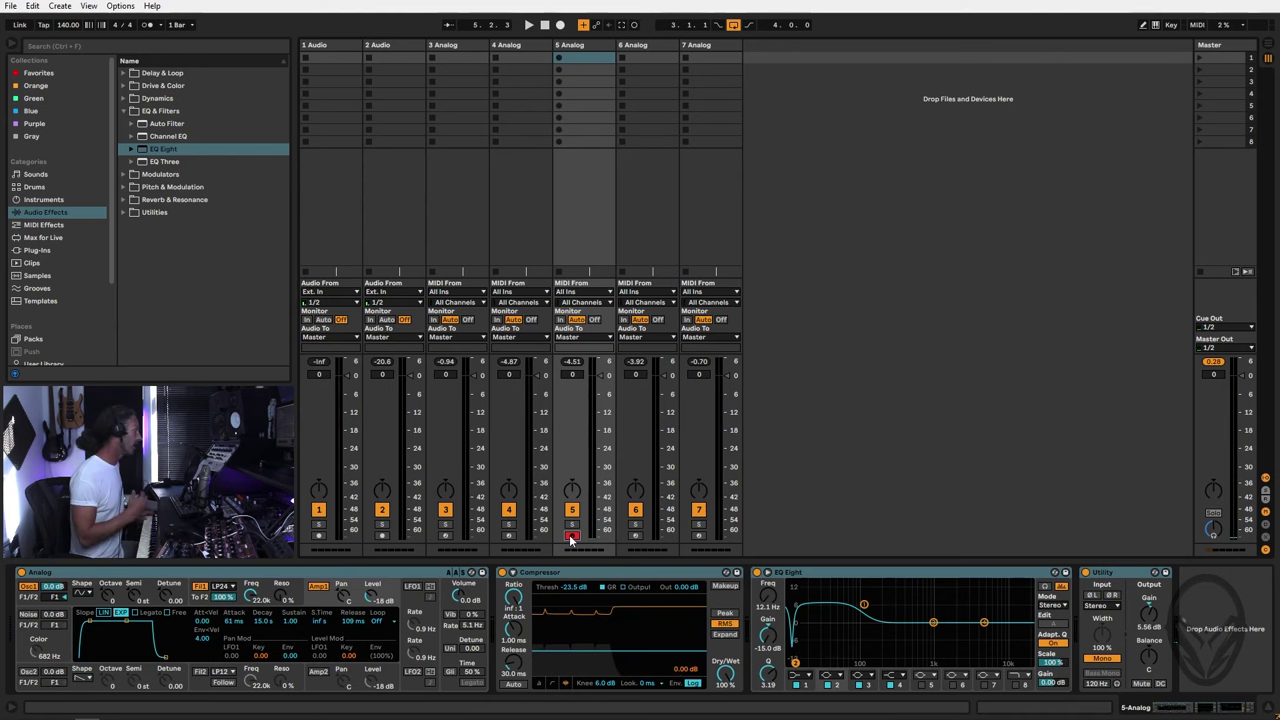
click(635, 536)
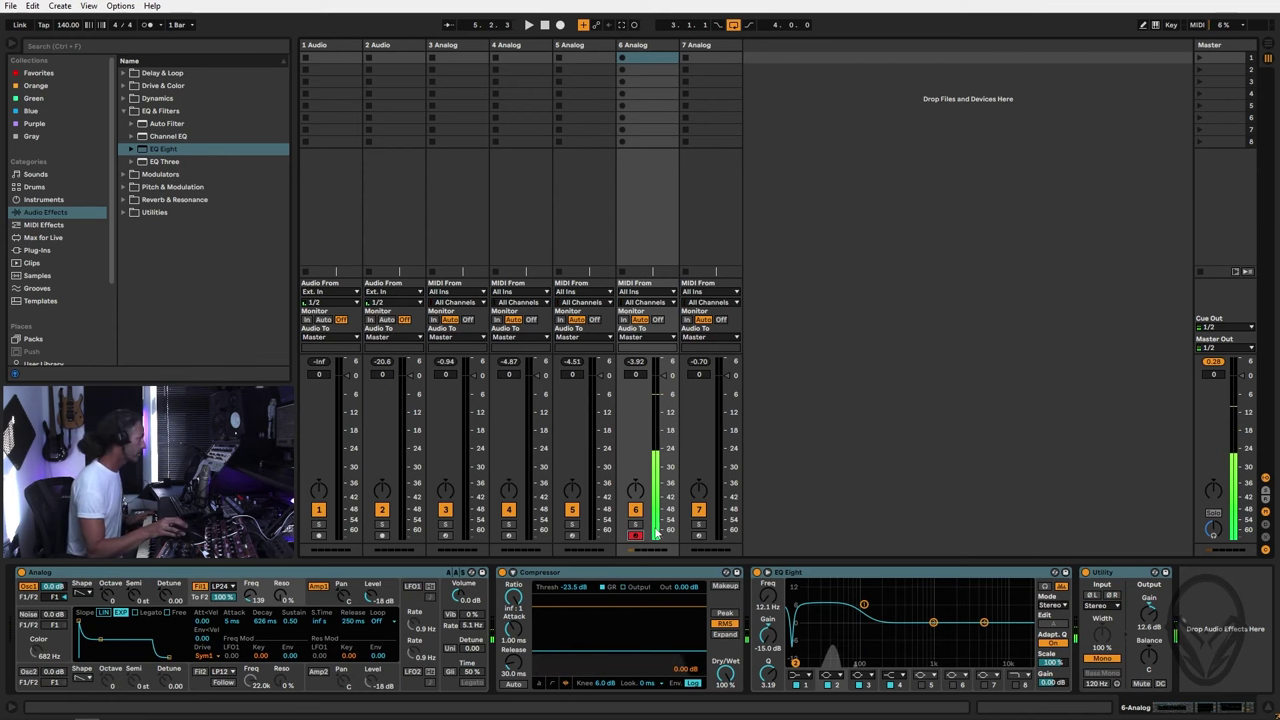
click(699, 536)
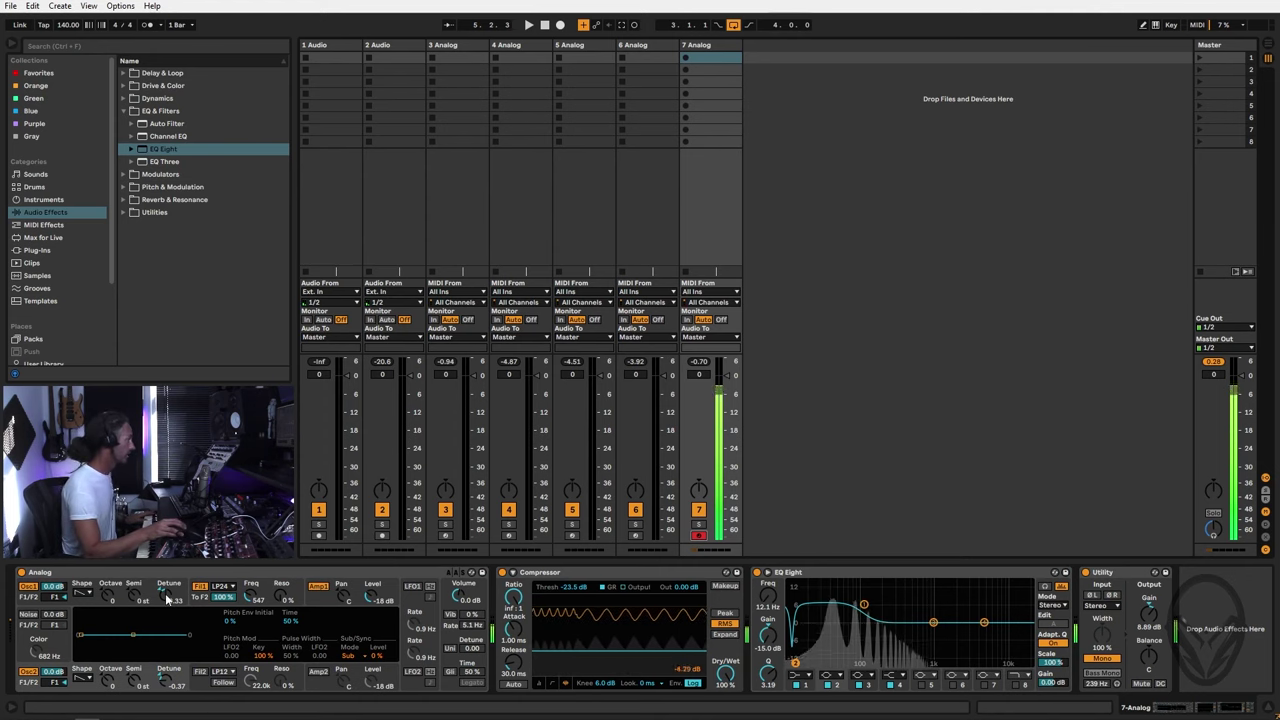
Step: Reduce track 7's oscillator 1 detune to 0.09 and readjust oscillator 2's detune around -0.24
drag(167, 597, 167, 597)
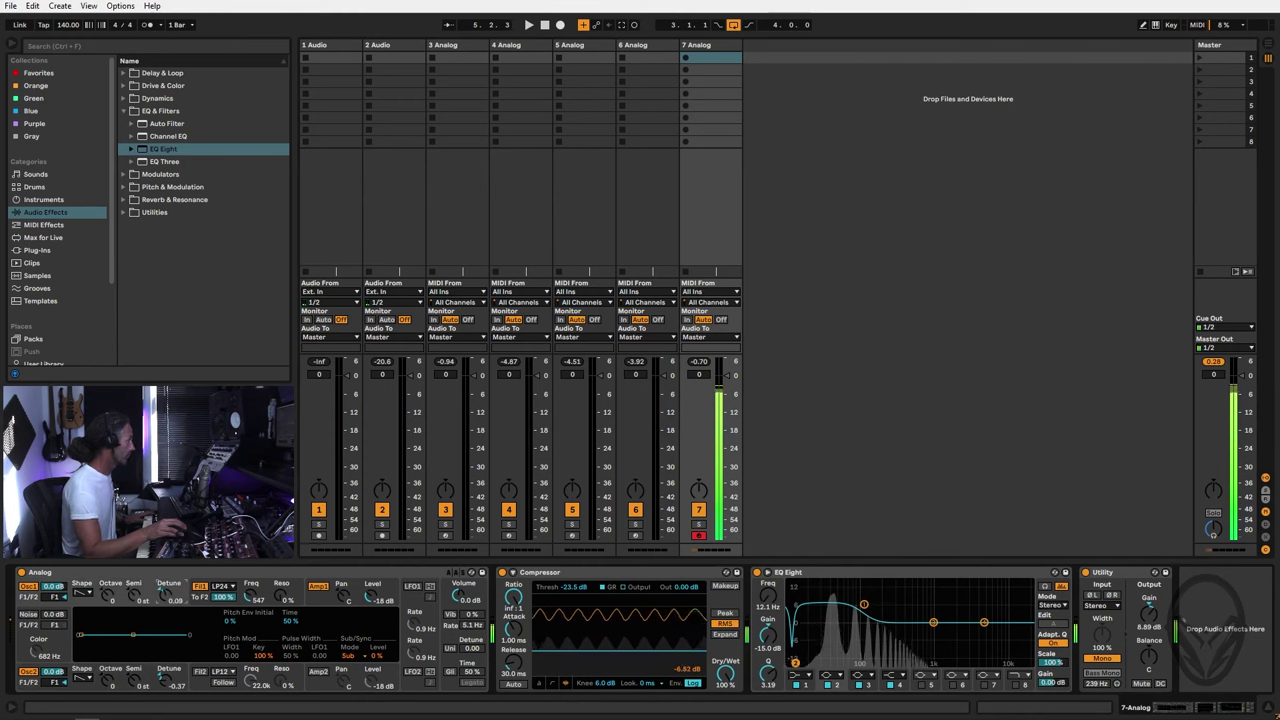
drag(167, 683, 167, 700)
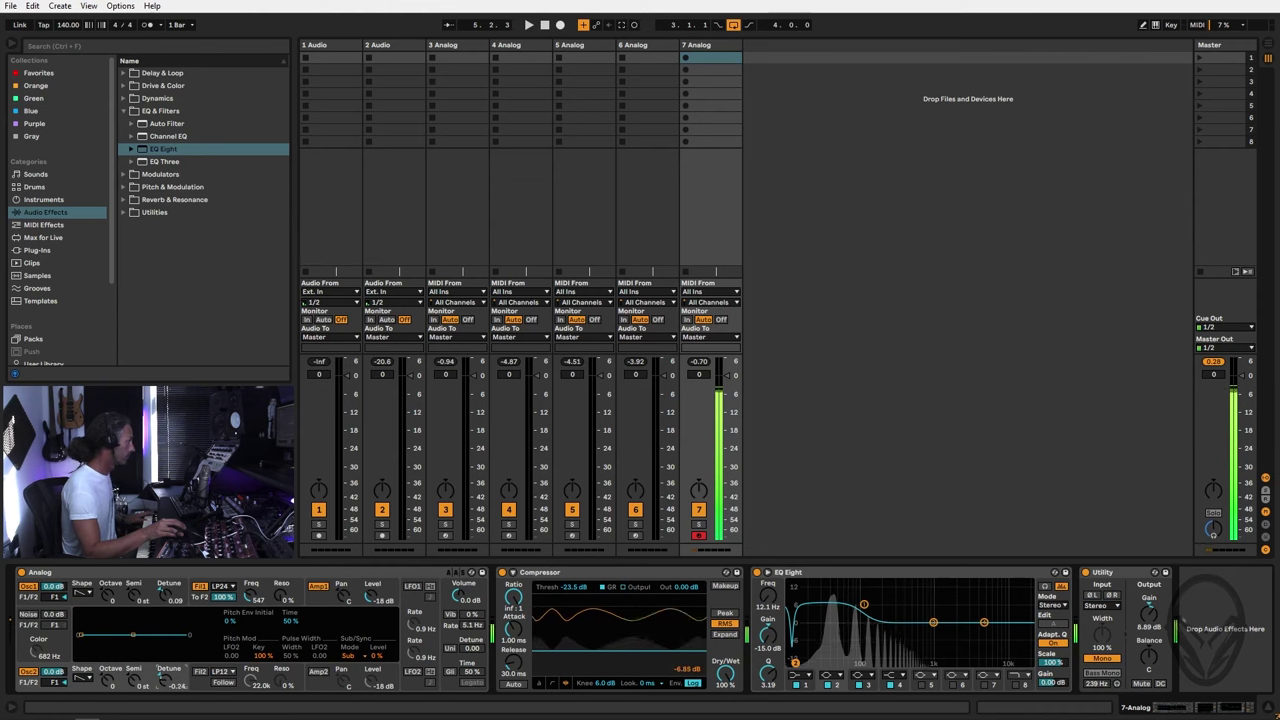
drag(167, 683, 167, 665)
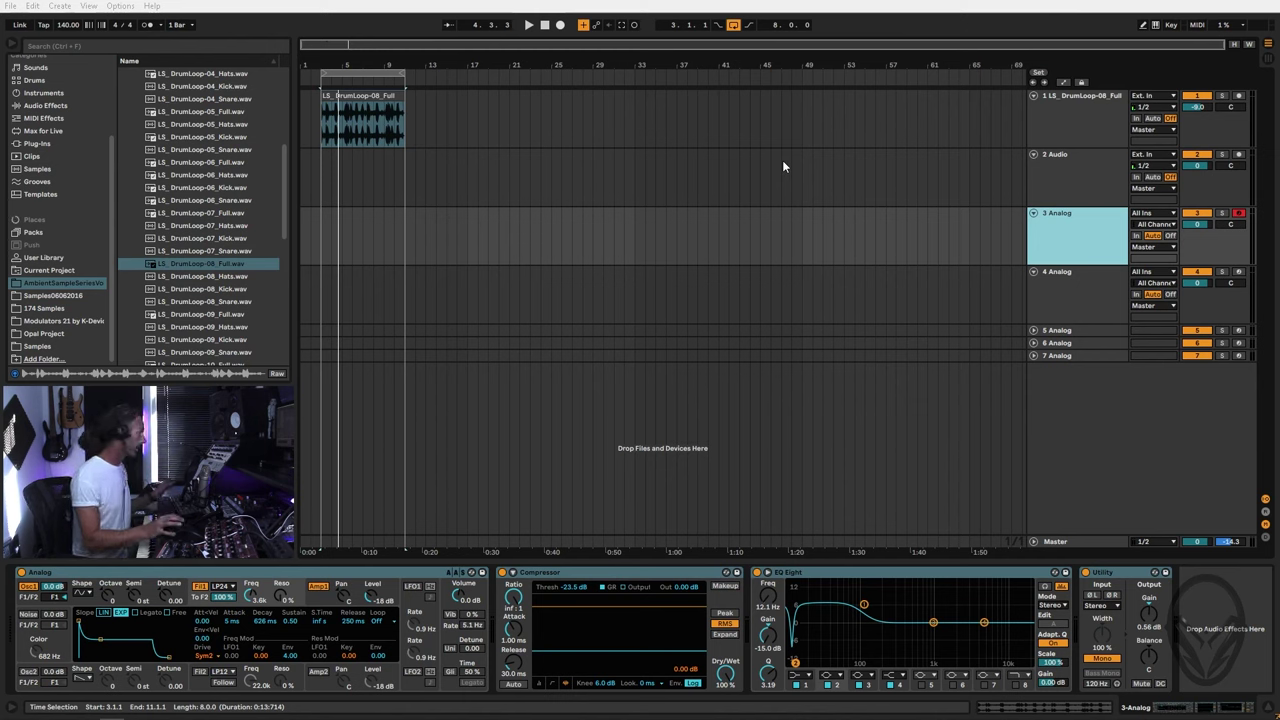
Step: Loop the drum clip and audition track 3's Analog bass over it
click(368, 72)
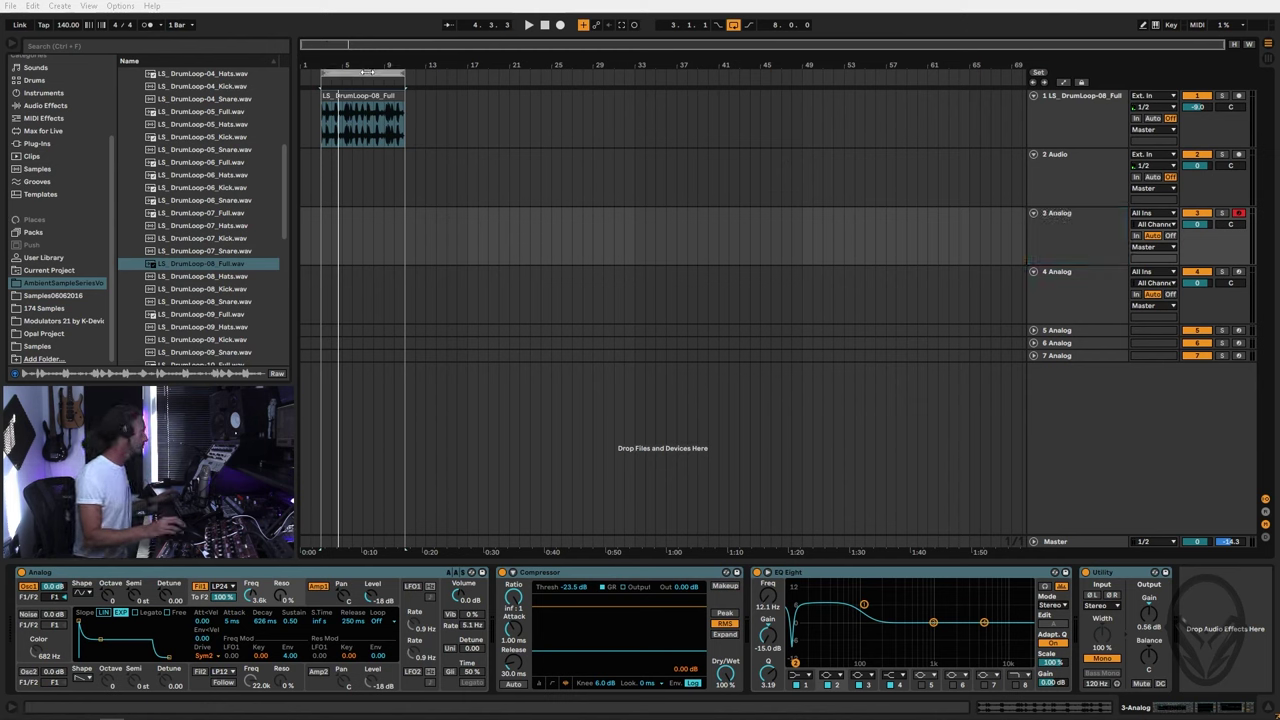
key(space)
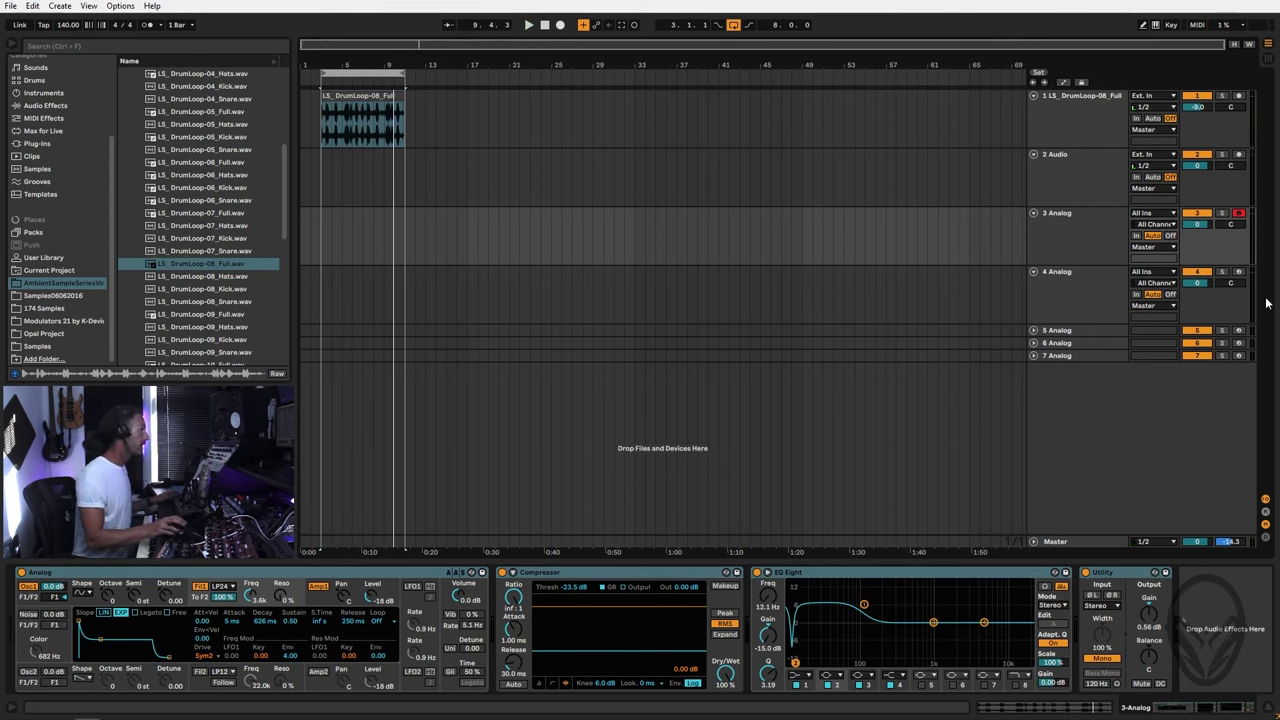
click(1096, 244)
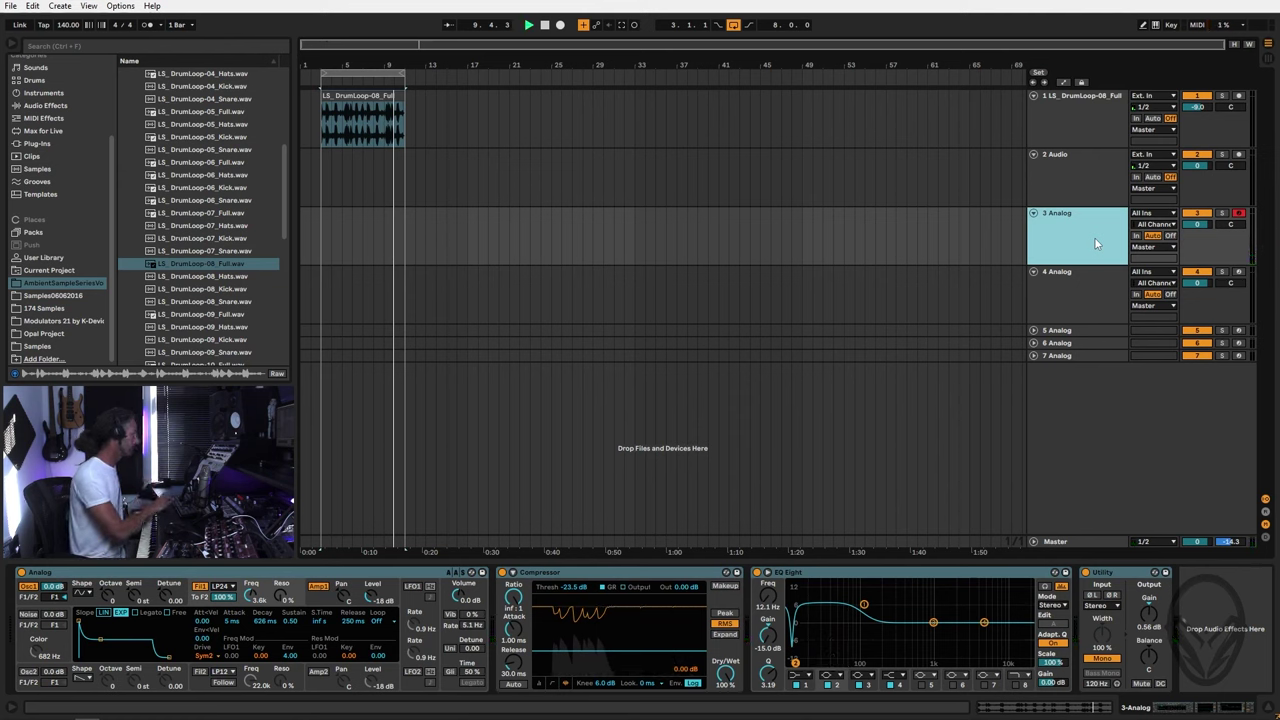
key(space)
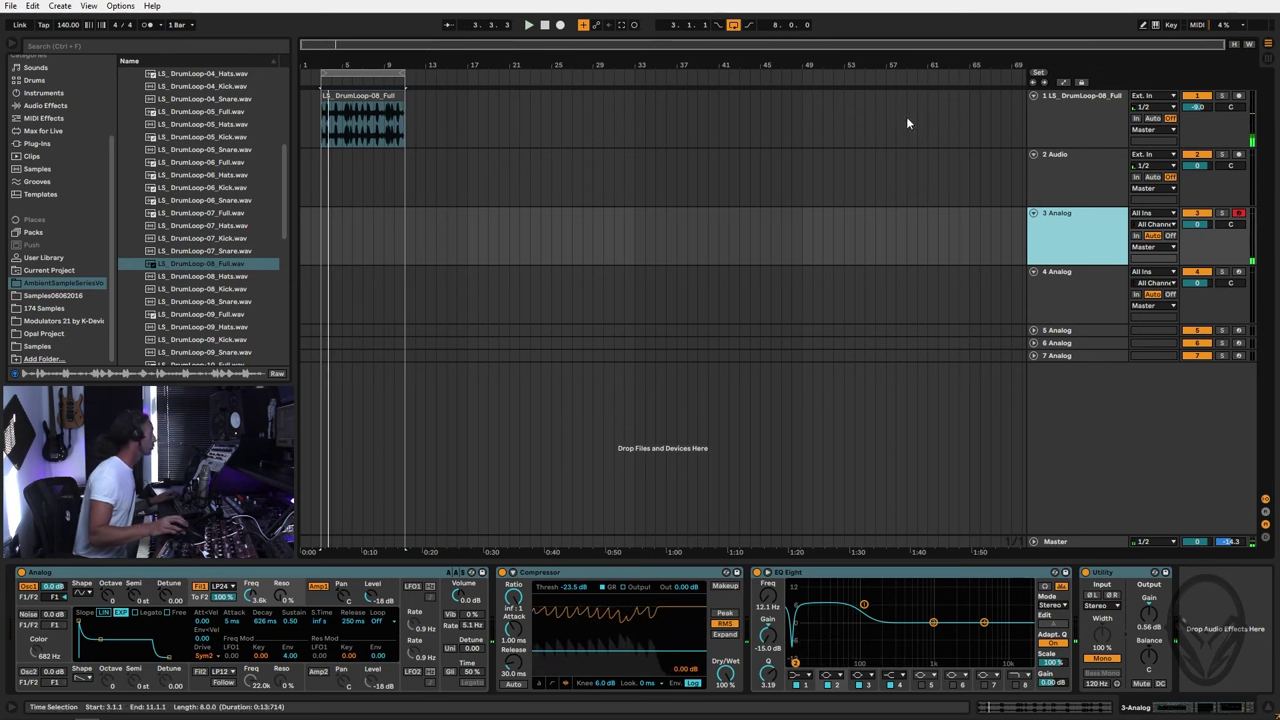
Step: Try extending the start of the drum loop clip back towards bar 1, and undo the last changes
drag(391, 56, 539, 92)
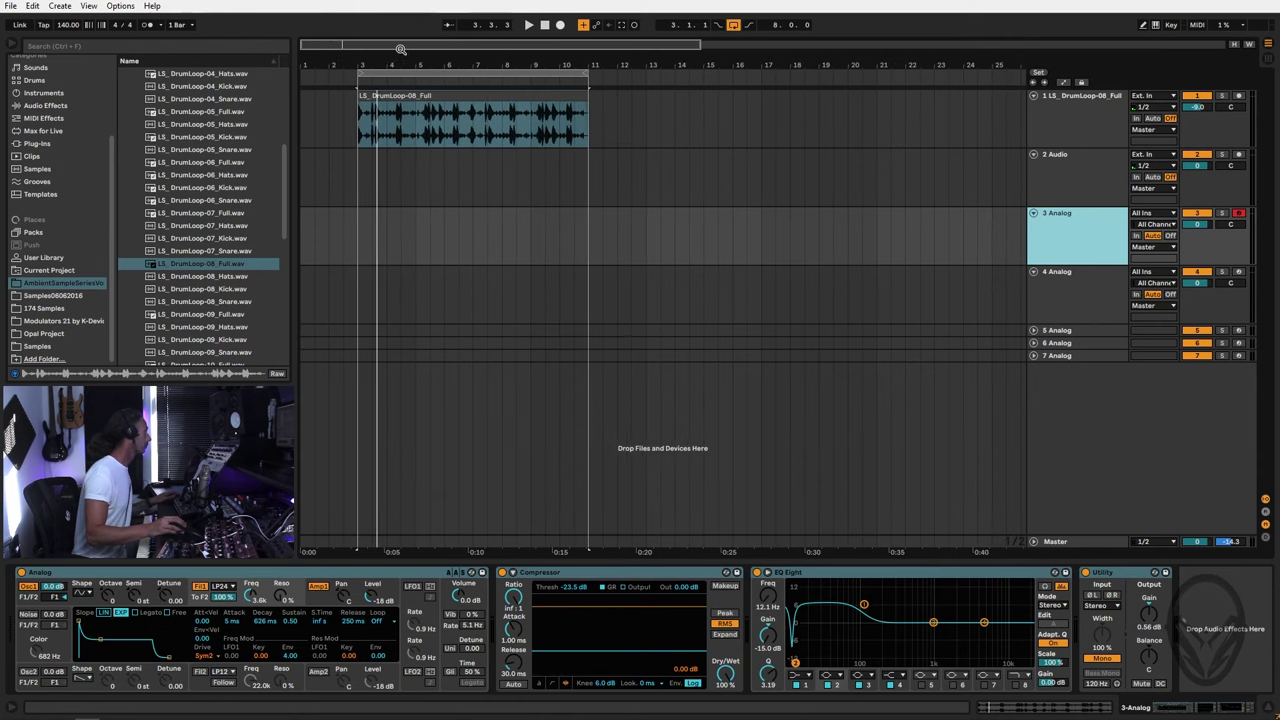
key(z)
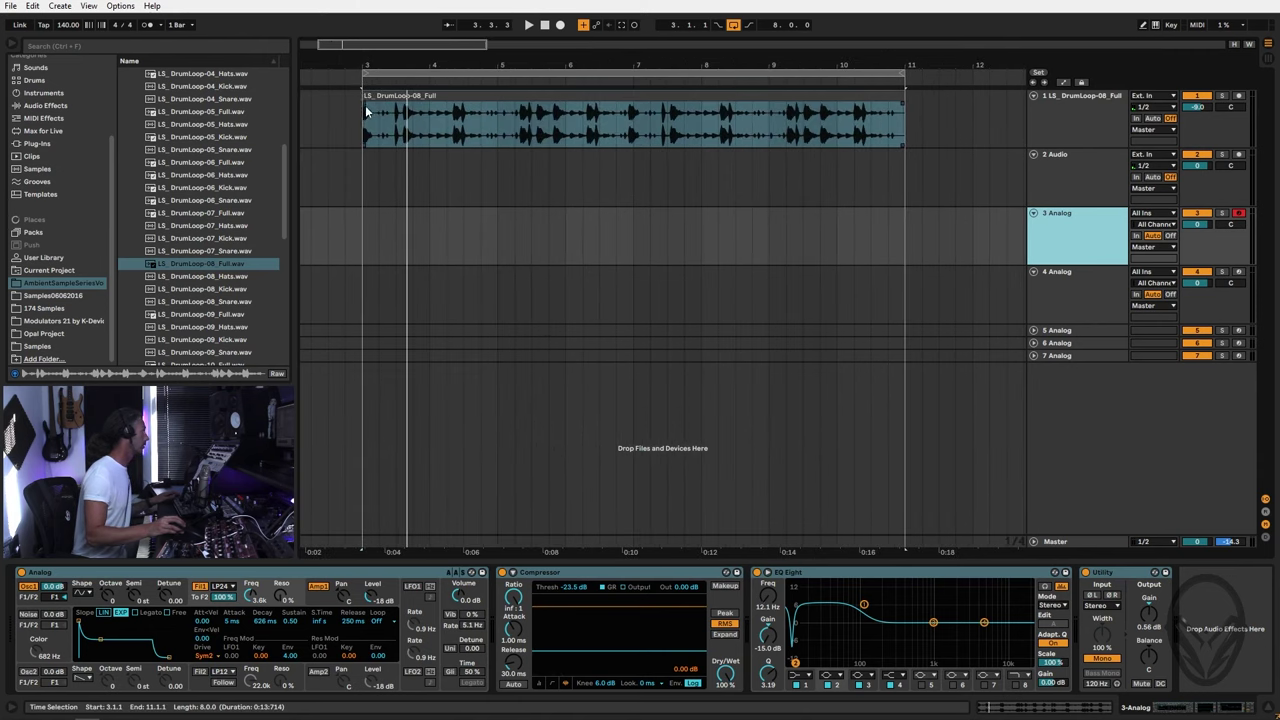
click(366, 93)
drag(364, 93, 252, 93)
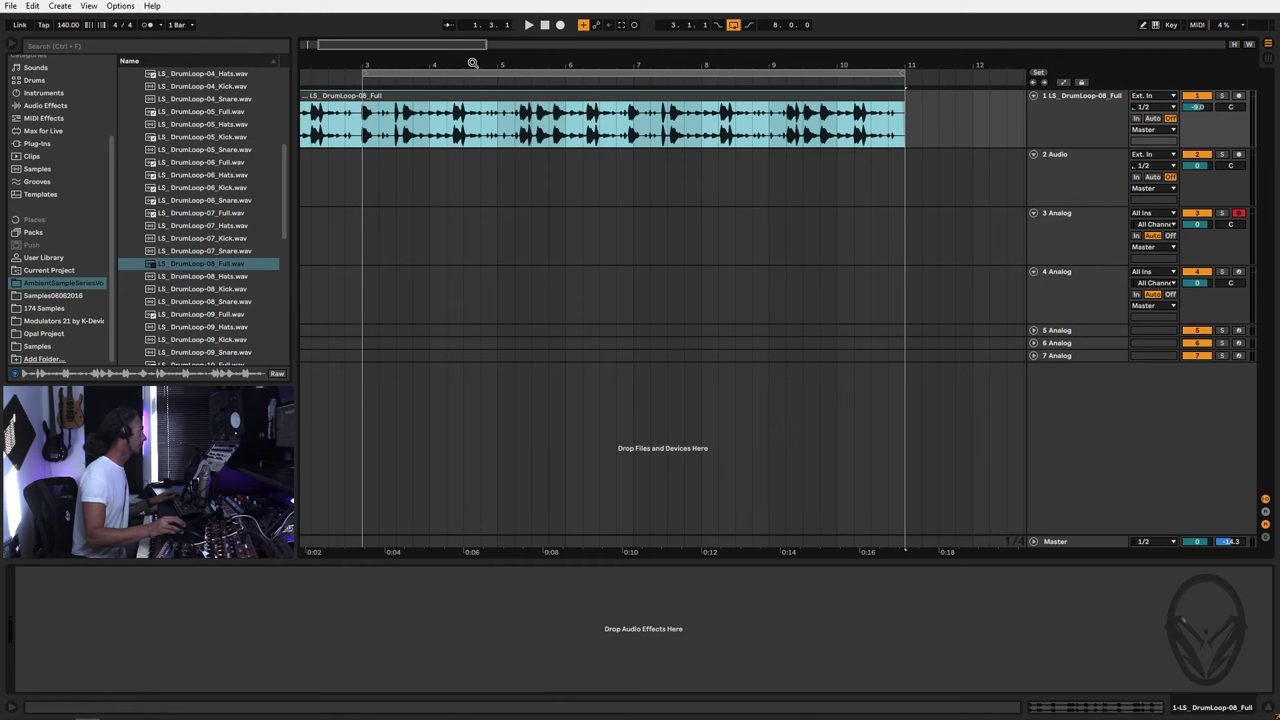
key(minus)
drag(320, 97, 229, 72)
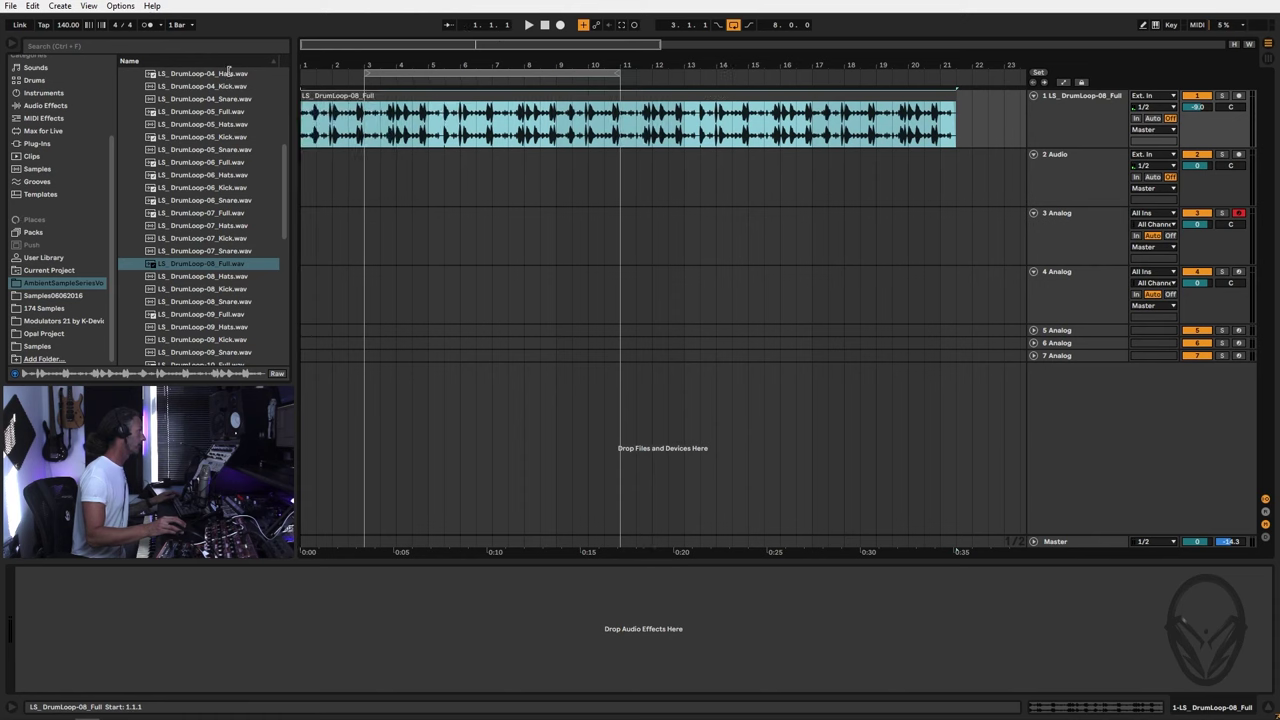
key(ctrl+z)
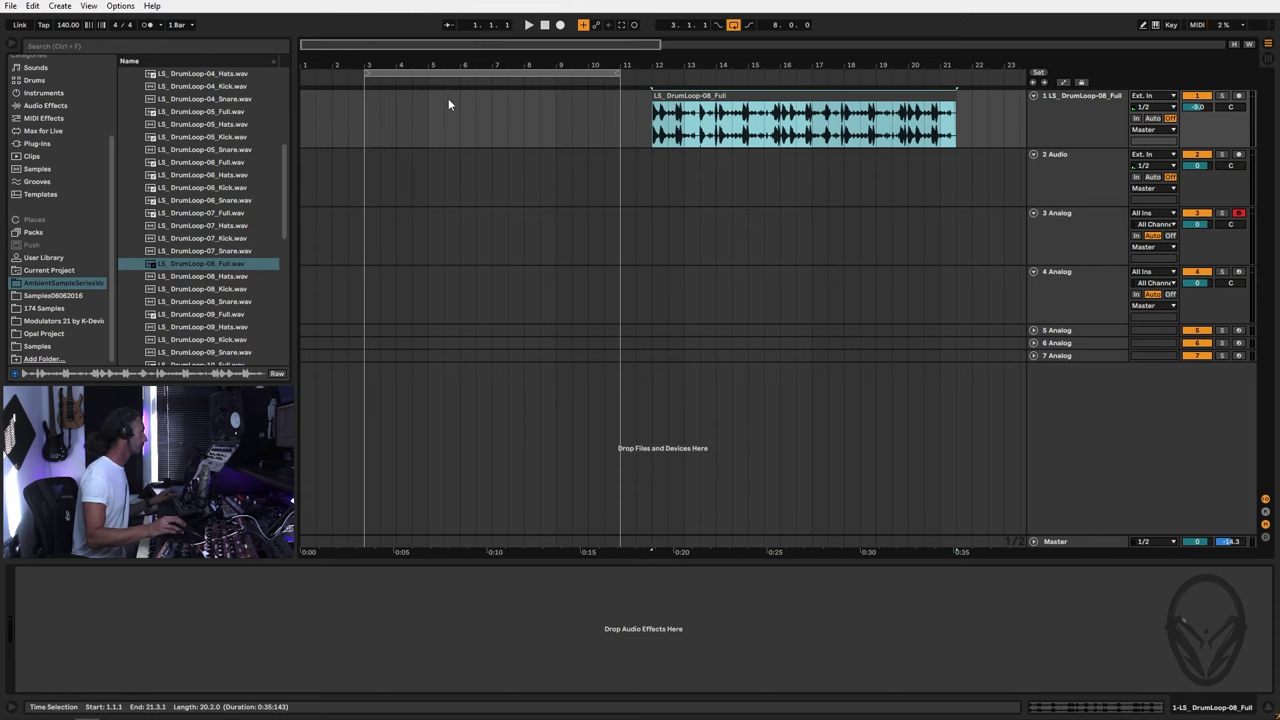
key(ctrl+z)
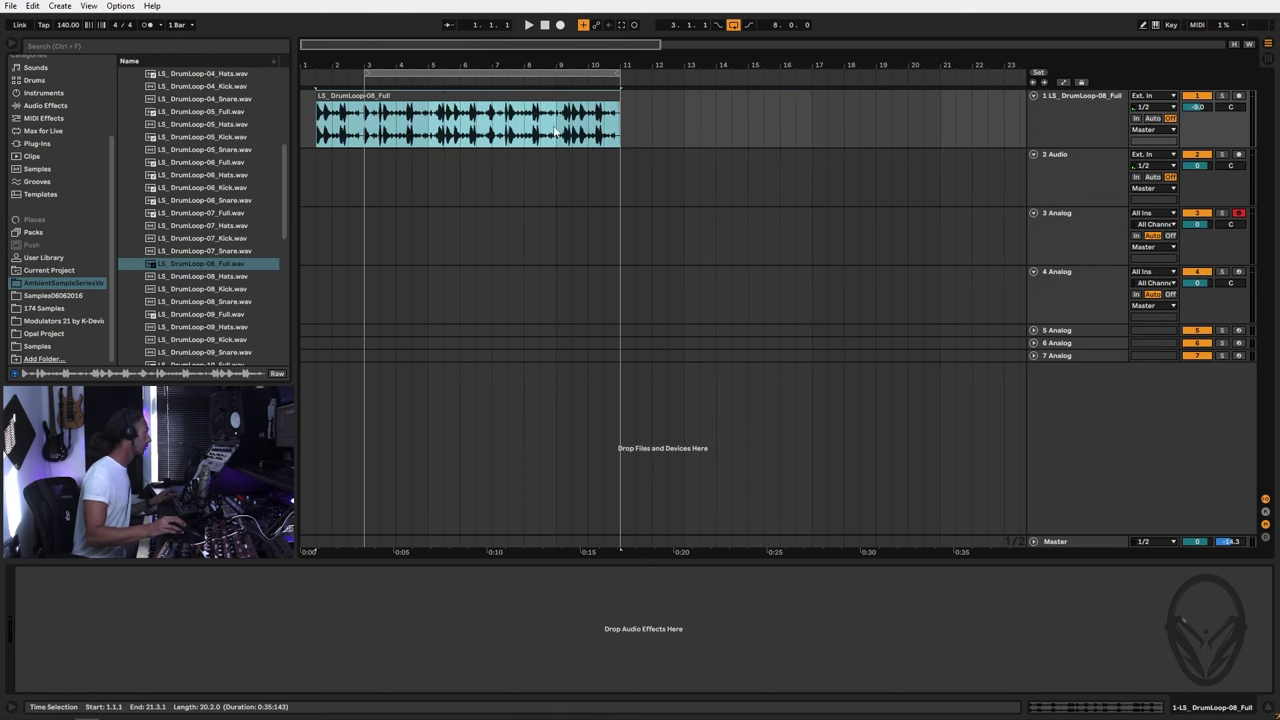
Step: Turn off warping for the drum loop clip, reveal the sample from its beginning and place the clip's start at 3.1.1
double_click(443, 108)
click(146, 596)
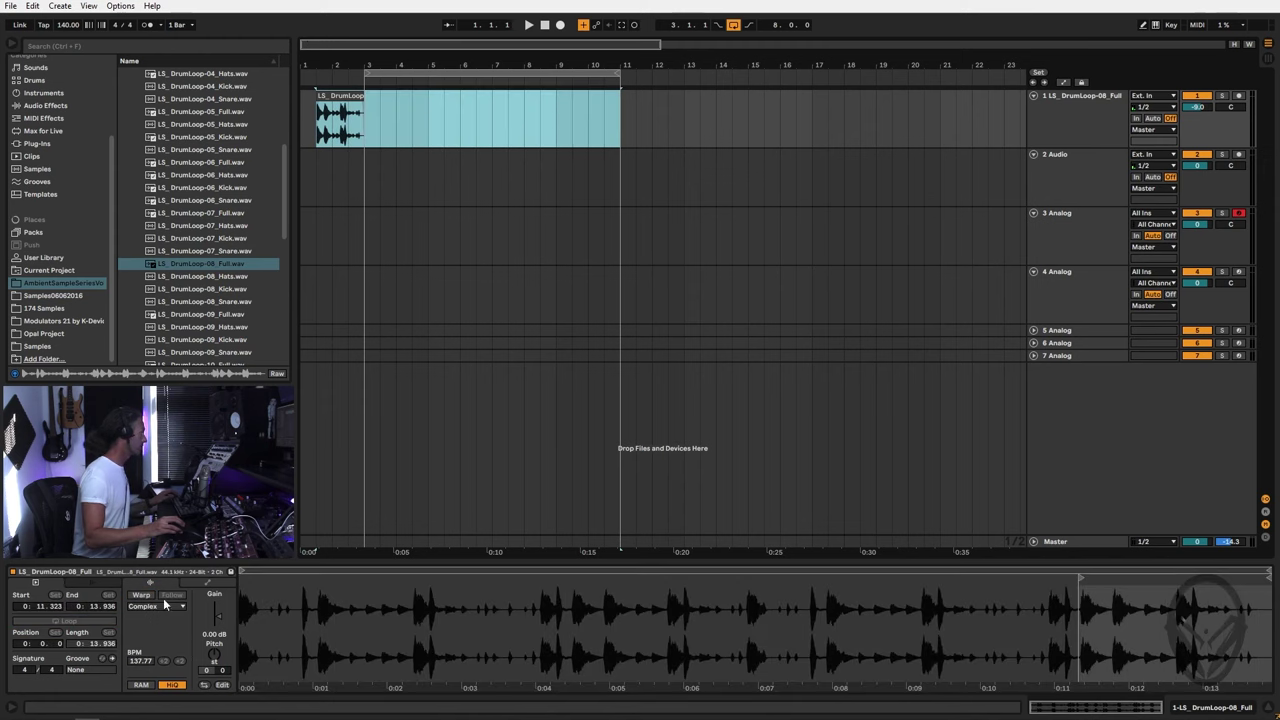
mouse_move(343, 112)
mouse_down()
mouse_move(342, 100)
mouse_move(616, 110)
mouse_move(349, 97)
mouse_up()
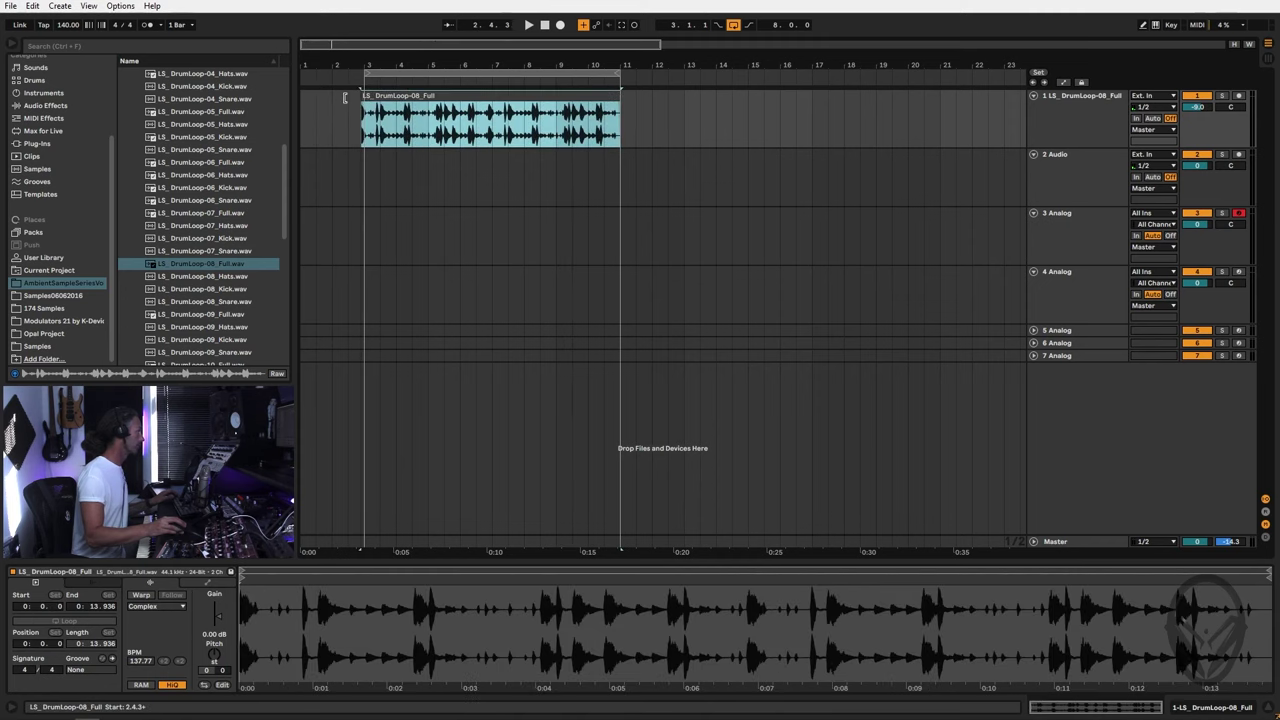
click(445, 107)
click(443, 131)
Step: Check the unwarped drum loop against the metronome and trim the clip's end to 11.1.1
key(space)
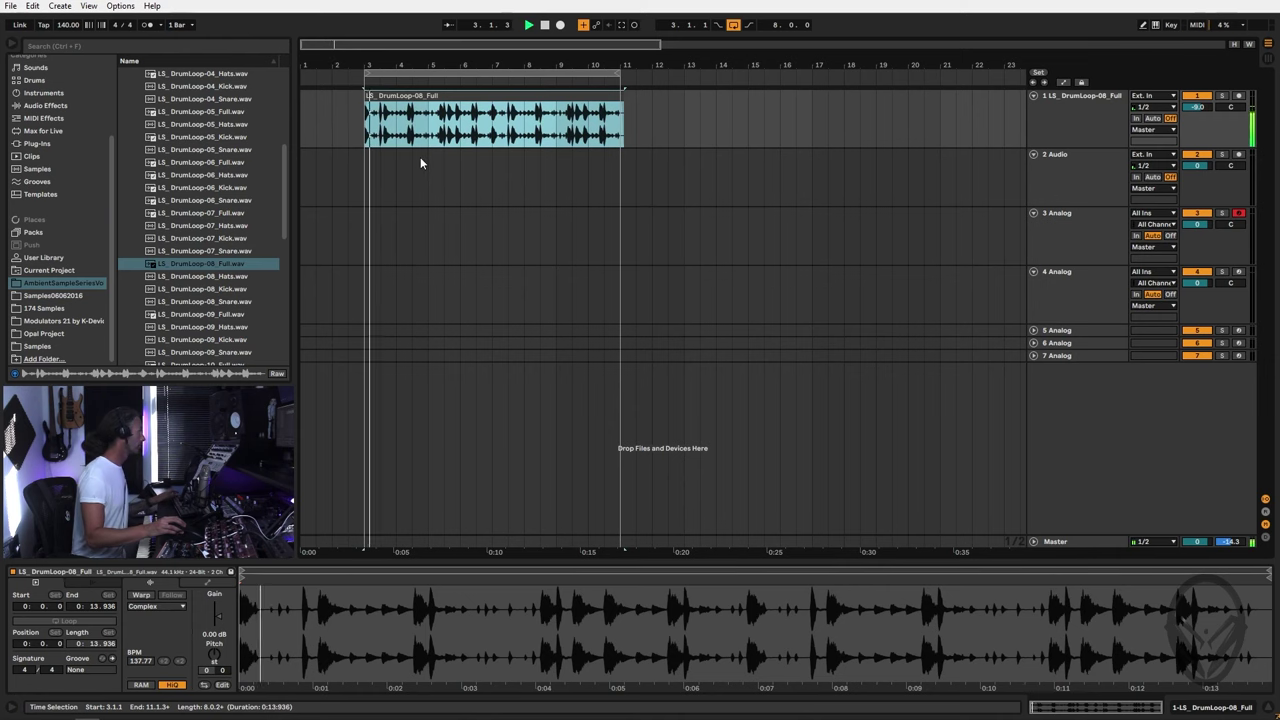
click(147, 25)
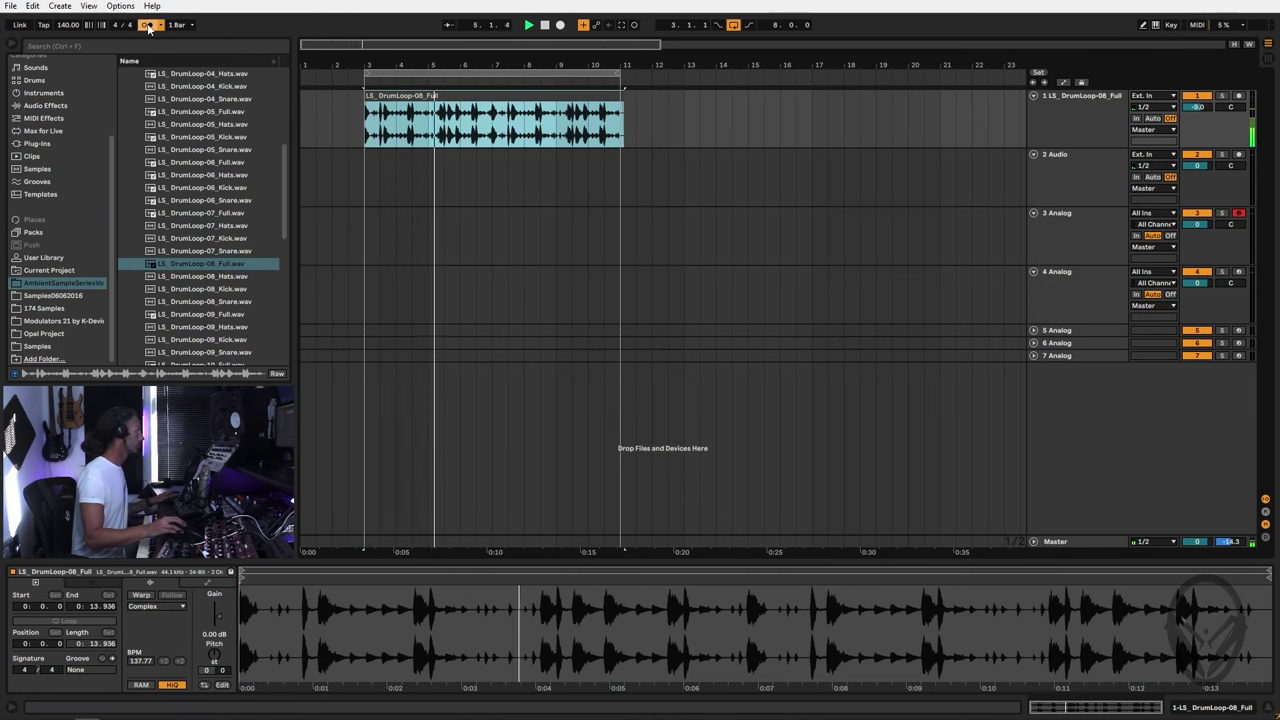
click(148, 27)
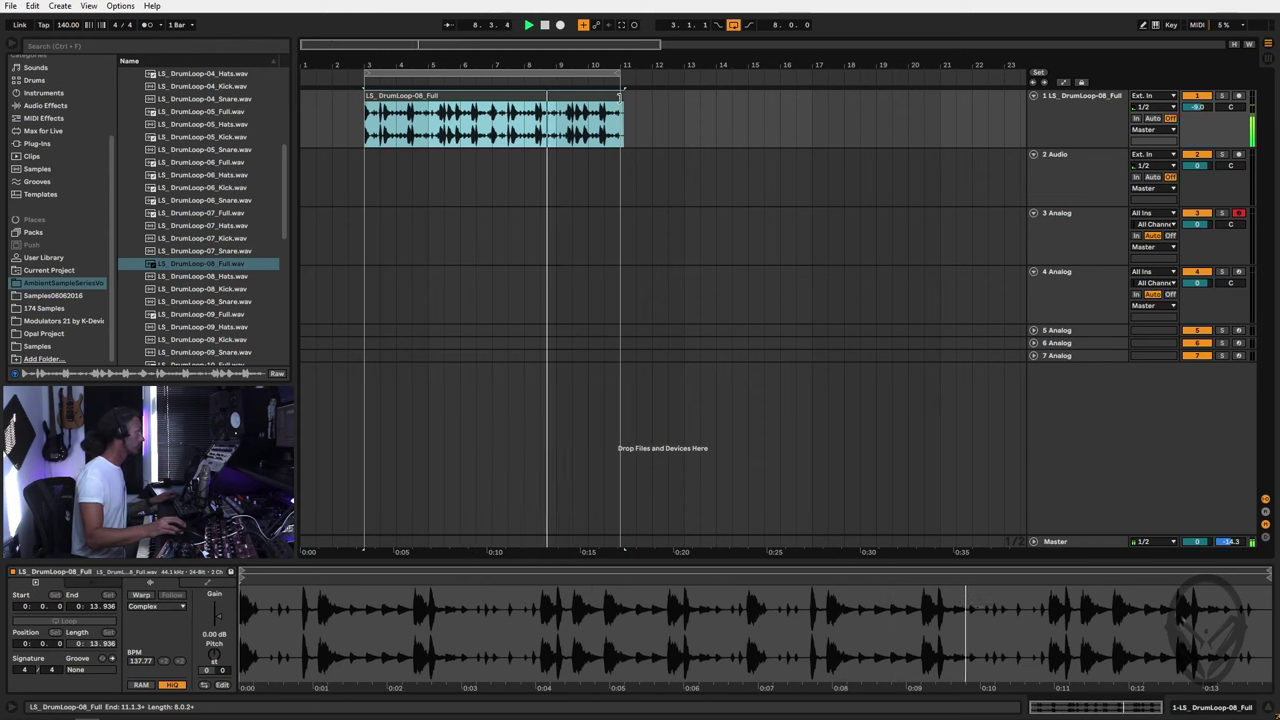
drag(620, 97, 618, 97)
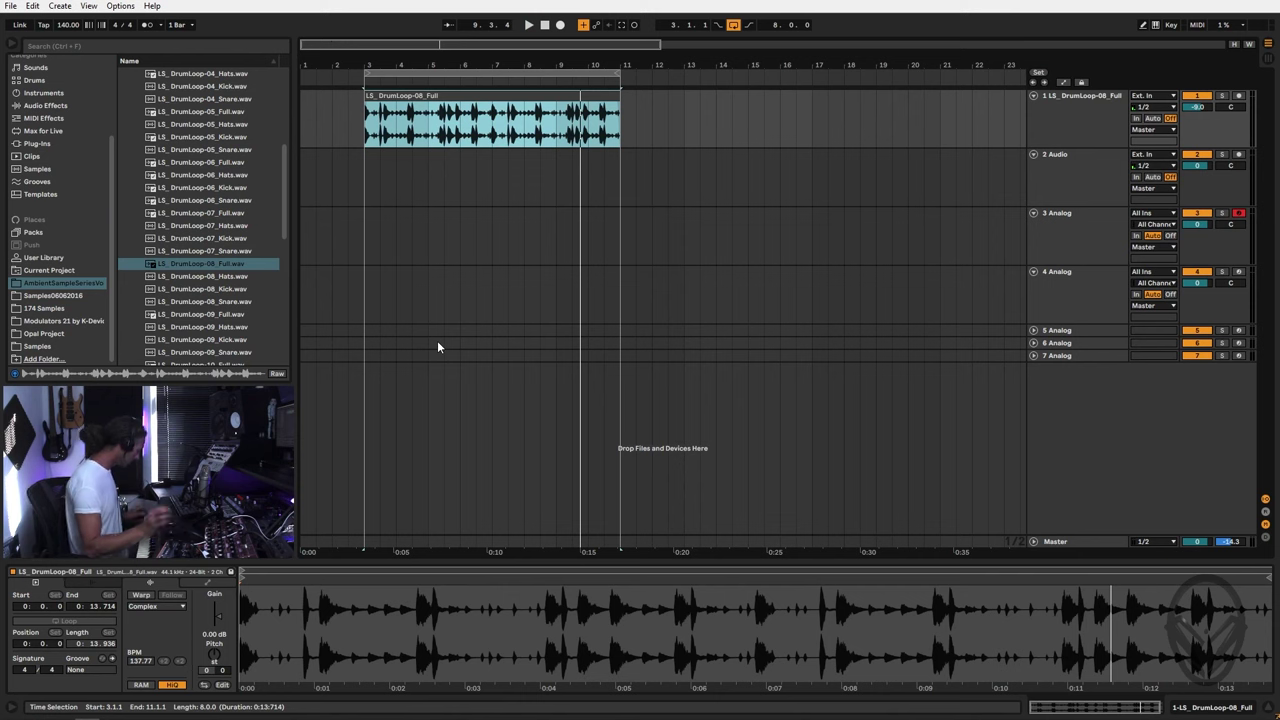
Step: Play the drum loop and record an eight-bar bass line on track 3 from bar 3 to bar 11
key(space)
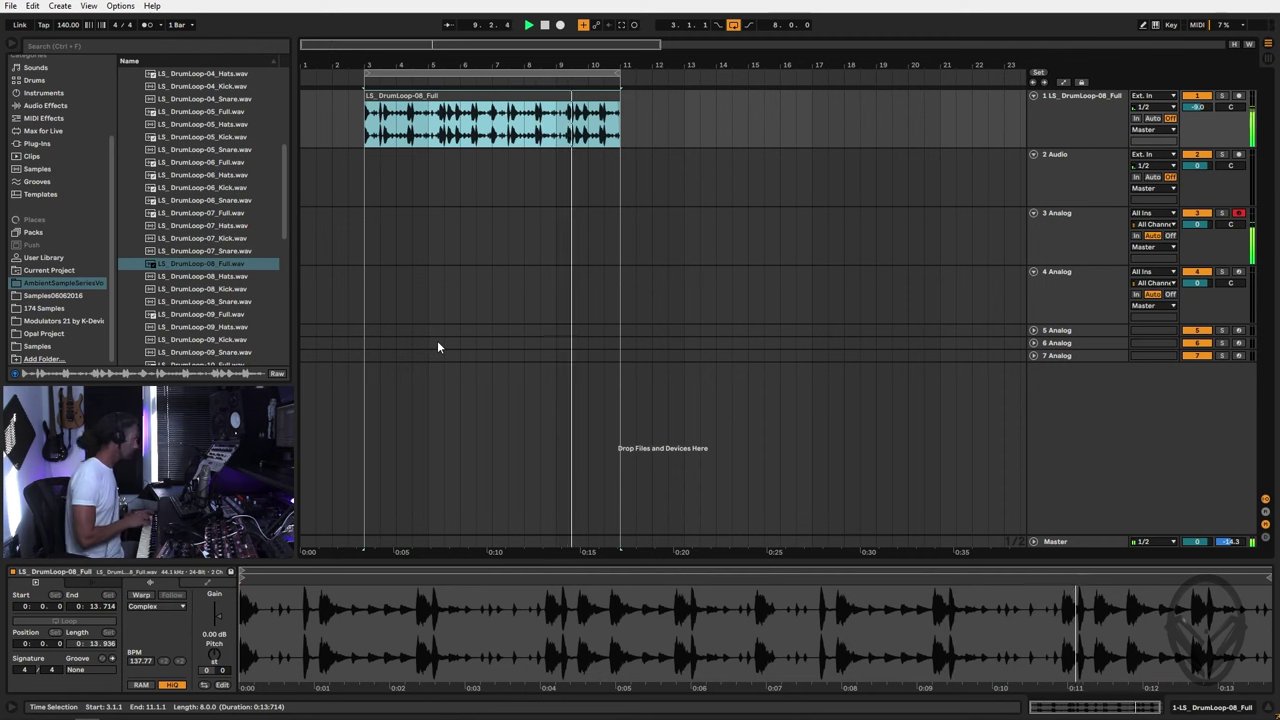
key(F9)
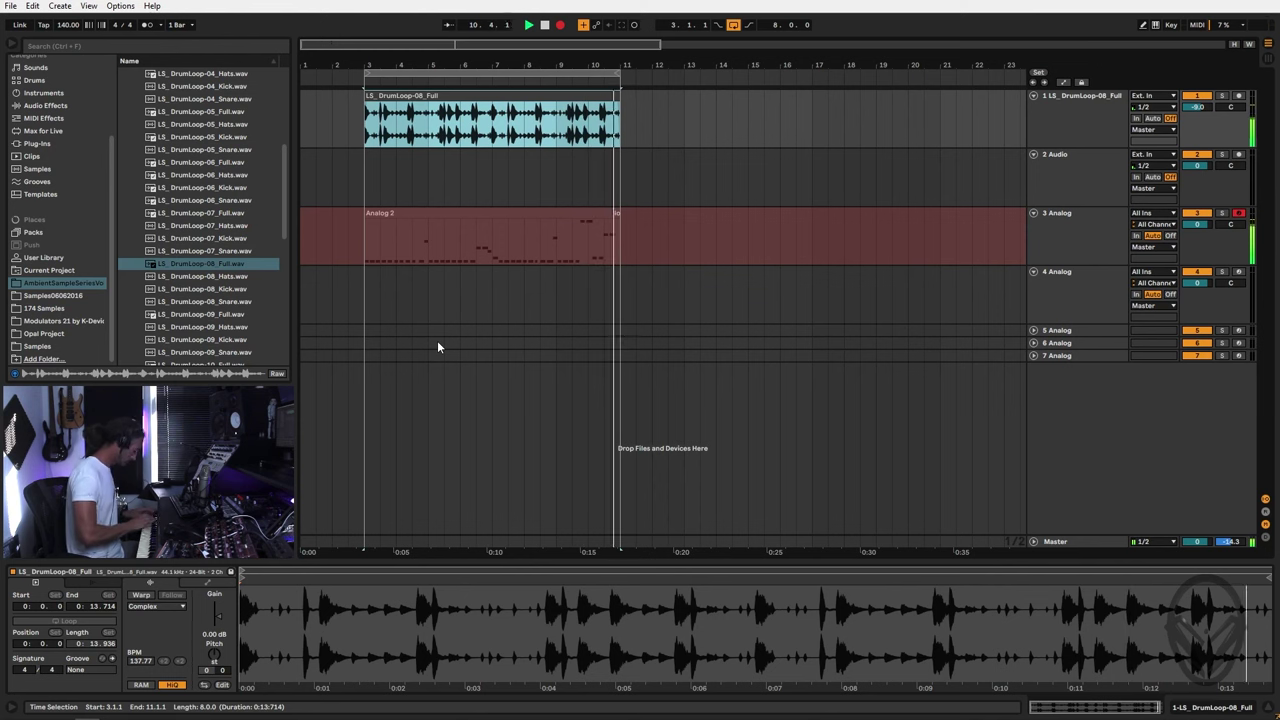
key(F9)
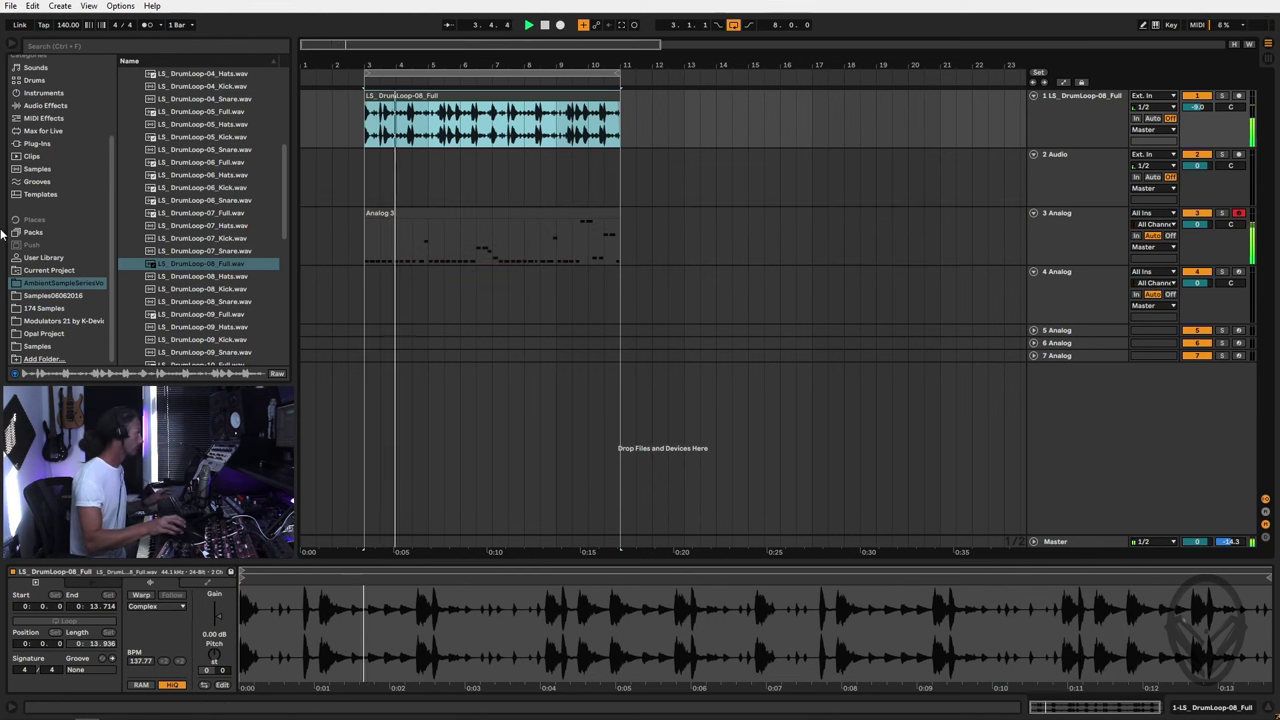
Step: Open the recorded bass clip on track 3, keep its fixed grid at 1/16 and quantize all of its notes
click(466, 205)
click(480, 211)
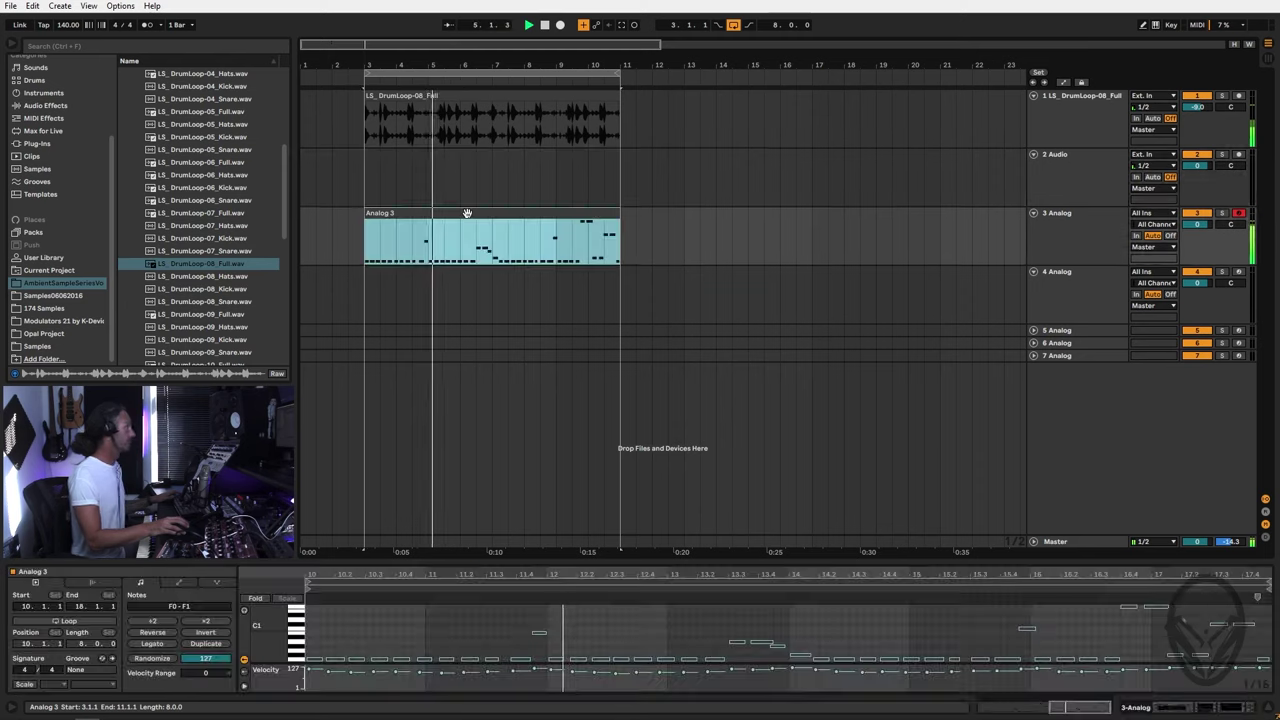
click(484, 237)
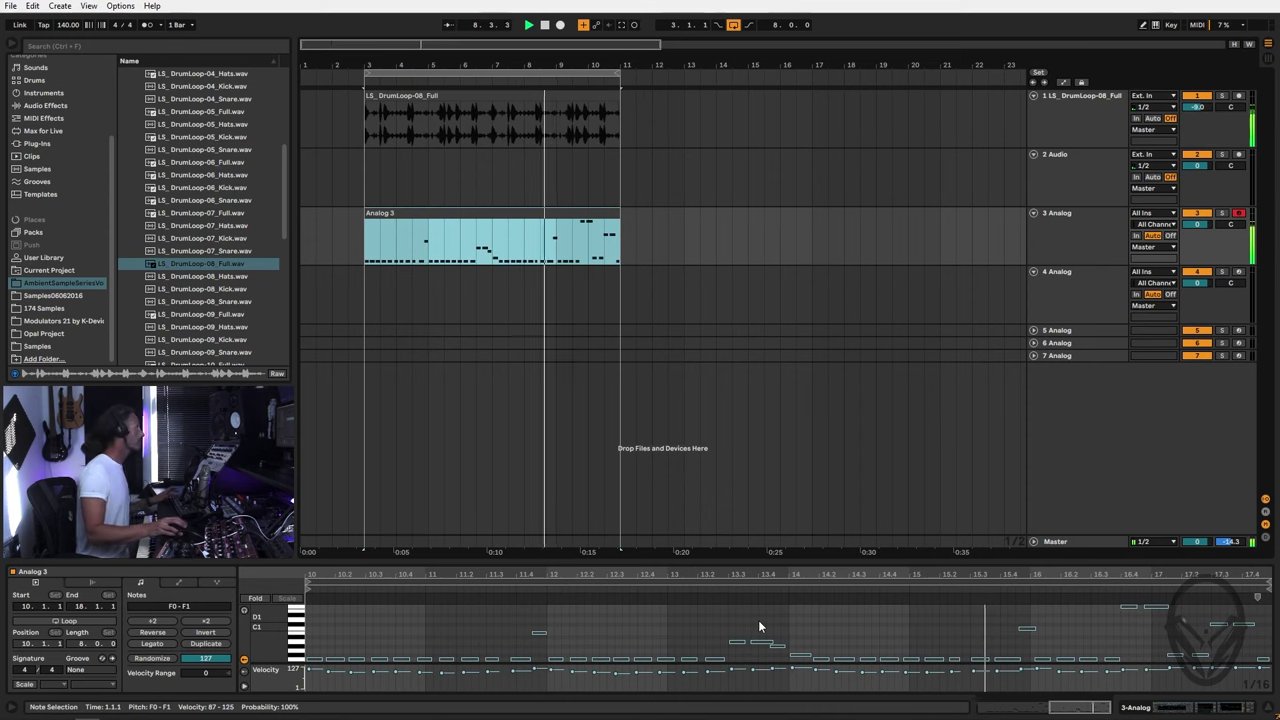
right_click(810, 607)
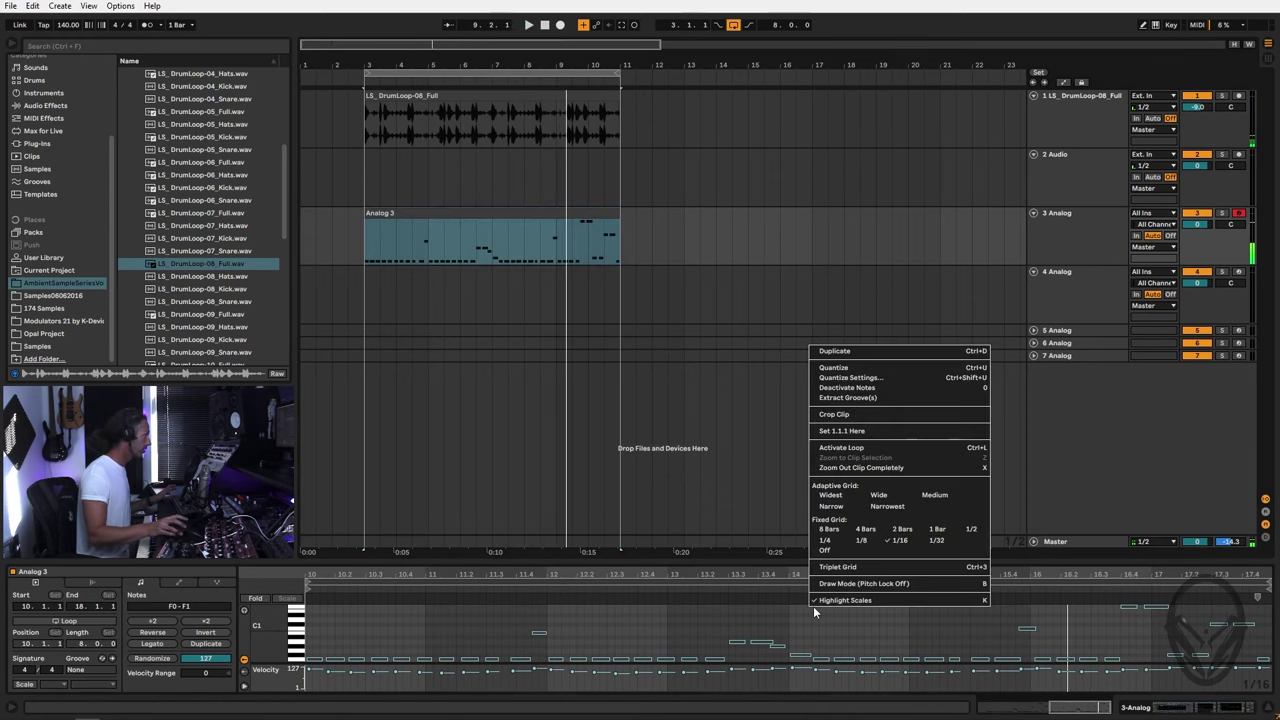
click(896, 545)
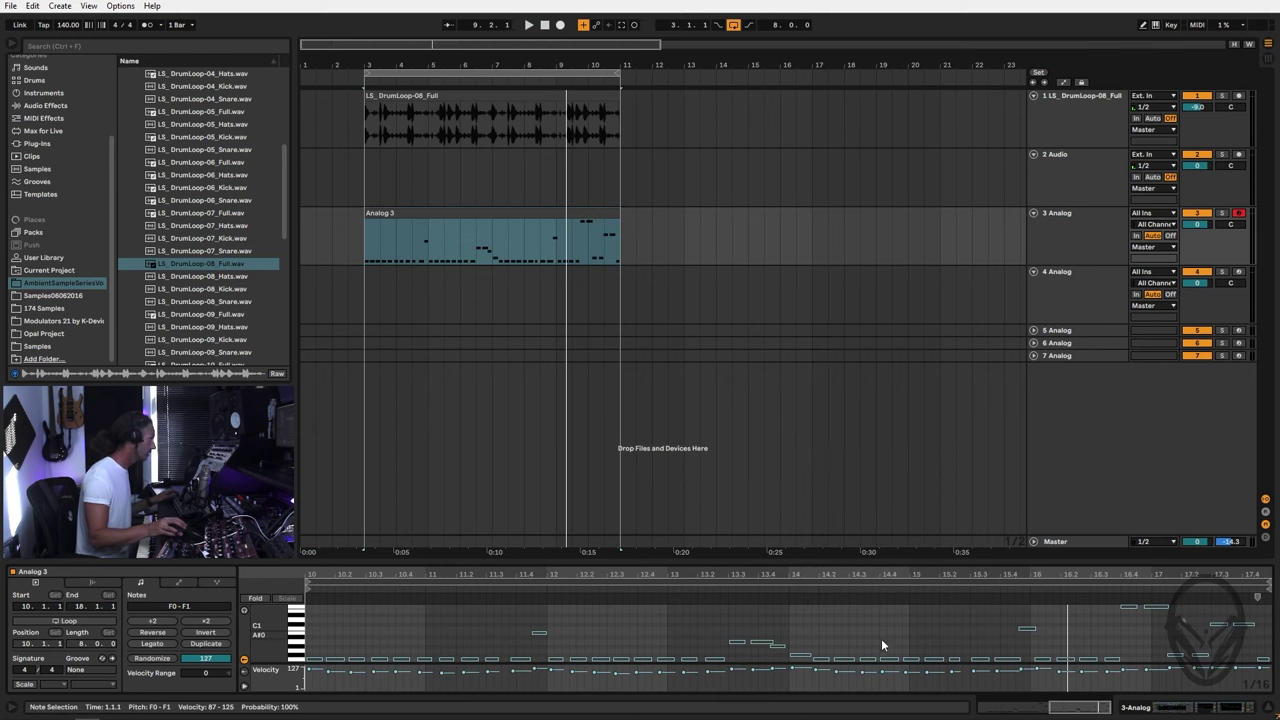
right_click(881, 638)
click(927, 397)
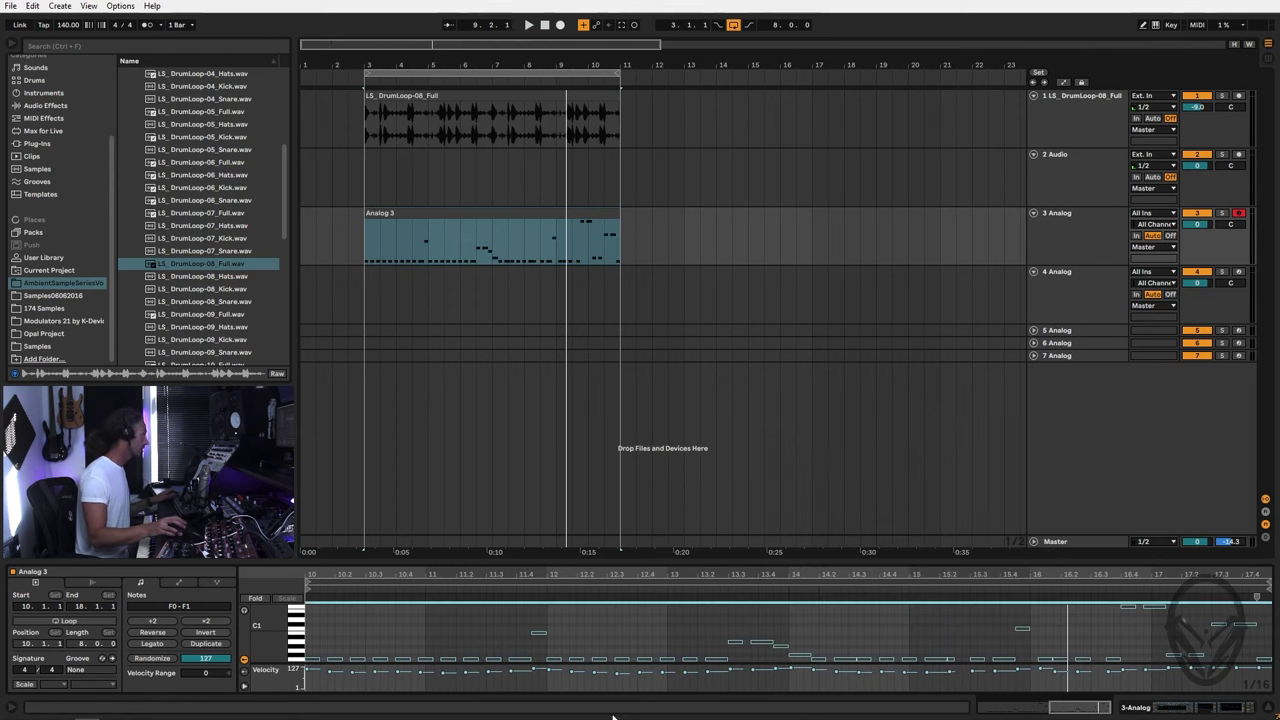
Step: Play back the quantized bass line and examine the lengths of individual notes around 11.4 and 13.2
click(416, 629)
key(space)
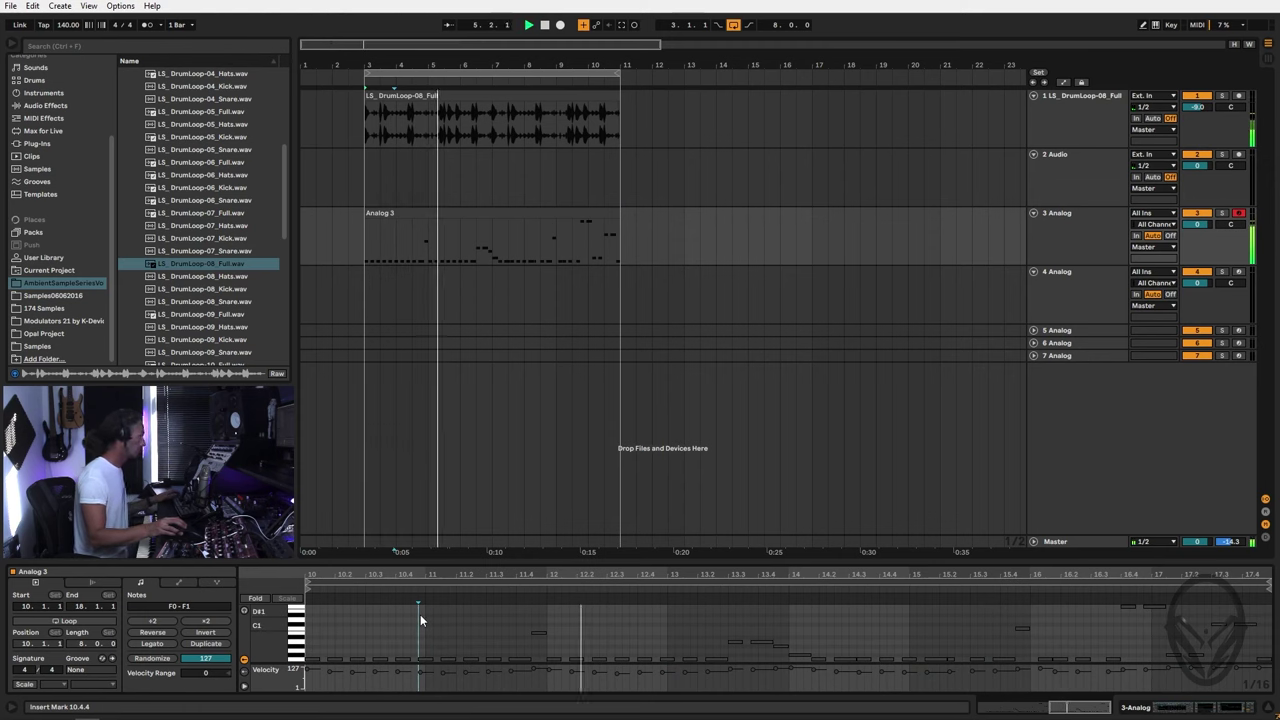
click(554, 628)
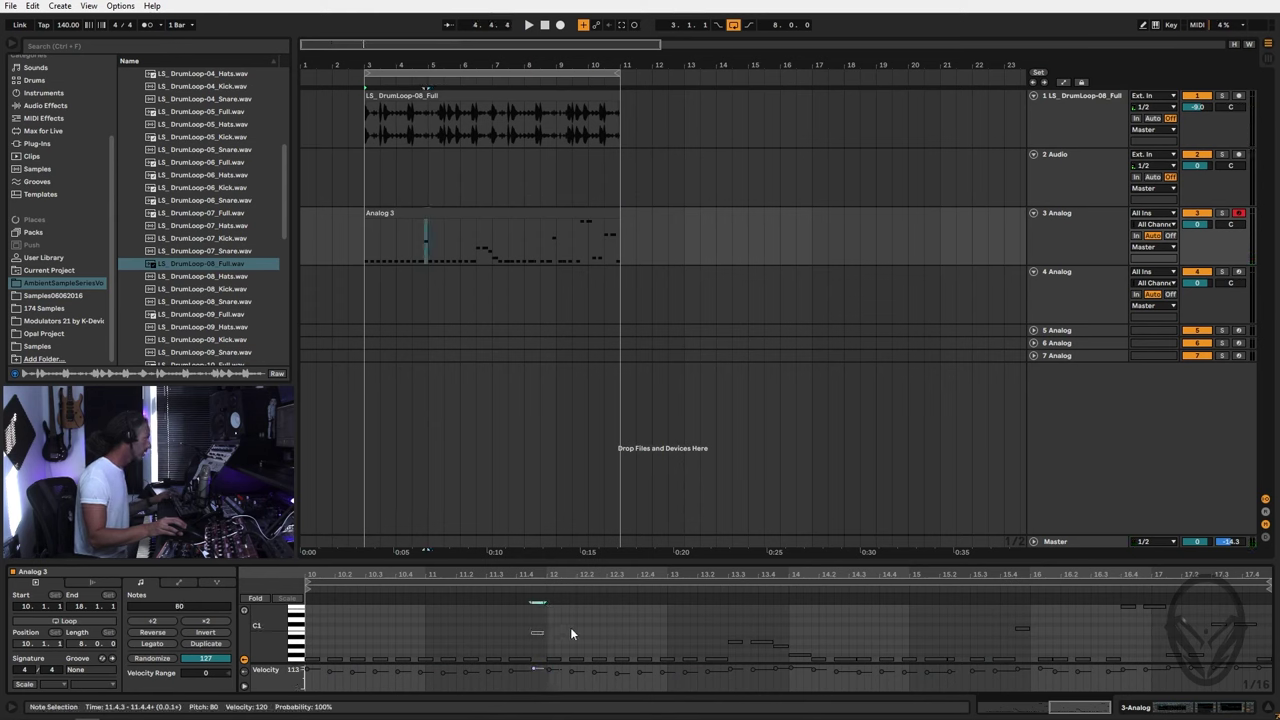
click(527, 658)
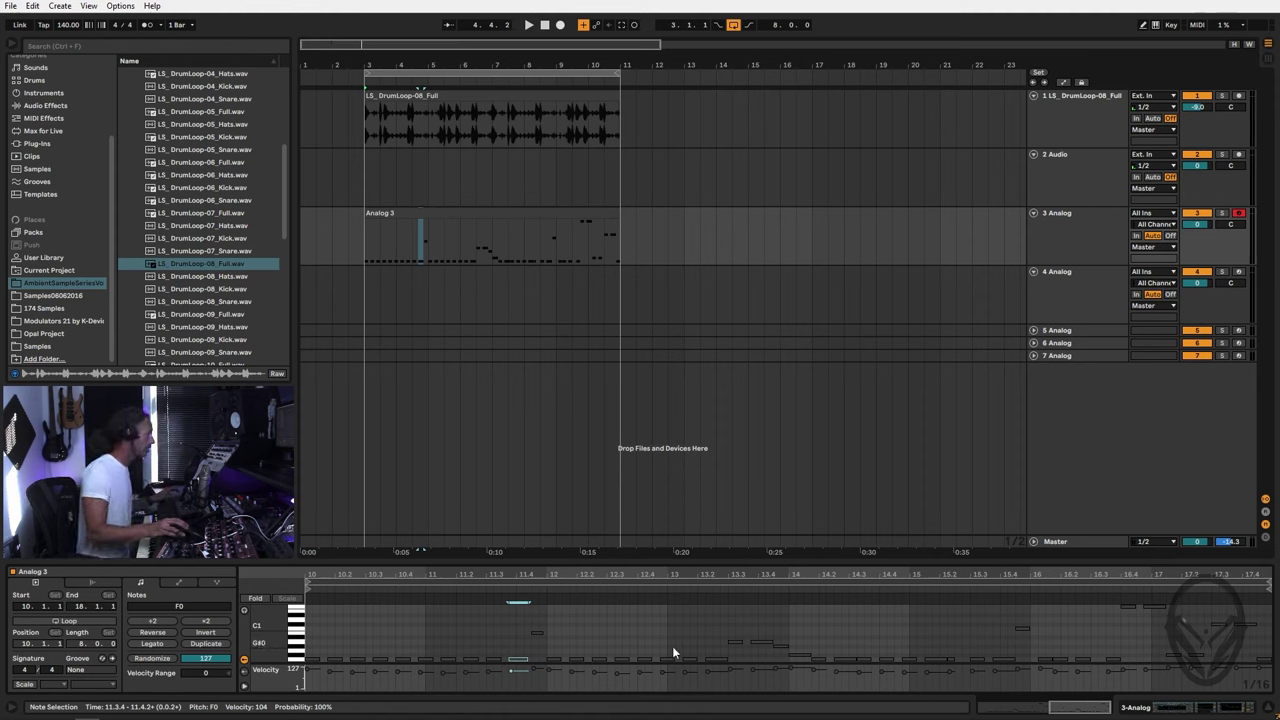
click(724, 659)
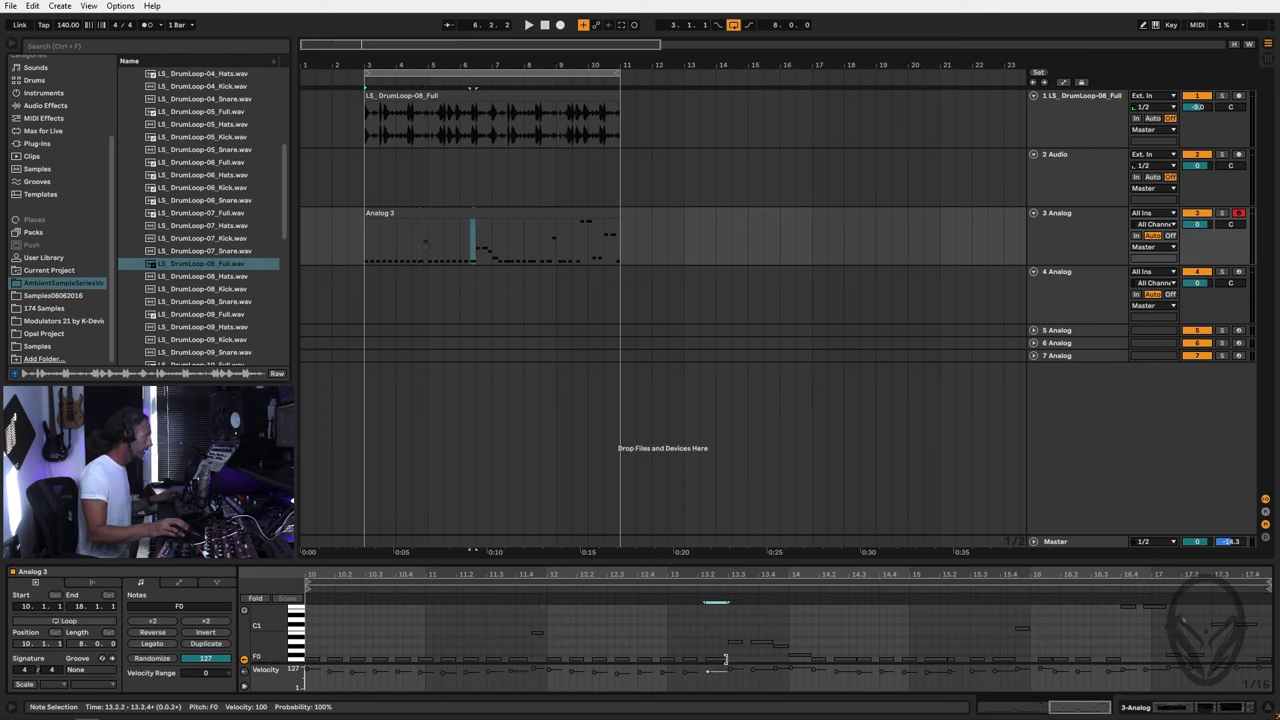
click(718, 586)
drag(730, 580, 733, 712)
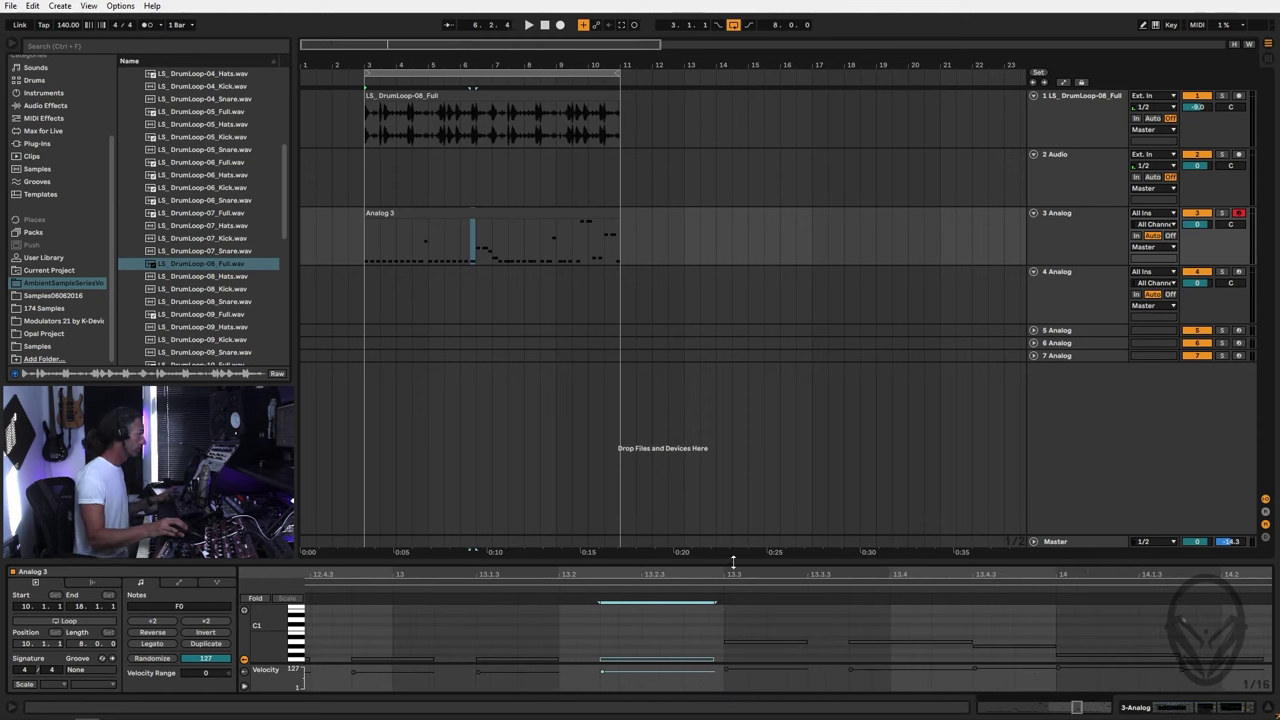
scroll(734, 572, down, 5)
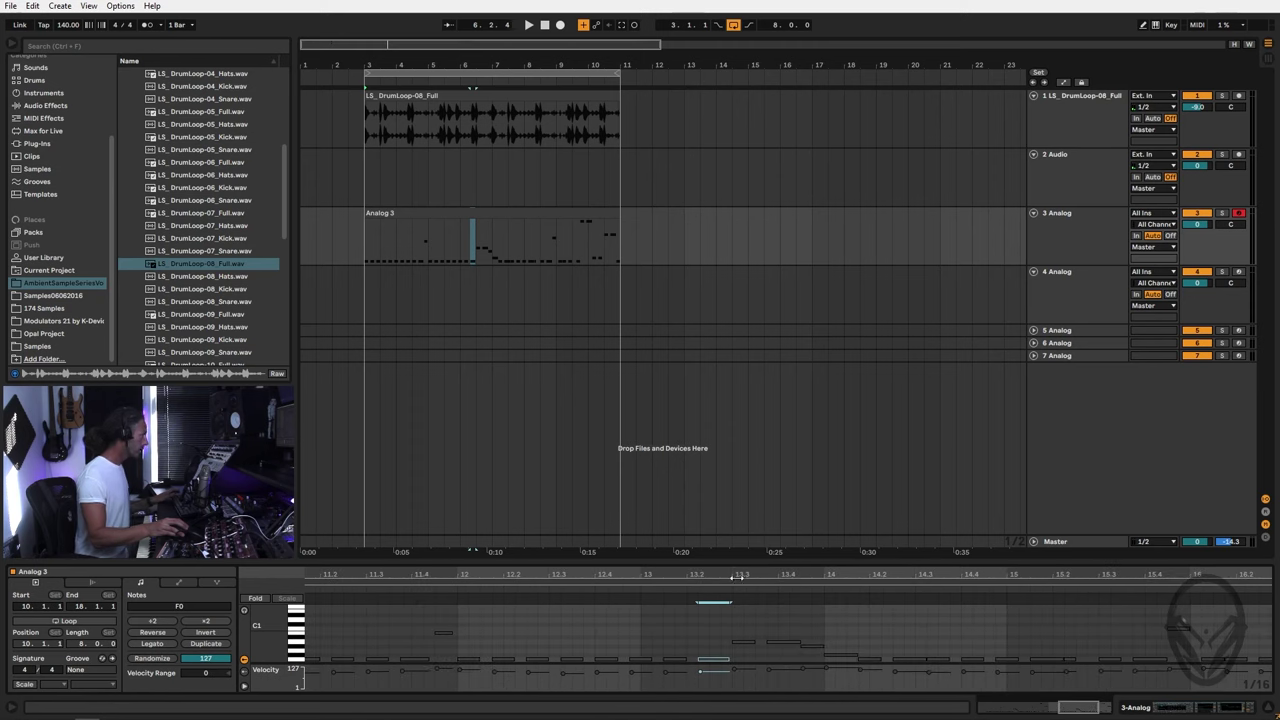
Step: Select the long notes between 13.3.4 and 17.4 in the bass clip and shorten them so they stop running into the following notes
drag(784, 630, 869, 673)
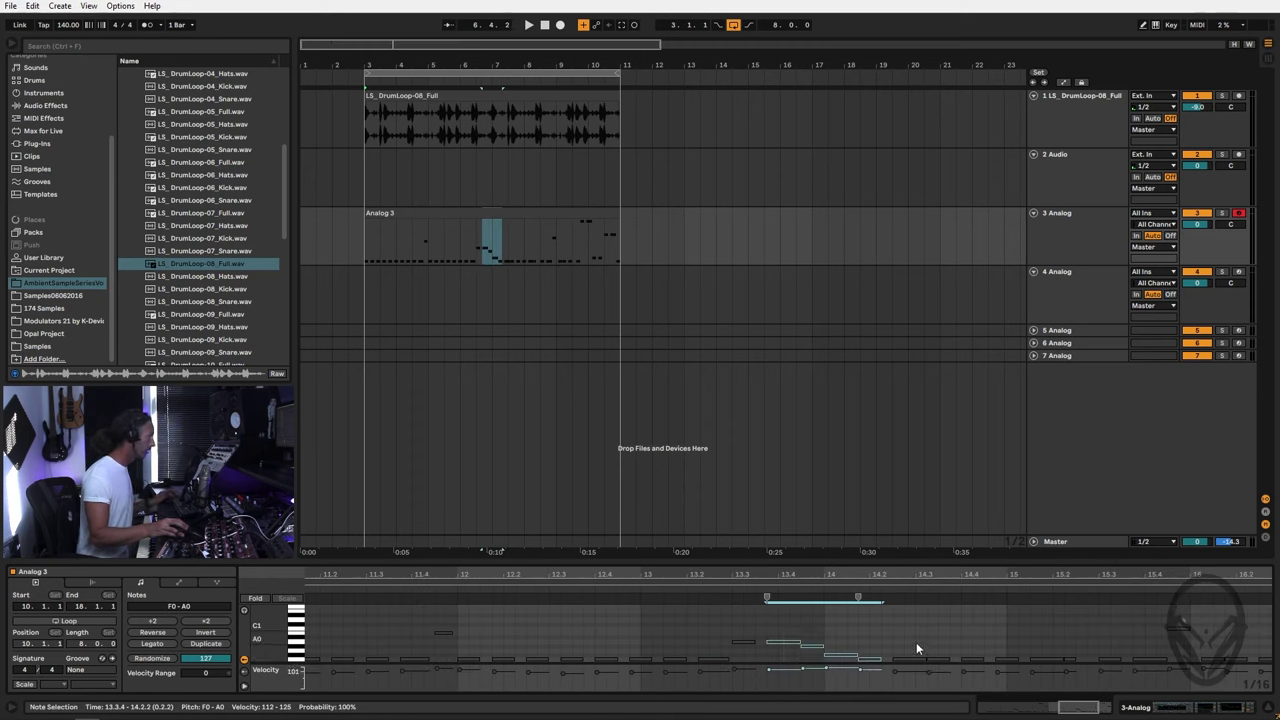
double_click(876, 659)
double_click(915, 657)
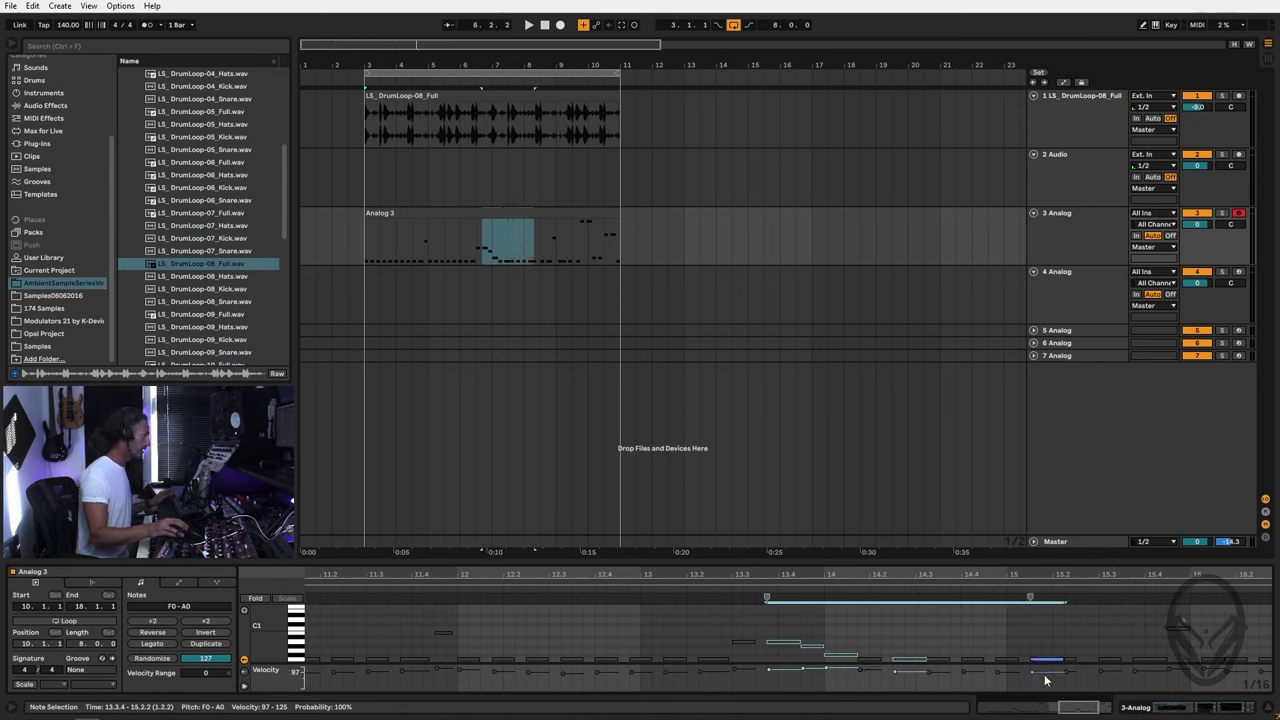
double_click(1152, 659)
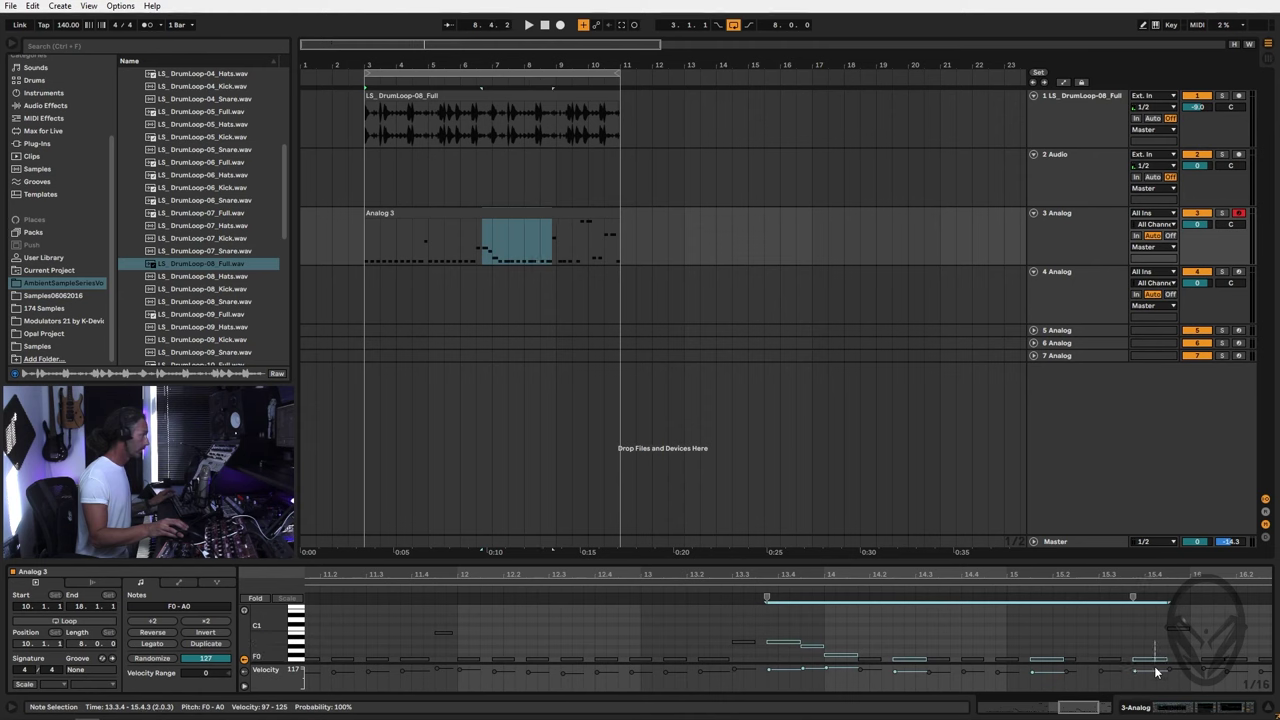
scroll(1157, 655, right, 5)
scroll(836, 662, down, 3)
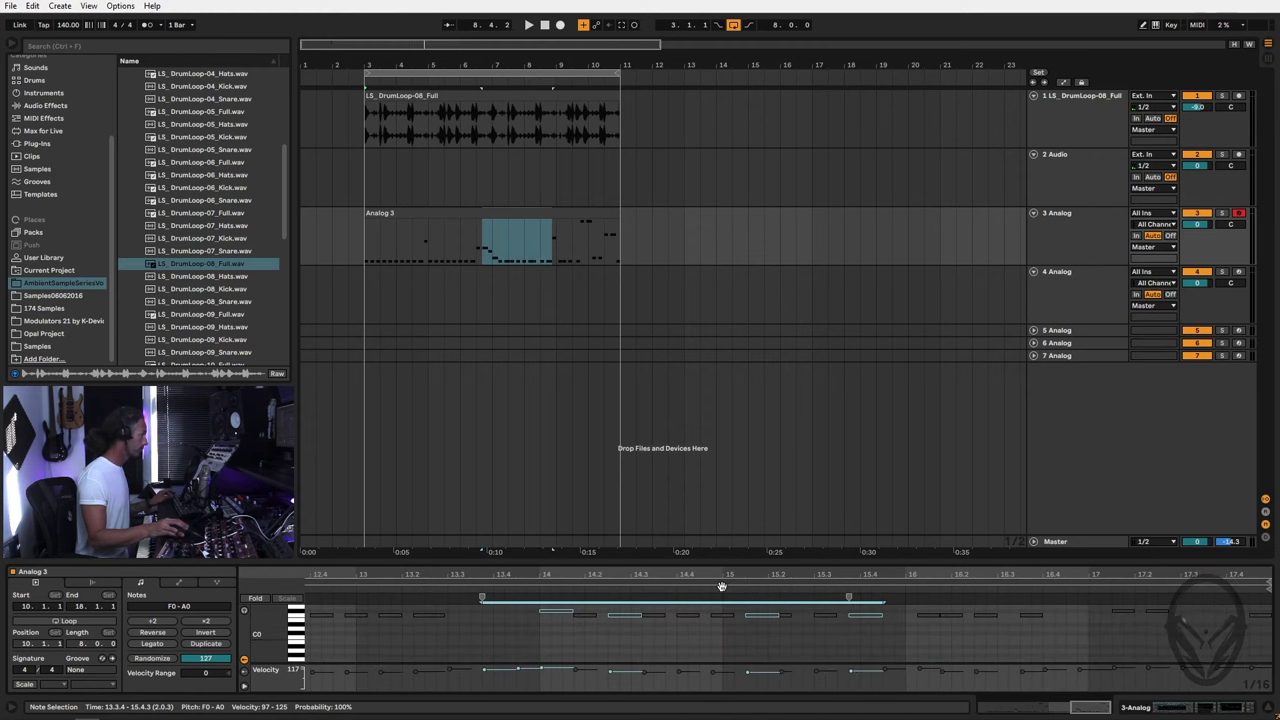
scroll(1109, 638, up, 1)
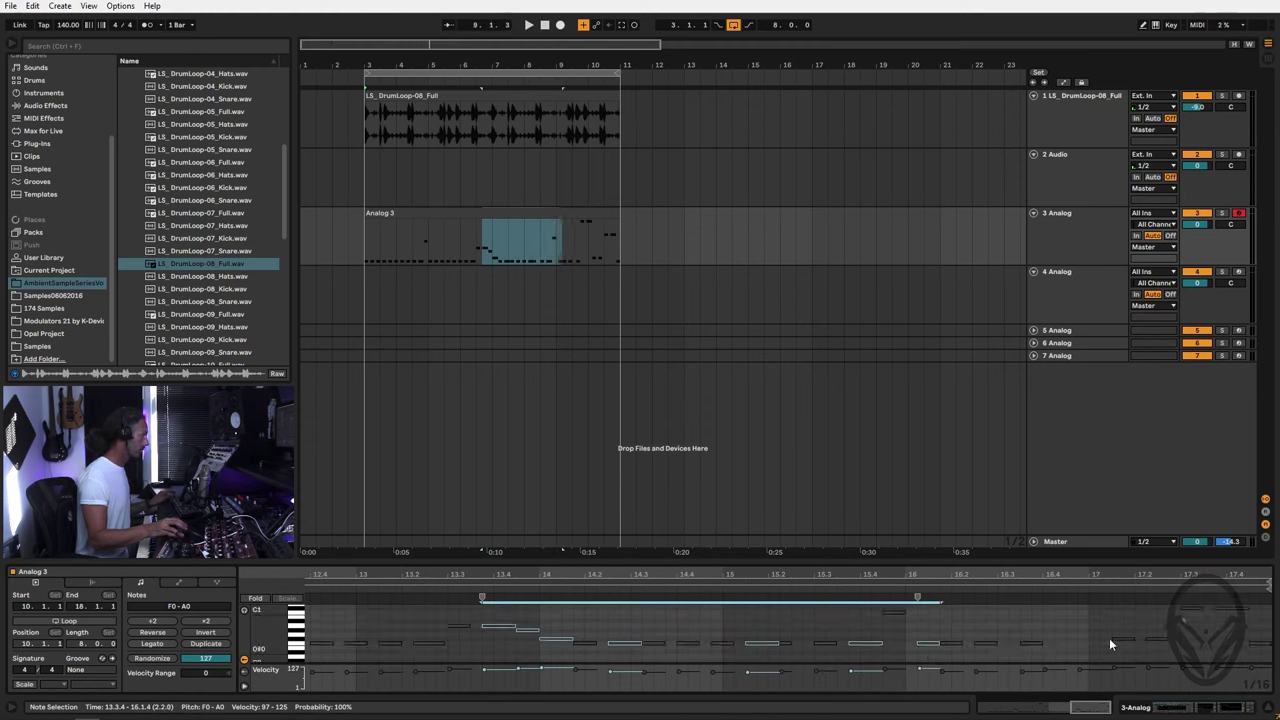
double_click(1237, 607)
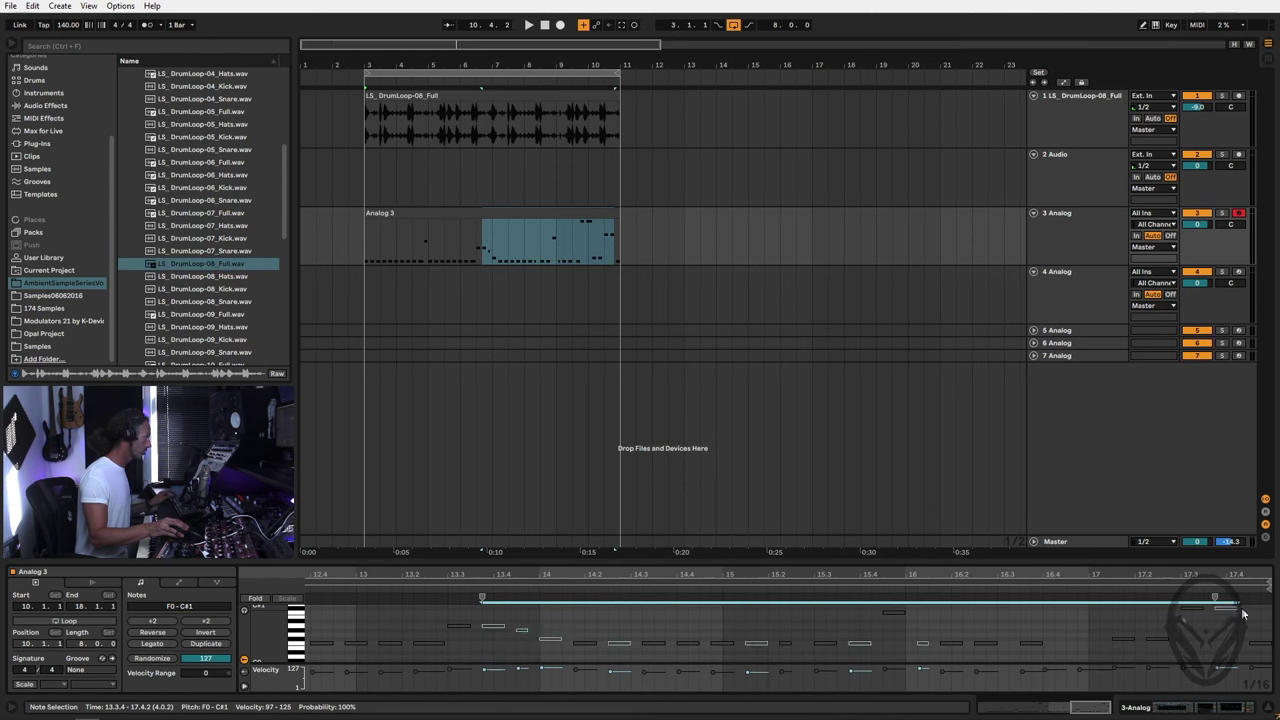
drag(865, 572, 1077, 678)
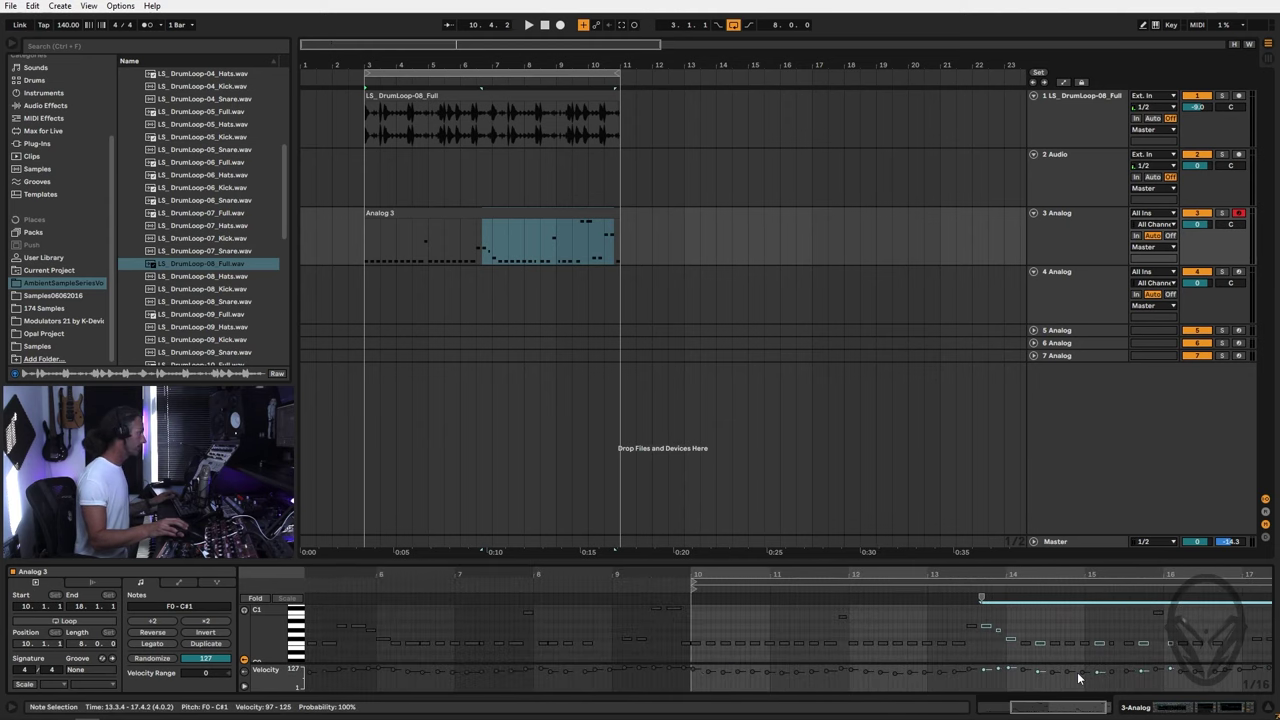
Step: Crop the bass clip to its eight bars and extend the start of the F0 note at 7.1.2 back to 7.1.1
right_click(904, 632)
click(970, 443)
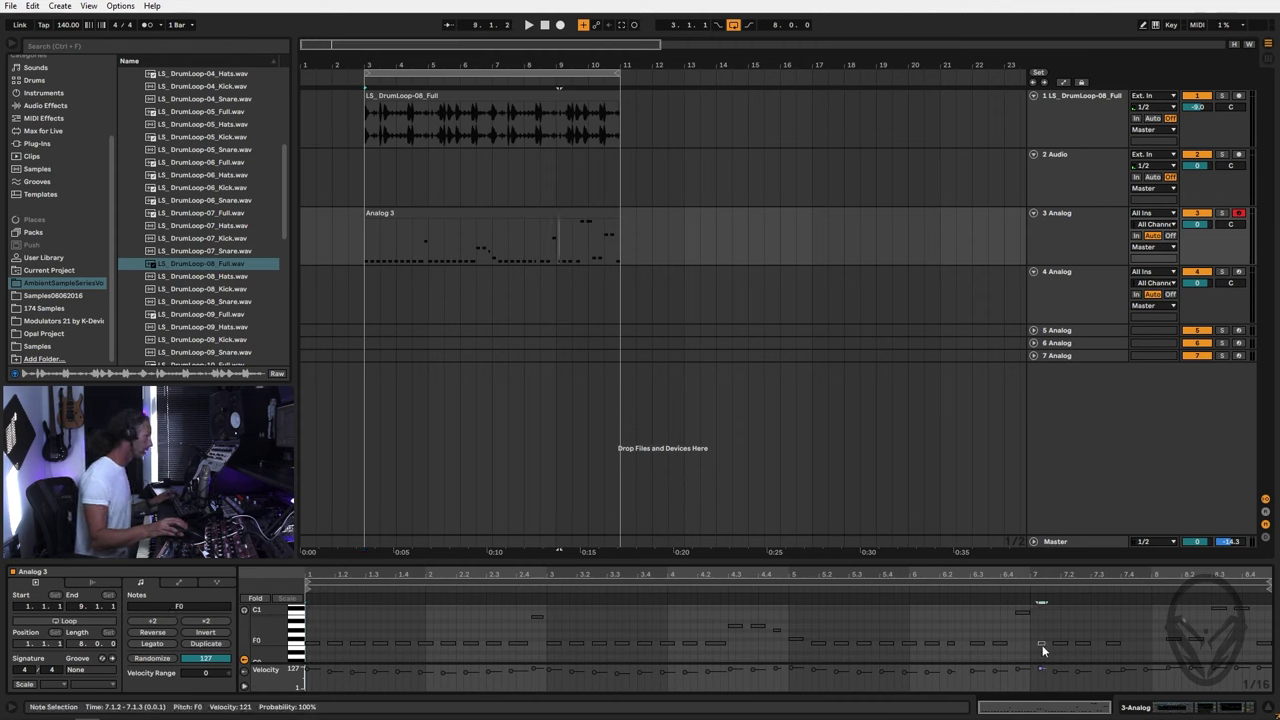
drag(1042, 645, 1035, 645)
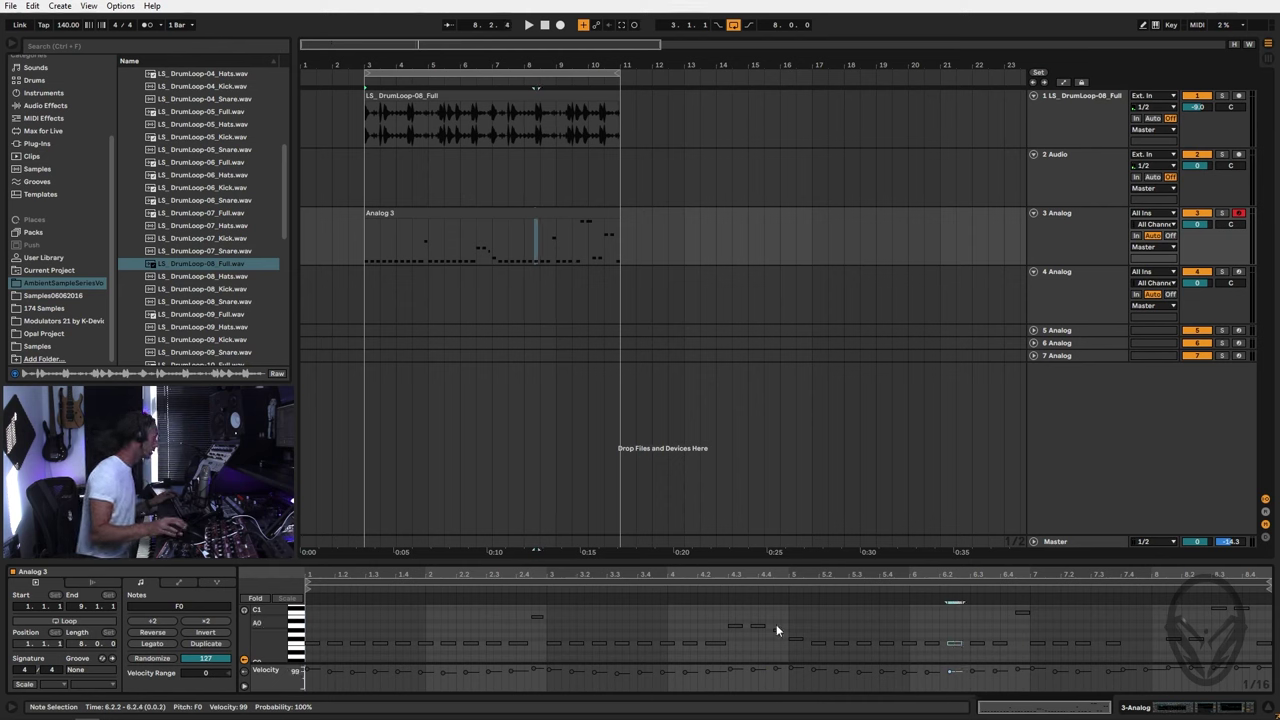
Step: Play back the edited bass line over the drum loop and inspect the short F0 notes around 7.3.3
key(space)
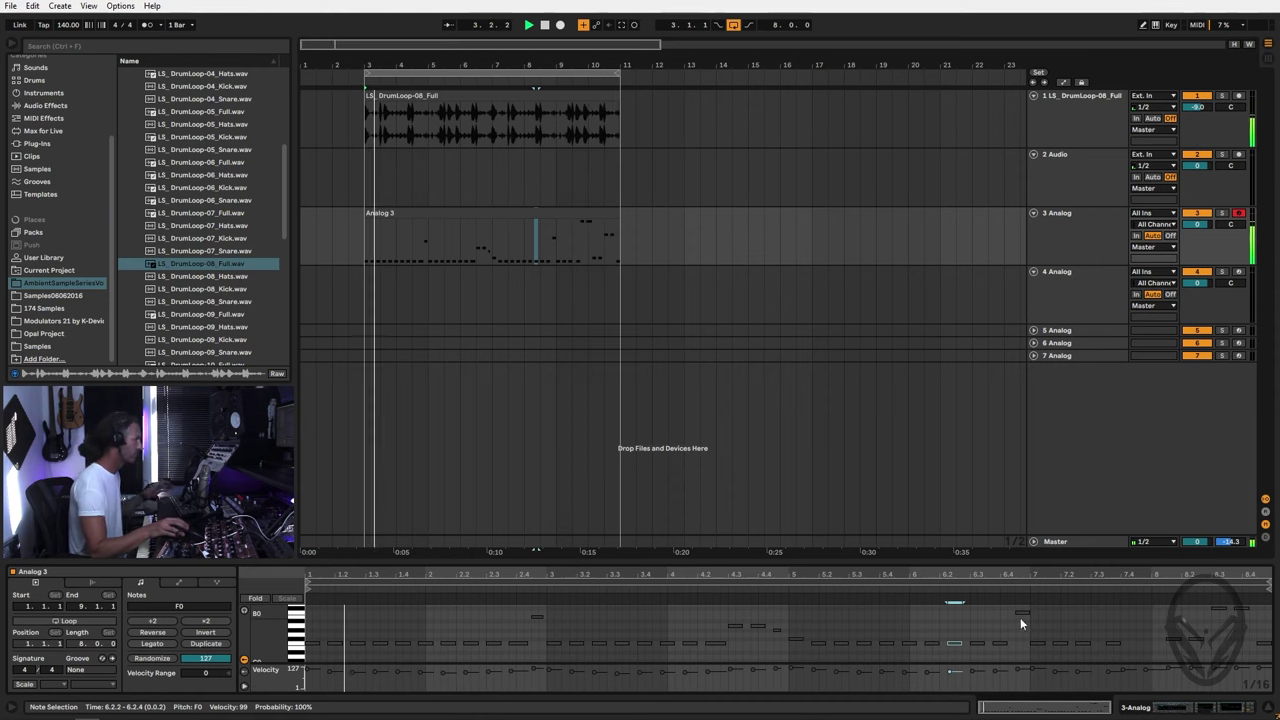
scroll(1110, 628, up, 2)
scroll(1113, 625, down, 1)
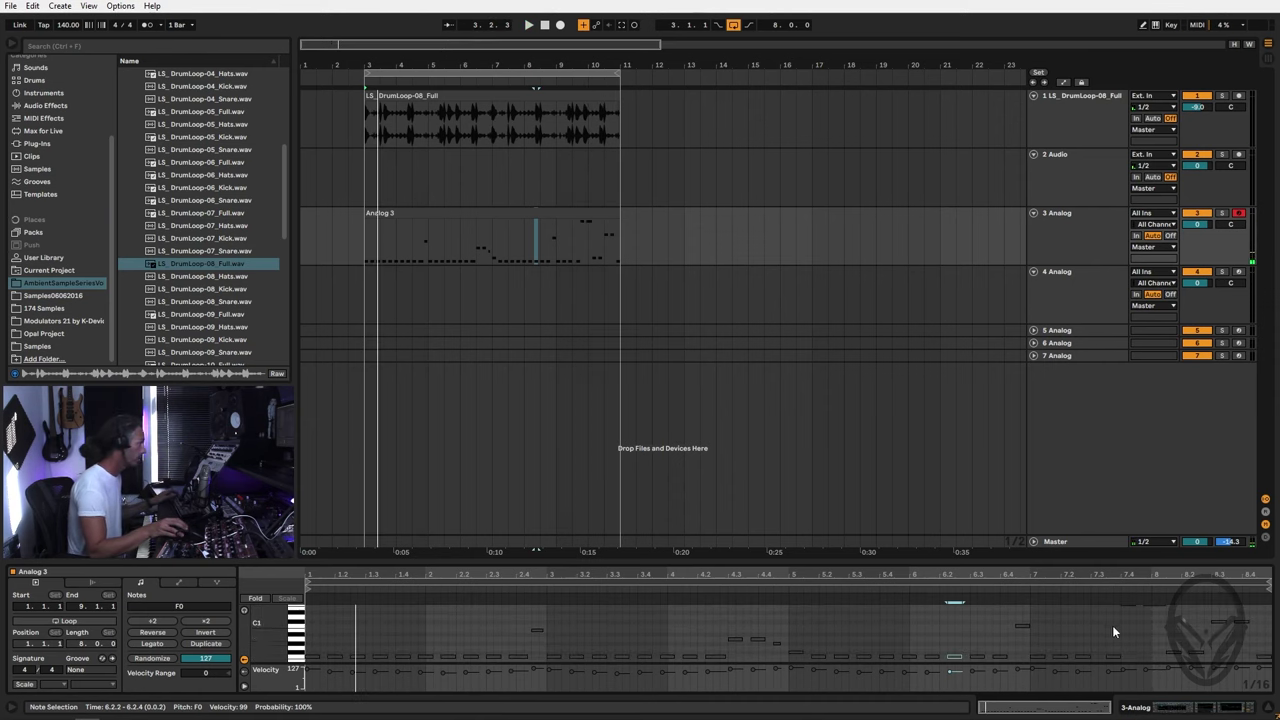
click(1113, 656)
scroll(1108, 640, up, 5)
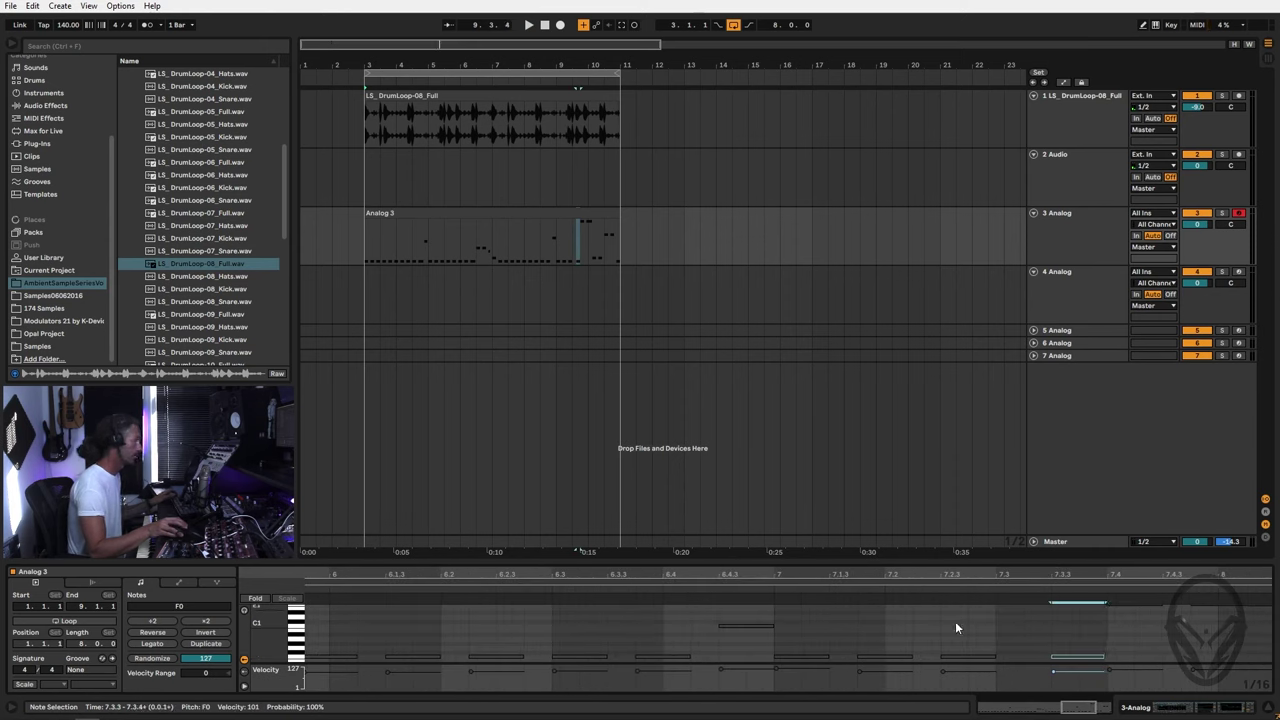
click(768, 587)
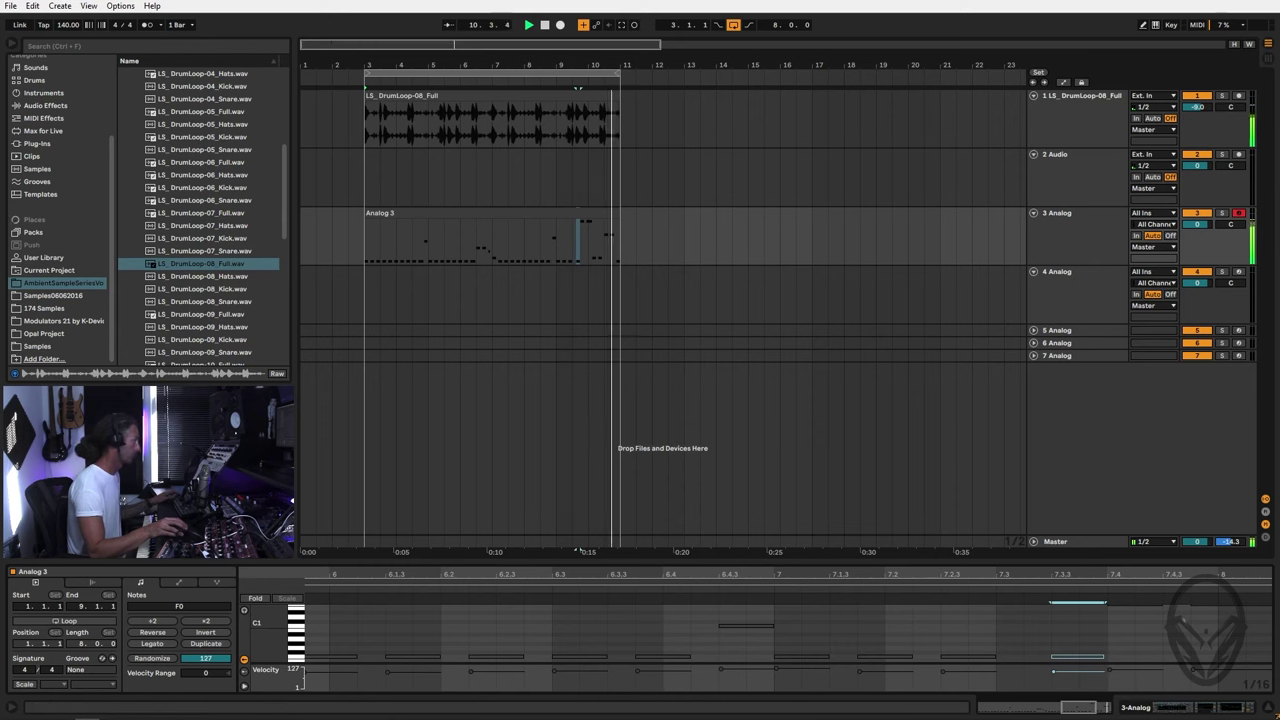
double_click(929, 573)
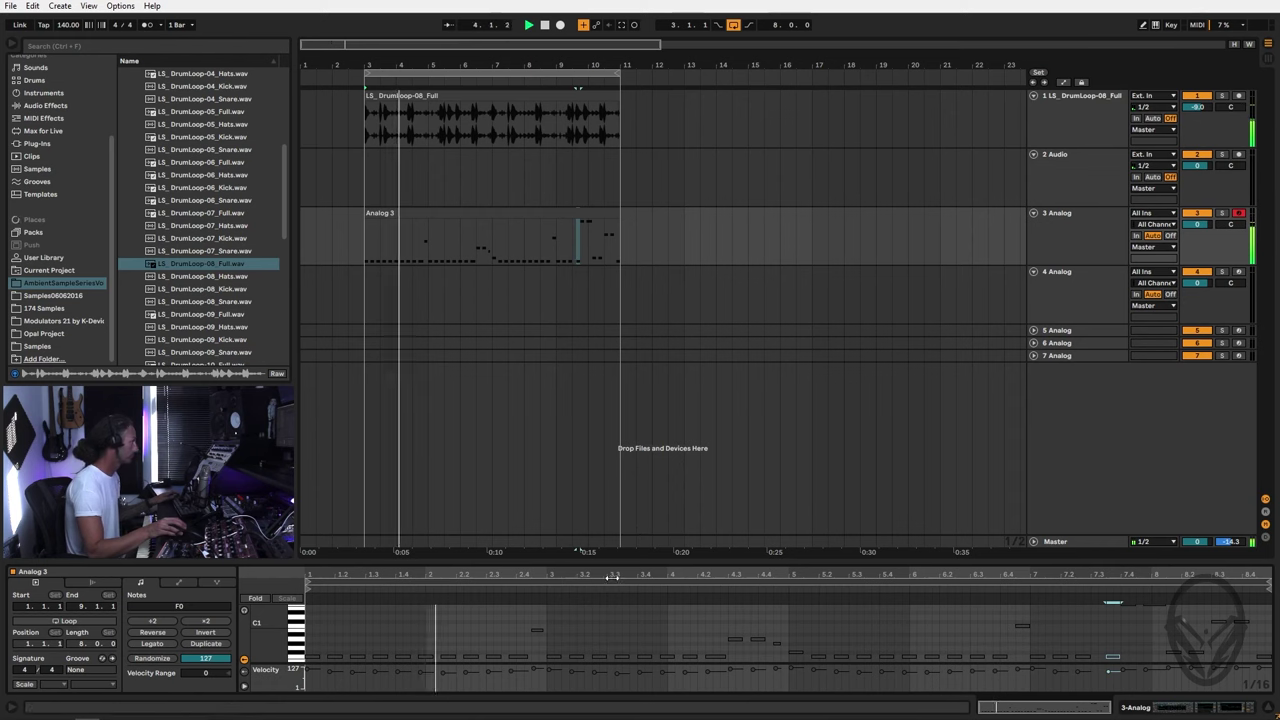
Step: Delete all notes of the bass clip on track 3 and record a new eight-bar line with longer notes from bar 3
key(space)
key(ctrl+a)
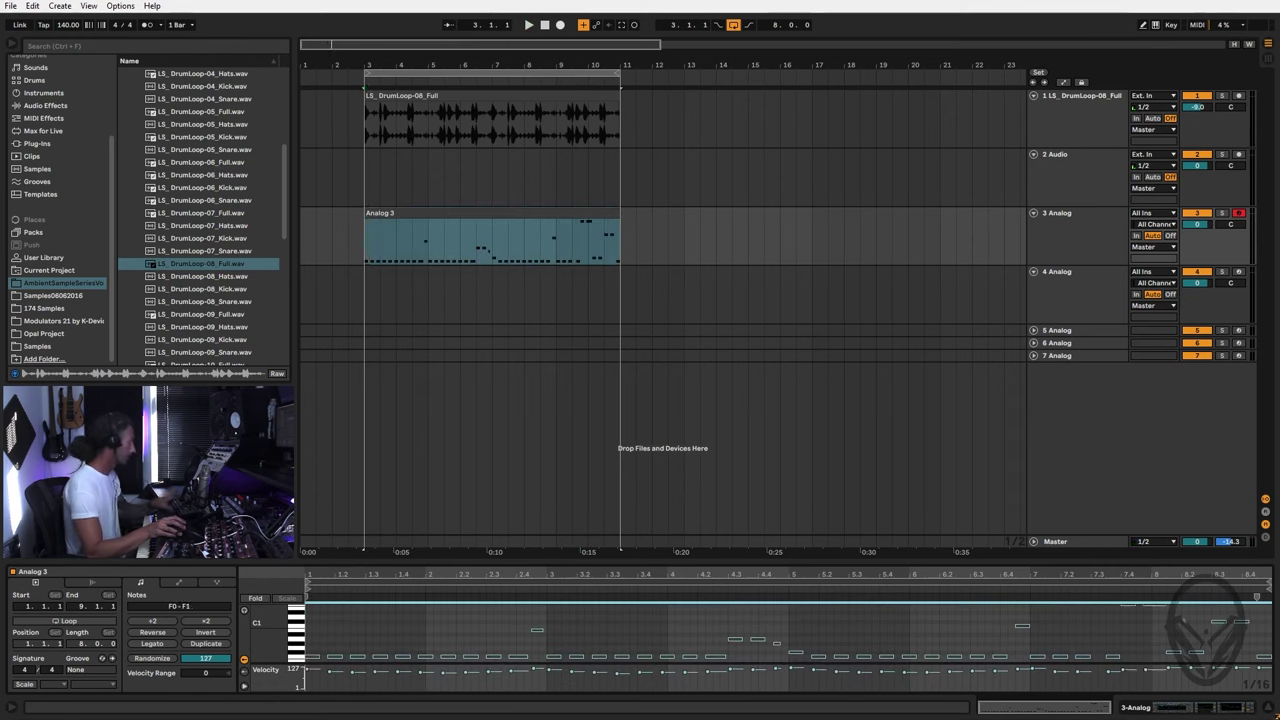
key(Delete)
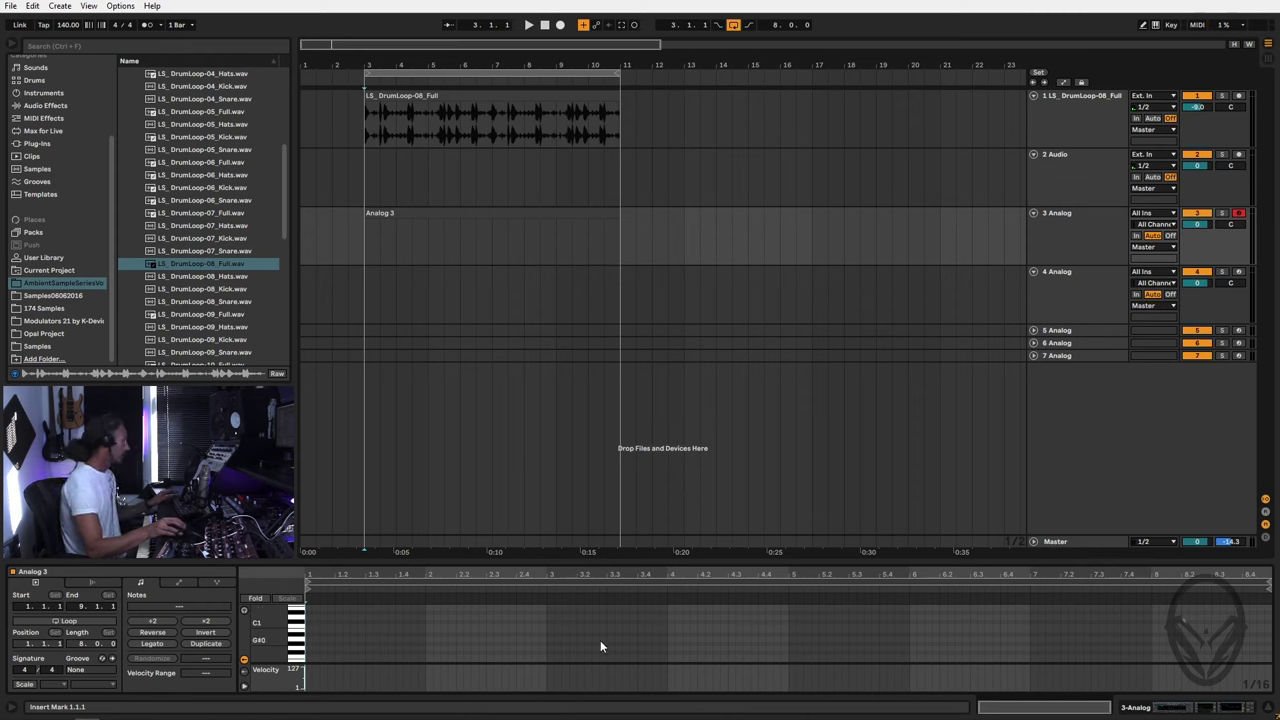
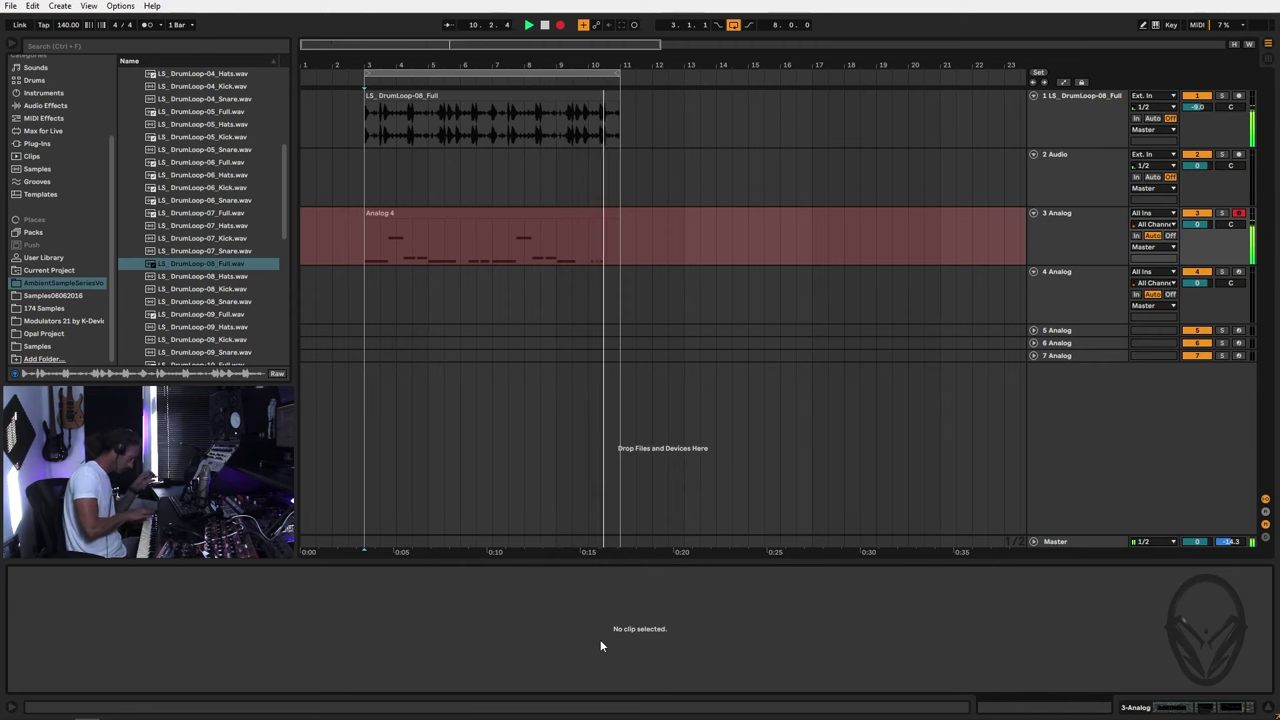
key(F9)
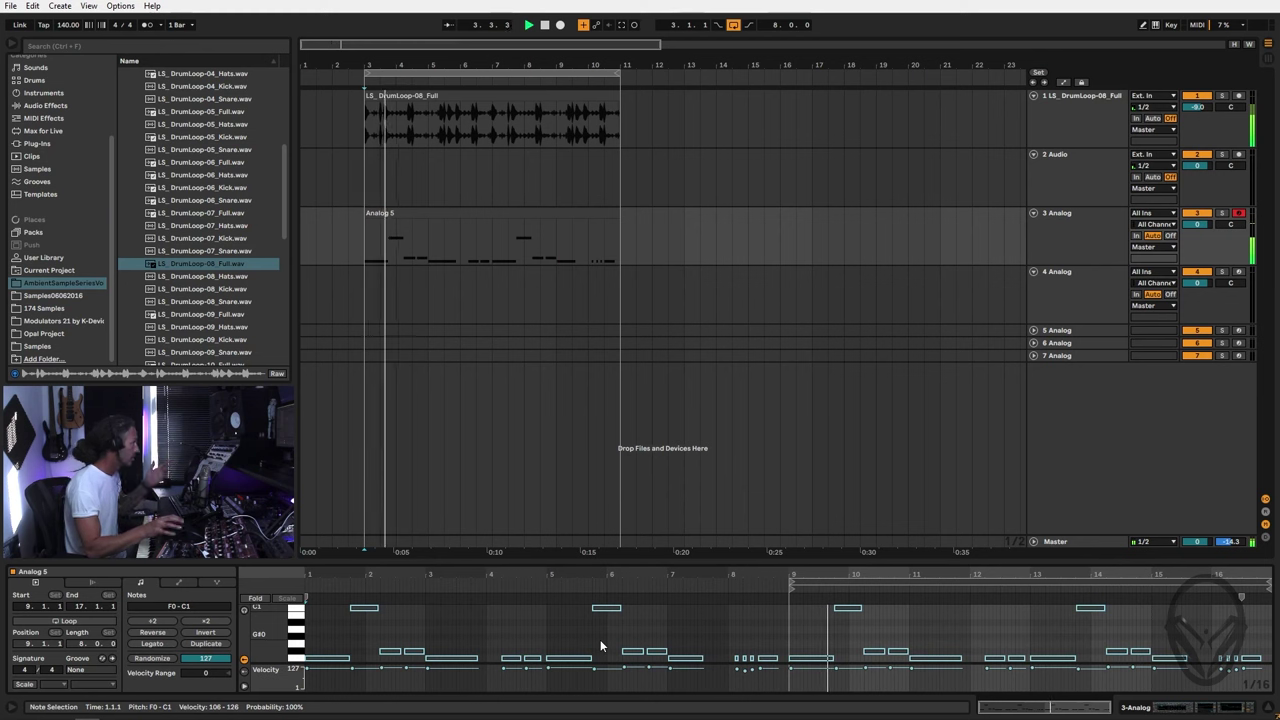
Step: Open the new bass clip on track 3, set its fixed grid to 1/8 and quantize all of its notes
click(466, 212)
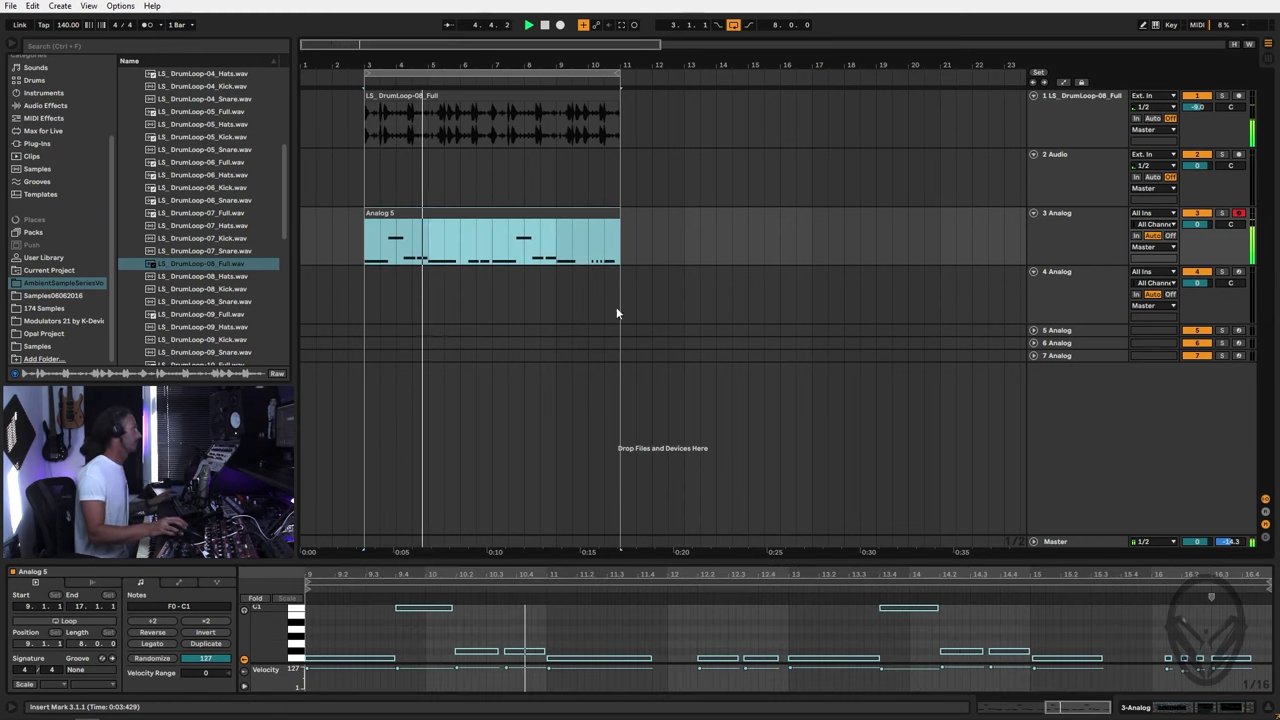
right_click(715, 626)
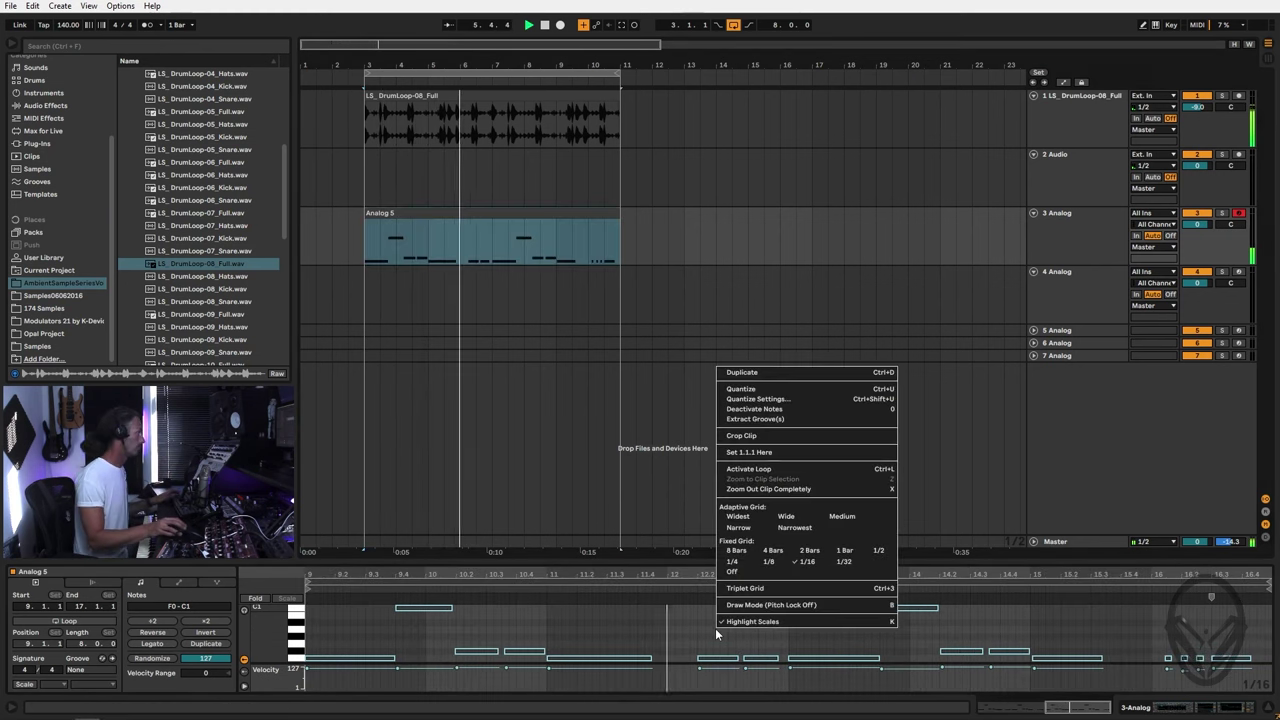
click(768, 561)
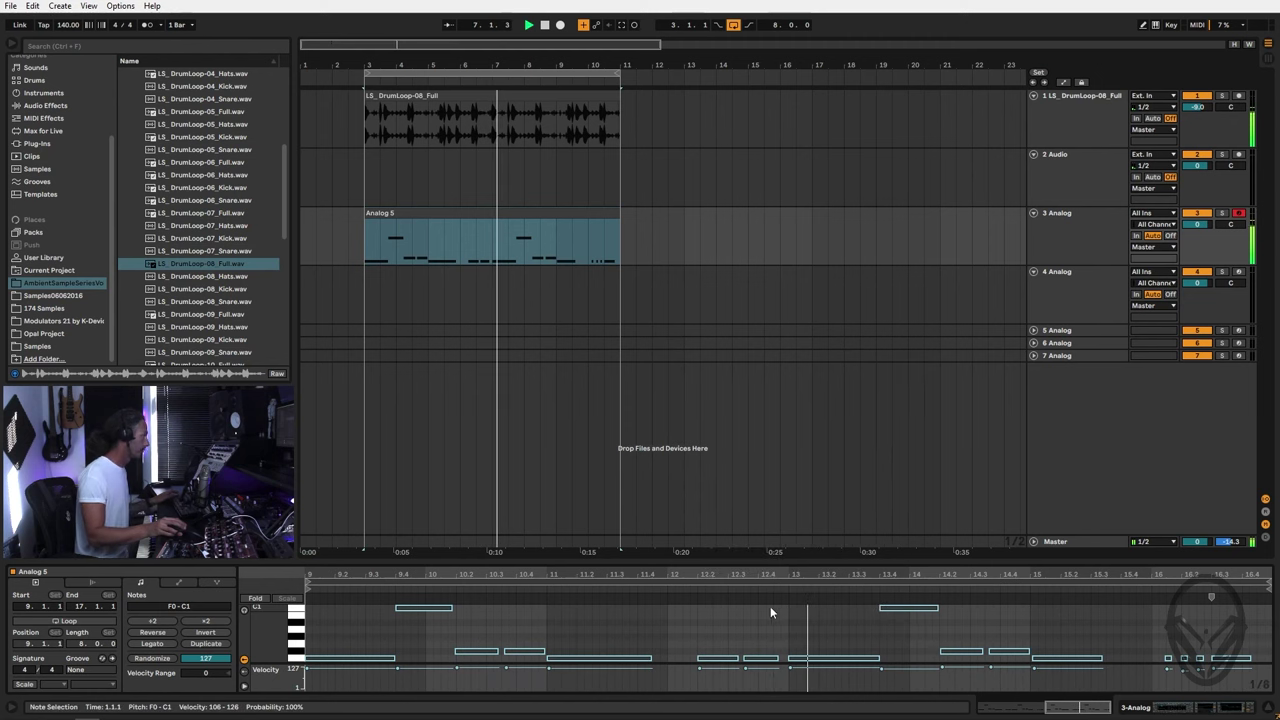
right_click(764, 606)
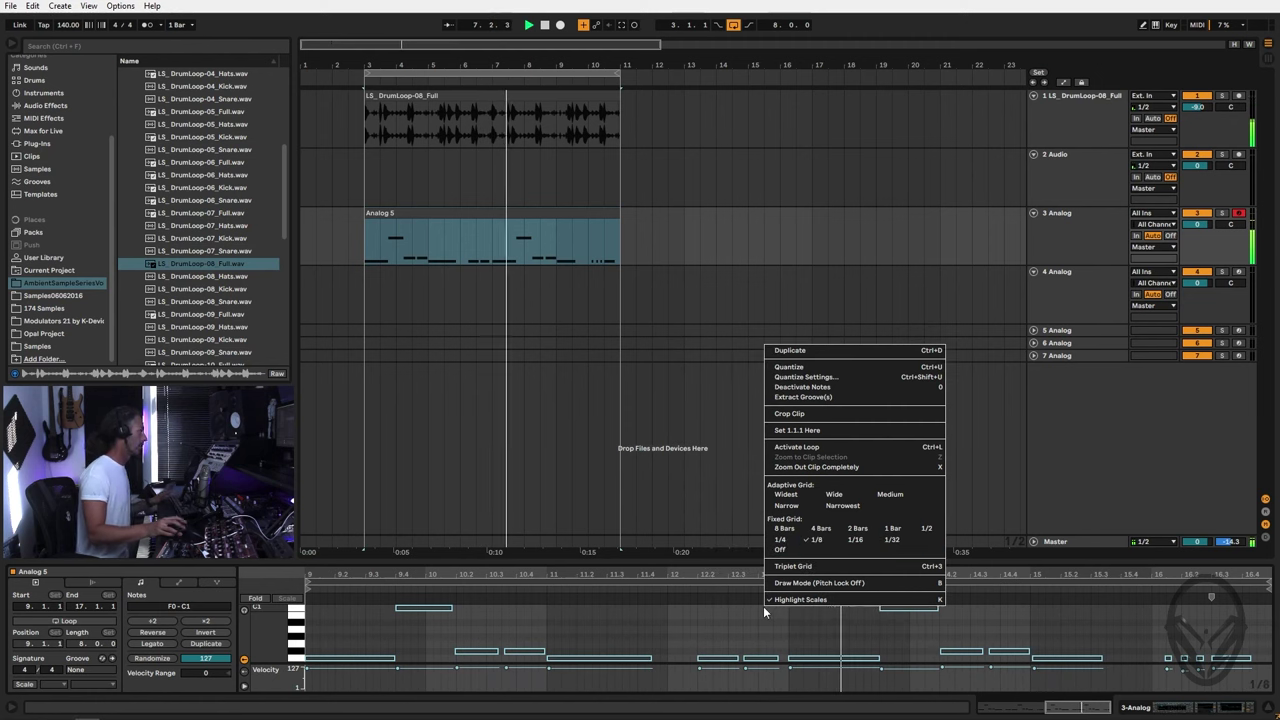
click(842, 368)
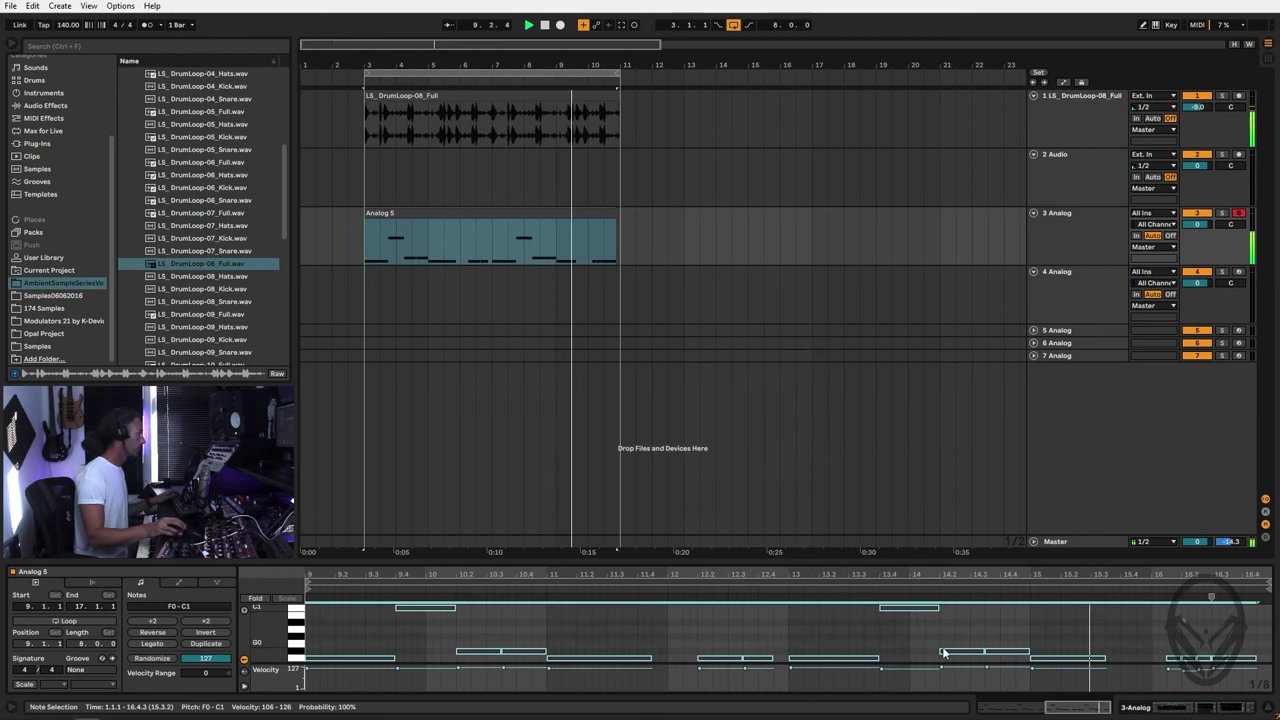
Step: Select the bass notes that touch a following note, from 9.1.1 to 16.3.1, and shorten their ends slightly to leave small gaps
click(592, 627)
drag(363, 605, 537, 711)
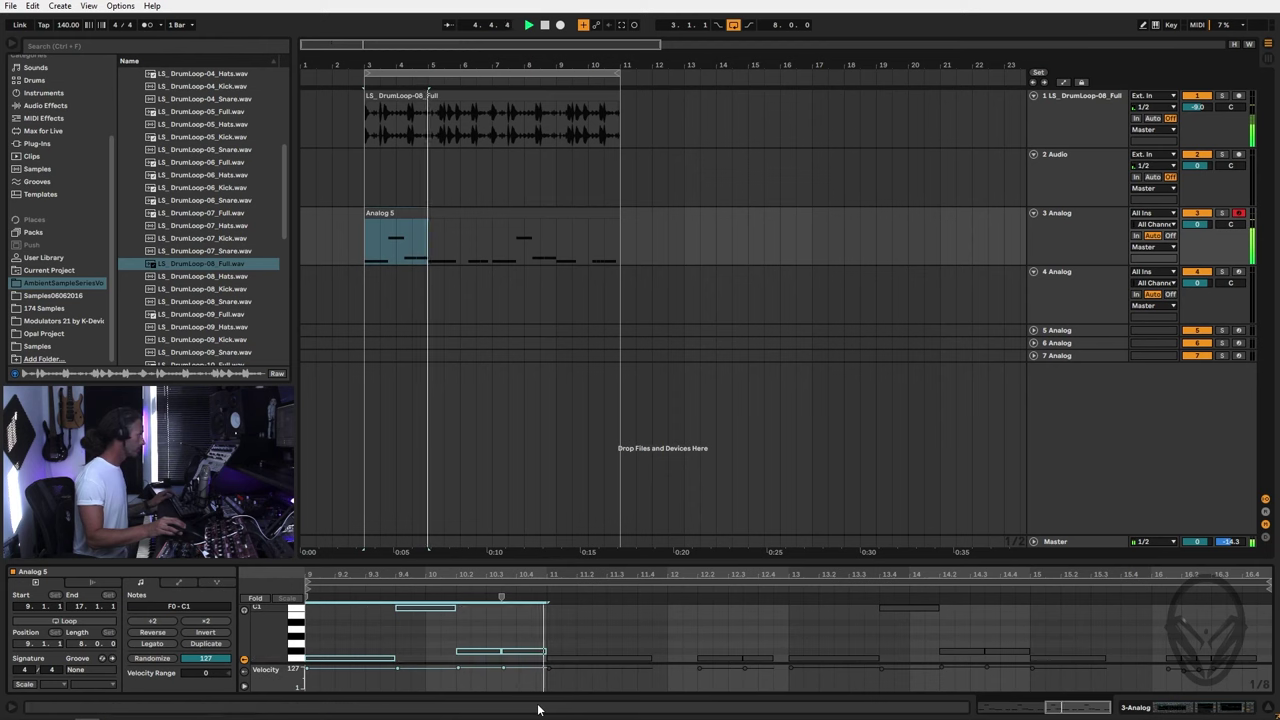
shift+click(720, 657)
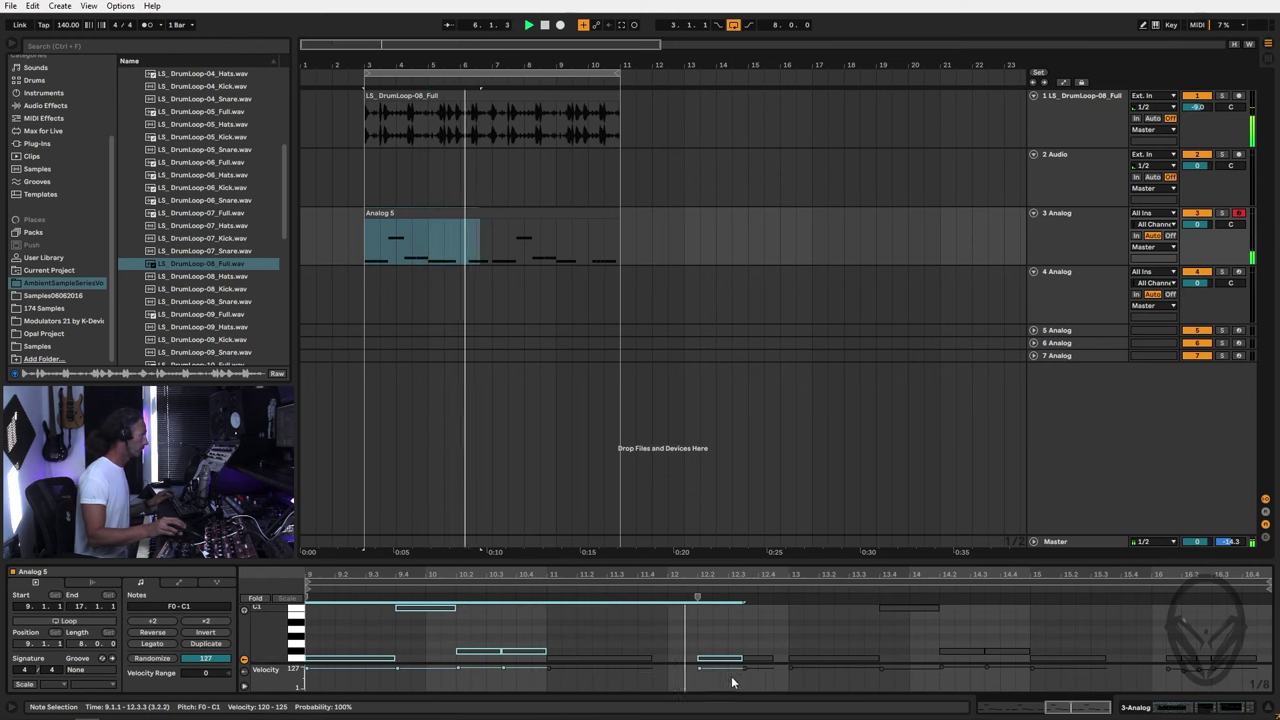
shift+click(833, 657)
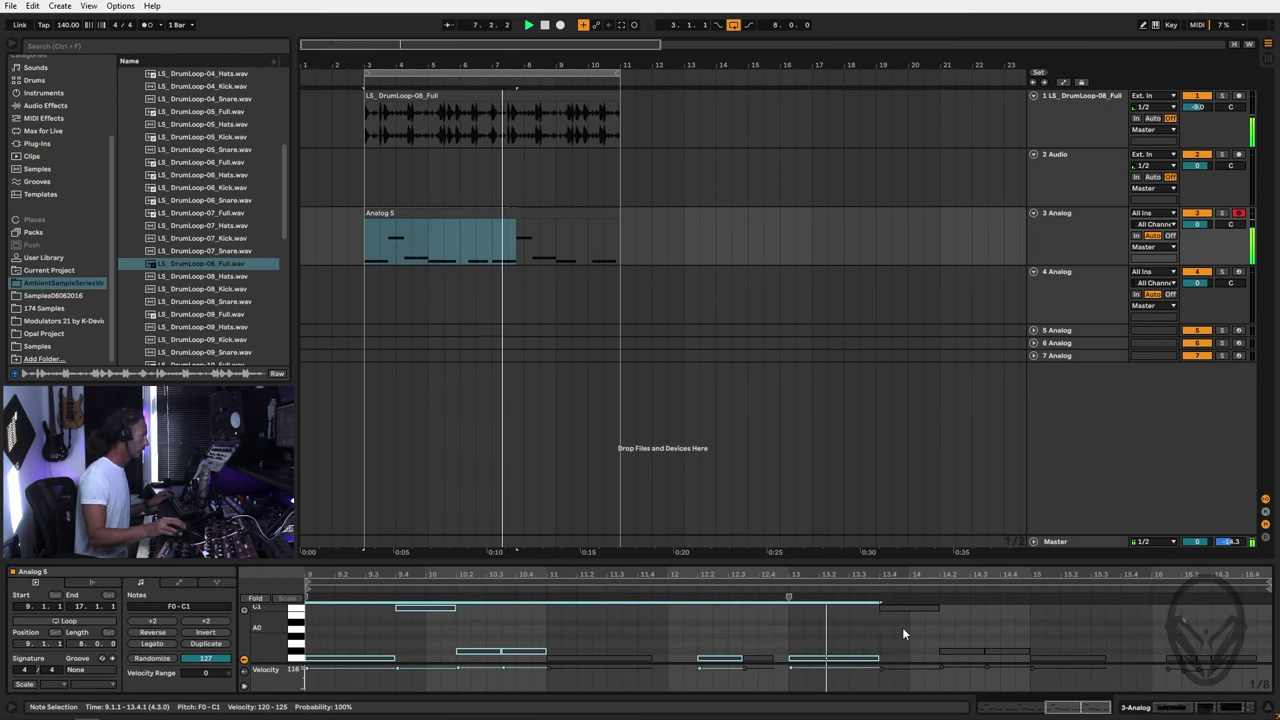
drag(913, 652, 1106, 648)
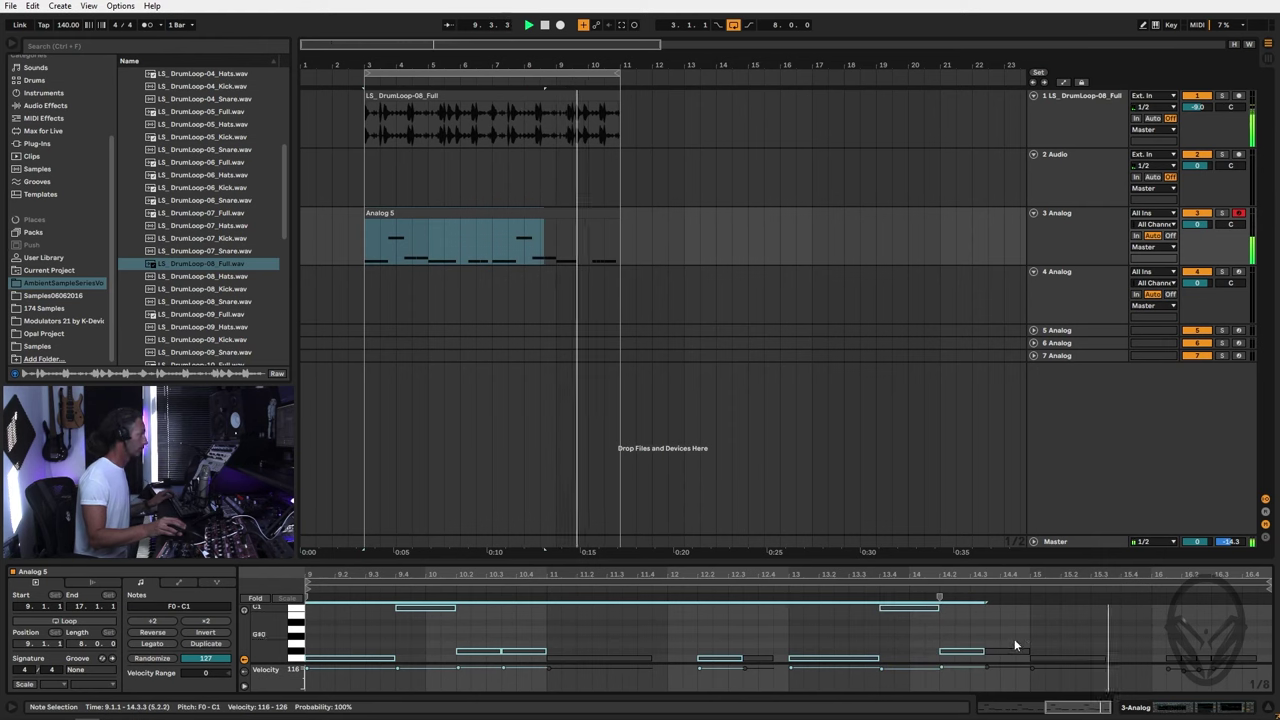
drag(1170, 645, 1202, 658)
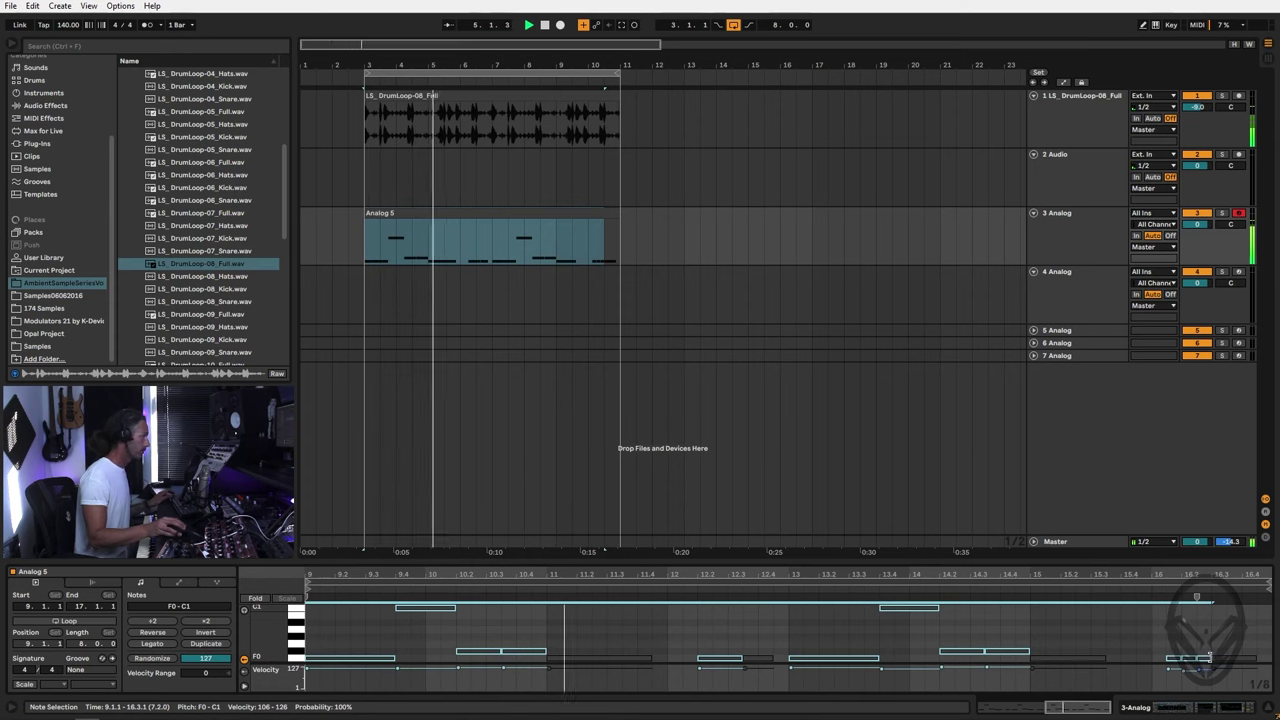
drag(1212, 575, 1060, 655)
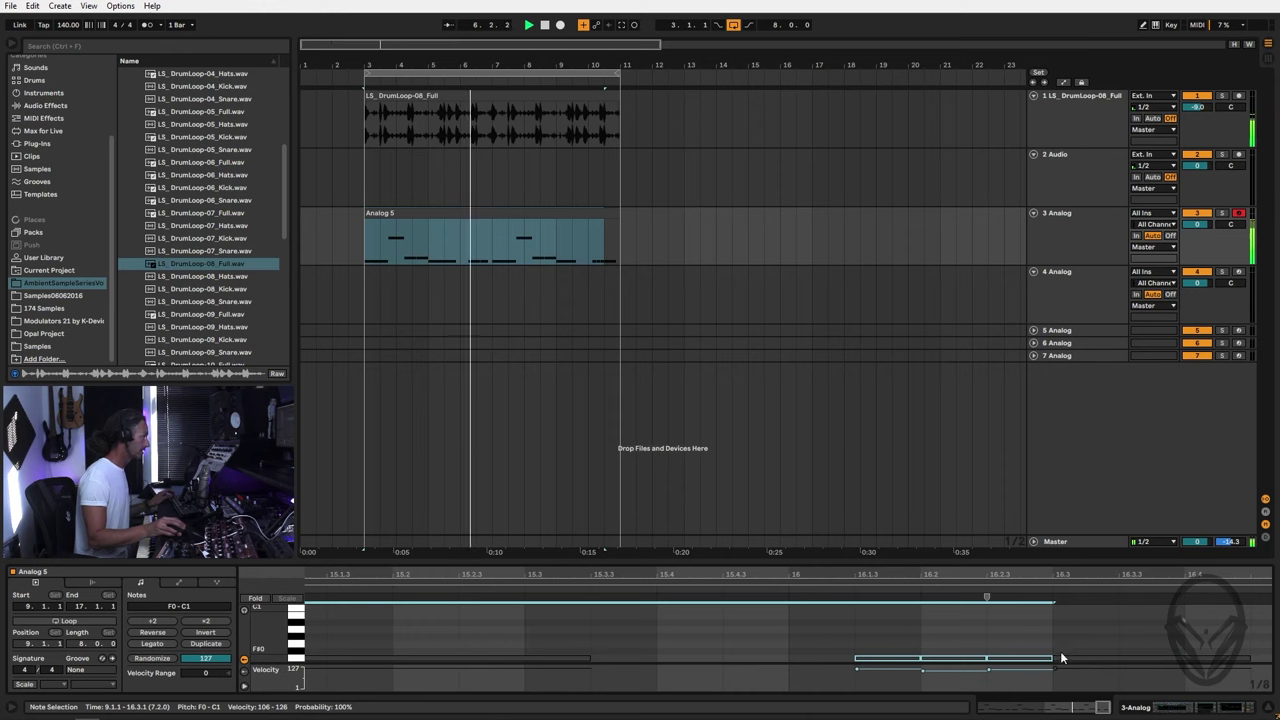
drag(1047, 661, 1045, 657)
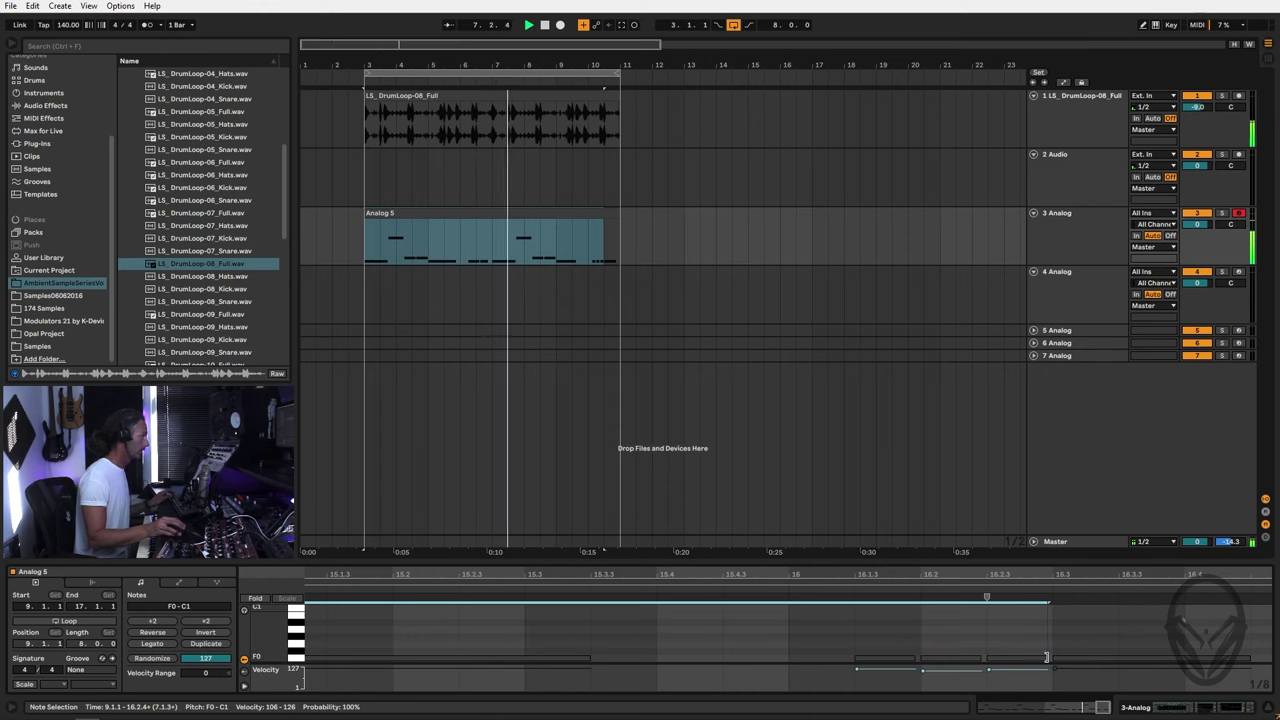
Step: Crop the tidied bass clip on track 3 to its eight visible bars
drag(1010, 572, 1034, 560)
drag(1232, 600, 1232, 572)
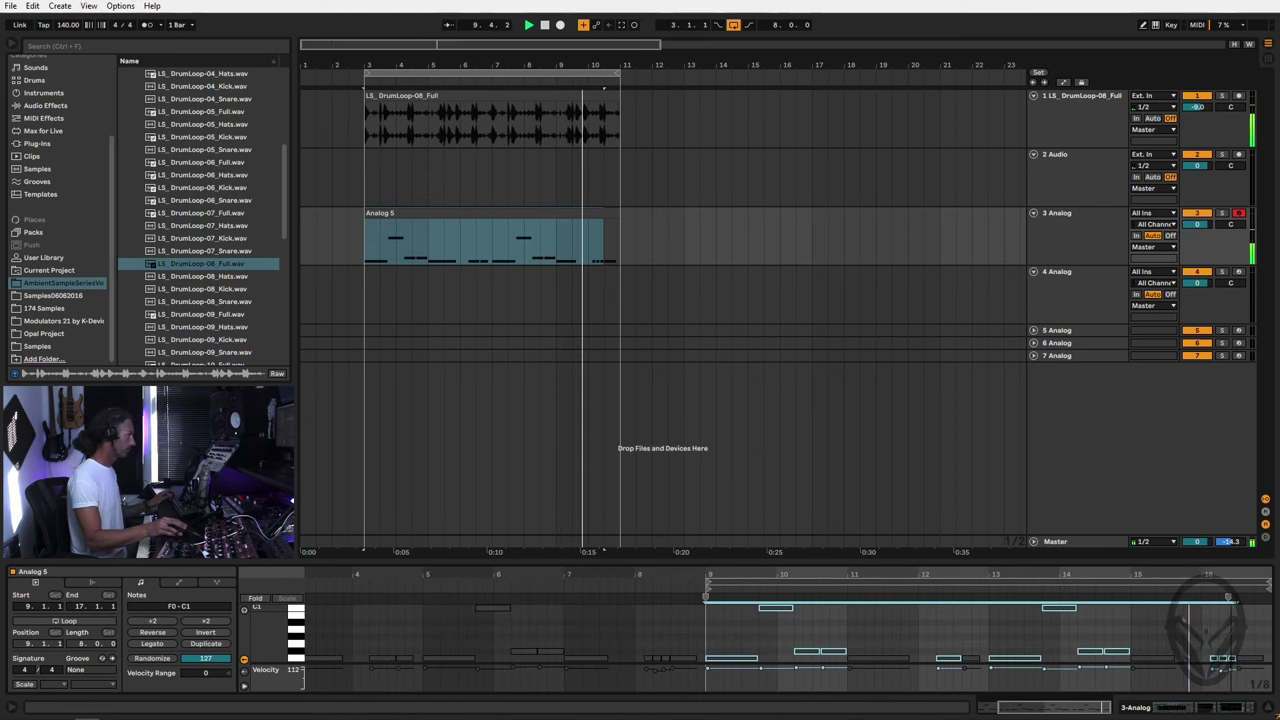
right_click(1232, 572)
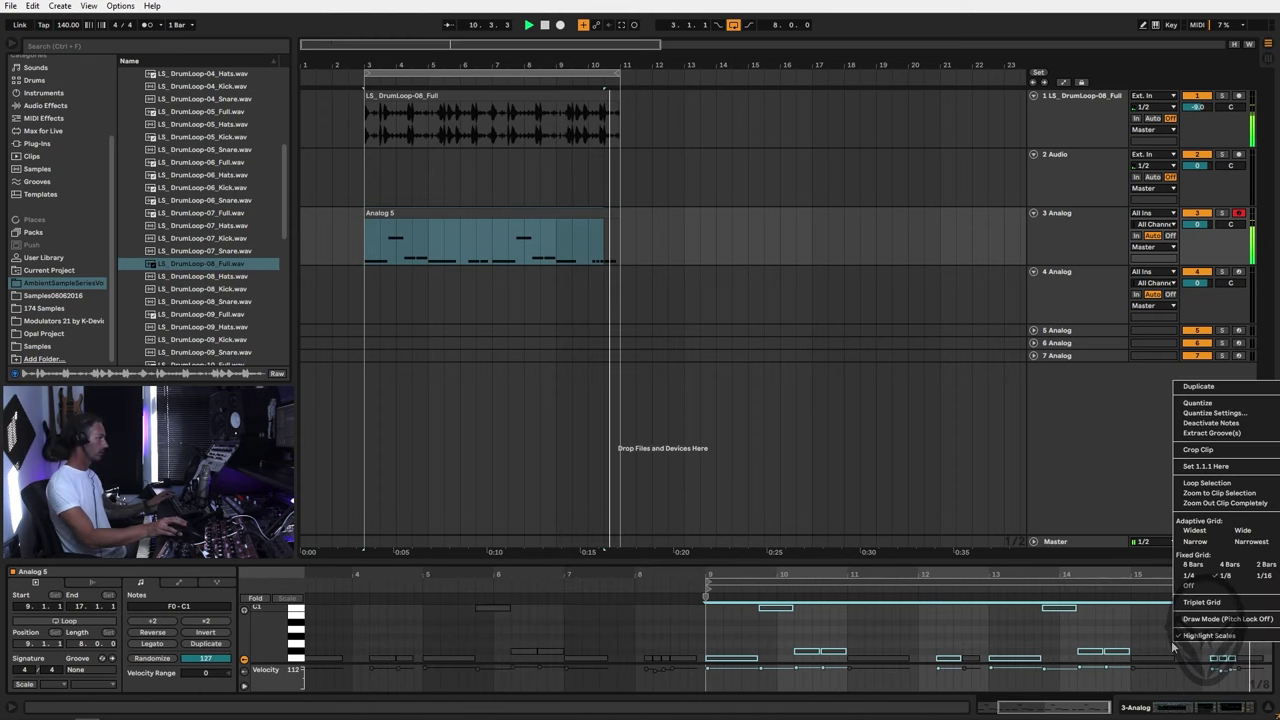
click(1230, 452)
Step: Clear the note selection, listen to the finished bass line with the drum loop and switch to the Session View mixer
click(904, 667)
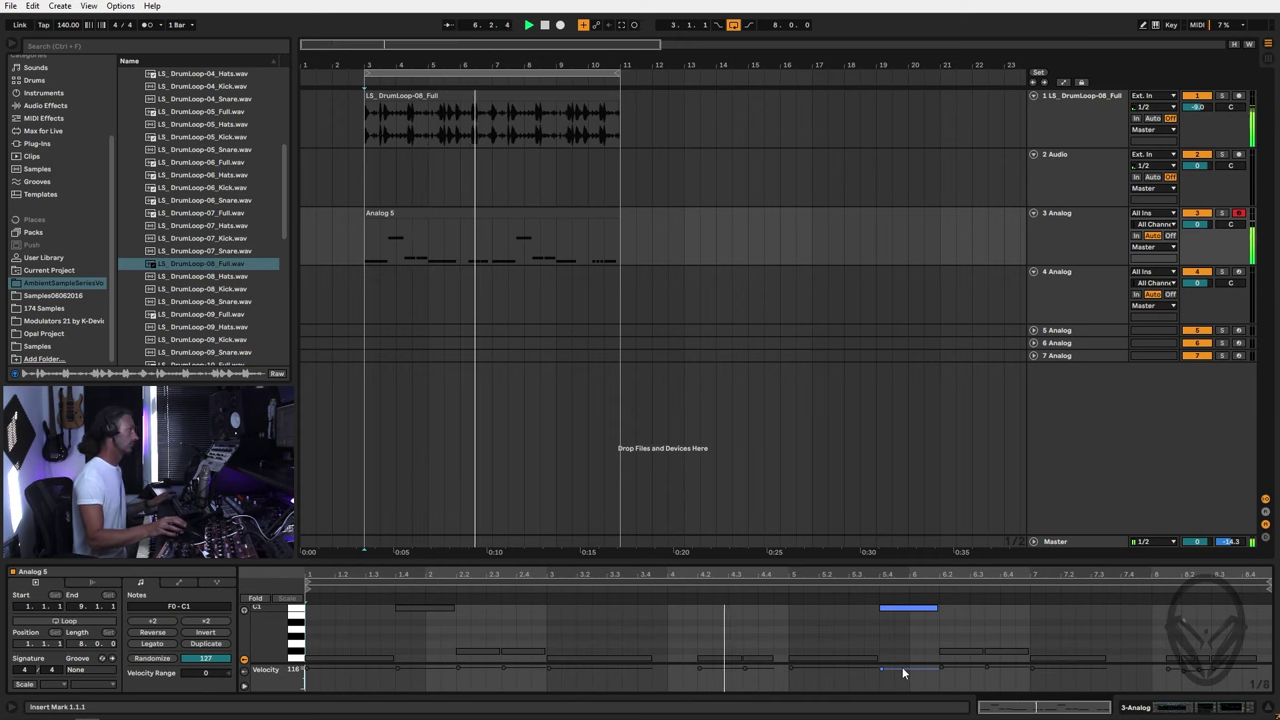
click(949, 377)
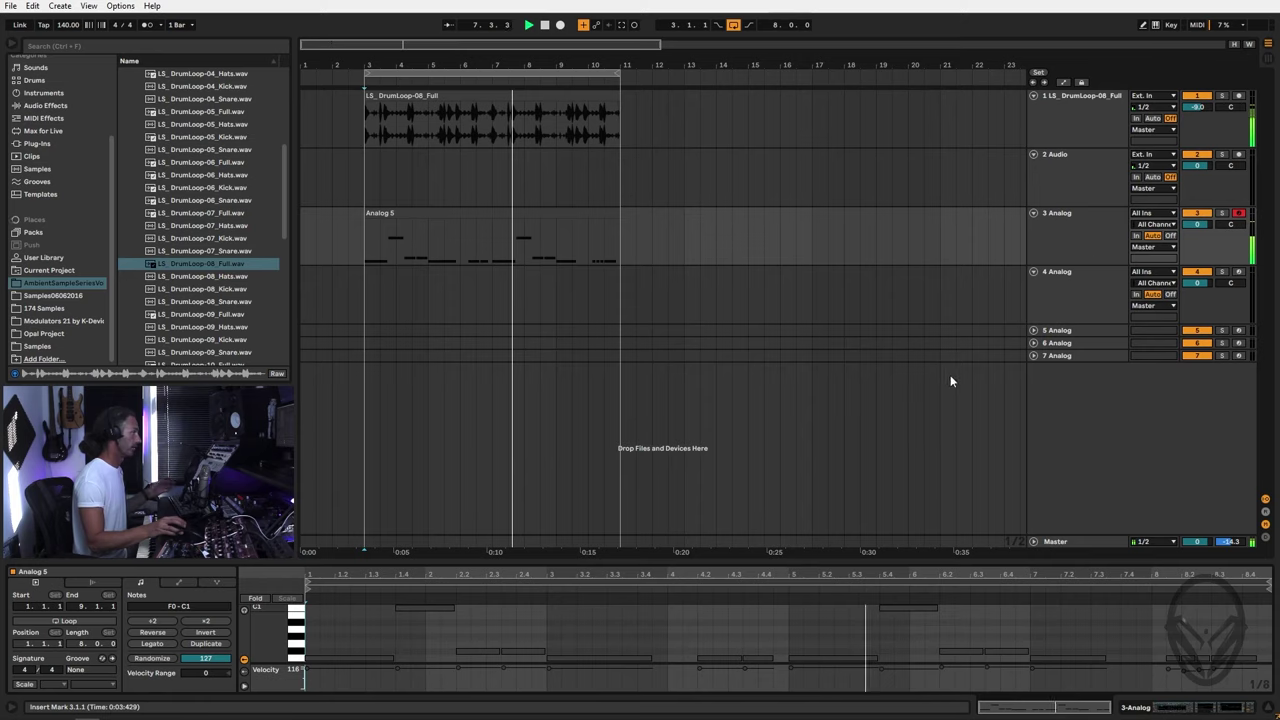
key(Tab)
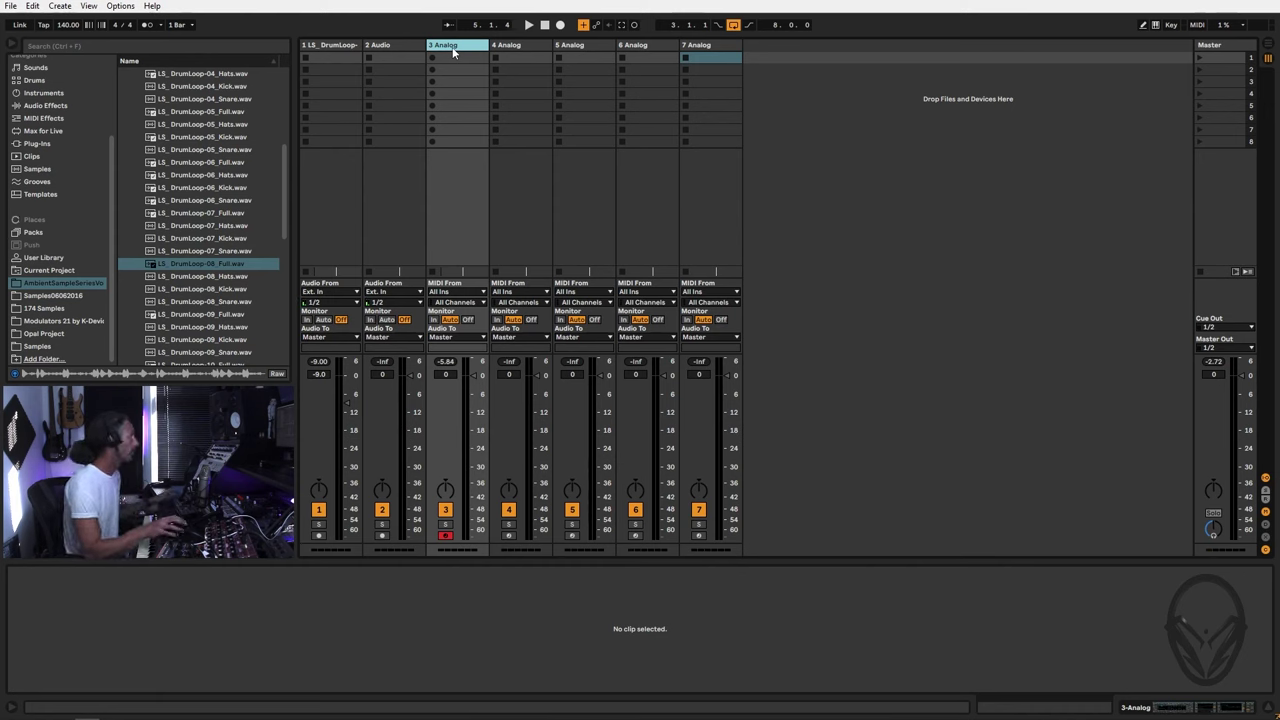
Step: Return to the Arrangement View, play the loop, mute track 3 and arm track 4 Analog for playing
key(Tab)
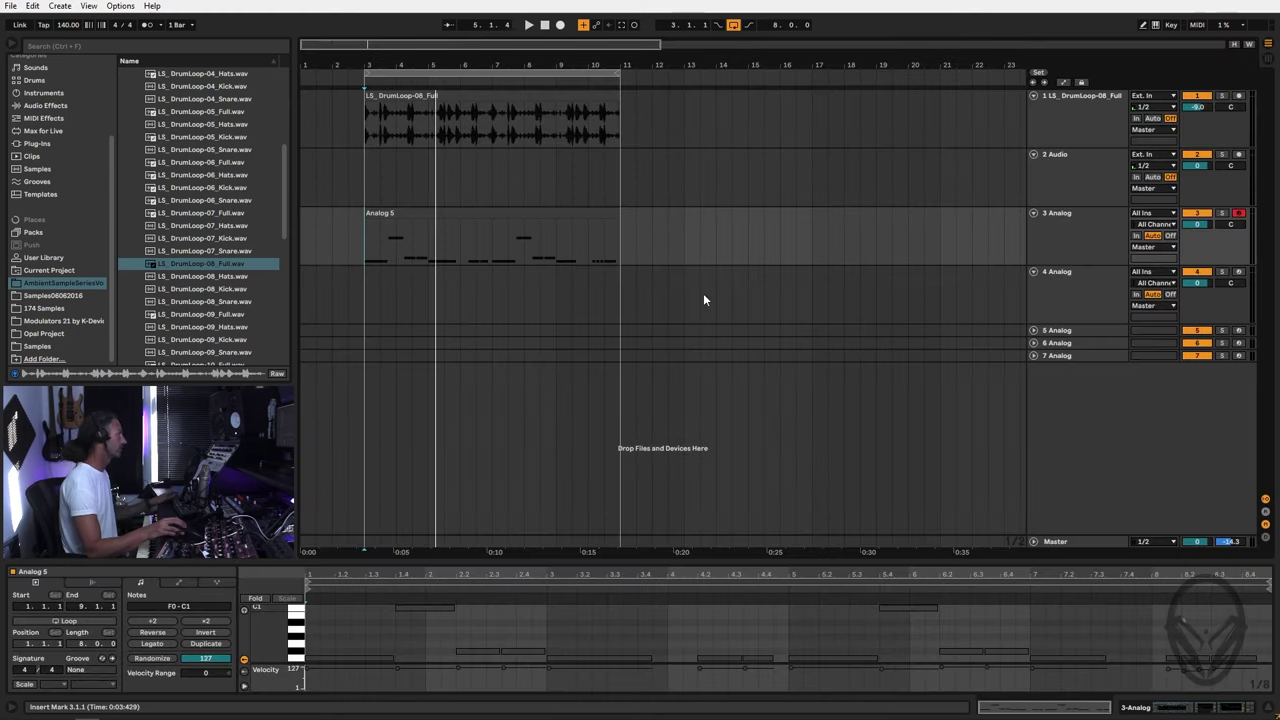
key(space)
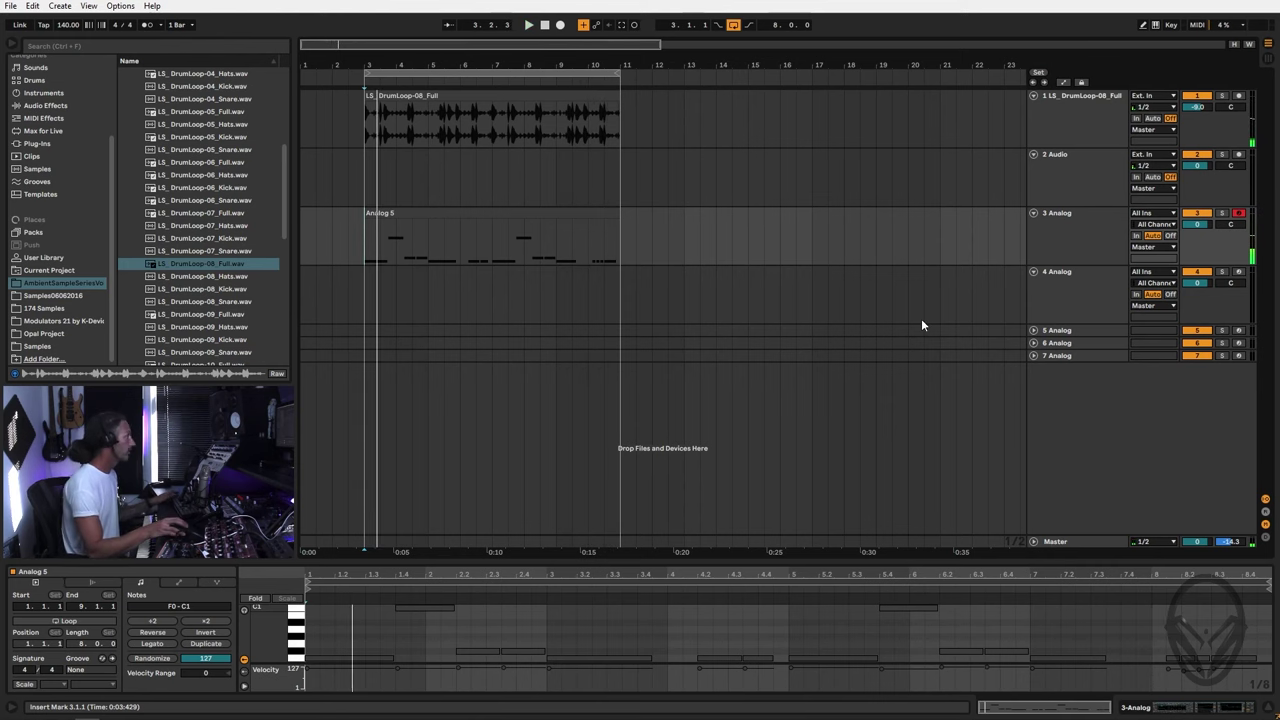
click(1197, 213)
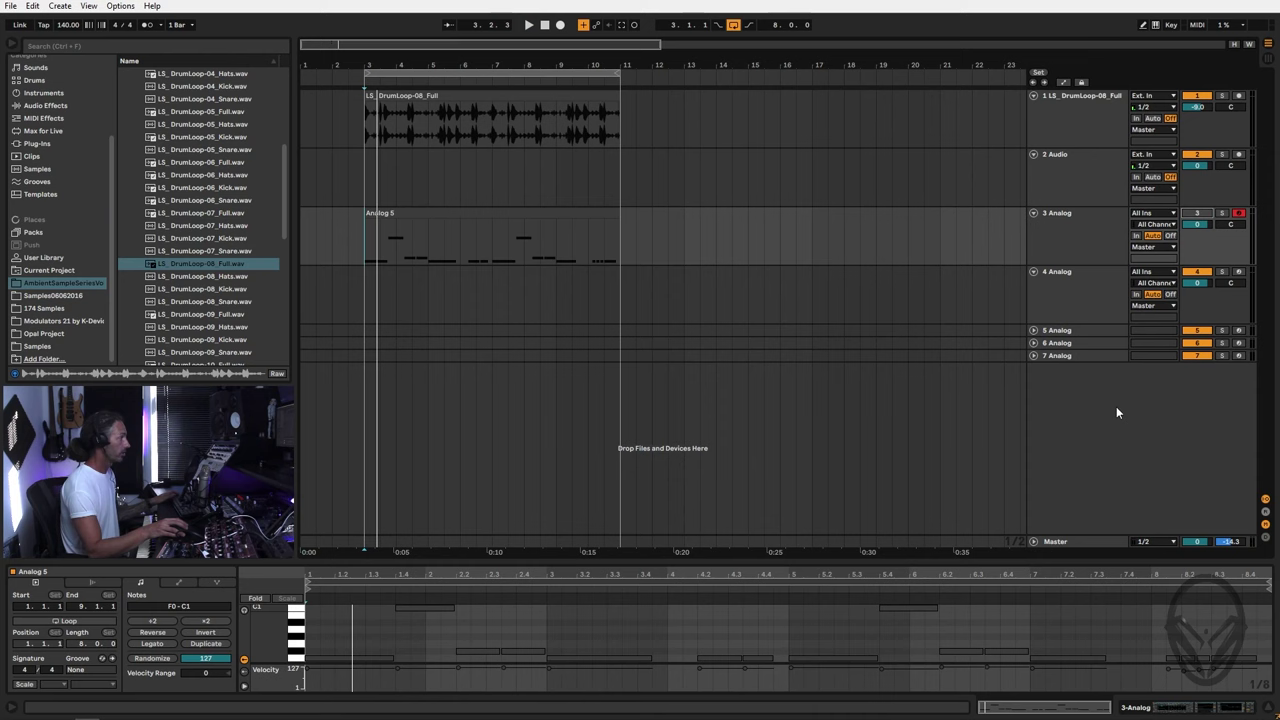
click(1083, 295)
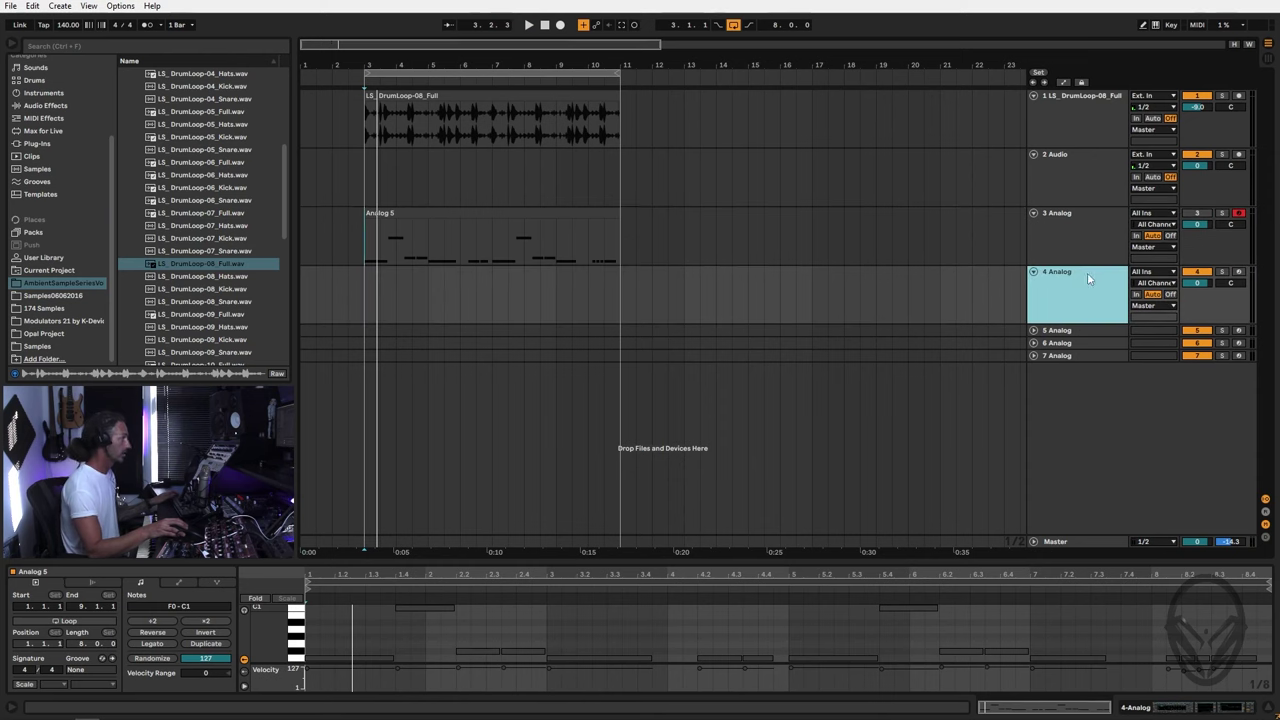
click(1240, 273)
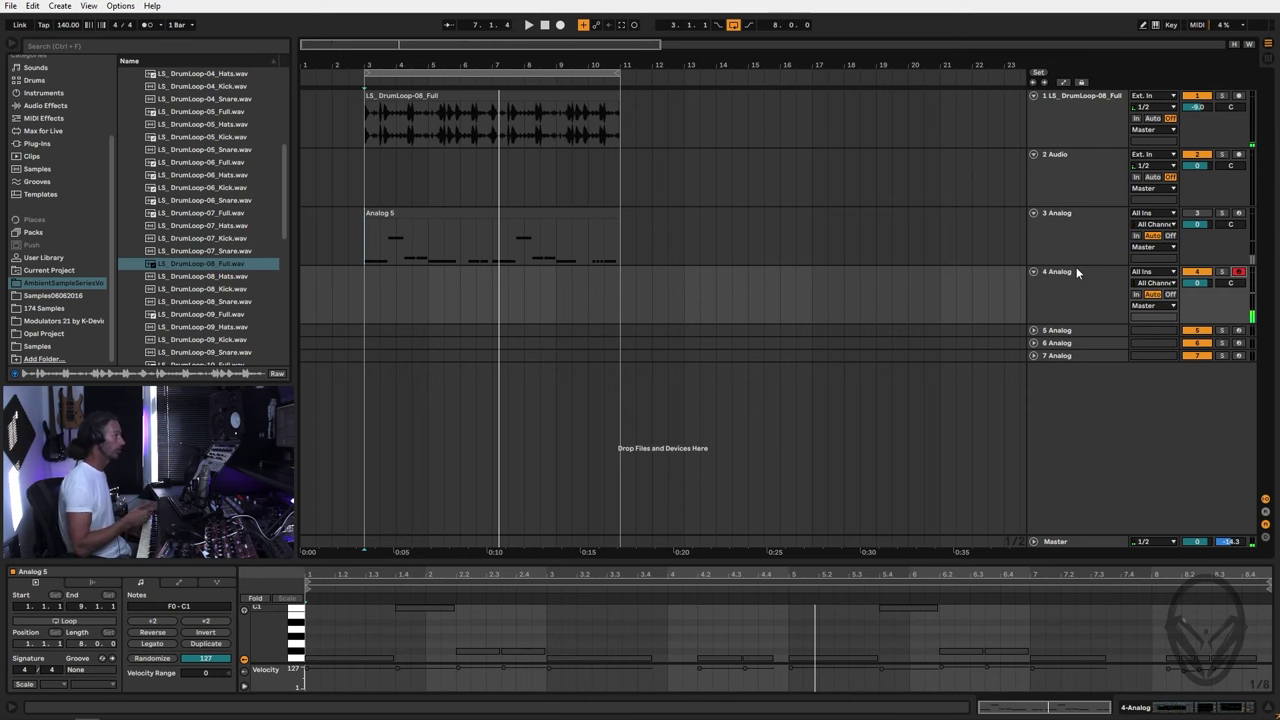
Step: Lower the volume of track 4 Analog to -5.0 dB in the Session View mixer while the loop plays
key(Tab)
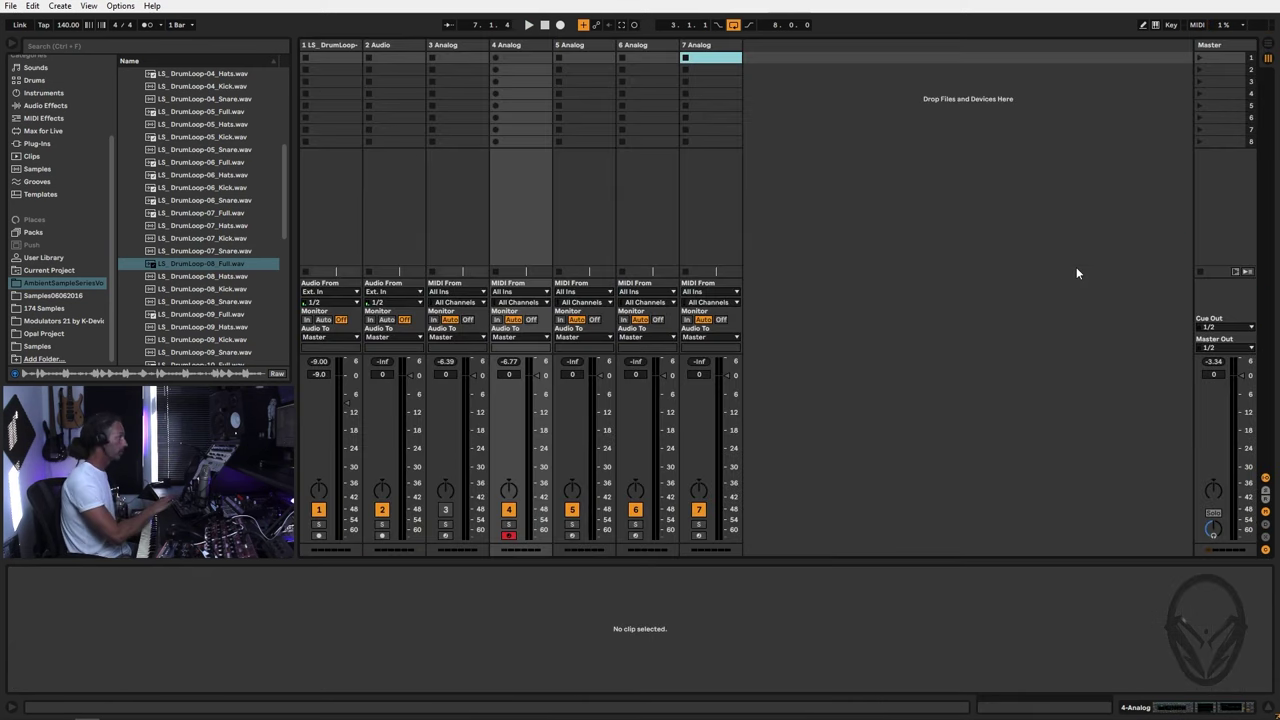
key(space)
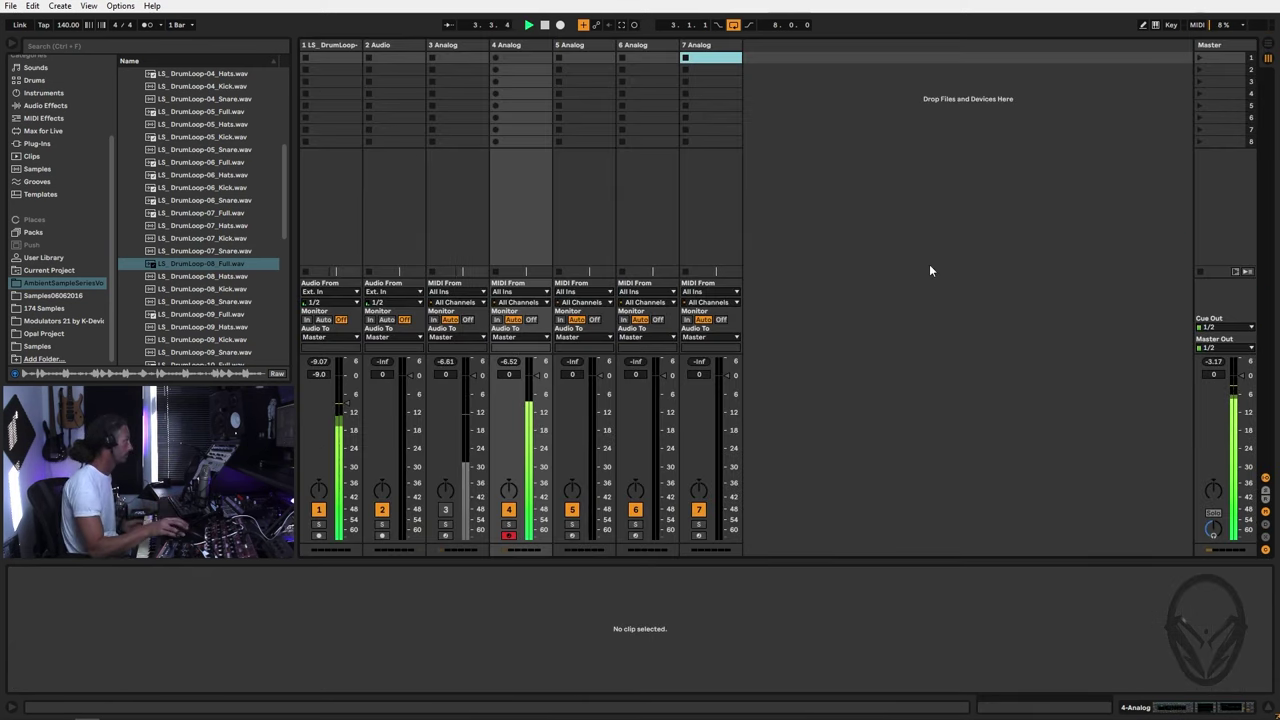
drag(538, 398, 538, 393)
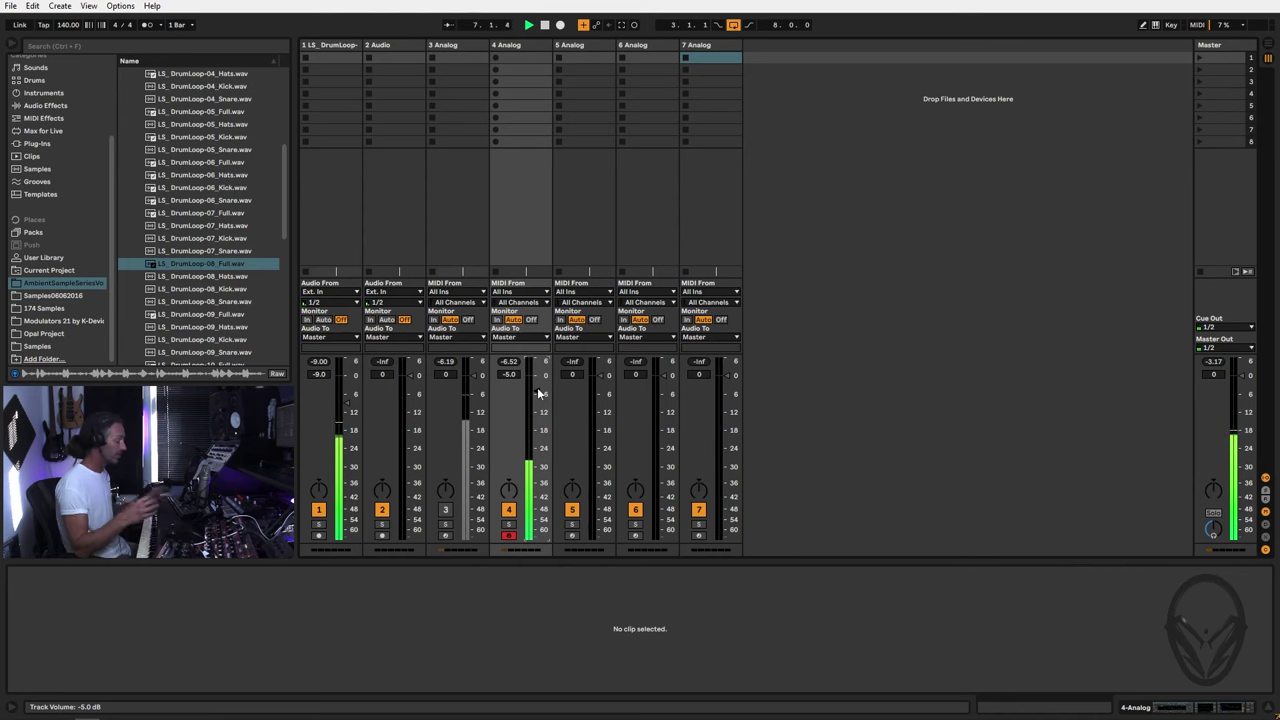
key(space)
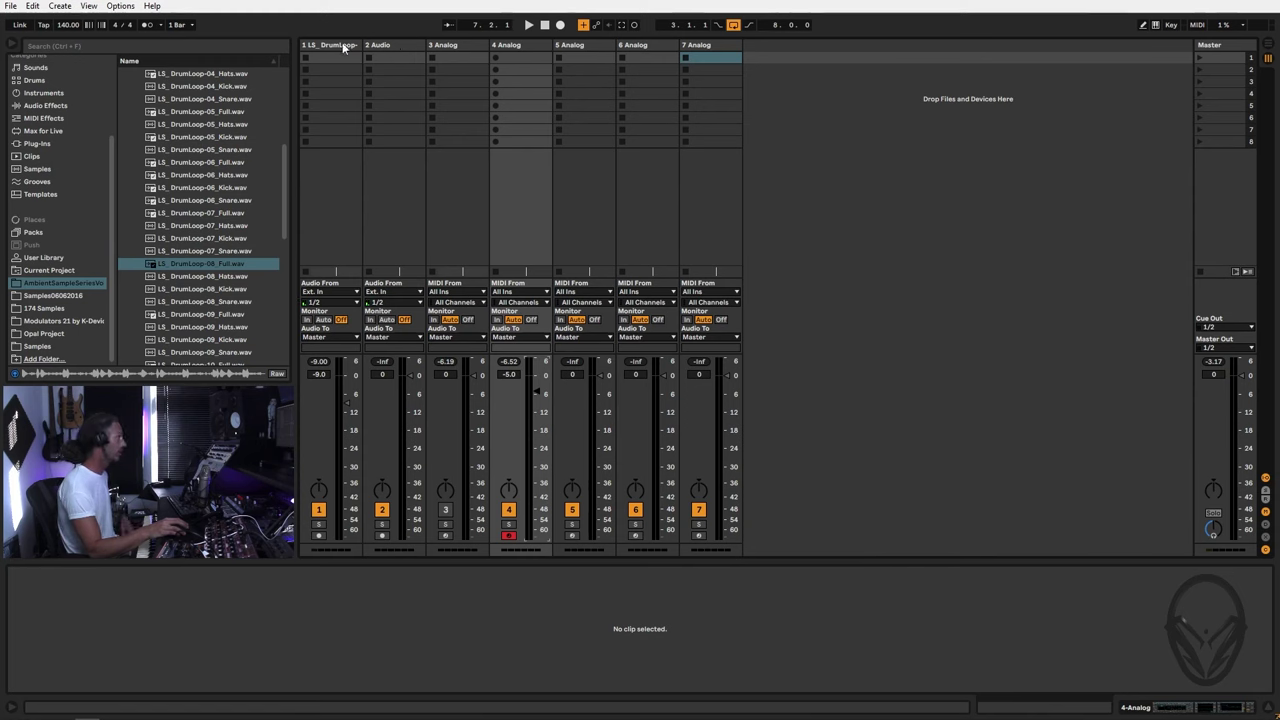
Step: Add a second Compressor to track 4's device chain and place it between the existing Compressor and EQ Eight
click(523, 47)
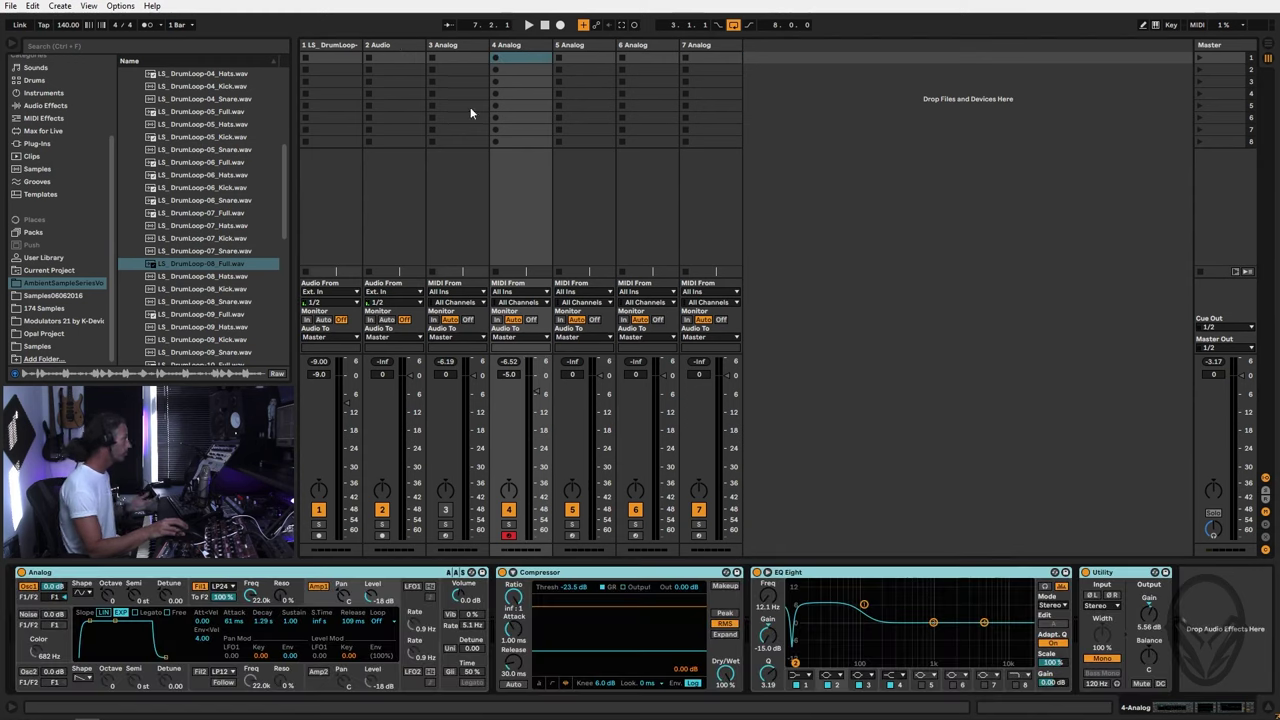
click(46, 106)
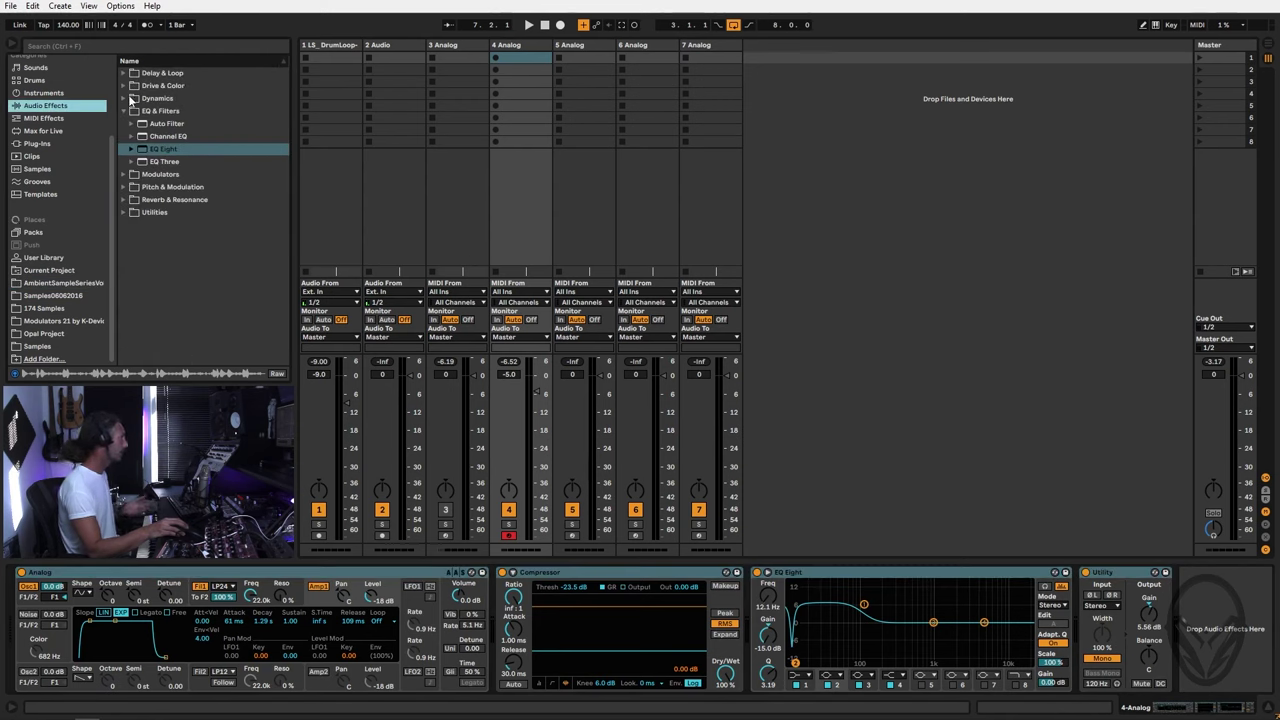
click(135, 98)
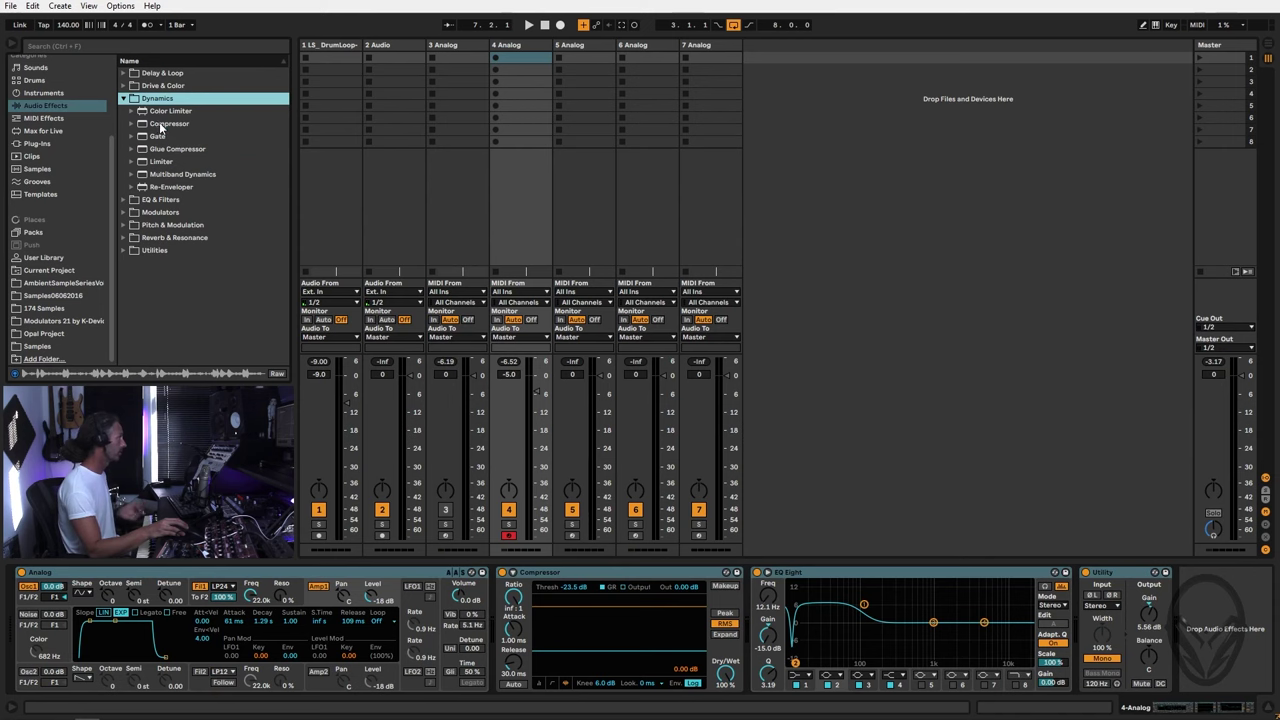
click(164, 124)
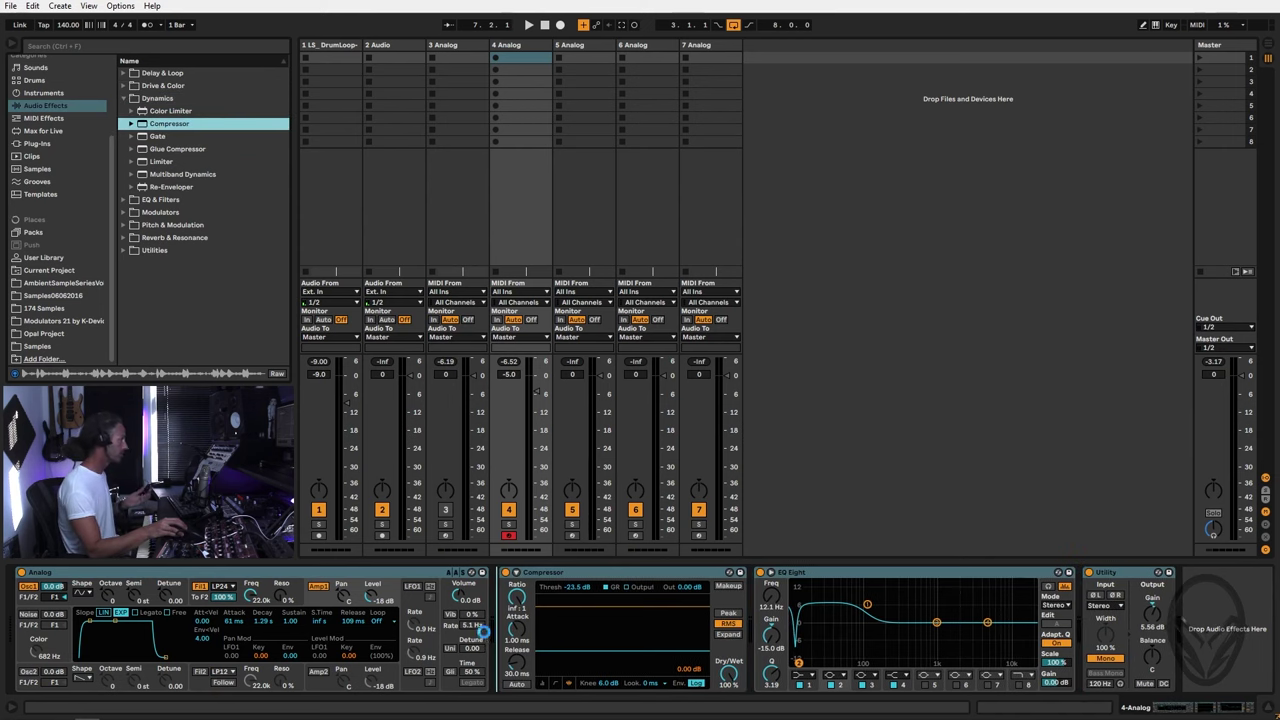
key(Return)
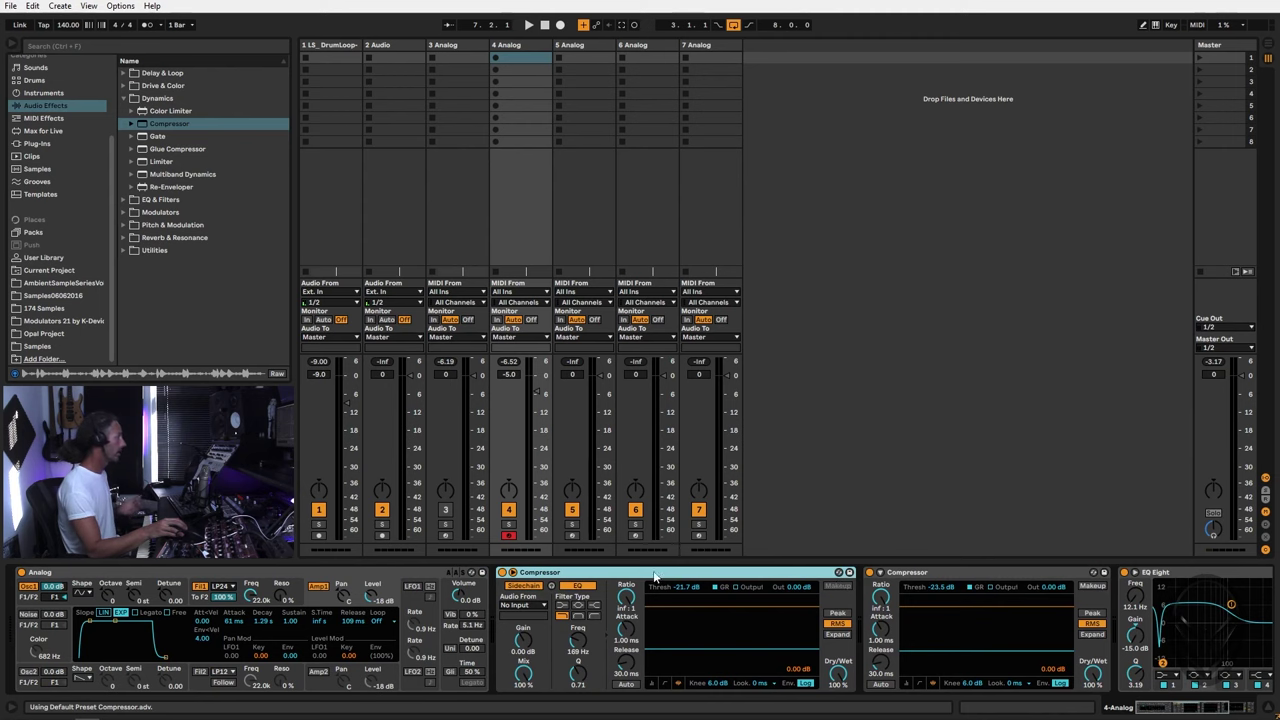
drag(620, 574, 1100, 575)
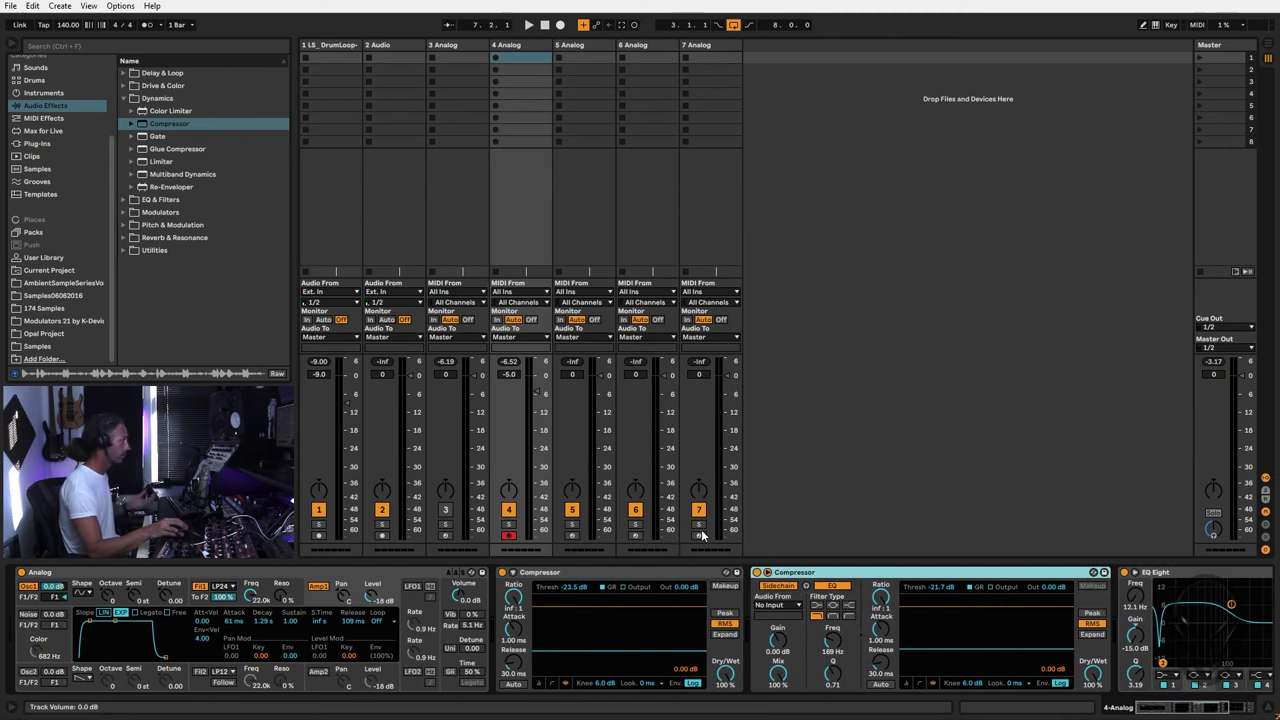
Step: Feed the new Compressor's sidechain from 1-LS_DrumLoop-08 Full and set its enabled sidechain EQ frequency to 250 Hz
click(780, 605)
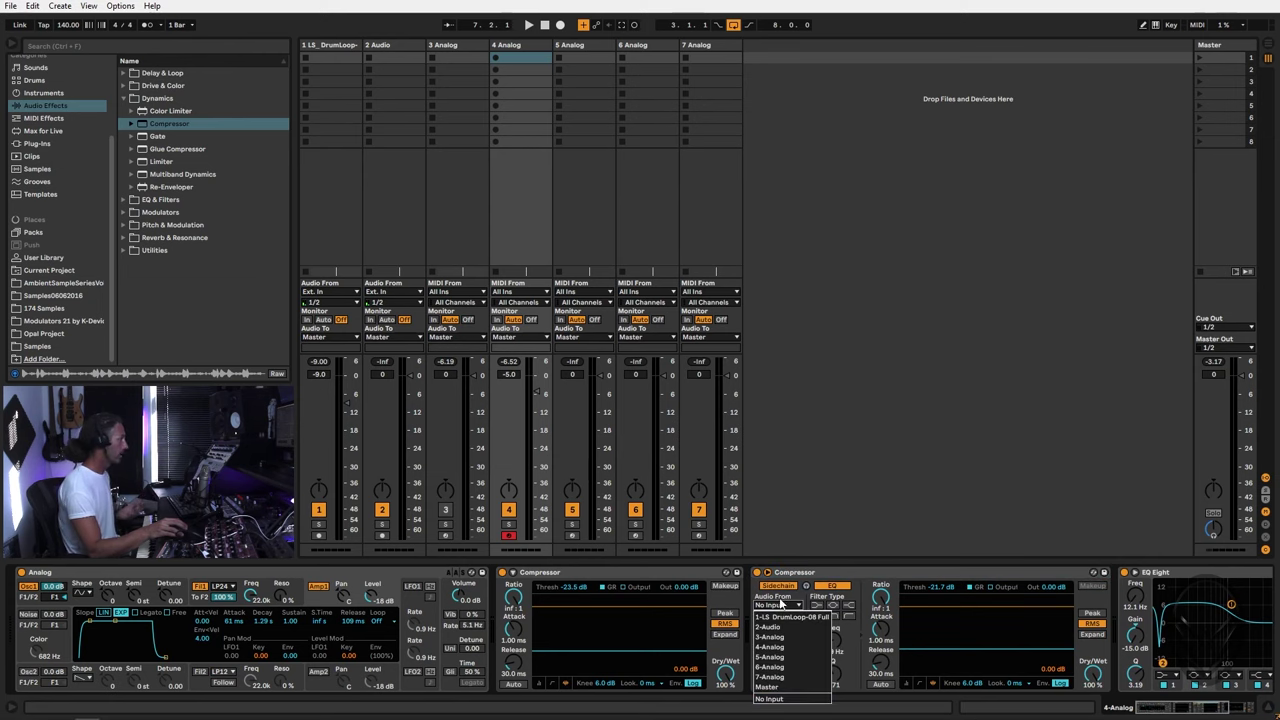
click(783, 621)
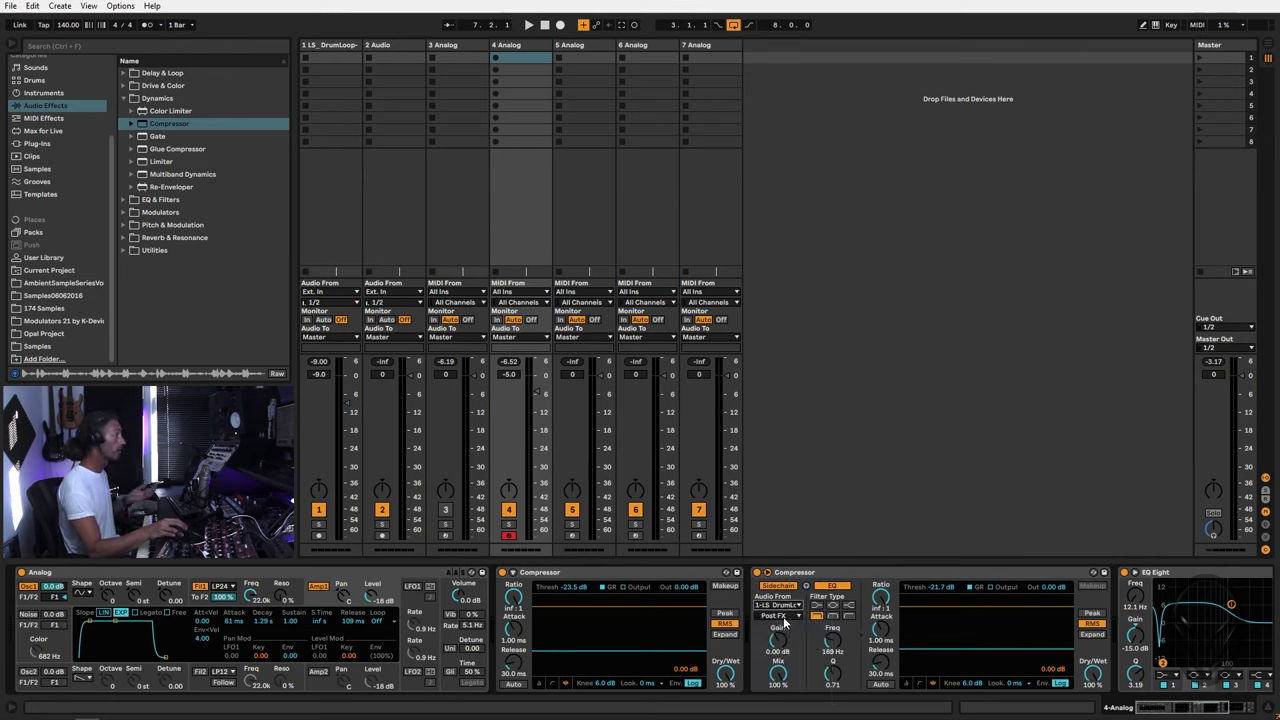
click(834, 585)
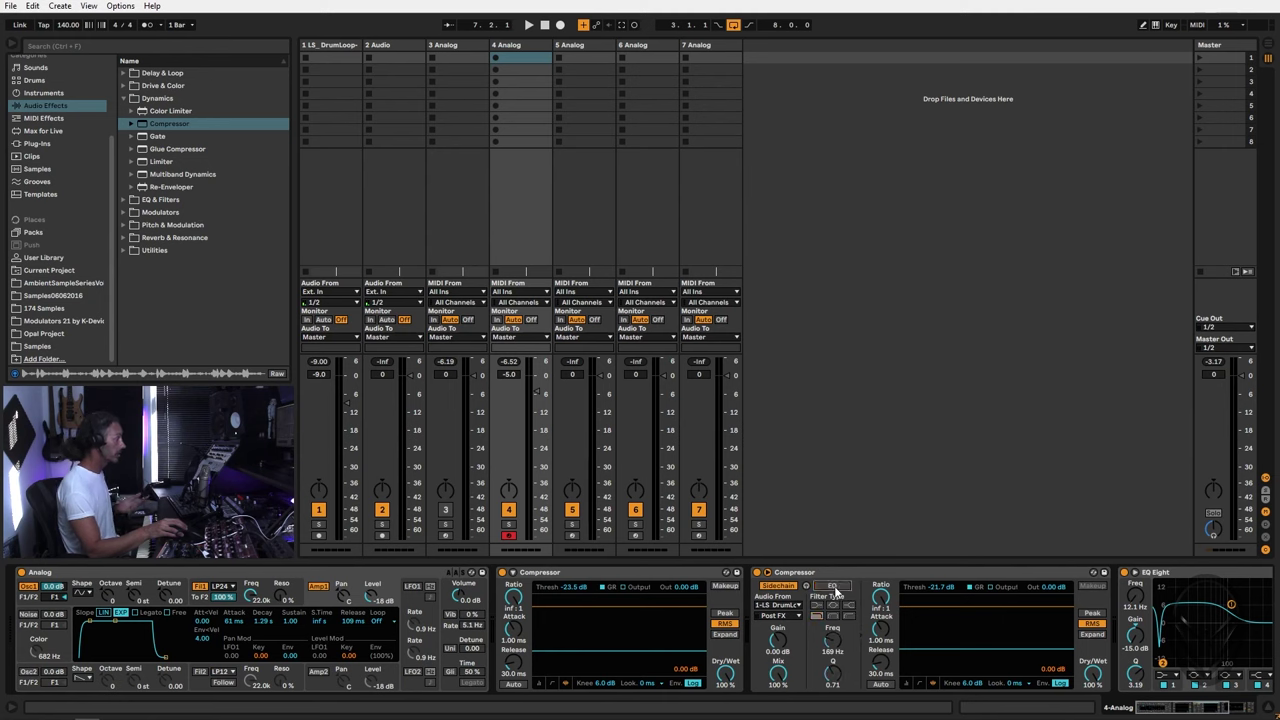
click(835, 587)
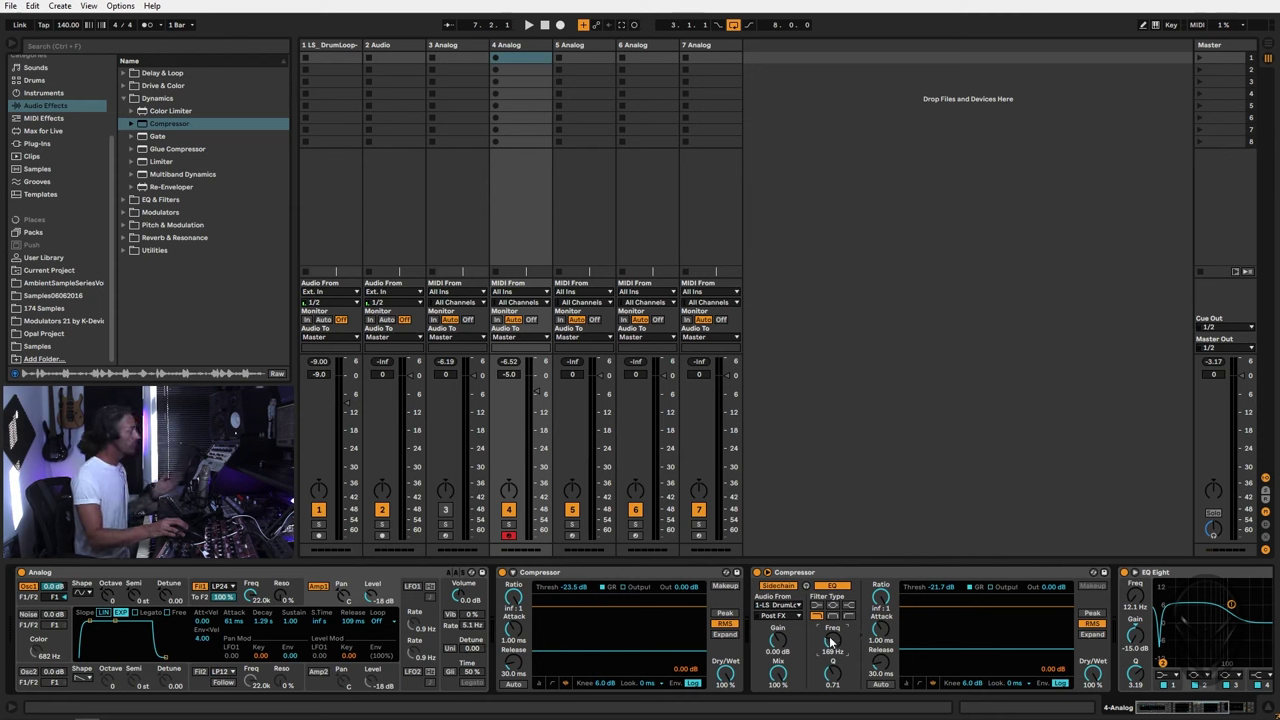
drag(830, 651, 830, 638)
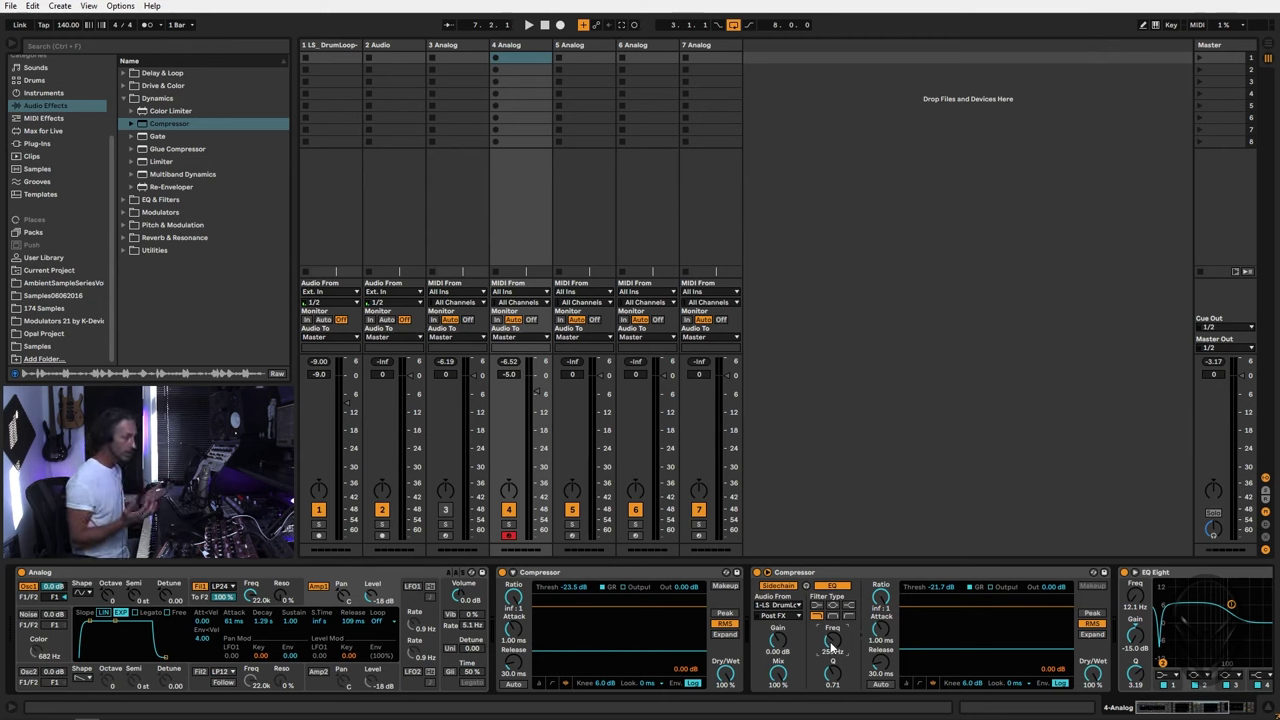
drag(830, 648, 830, 639)
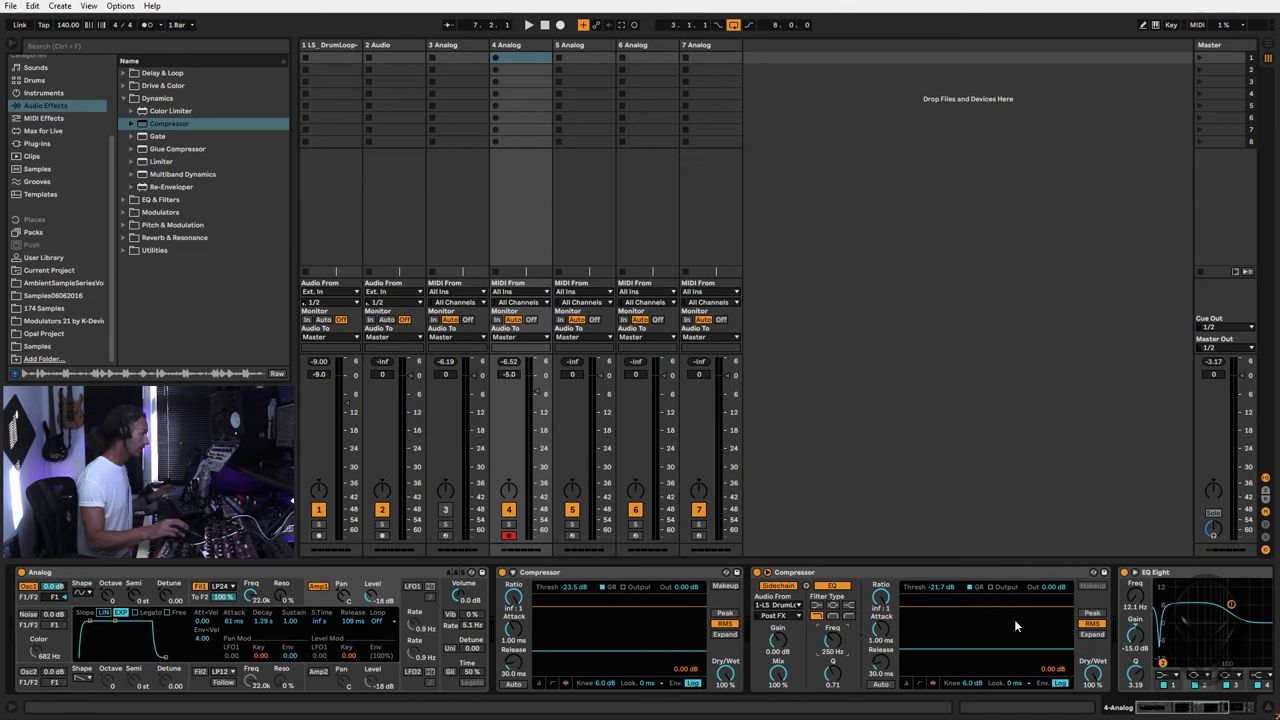
Step: Try the sidechain Compressor's threshold at -32.1 dB, and settle on -20.1 dB while playing the bass over the drum loop
key(space)
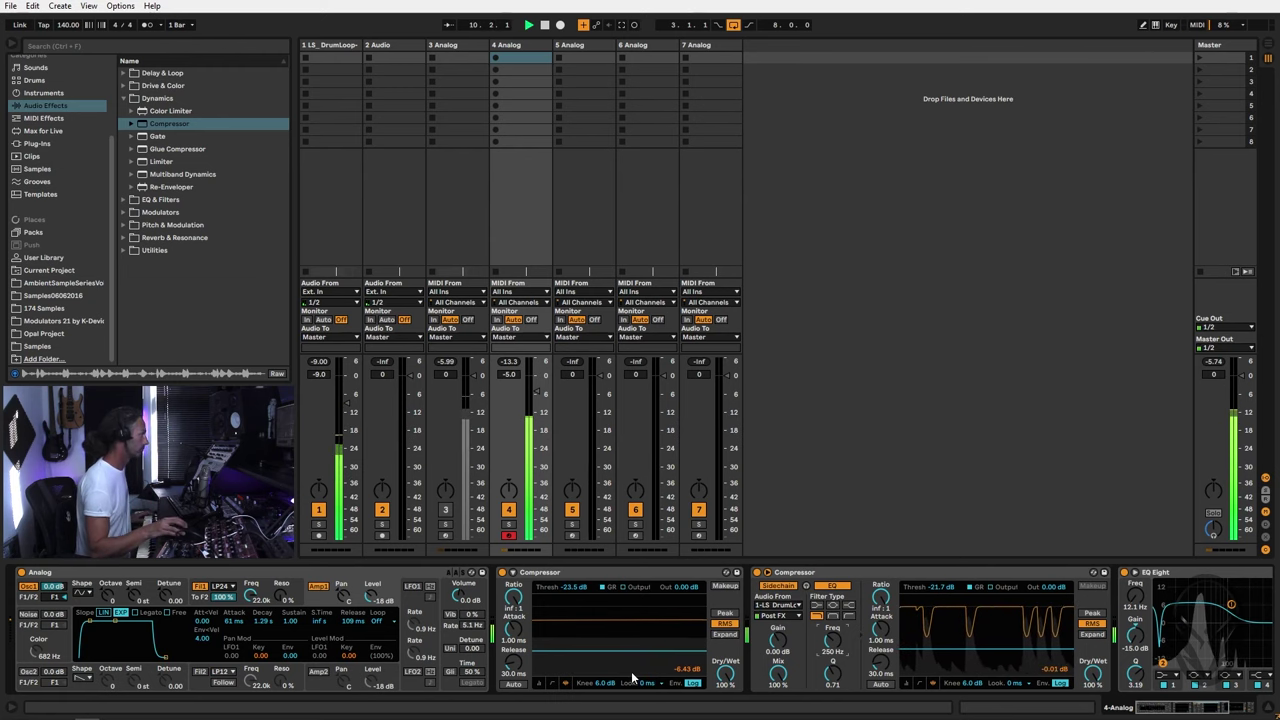
drag(919, 651, 919, 659)
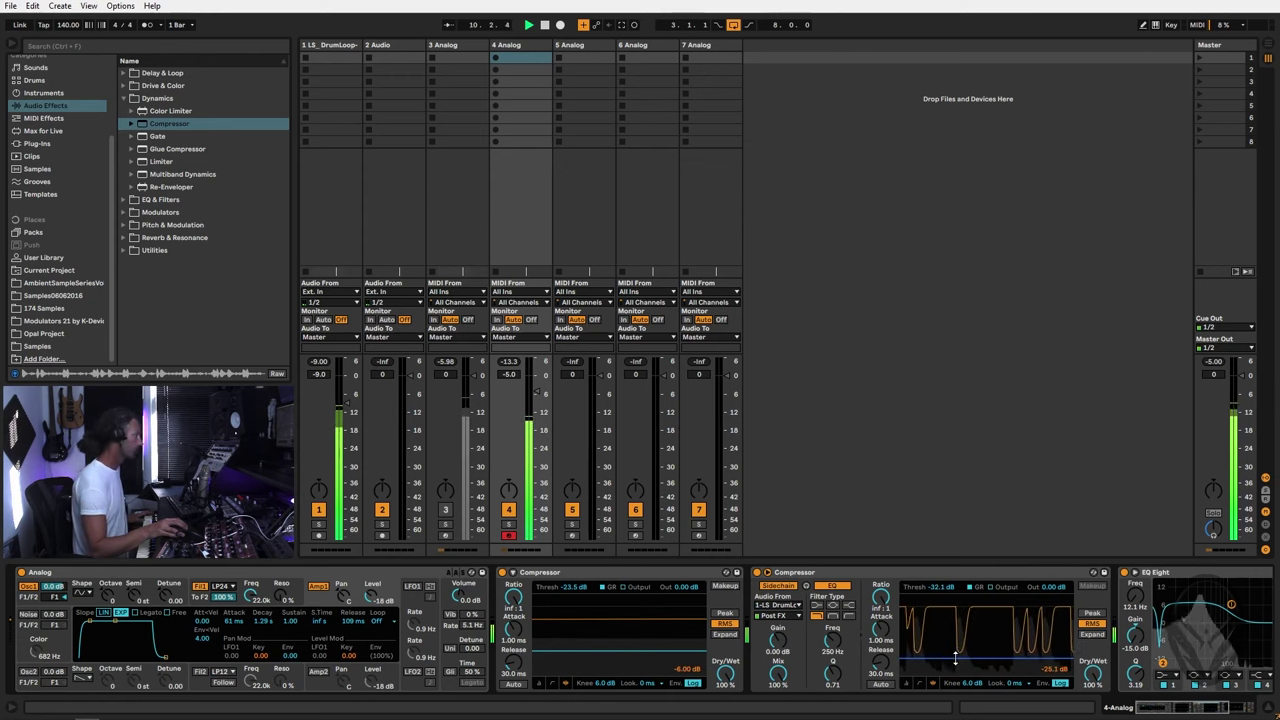
key(space)
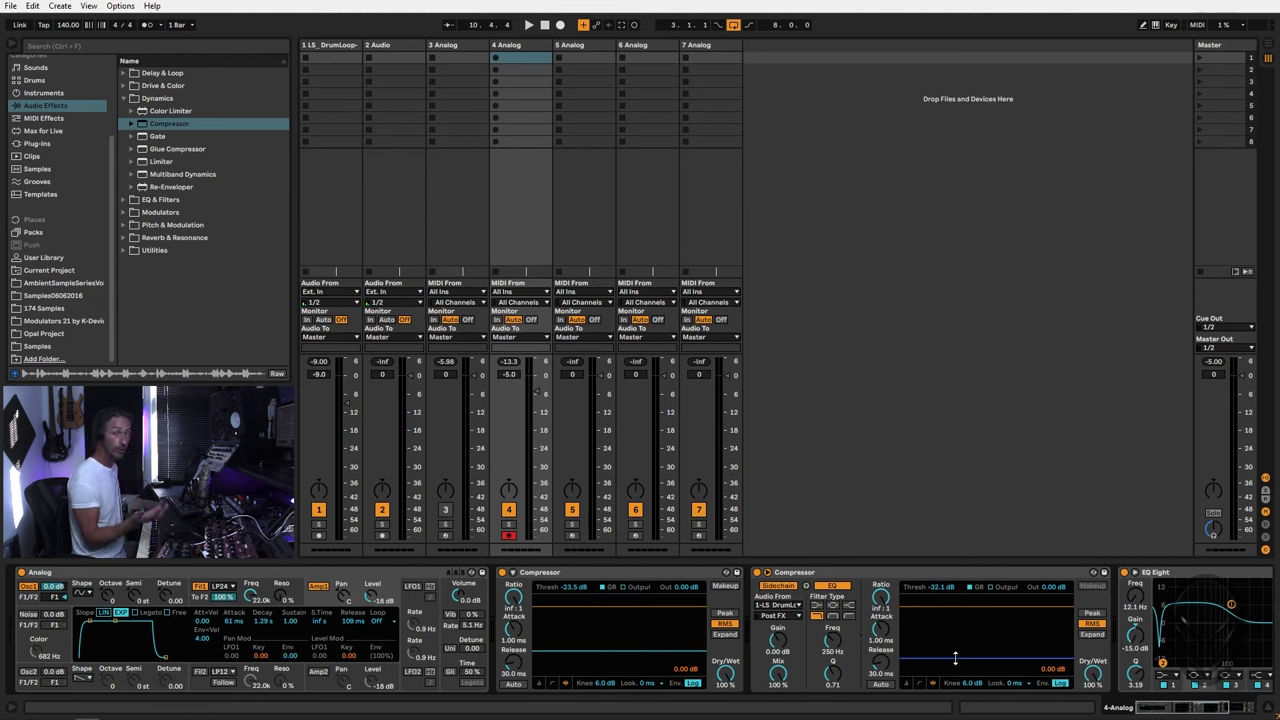
key(space)
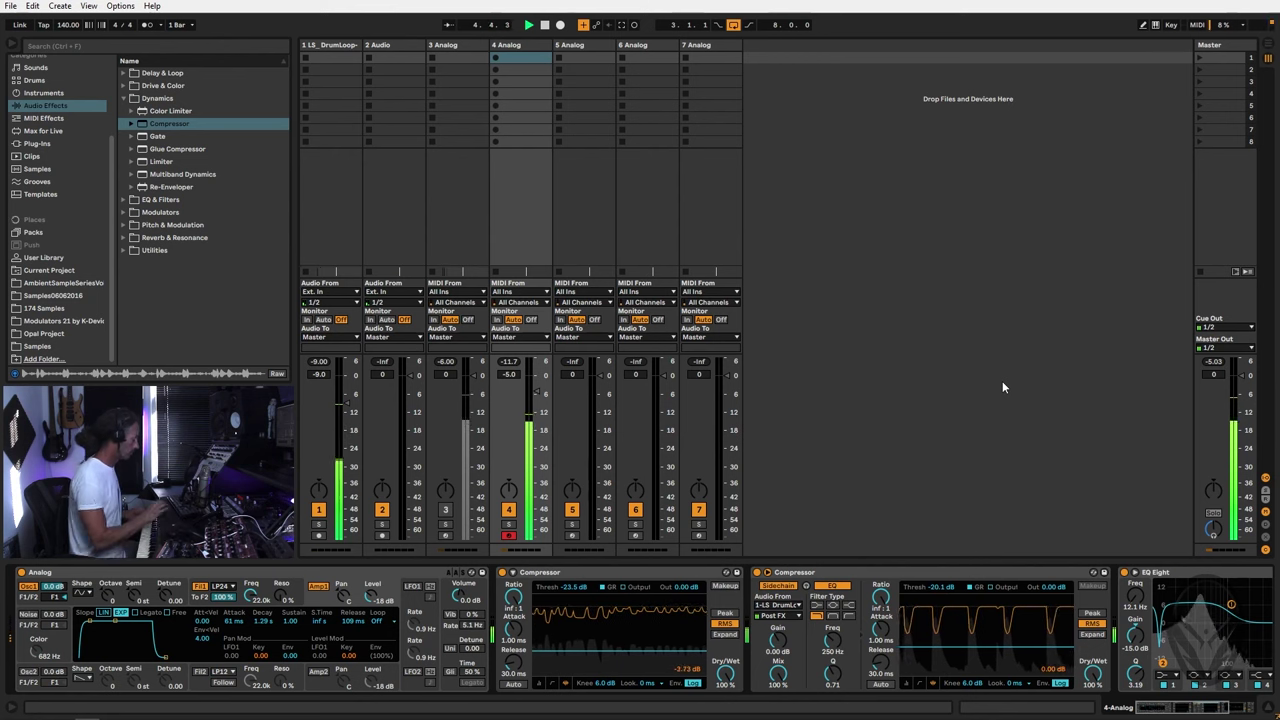
Step: Record a new eight-bar bass line of short repeated notes on track 4 over the drum loop in the Arrangement View
key(Tab)
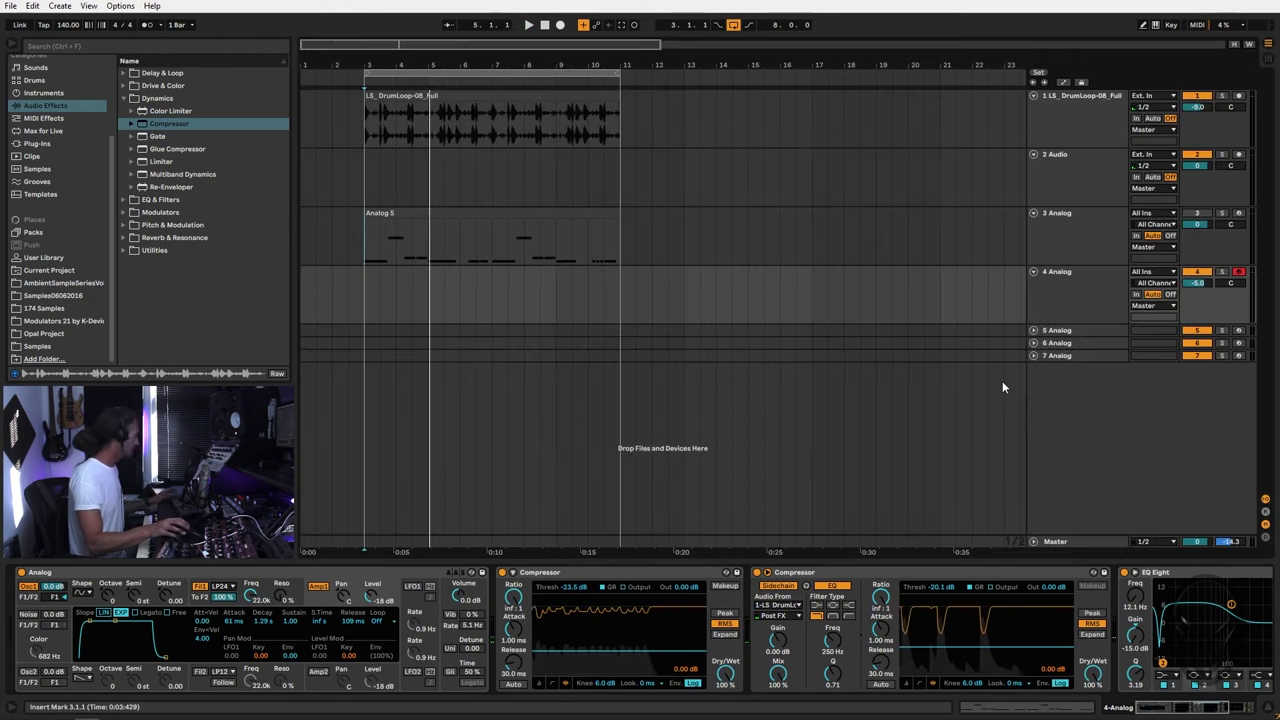
click(560, 25)
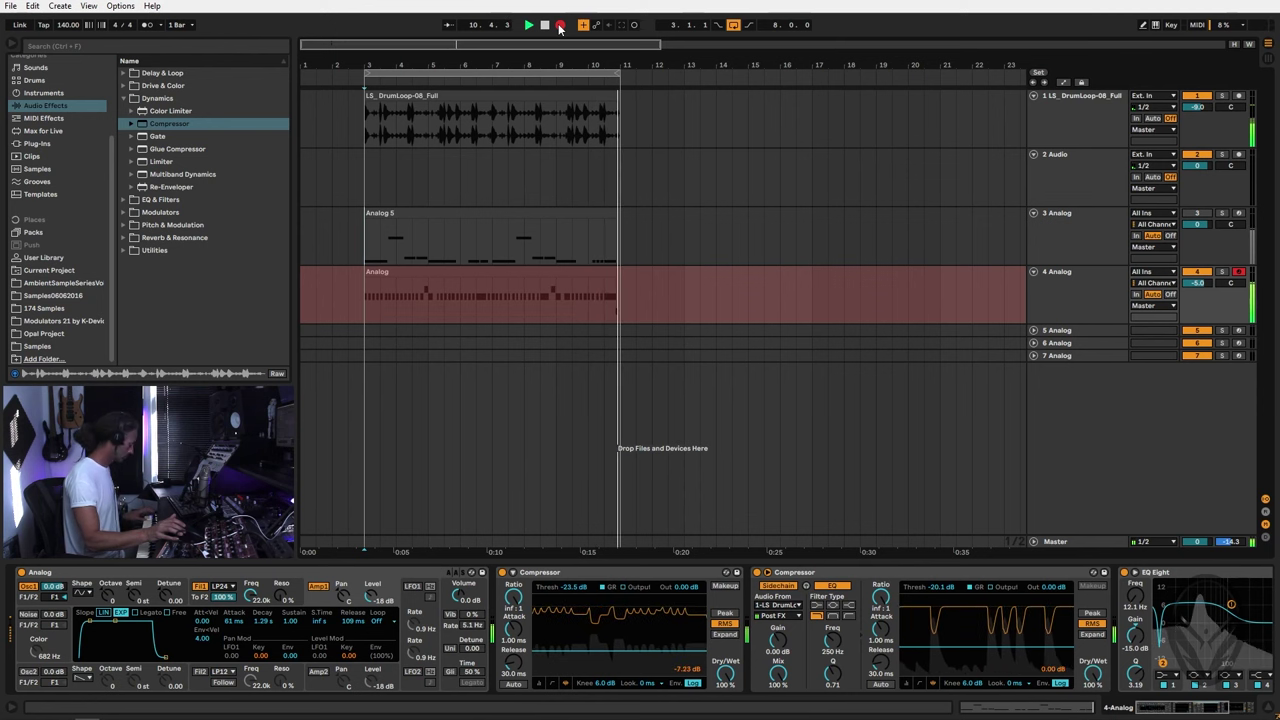
click(560, 25)
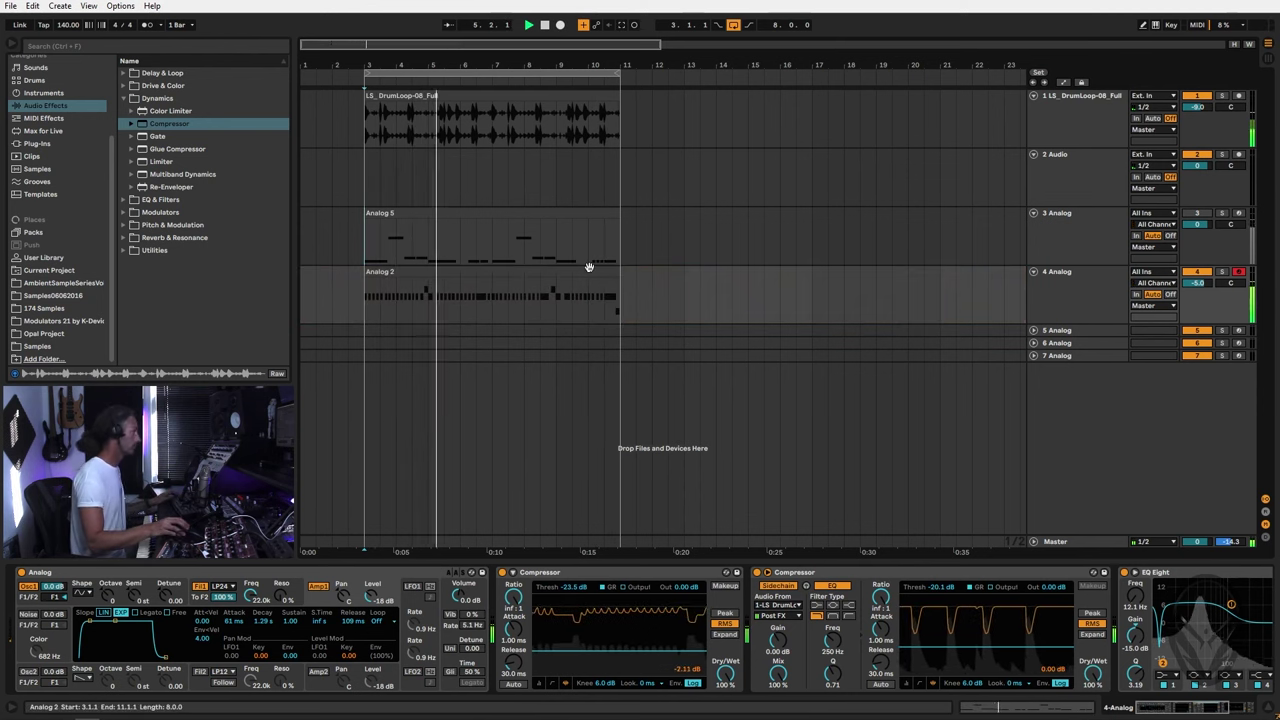
Step: Open the new bass clip on track 4, set its fixed grid to 1/8 and quantize all of its notes
click(588, 269)
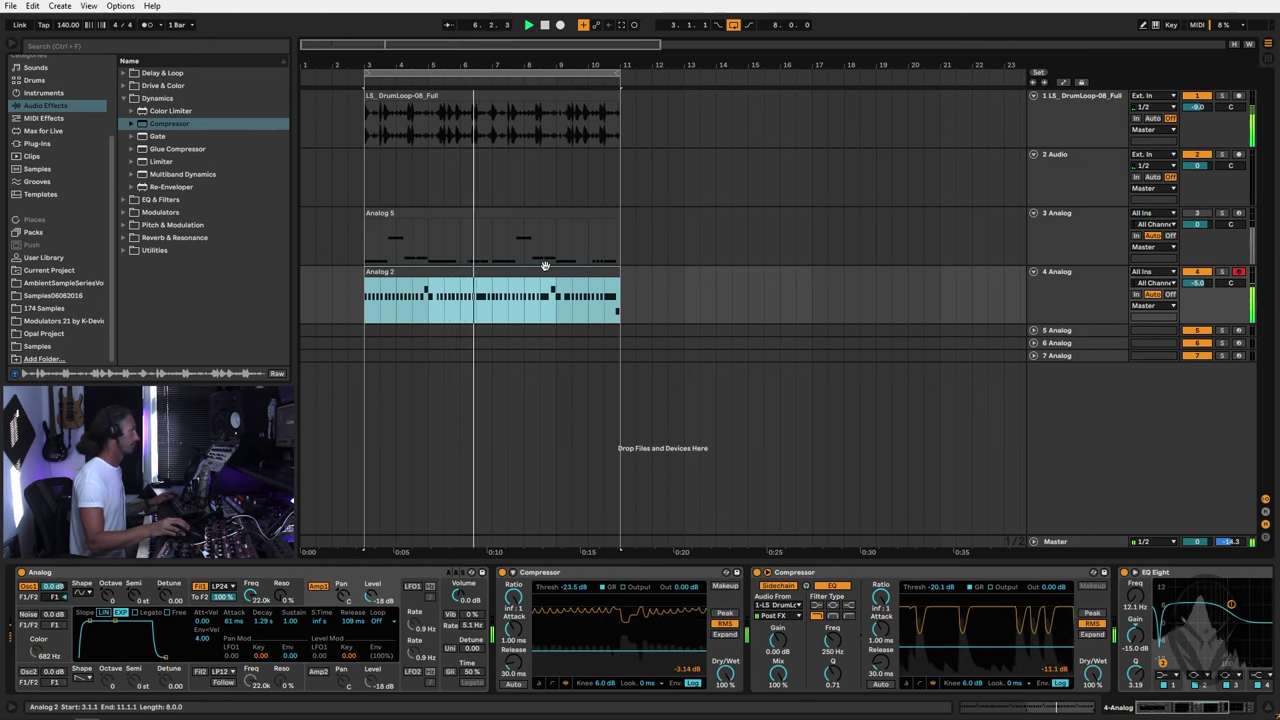
key(shift+Tab)
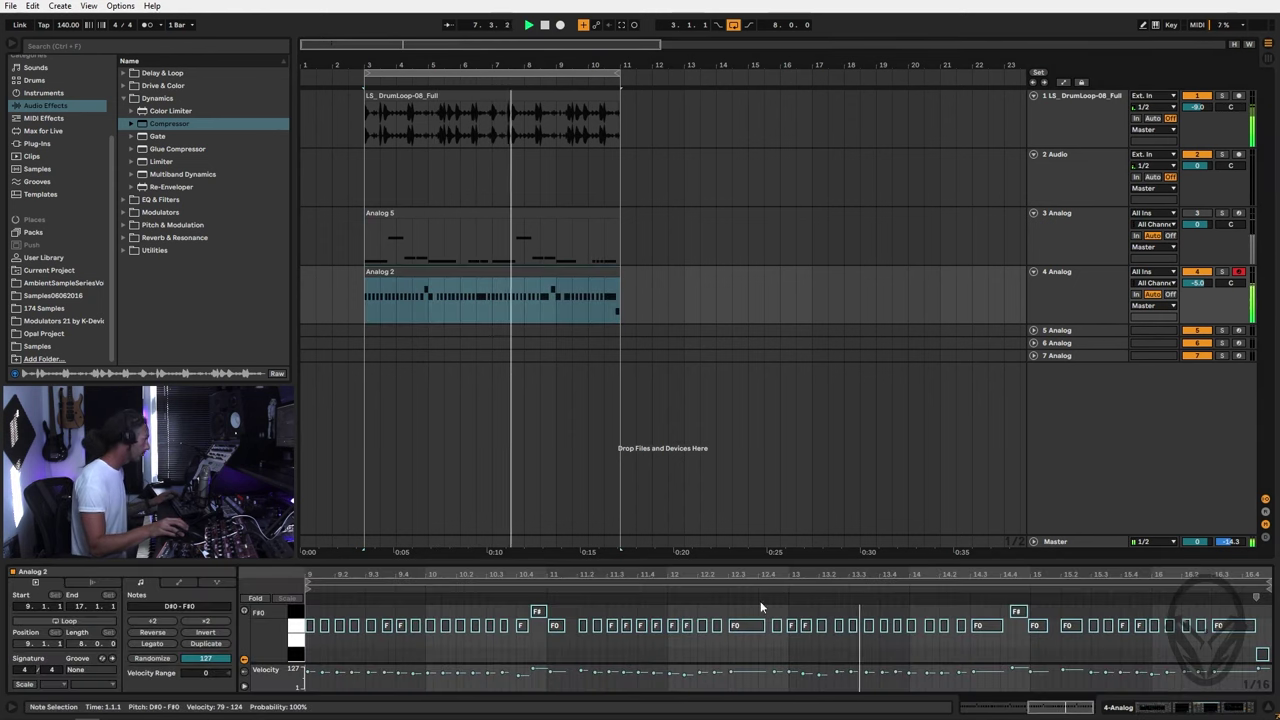
right_click(760, 655)
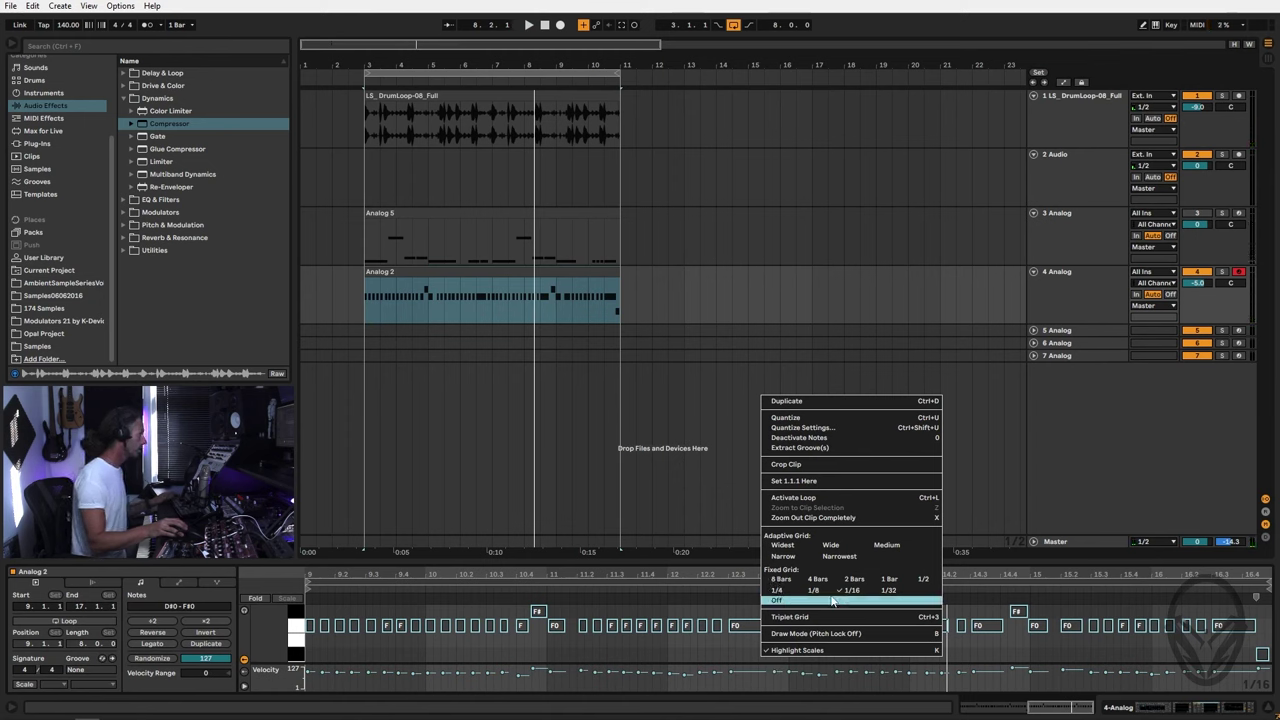
click(813, 590)
right_click(808, 641)
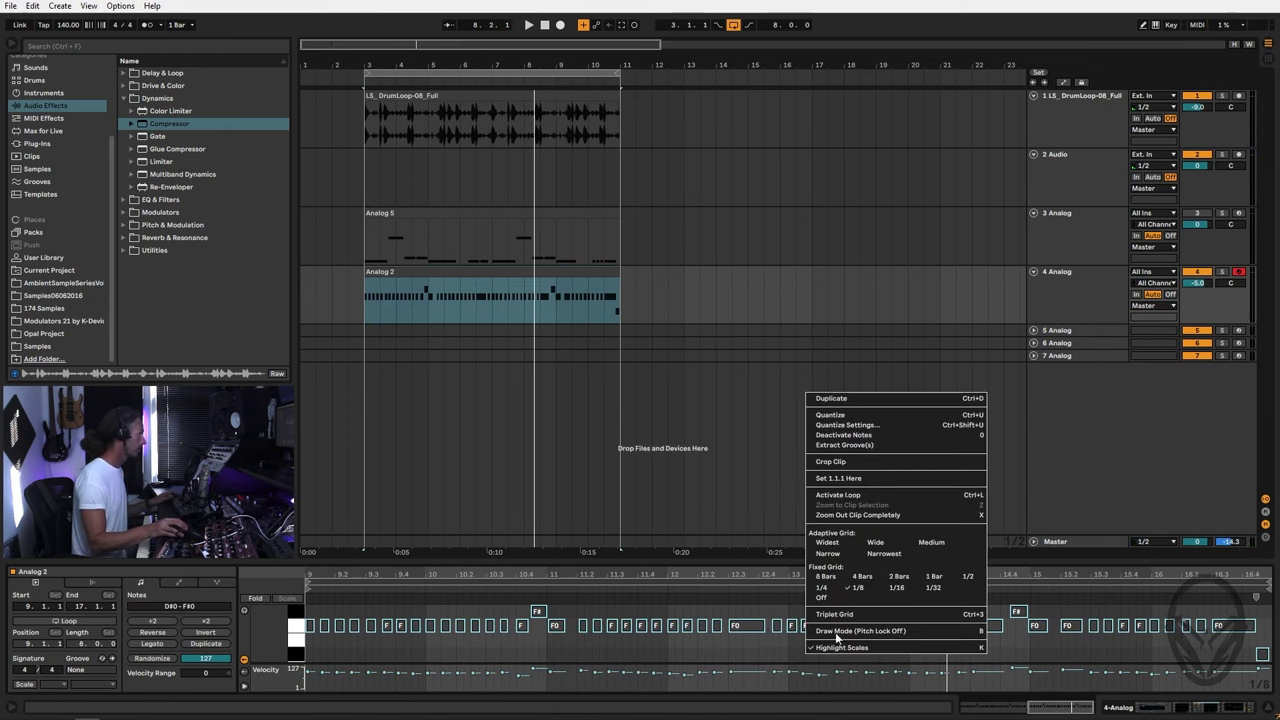
click(852, 415)
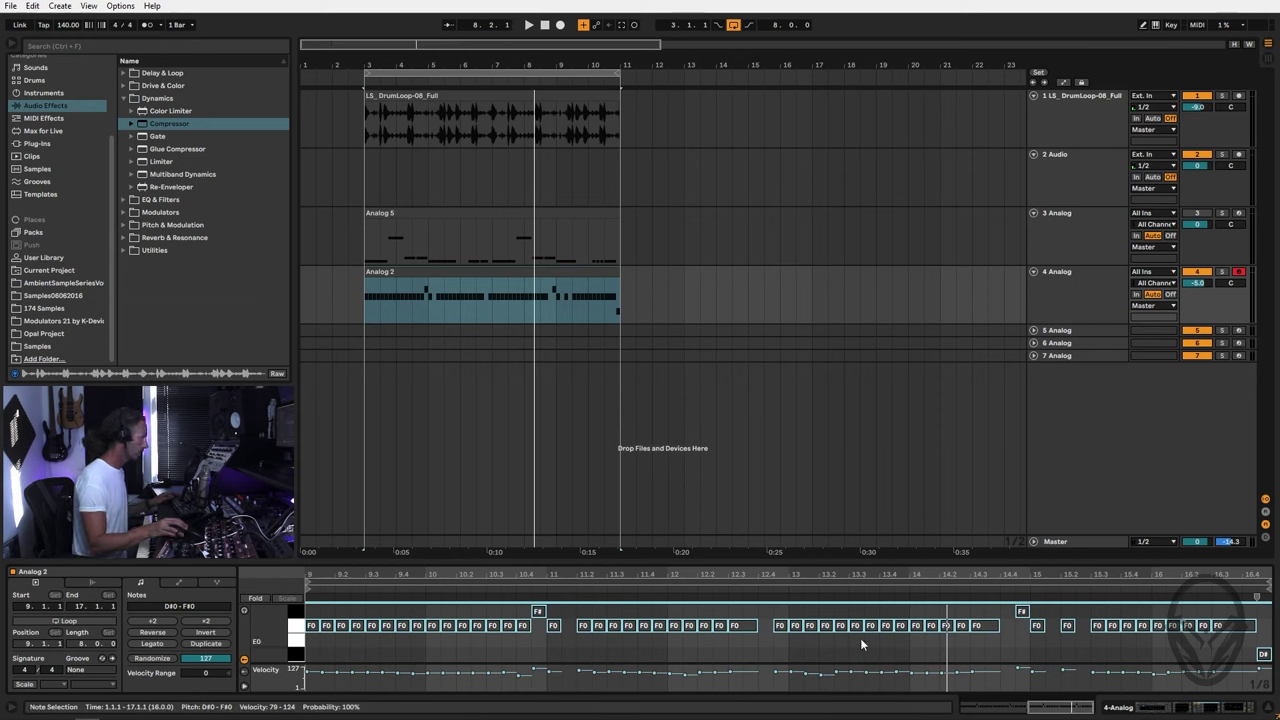
Step: Mute the drum loop on track 1 and check the quantized bass notes on track 4 on their own
click(1204, 98)
key(space)
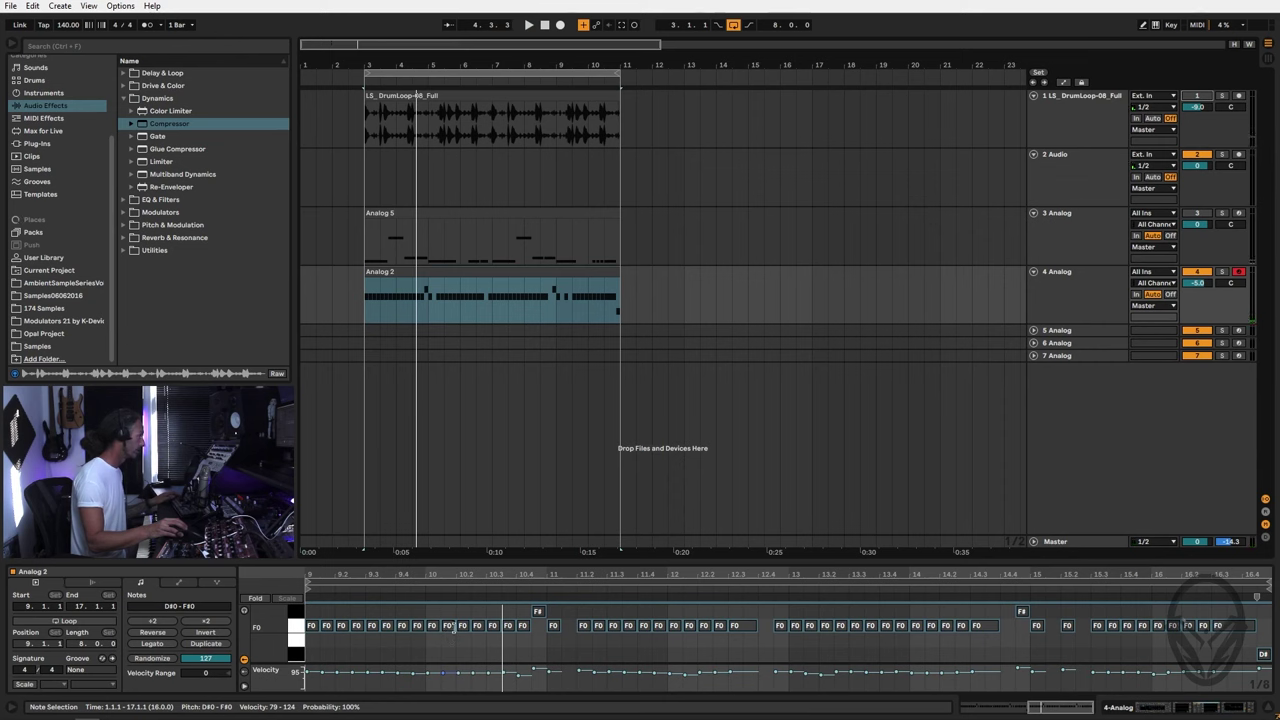
drag(451, 569, 451, 590)
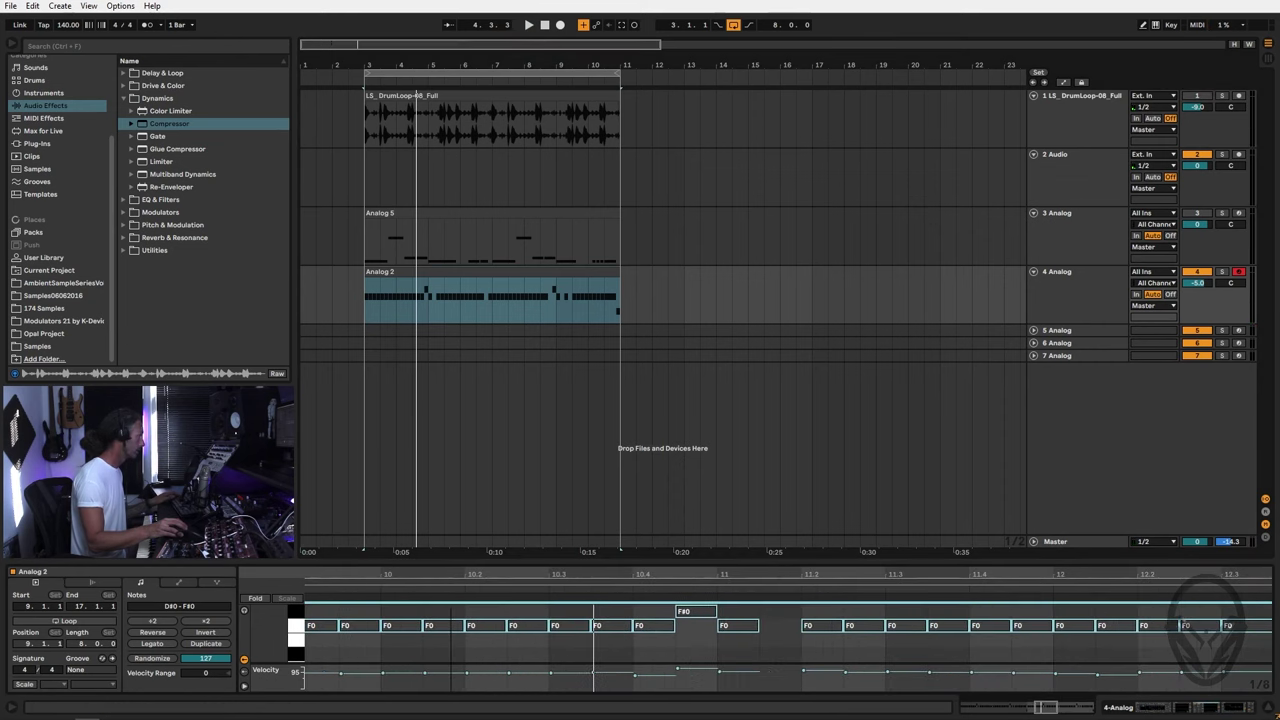
Step: Shorten all notes of the bass clip on track 4 slightly, leaving small gaps between the repeated notes
drag(464, 626, 459, 627)
key(space)
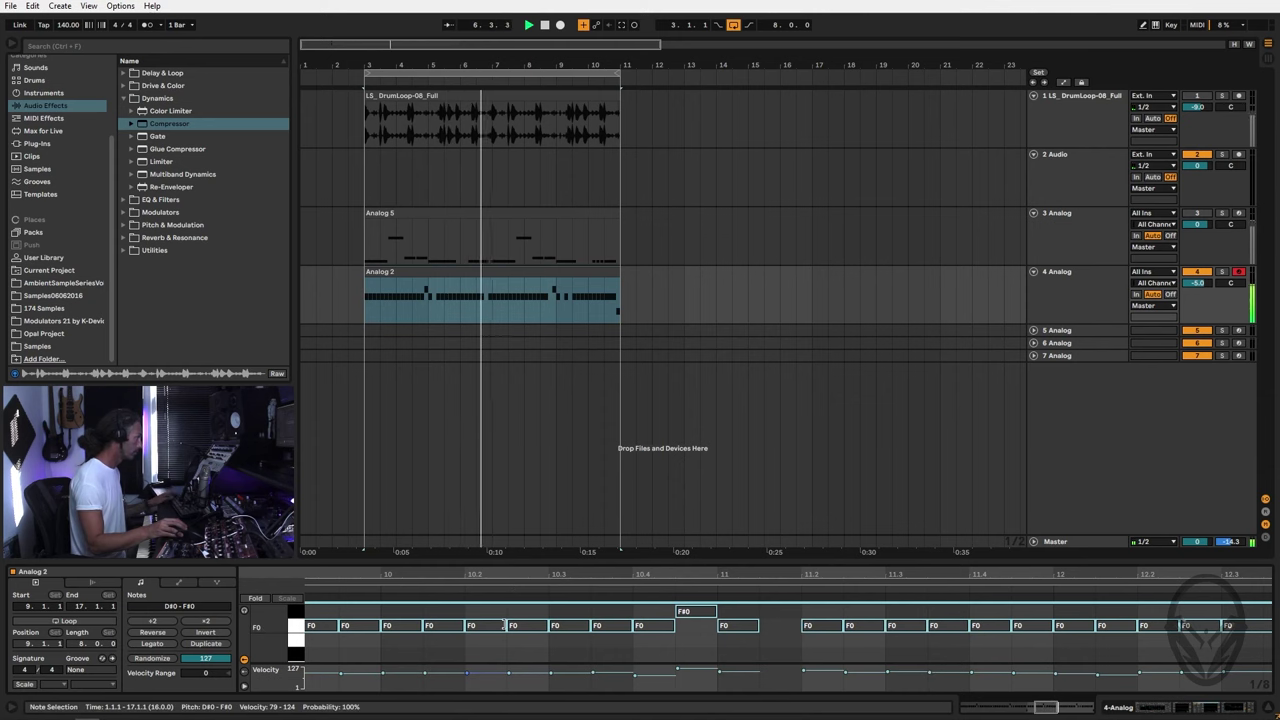
click(501, 625)
key(ctrl+a)
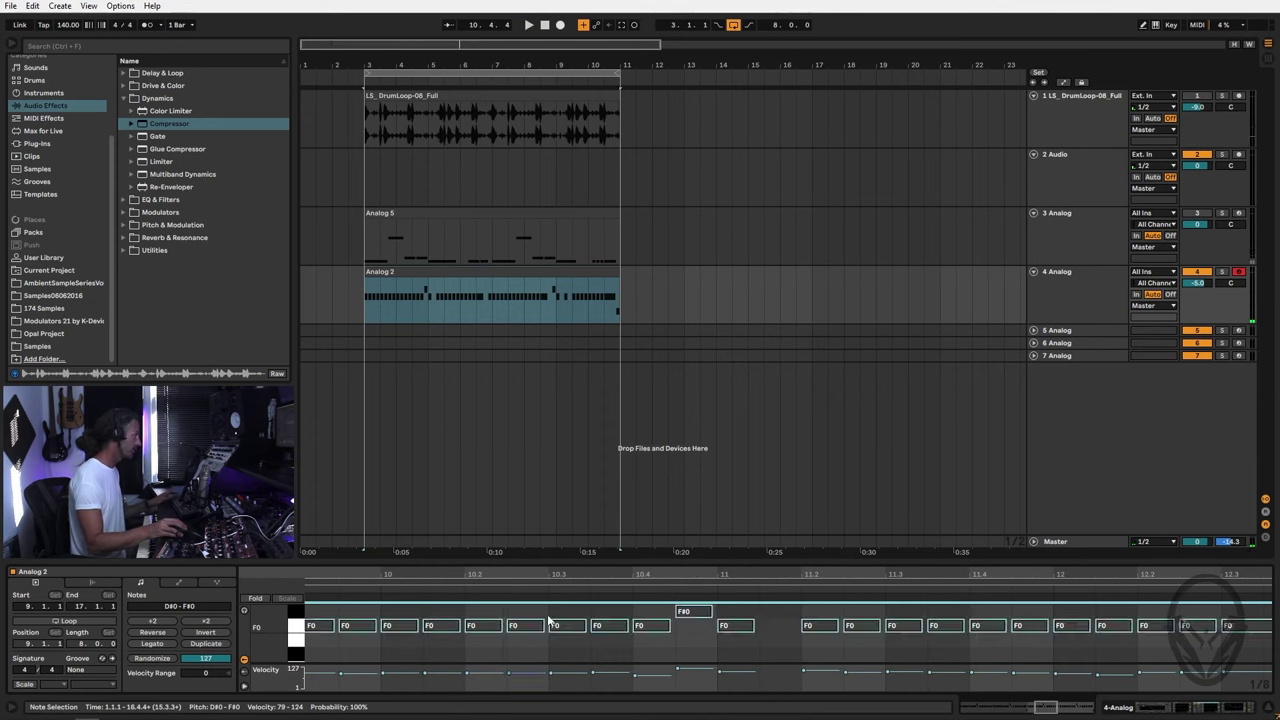
Step: Unmute the drum loop and compare the bass lines of track 4 and track 3 against it, muting track 4 for the second
click(1077, 282)
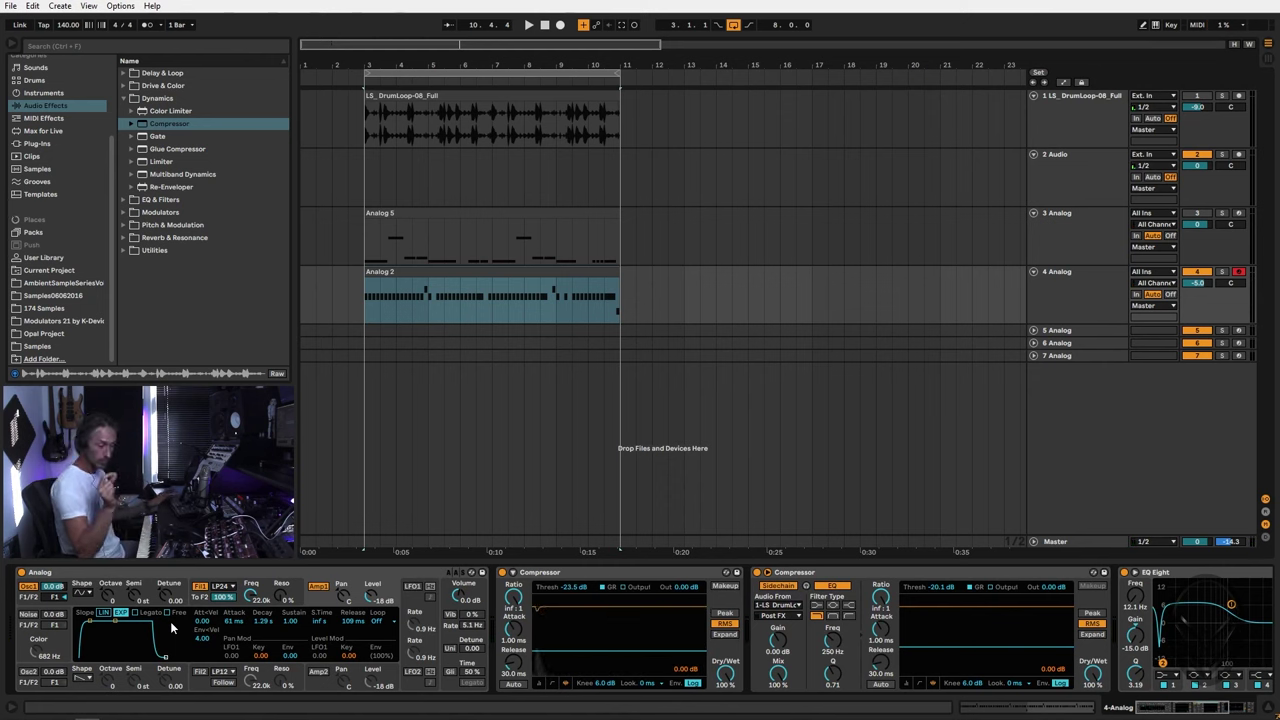
key(space)
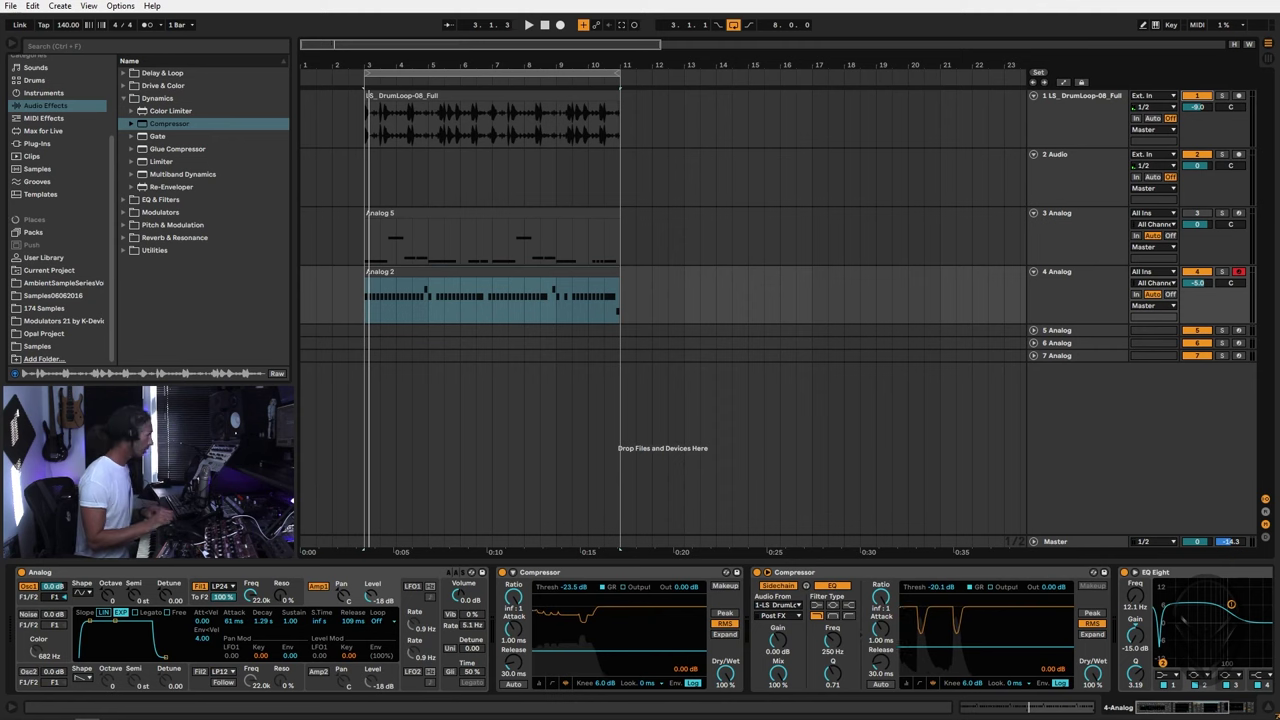
click(1221, 214)
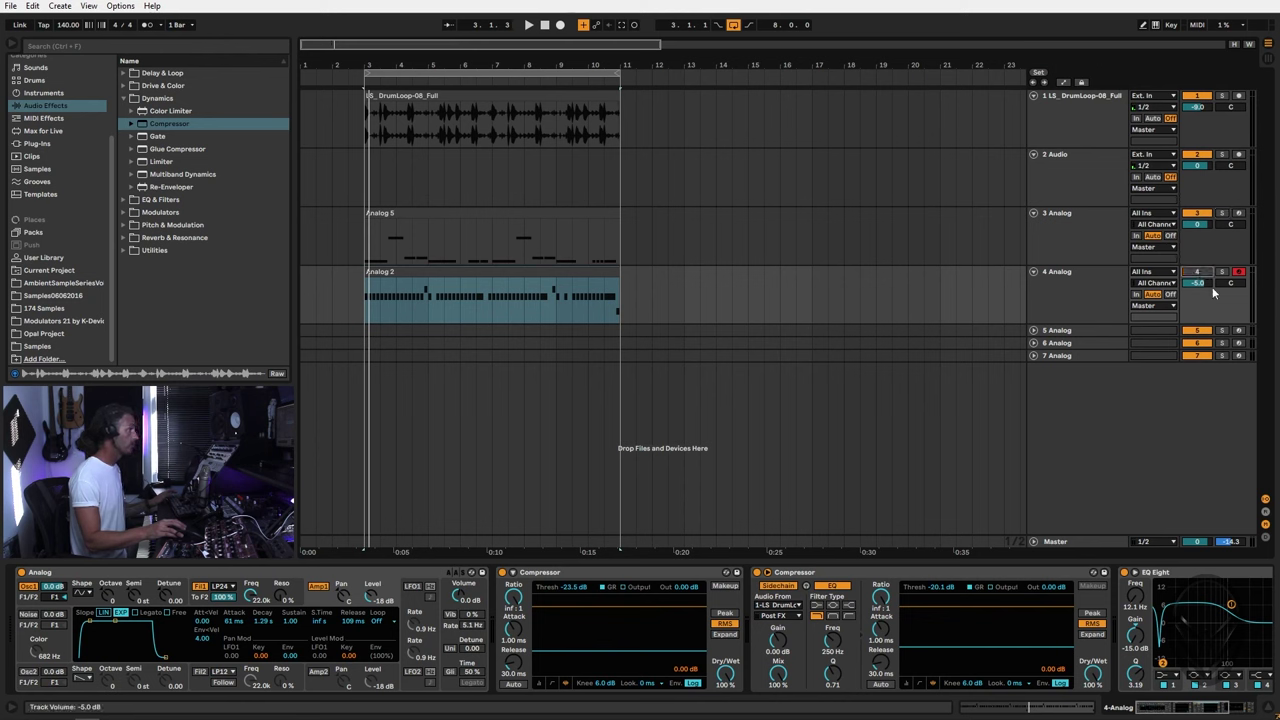
key(space)
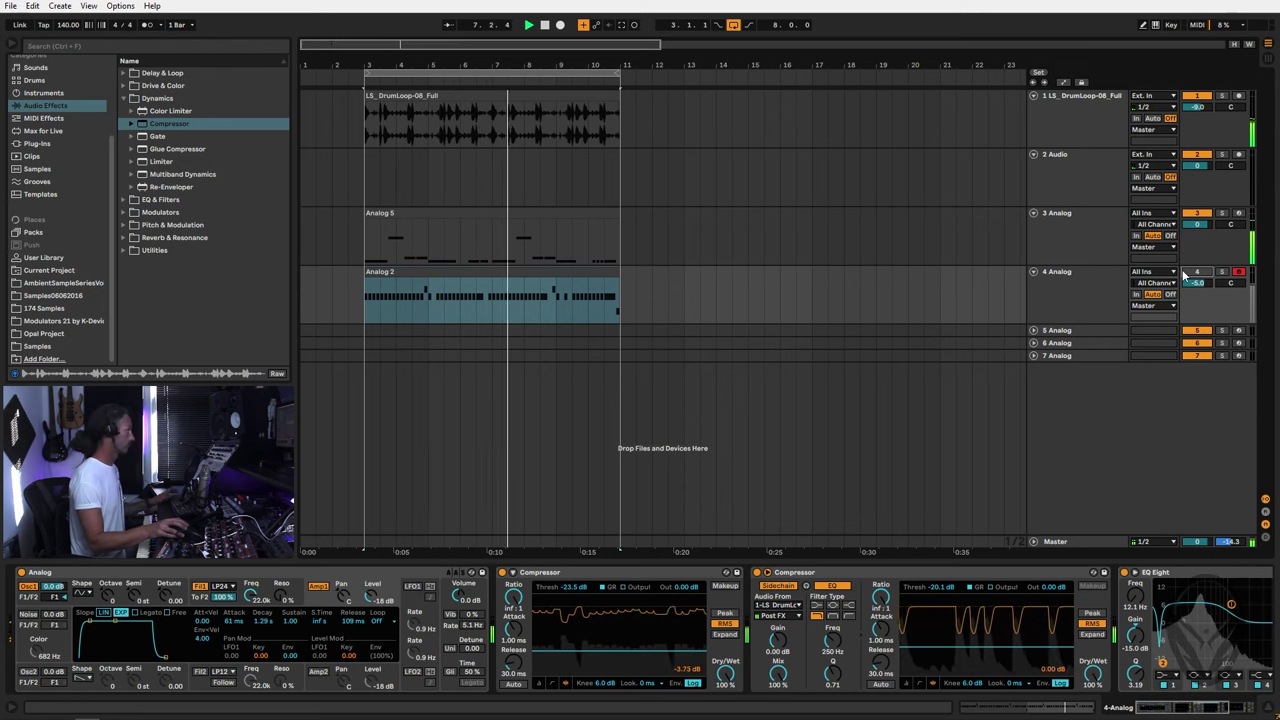
Step: Shorten the first F0 note in track 3's bass clip, add a short F0 note at 1.3.3 and play it back
click(464, 202)
double_click(469, 214)
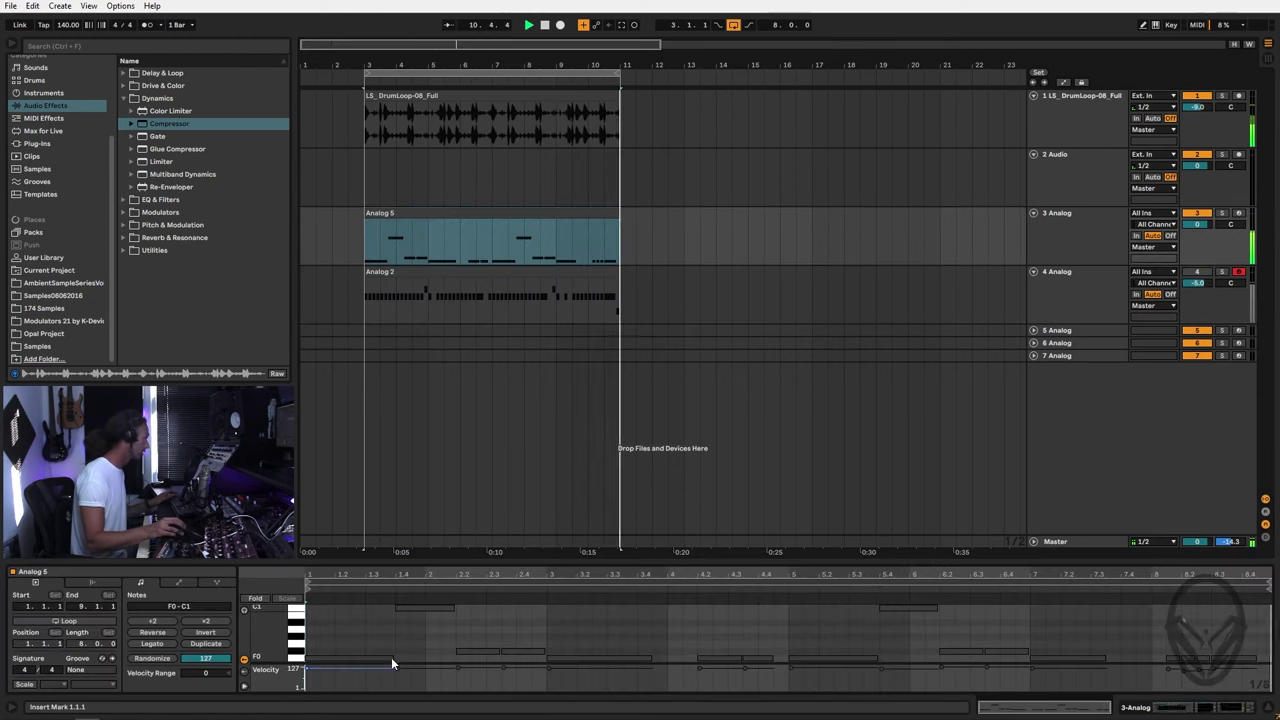
drag(390, 656, 379, 656)
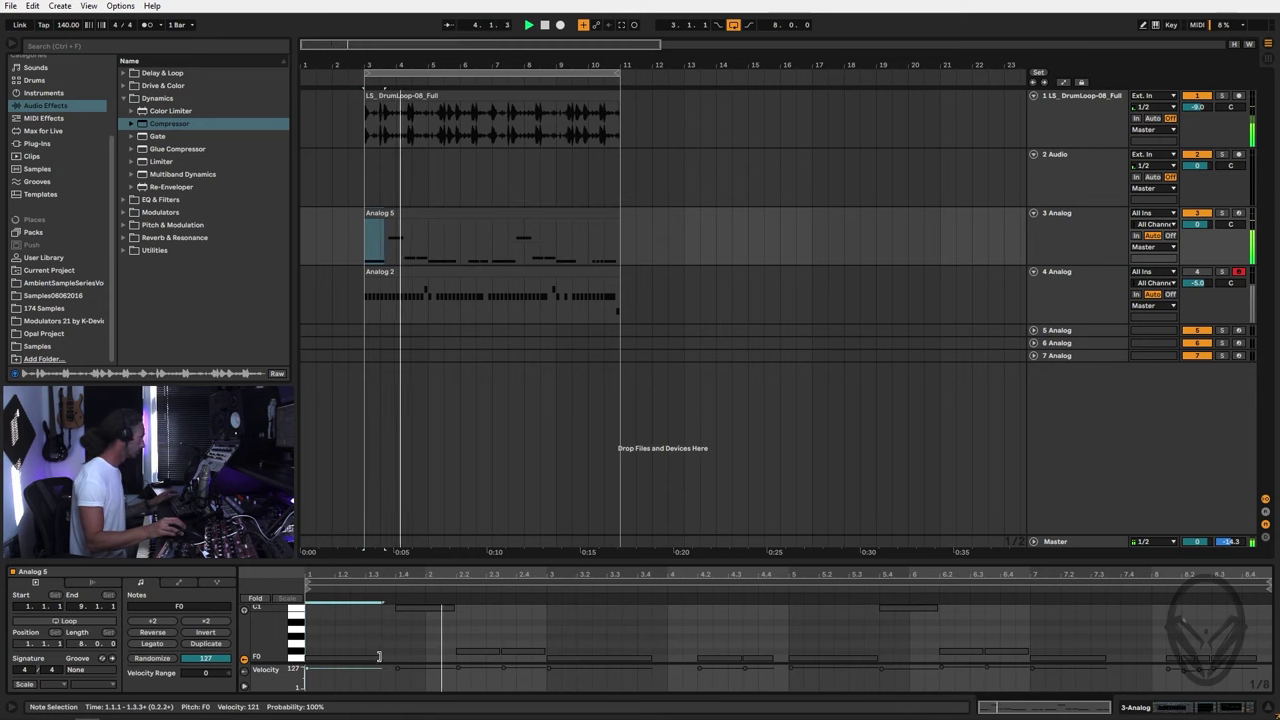
click(390, 656)
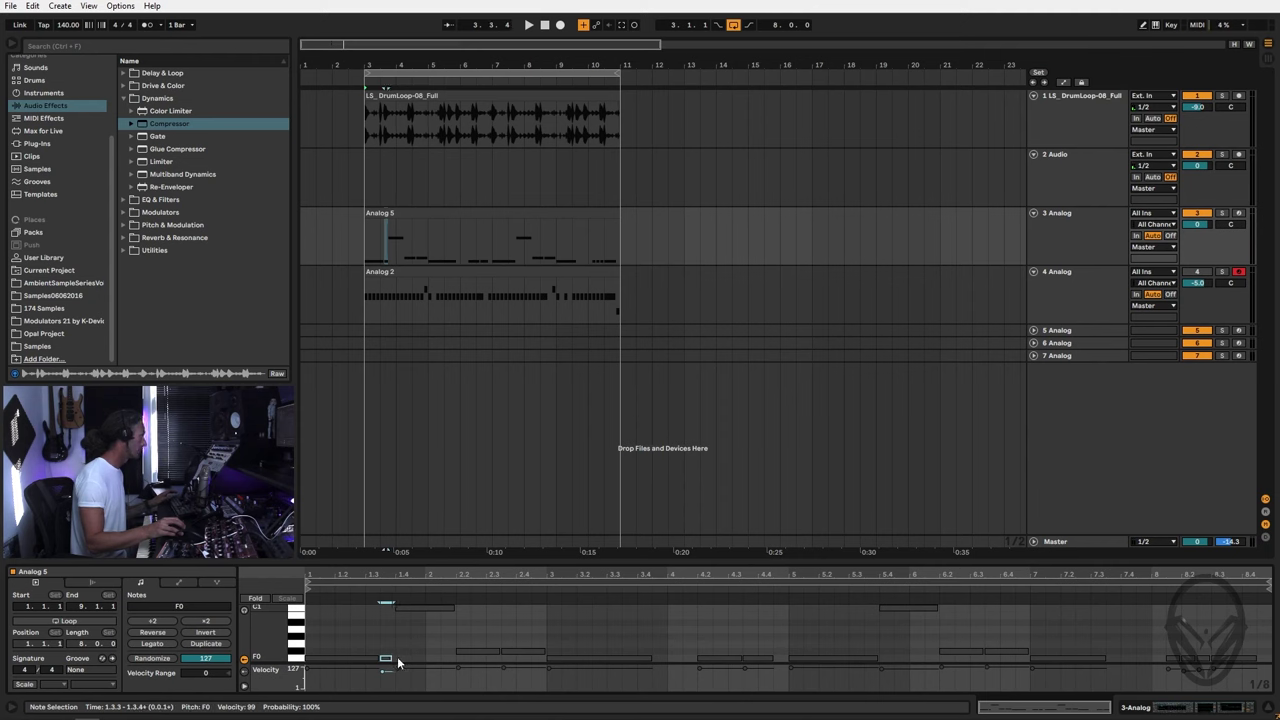
key(space)
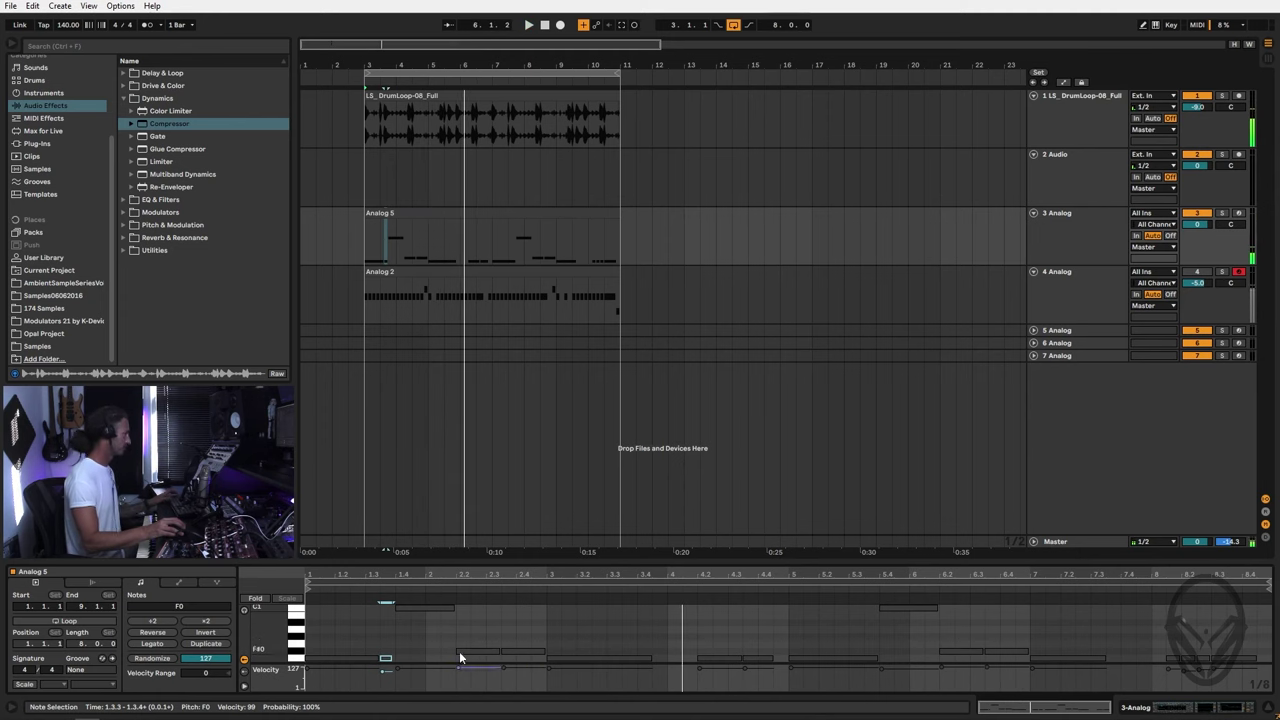
key(space)
Step: Copy the opening pair of F0 notes to 5.1.1 in track 3's clip and play the edited line with the drums
drag(316, 615, 410, 668)
drag(326, 661, 822, 630)
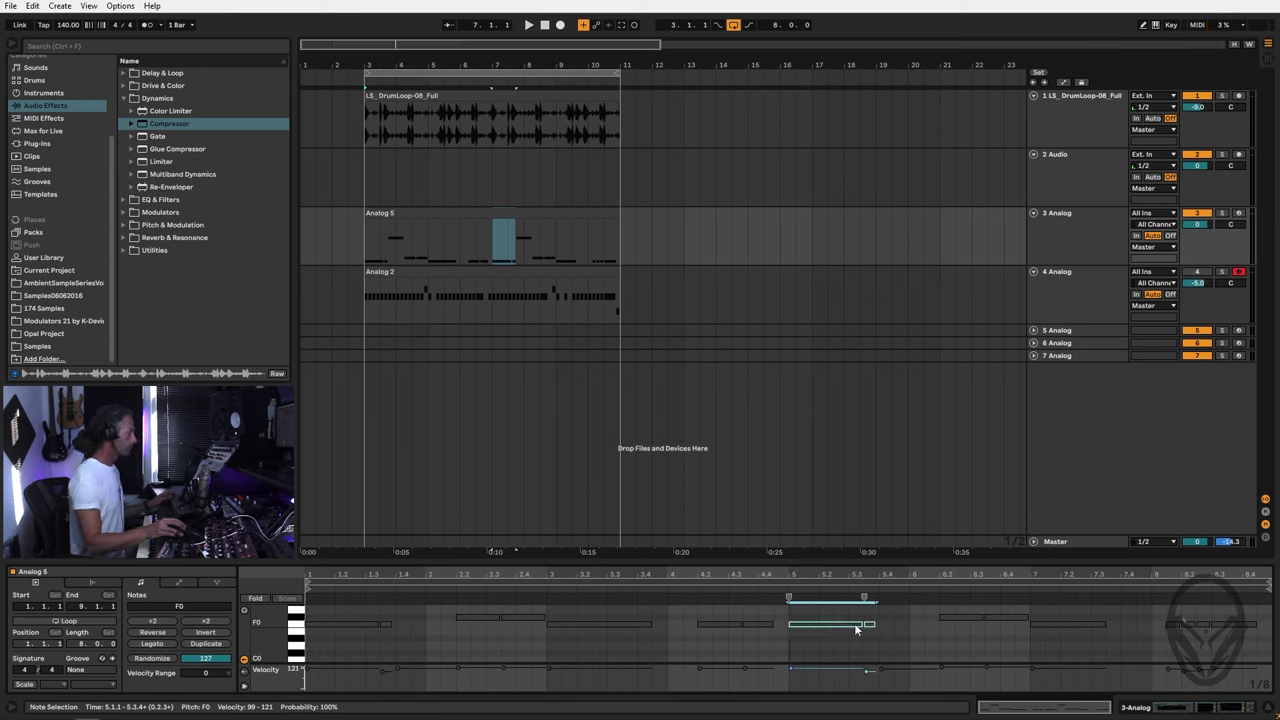
key(space)
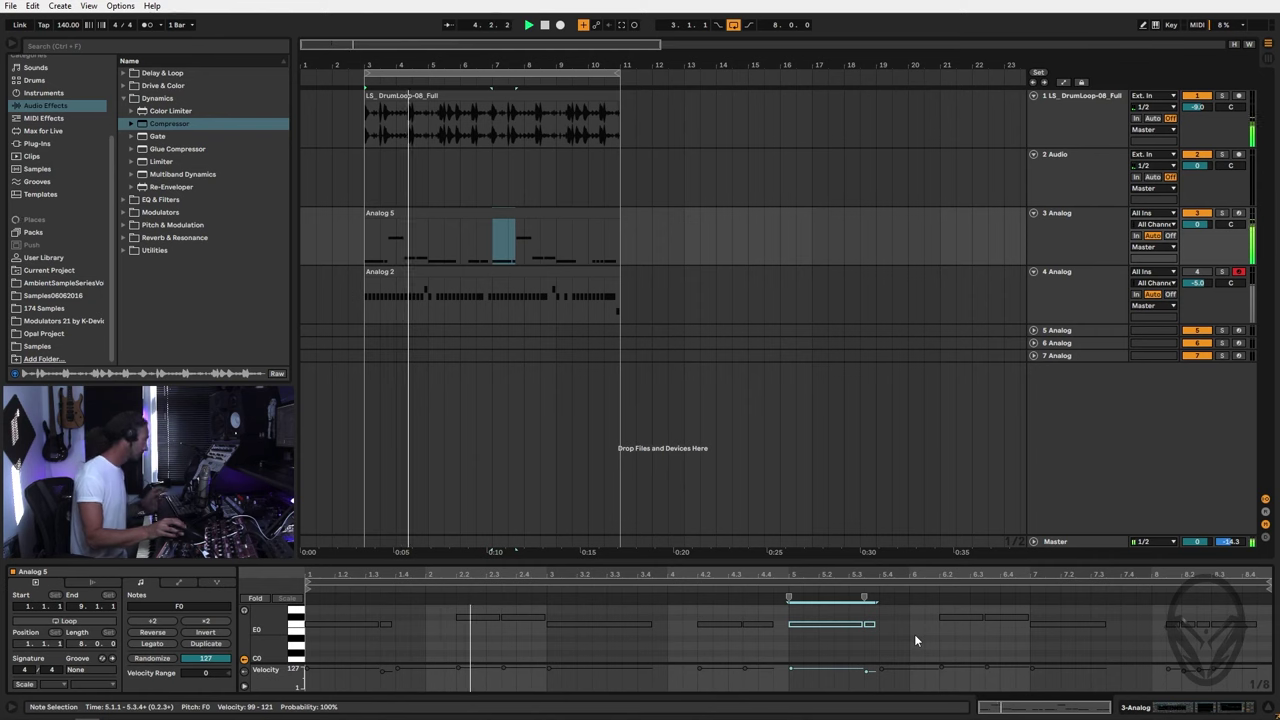
scroll(980, 631, up, 2)
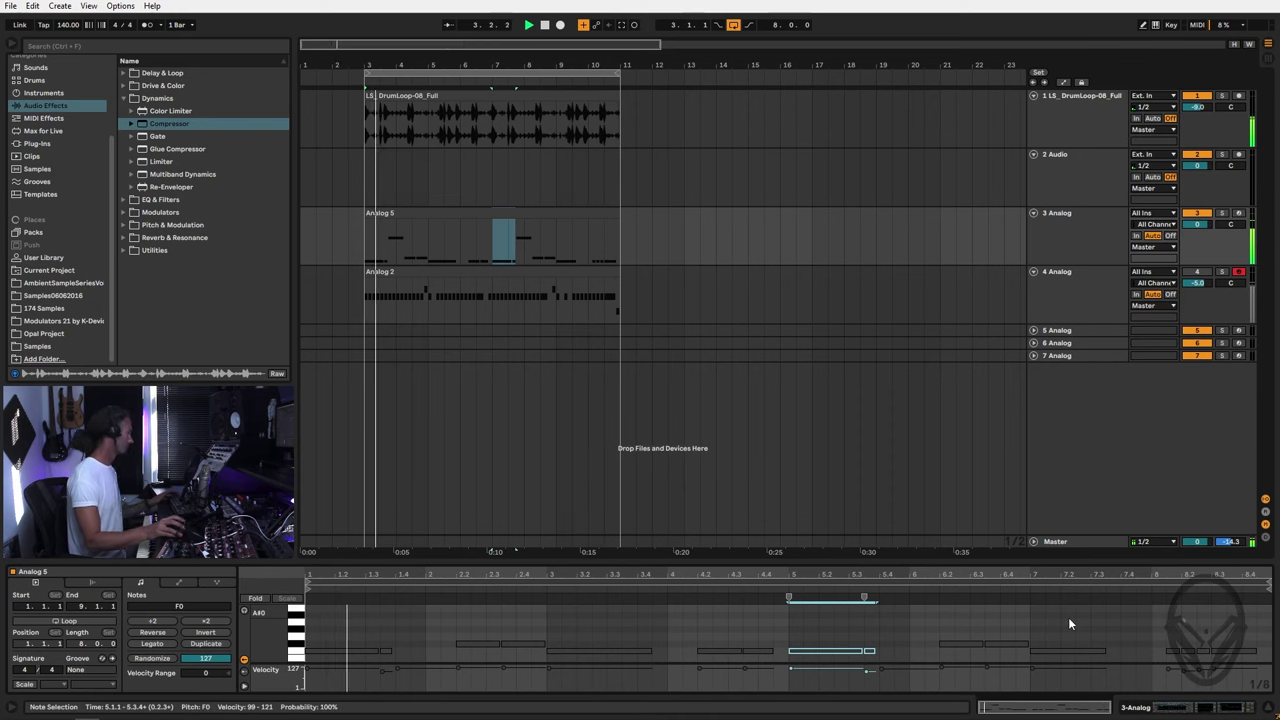
Step: Mute track 3, unmute track 4 and play its repeated-note bass with the drum loop
click(1200, 216)
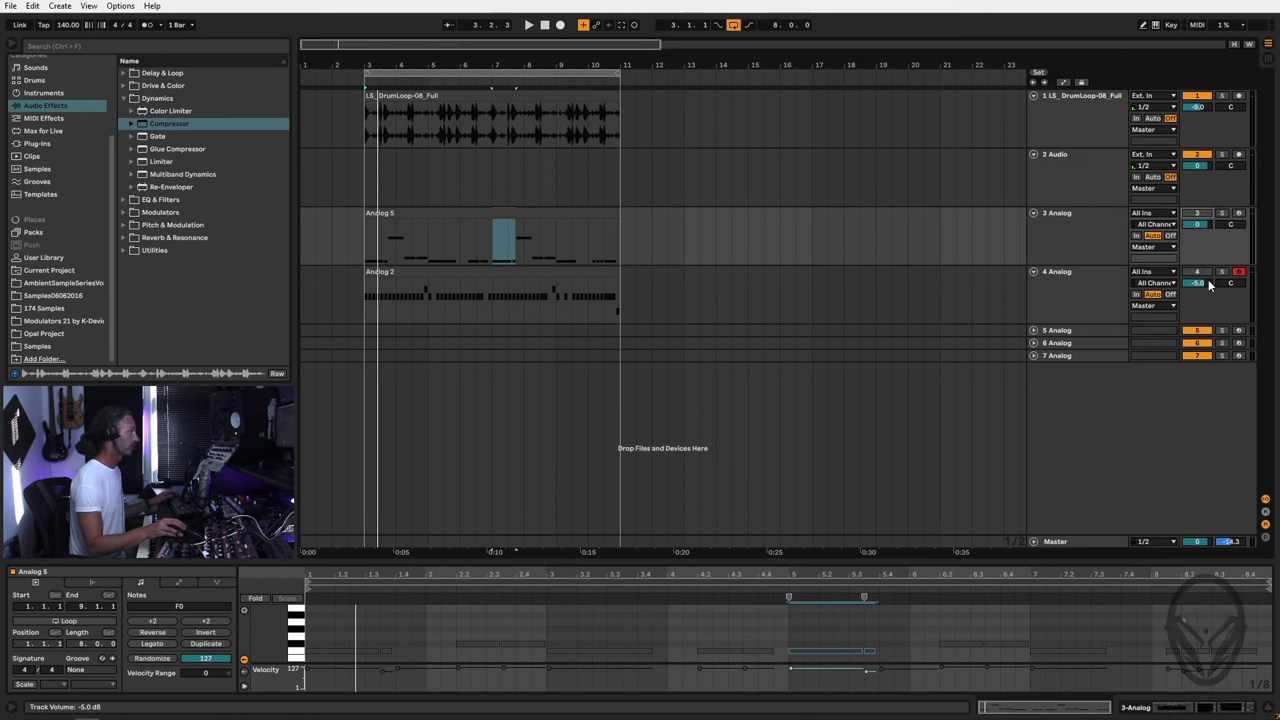
key(space)
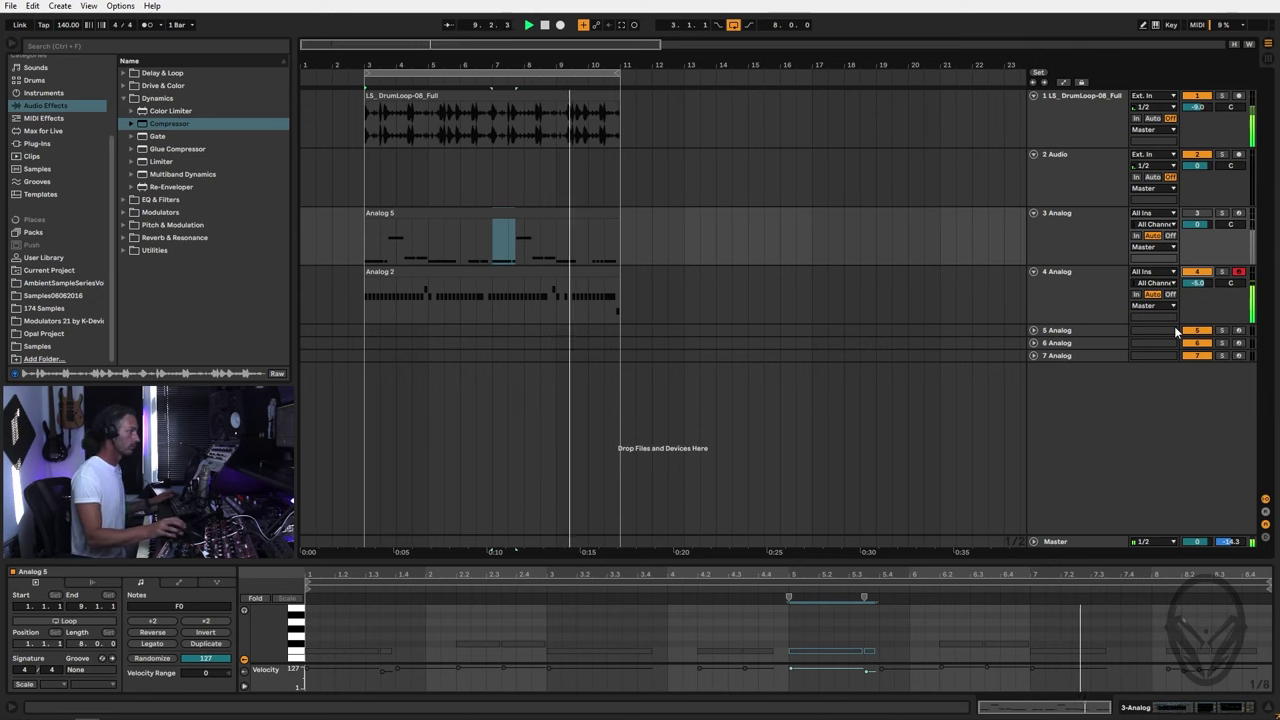
Step: Mute track 4, arm track 5 and record an eight-bar line of sparse long bass notes over the drum loop
click(1101, 333)
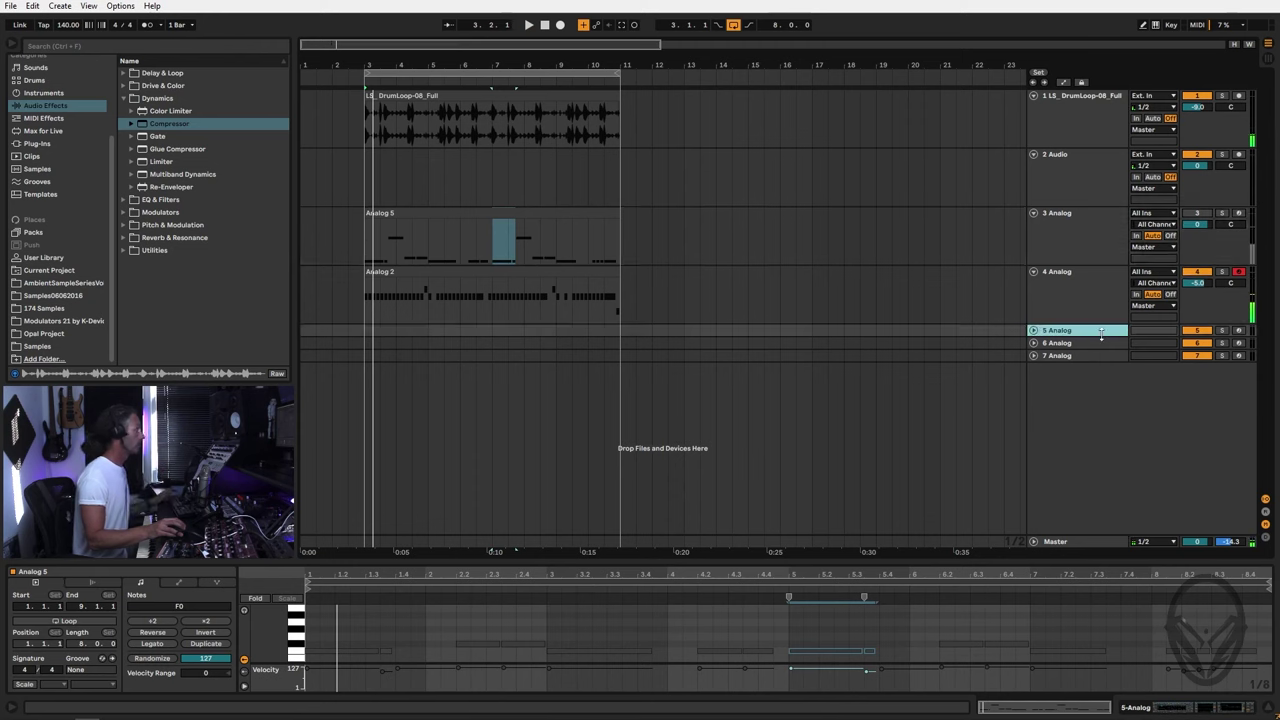
click(1240, 331)
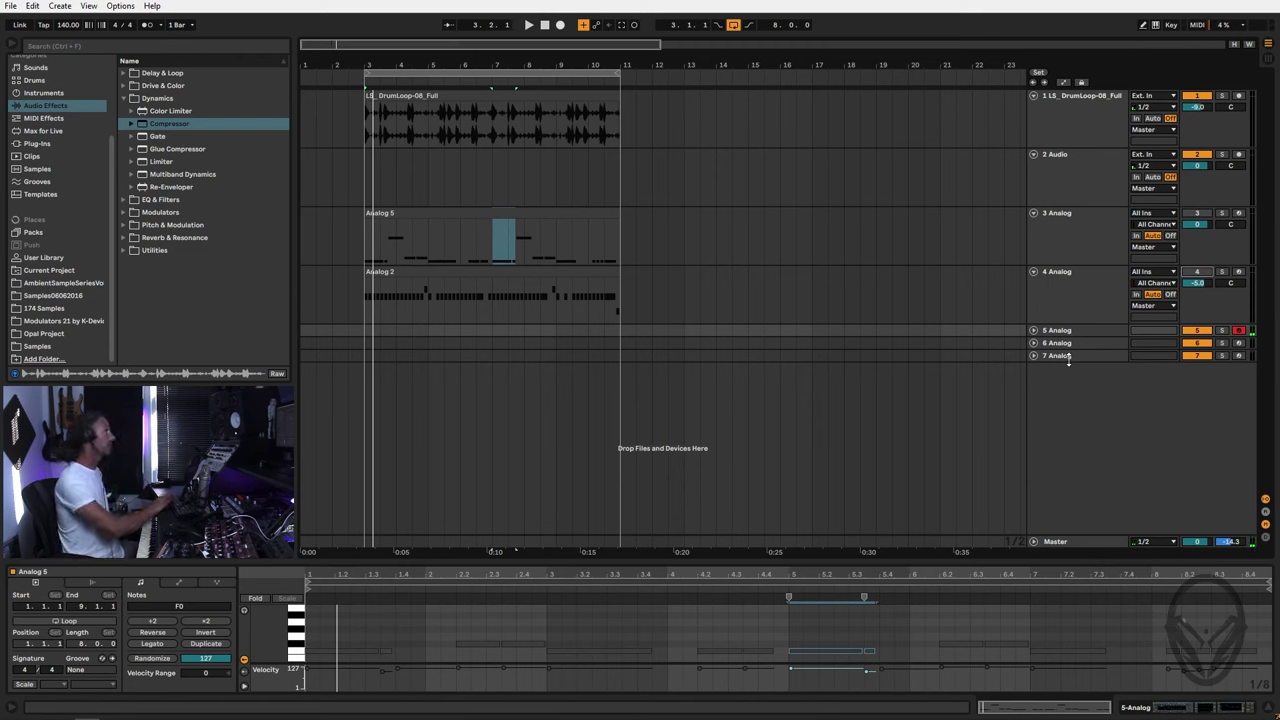
key(space)
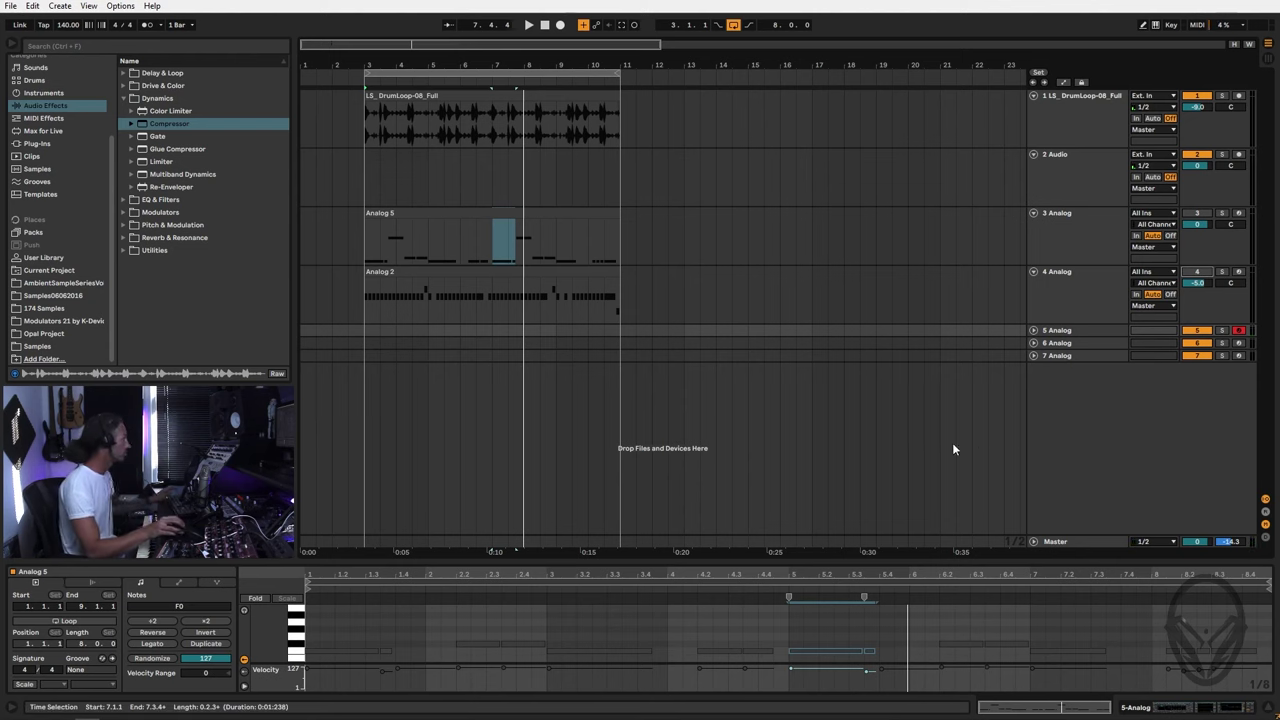
click(561, 25)
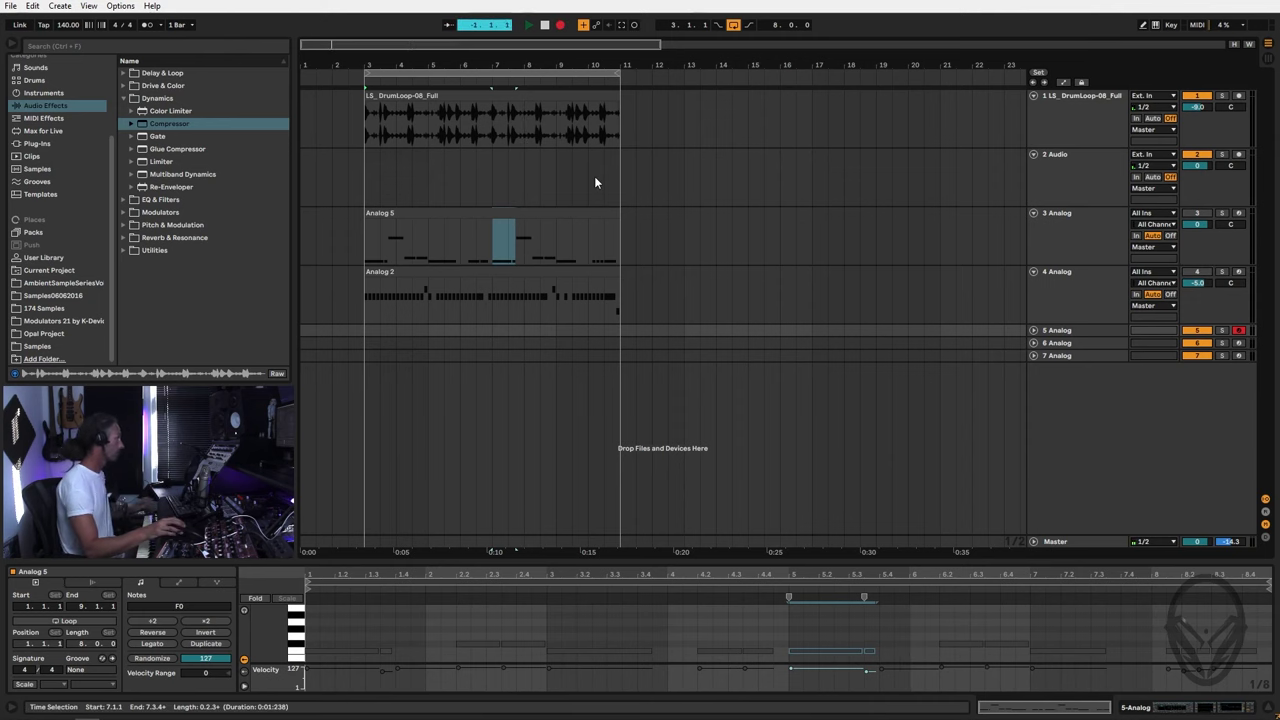
key(ctrl+a)
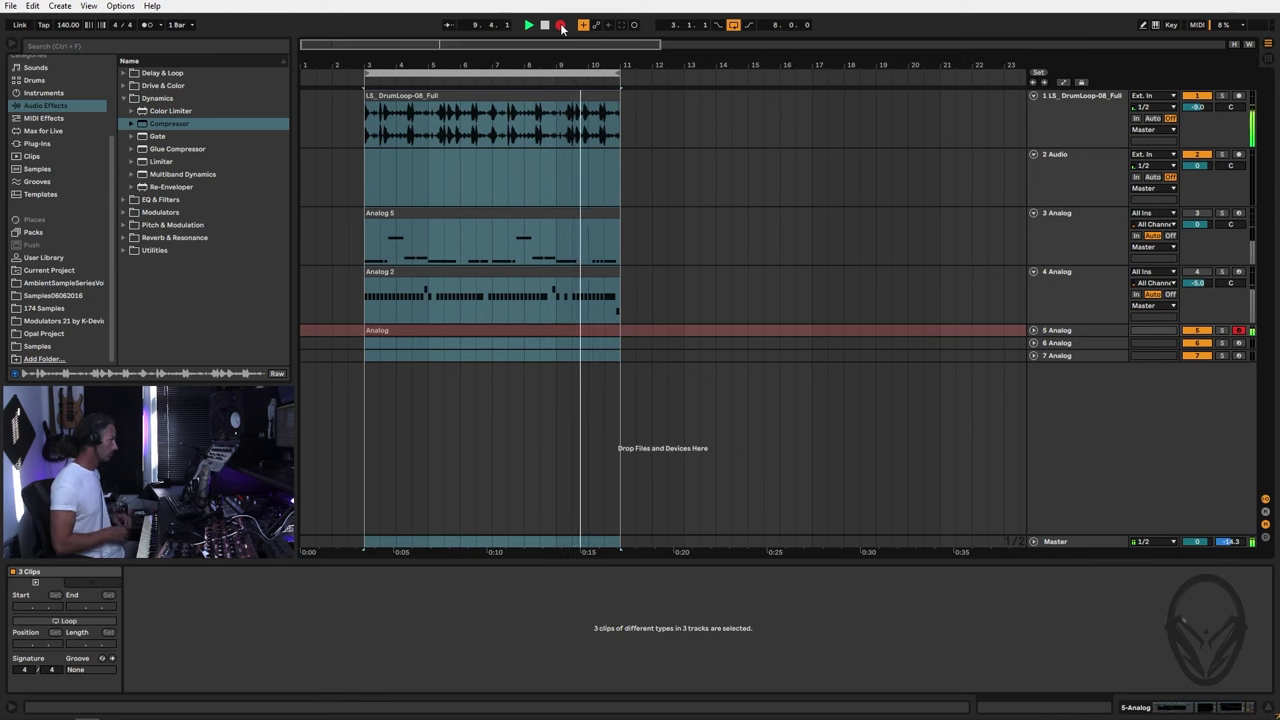
click(561, 25)
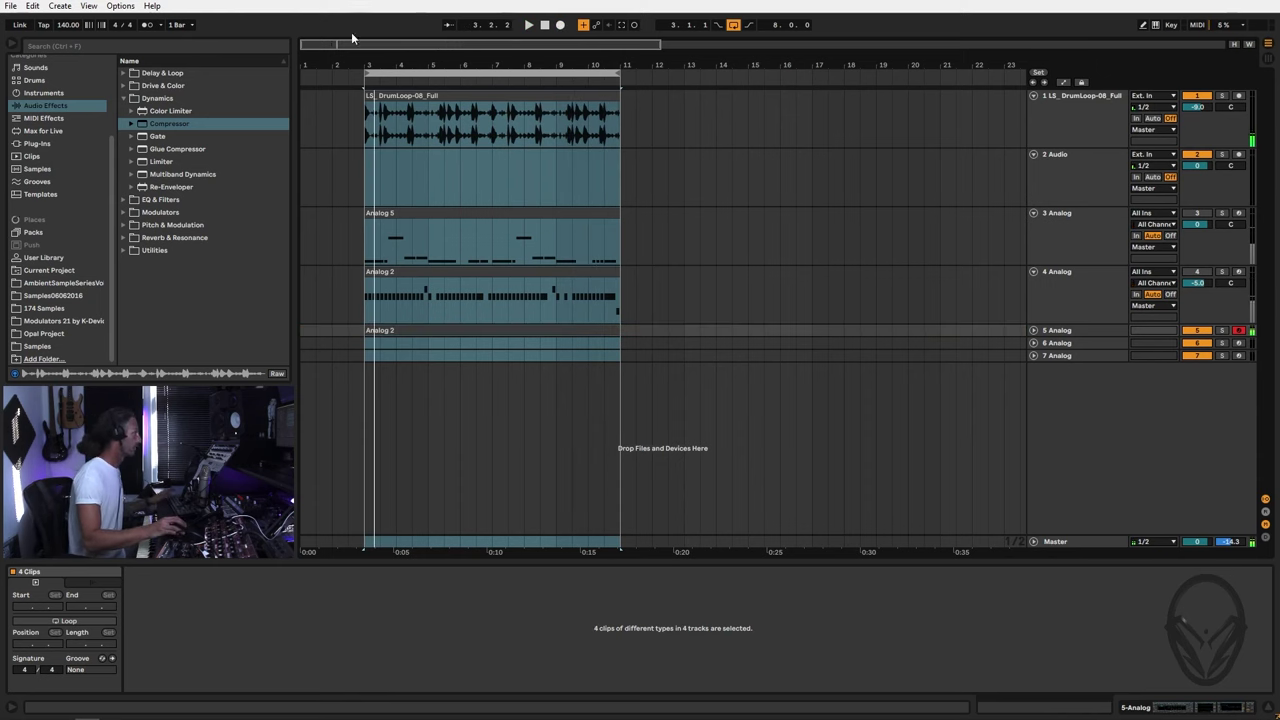
Step: Unfold track 5, open its newly recorded bass clip and quantize all of its notes on the 1/16 grid
click(1033, 330)
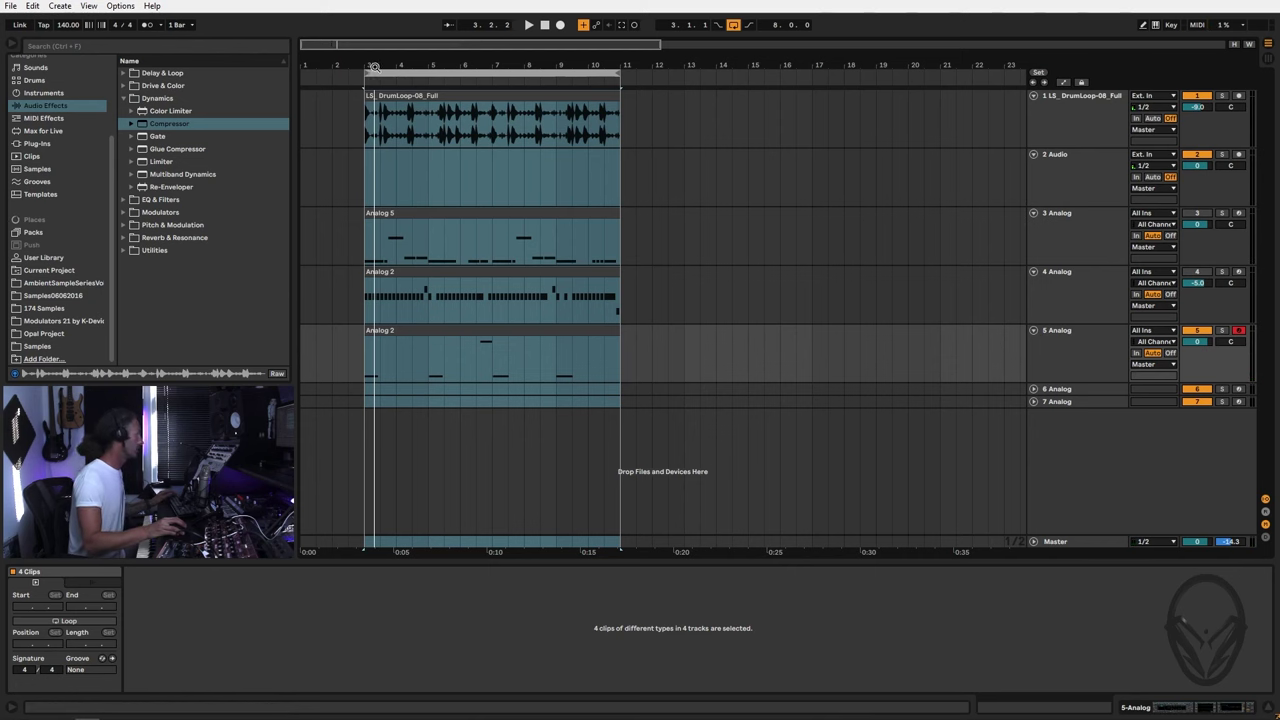
key(z)
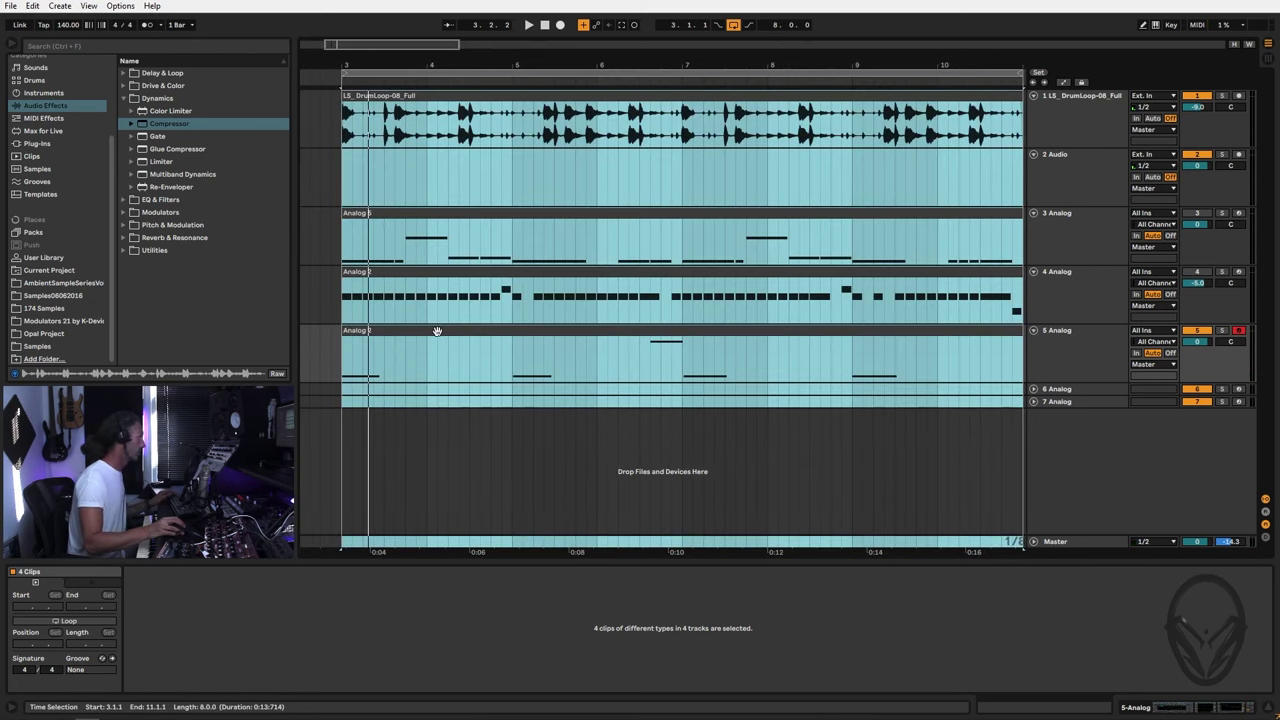
click(437, 327)
right_click(708, 612)
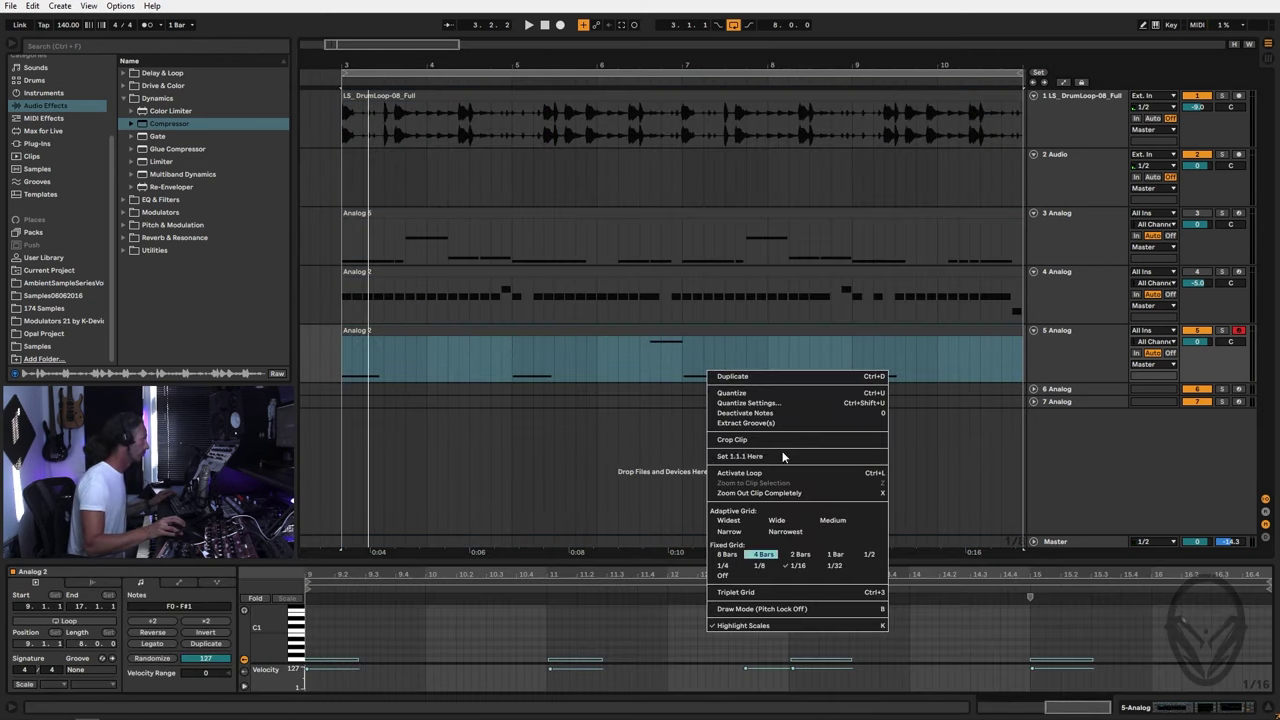
click(790, 393)
key(ctrl+a)
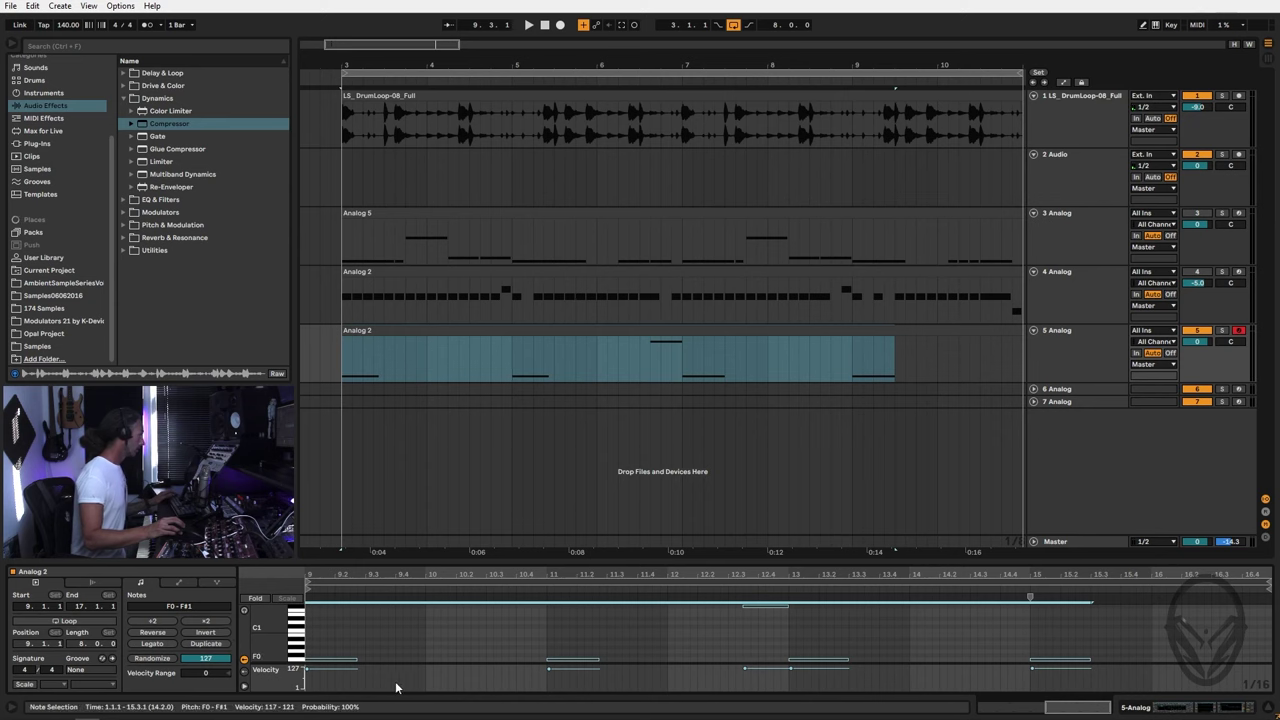
click(402, 645)
key(Tab)
key(Tab)
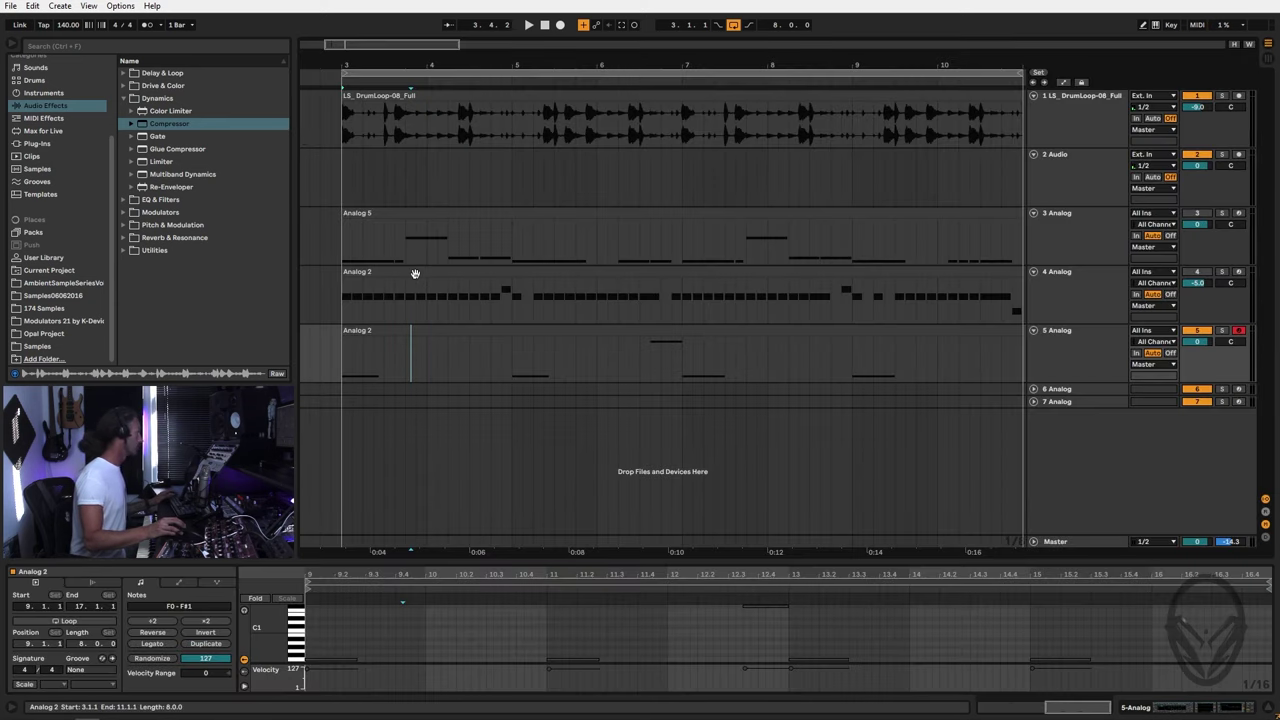
Step: Deactivate the parts of track 4's clip under track 5's notes: 3.1.1–3.3.1, 5.1.1–5.3.1, 6.3.3–7.3.1 and 9.1.1–9.3.1
drag(343, 318, 387, 276)
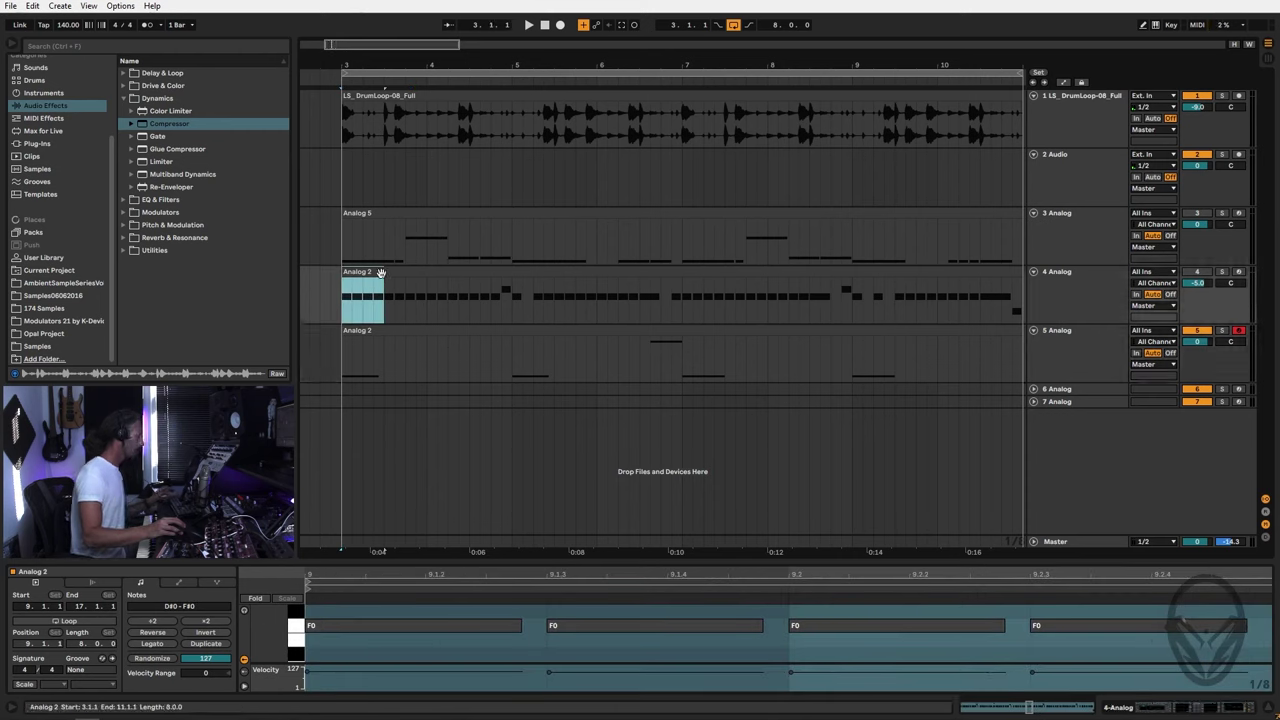
key(0)
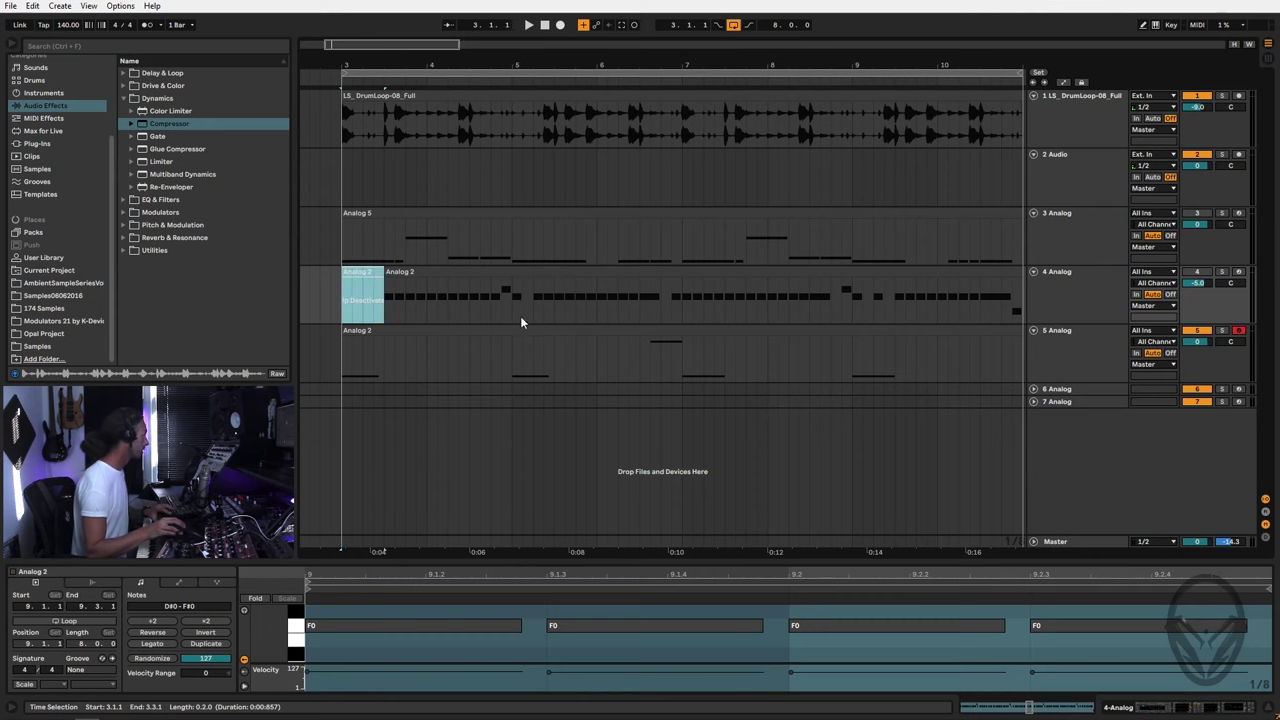
drag(515, 313, 555, 290)
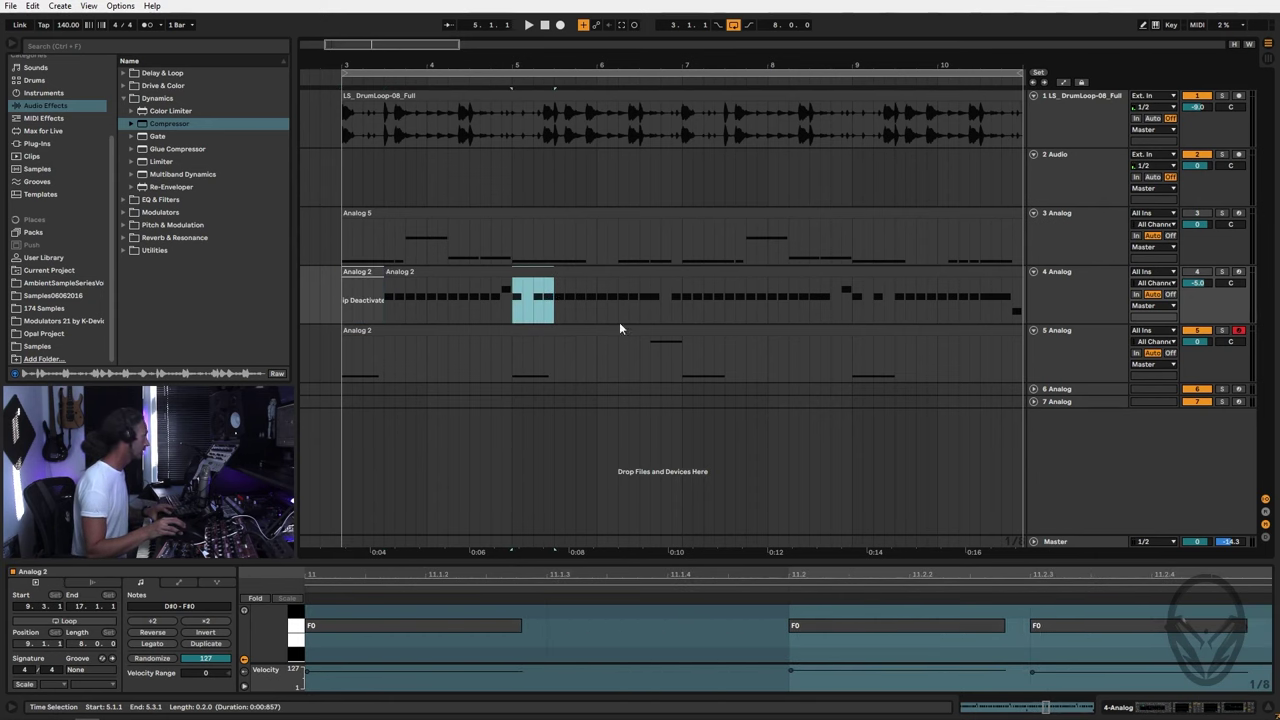
key(0)
drag(652, 314, 724, 290)
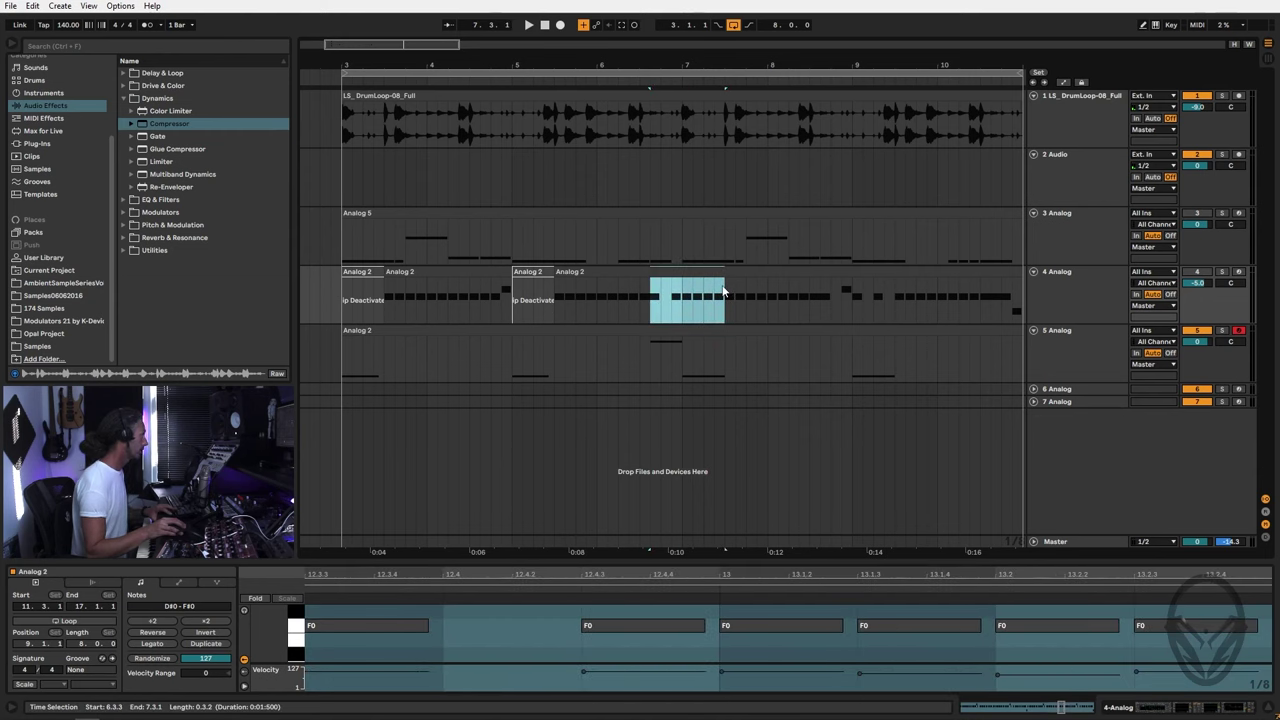
key(0)
drag(854, 313, 895, 280)
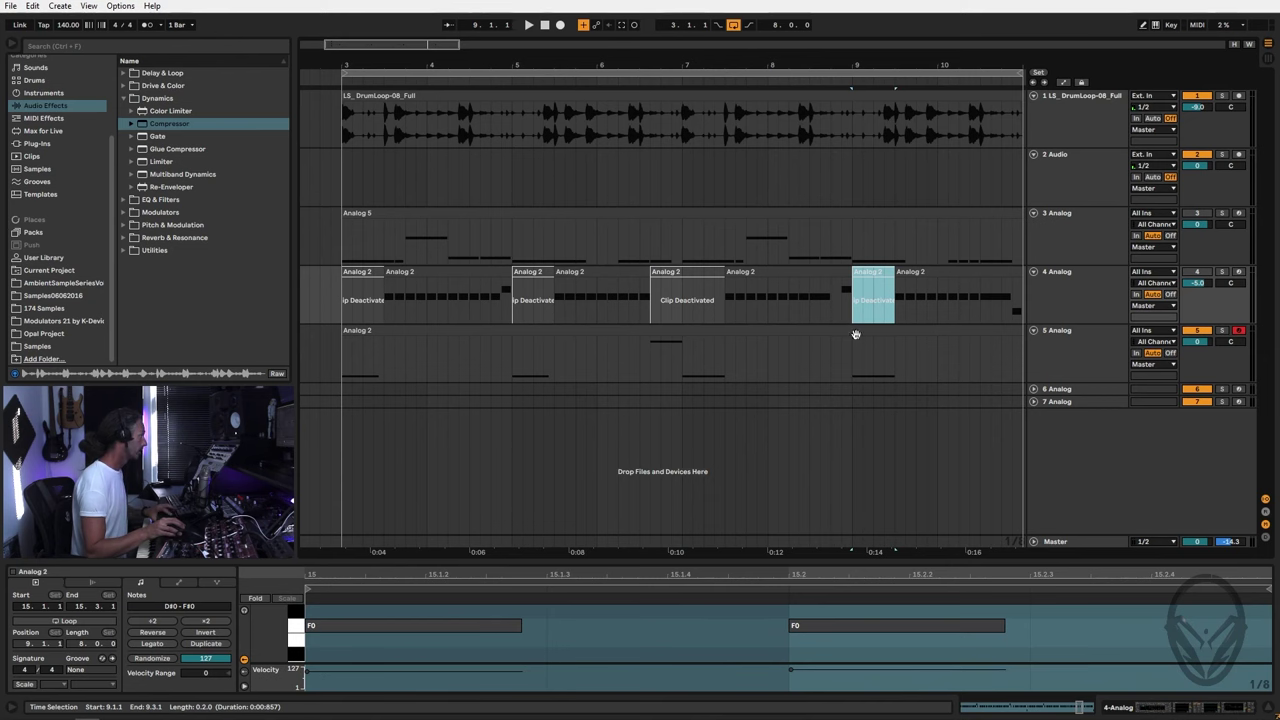
Step: Unmute track 4, play it together with track 5 over the drum loop and show the Session View mixer
drag(810, 550, 803, 550)
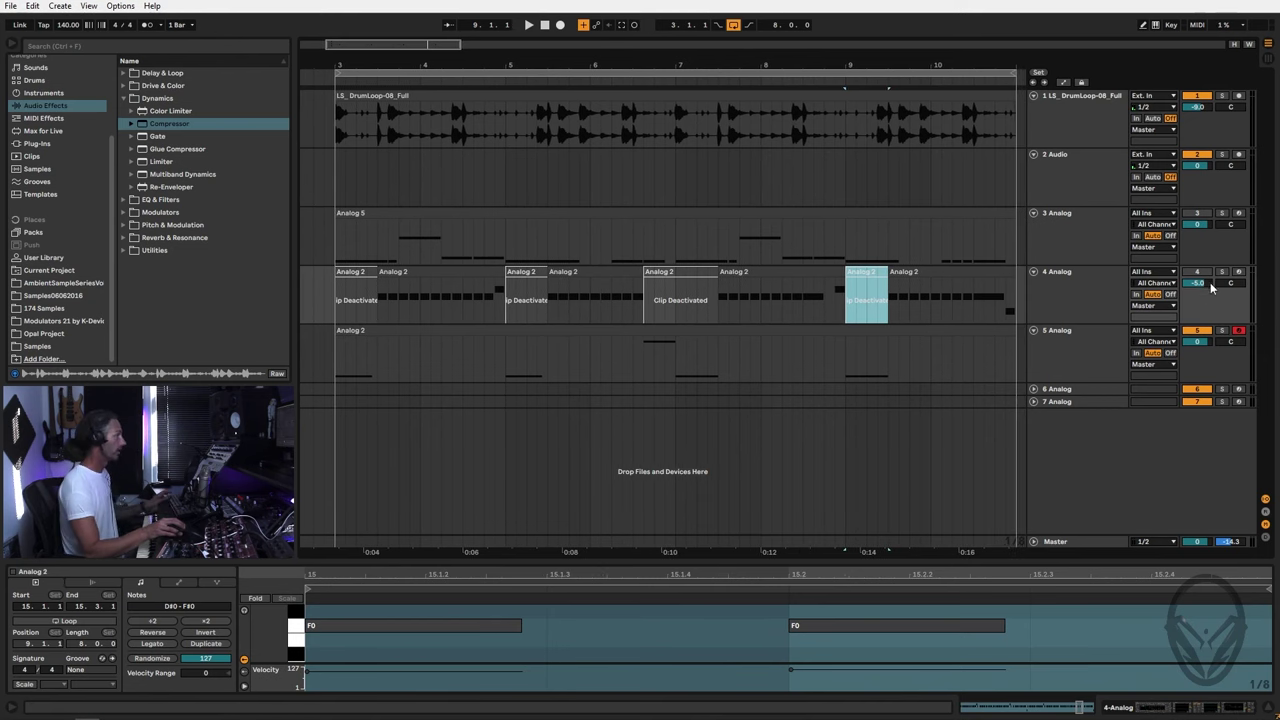
click(1199, 274)
key(space)
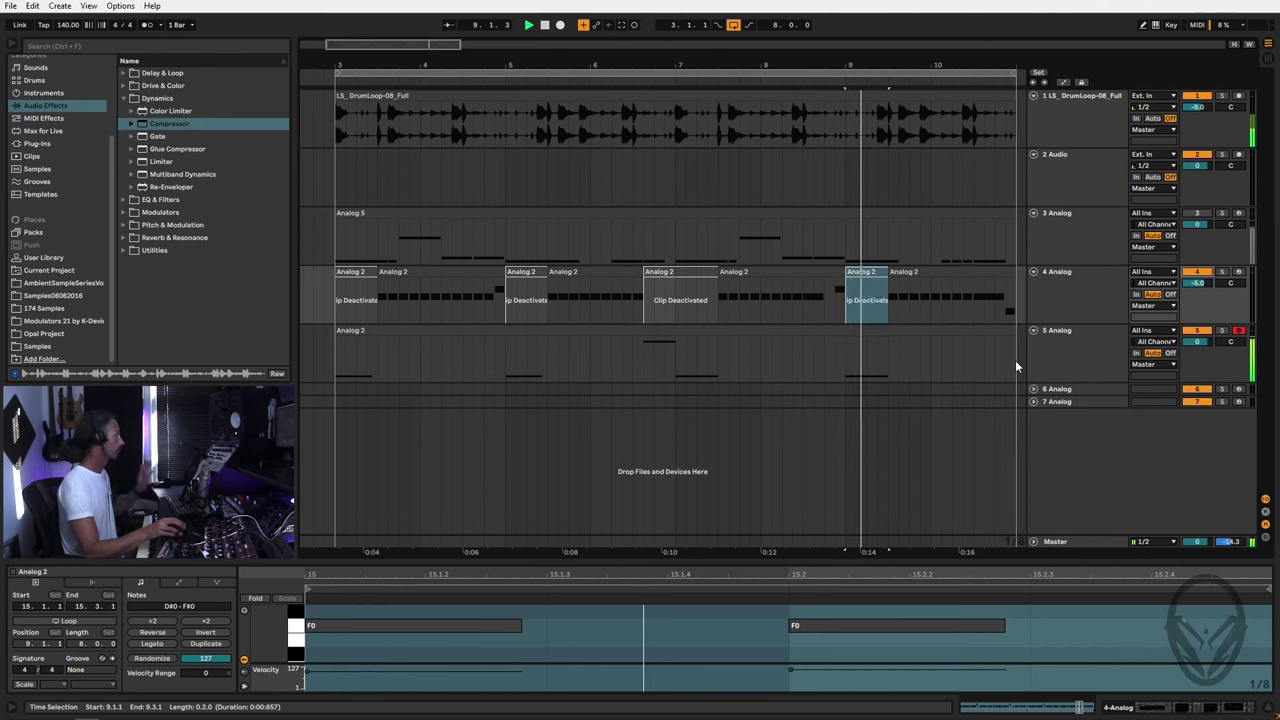
click(354, 278)
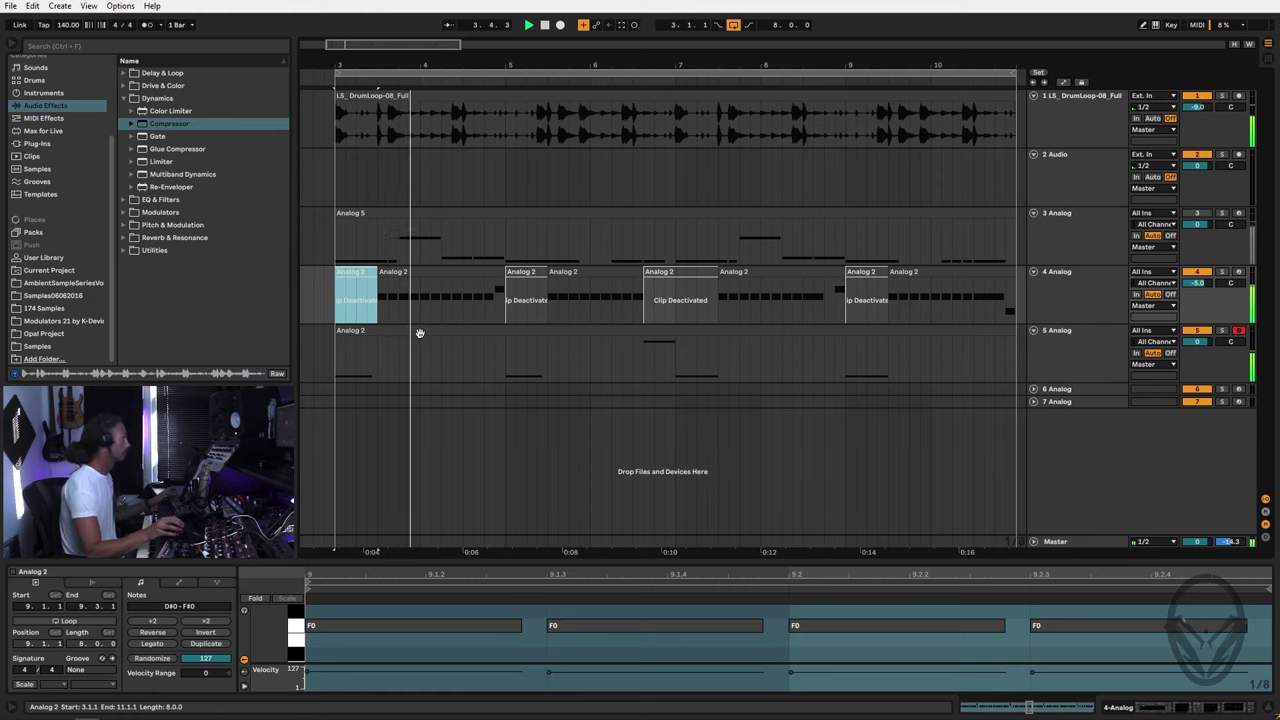
key(Tab)
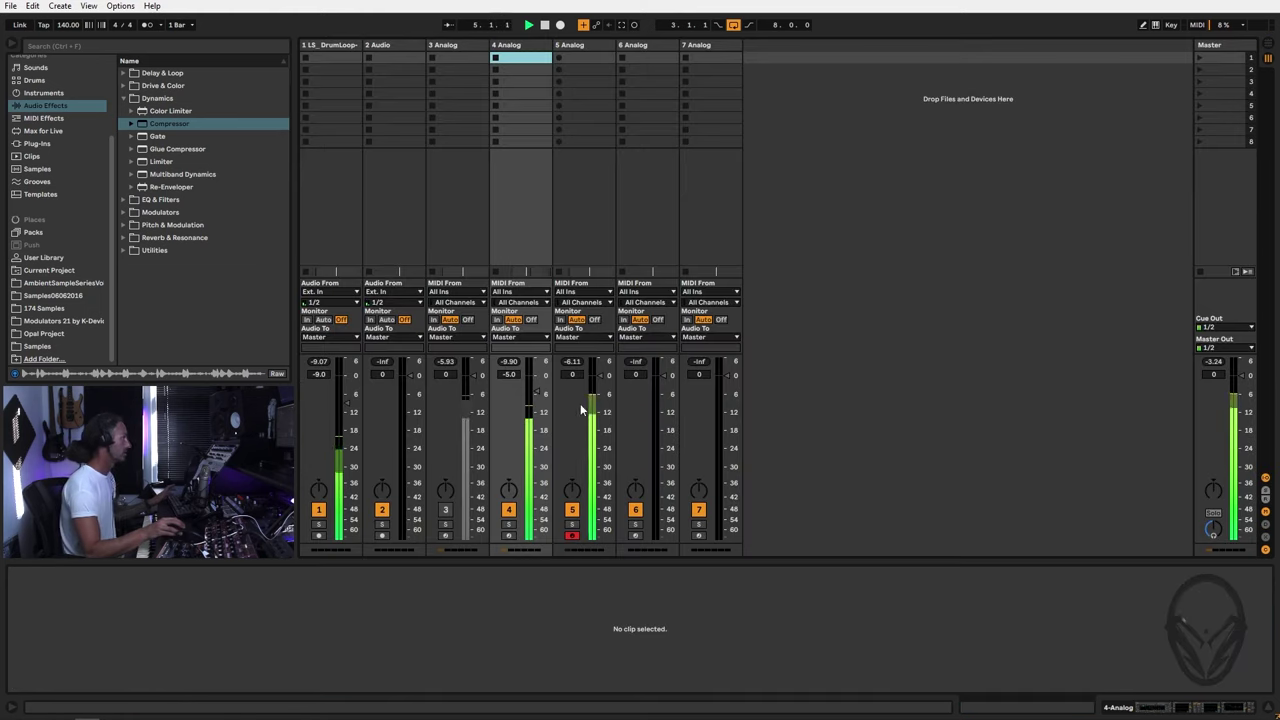
Step: Lower track 5's volume to -4.8 dB and copy track 4's sidechain Compressor onto it before EQ Eight, with the threshold at -15.1 dB
drag(601, 385, 601, 390)
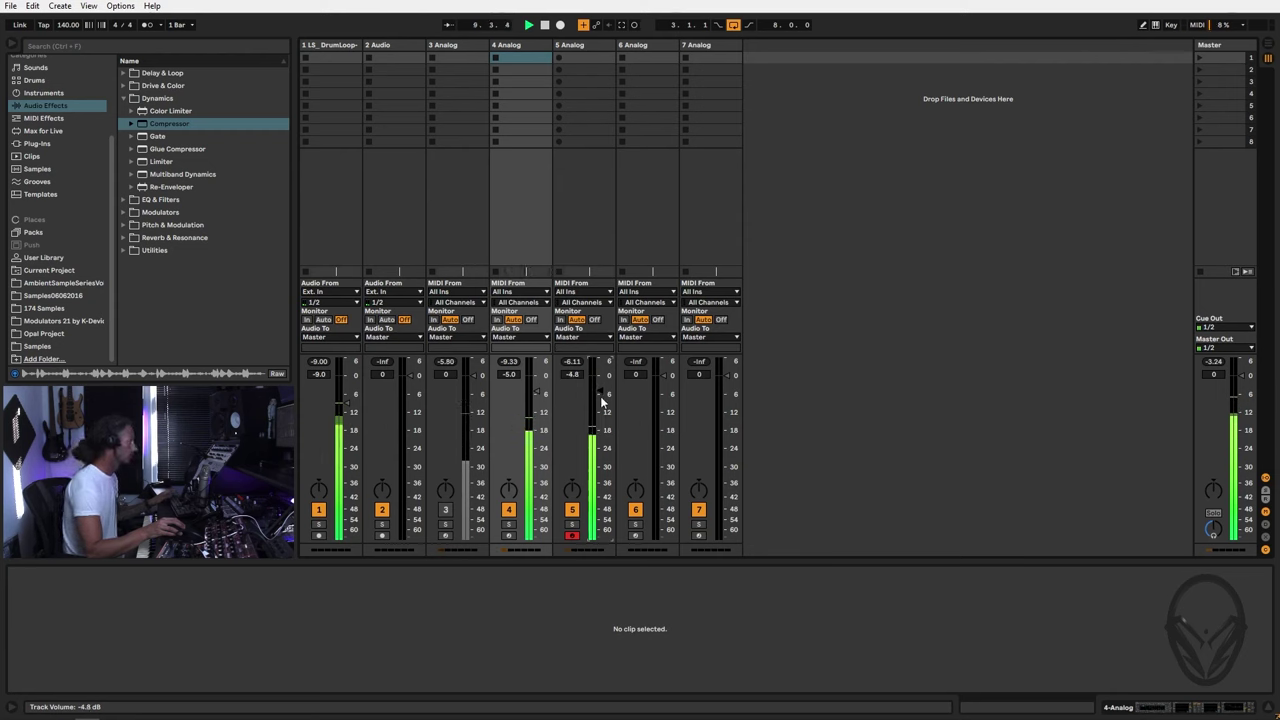
click(533, 55)
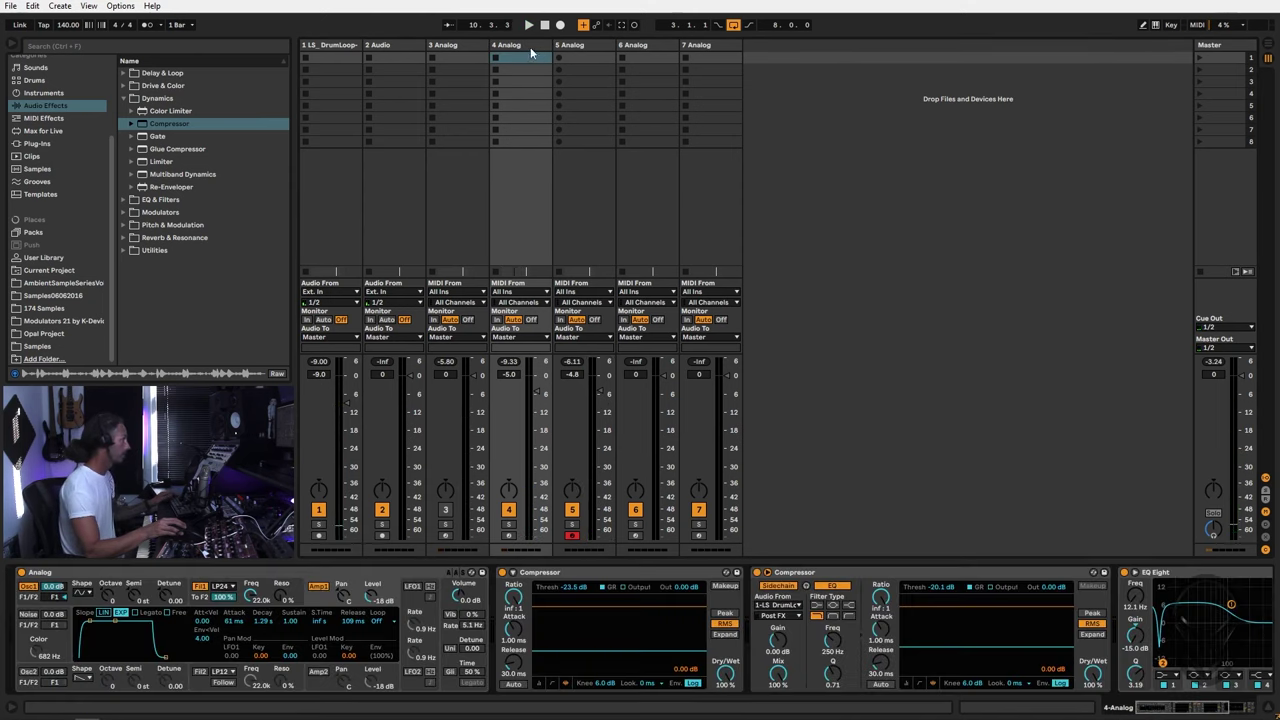
click(822, 575)
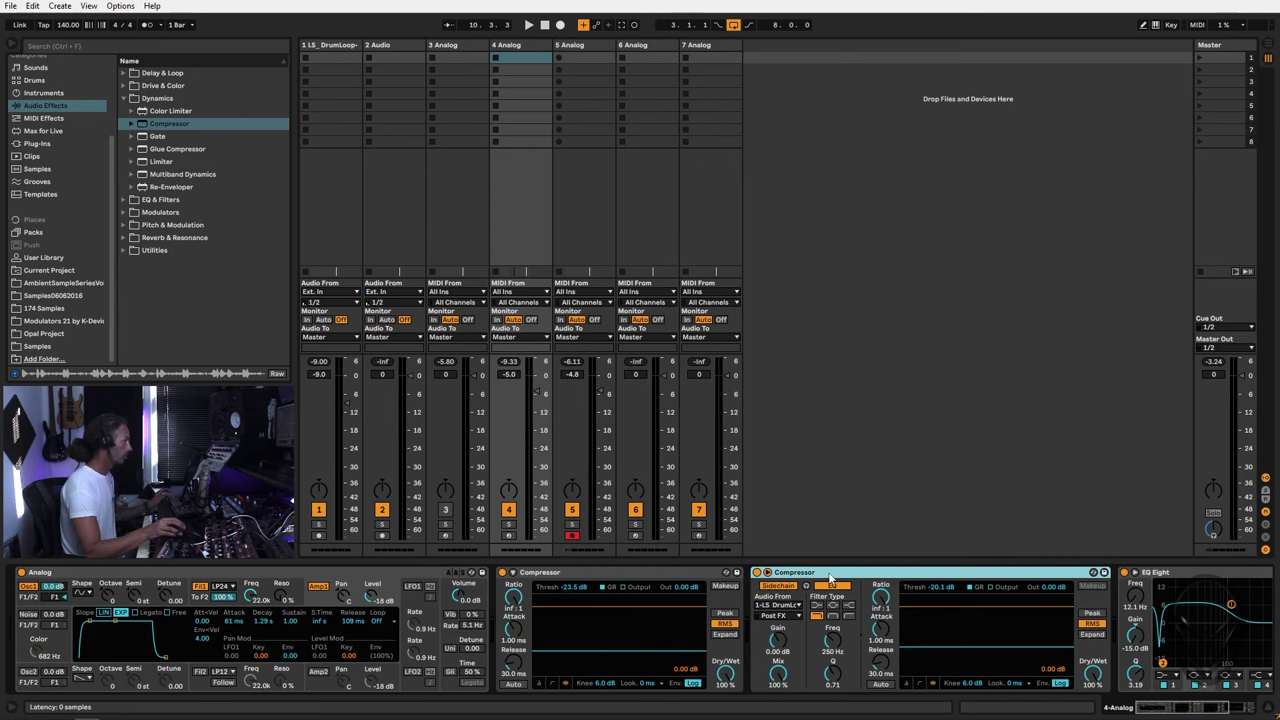
click(588, 57)
drag(483, 418, 770, 638)
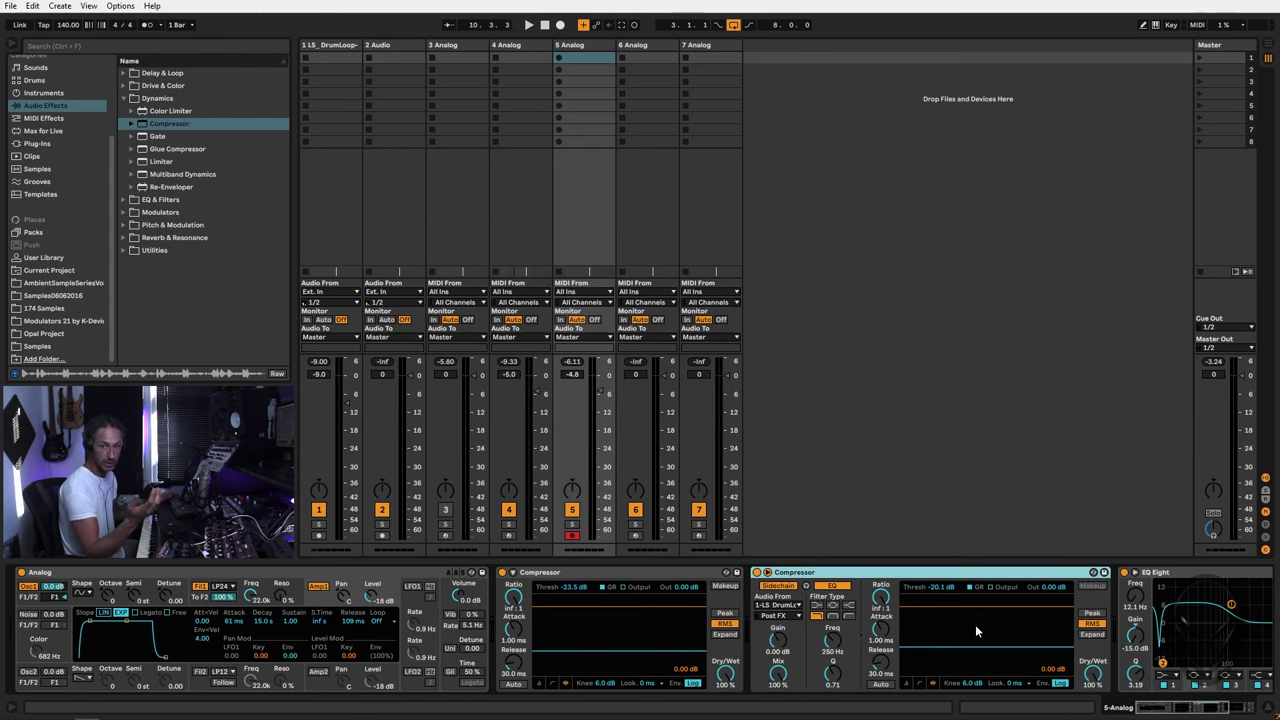
key(space)
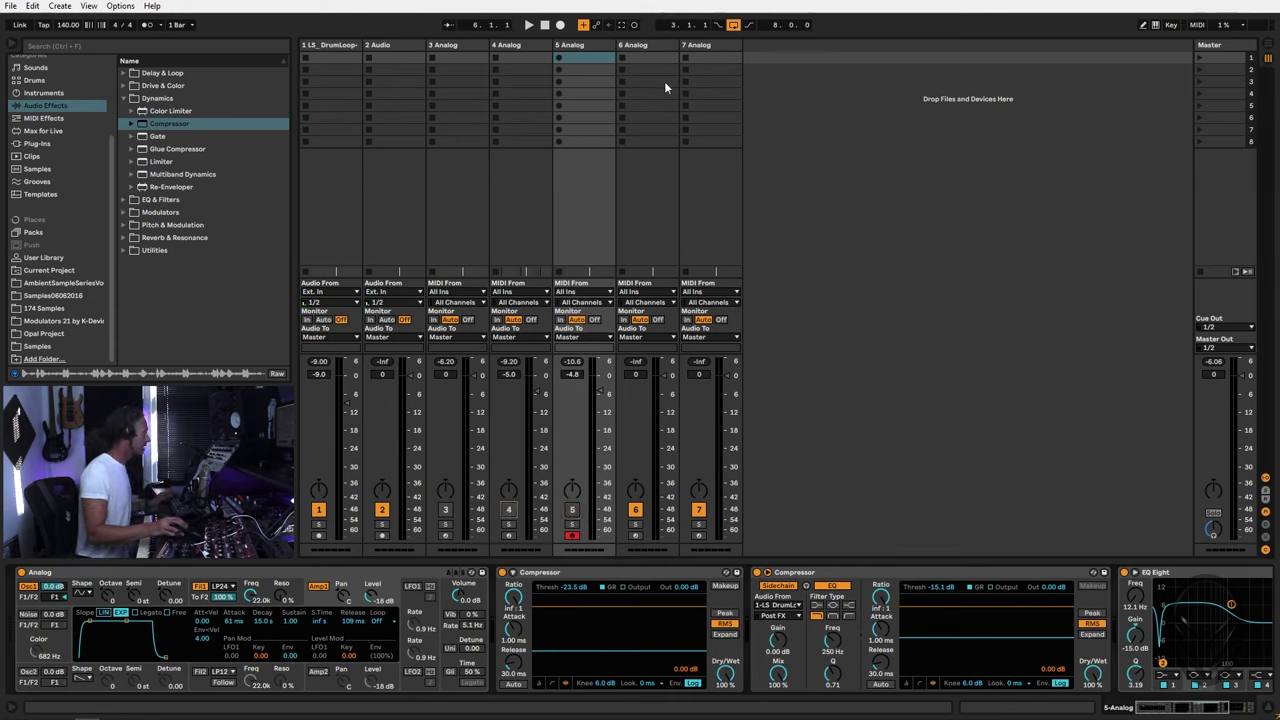
Step: Select and arm track 6, record an eight-bar bass line over the drum loop, and show the Arrangement View
click(663, 47)
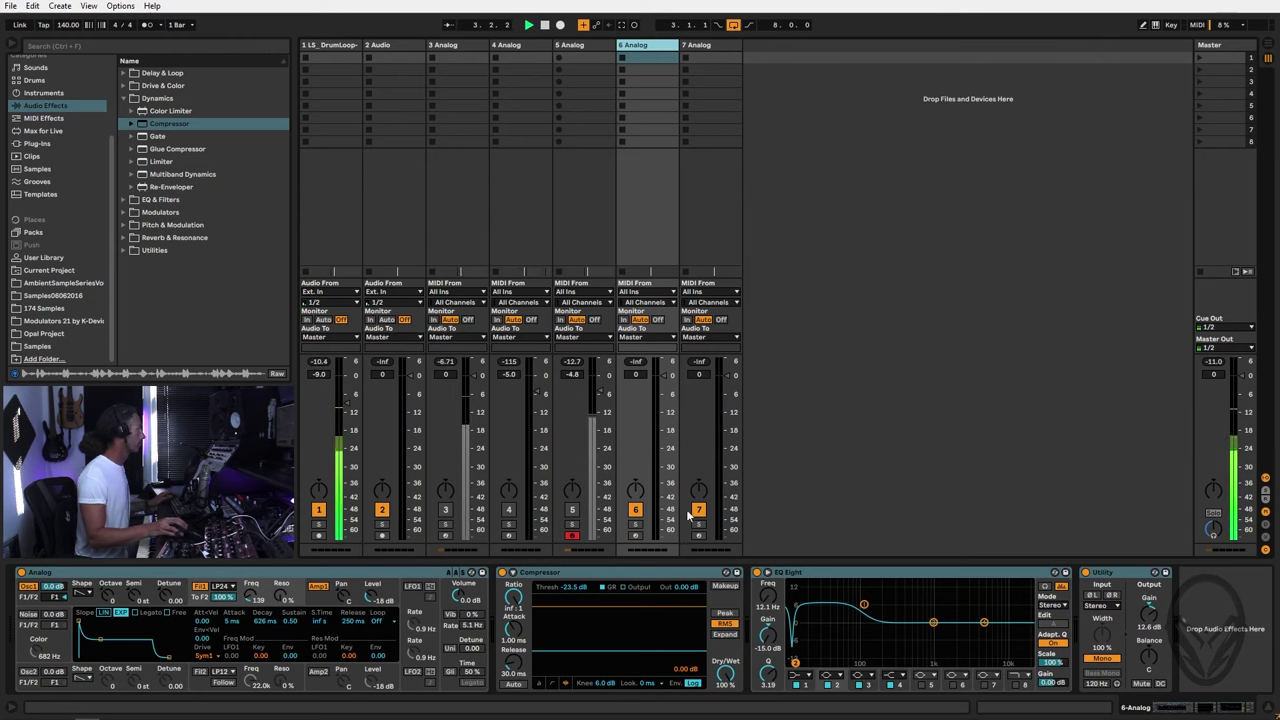
click(635, 536)
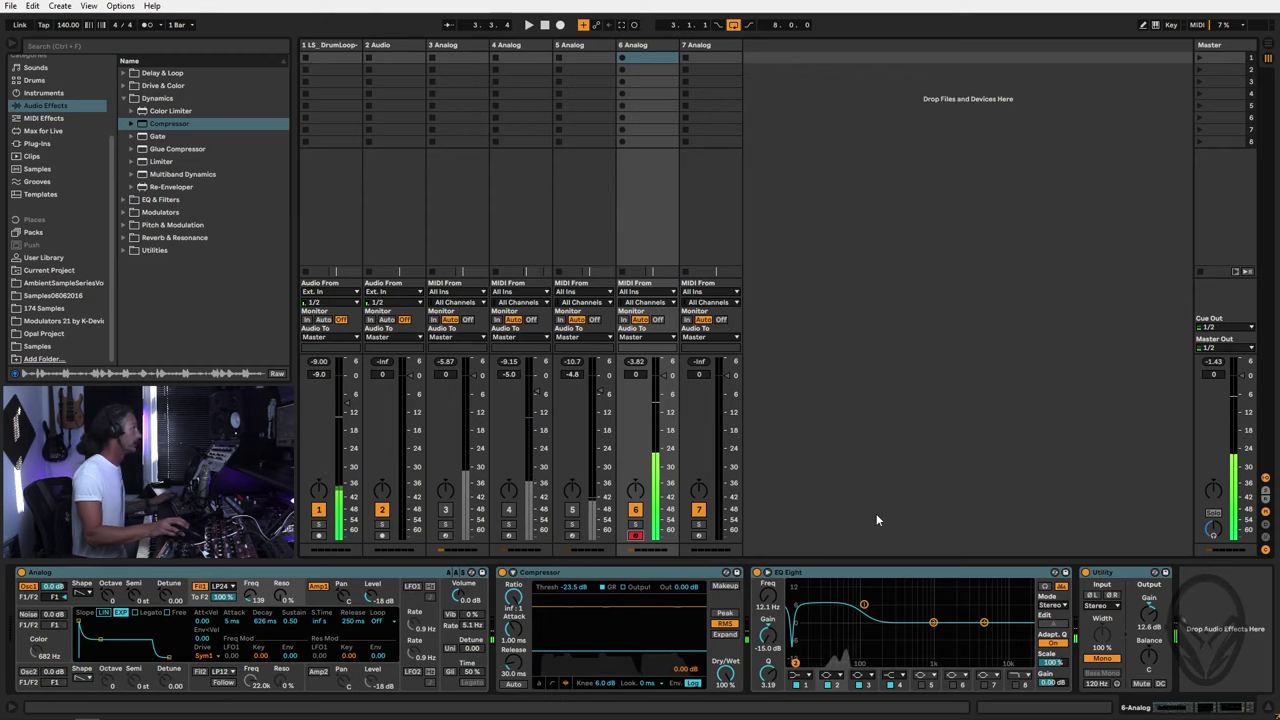
key(Tab)
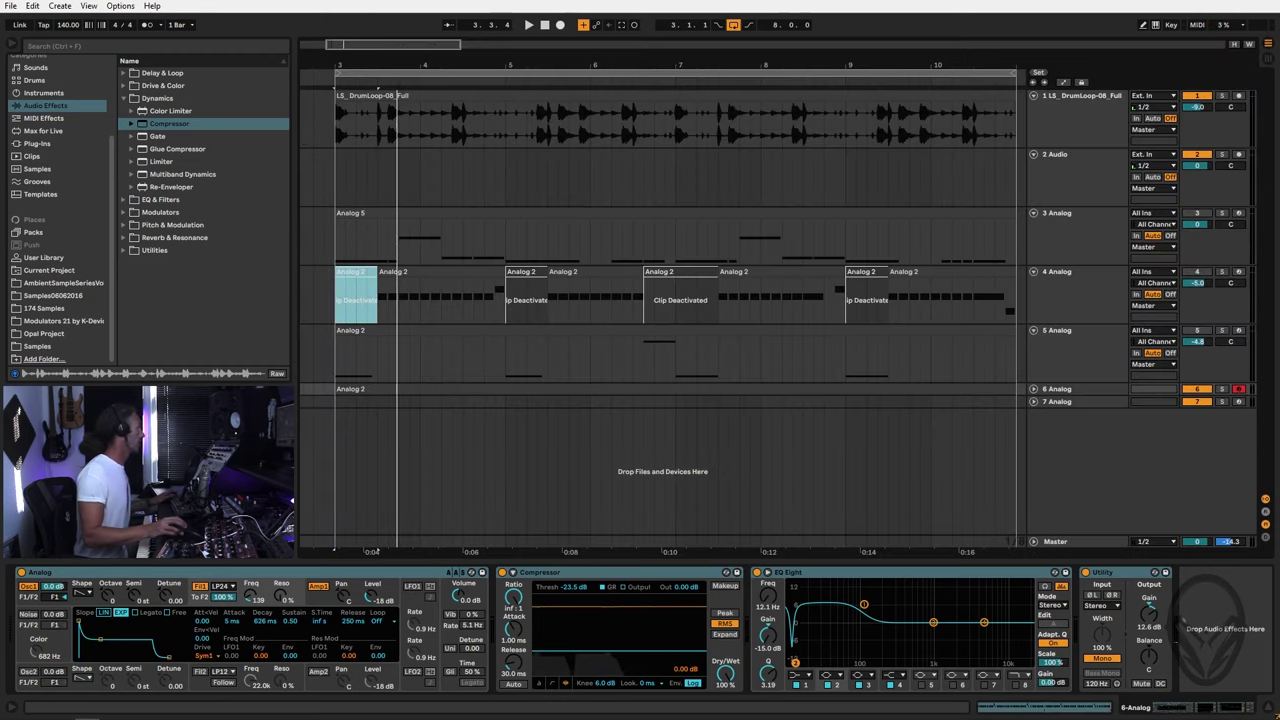
Step: Open track 6's recorded bass clip, set its fixed grid to 1/8 and quantize all of its notes
click(706, 386)
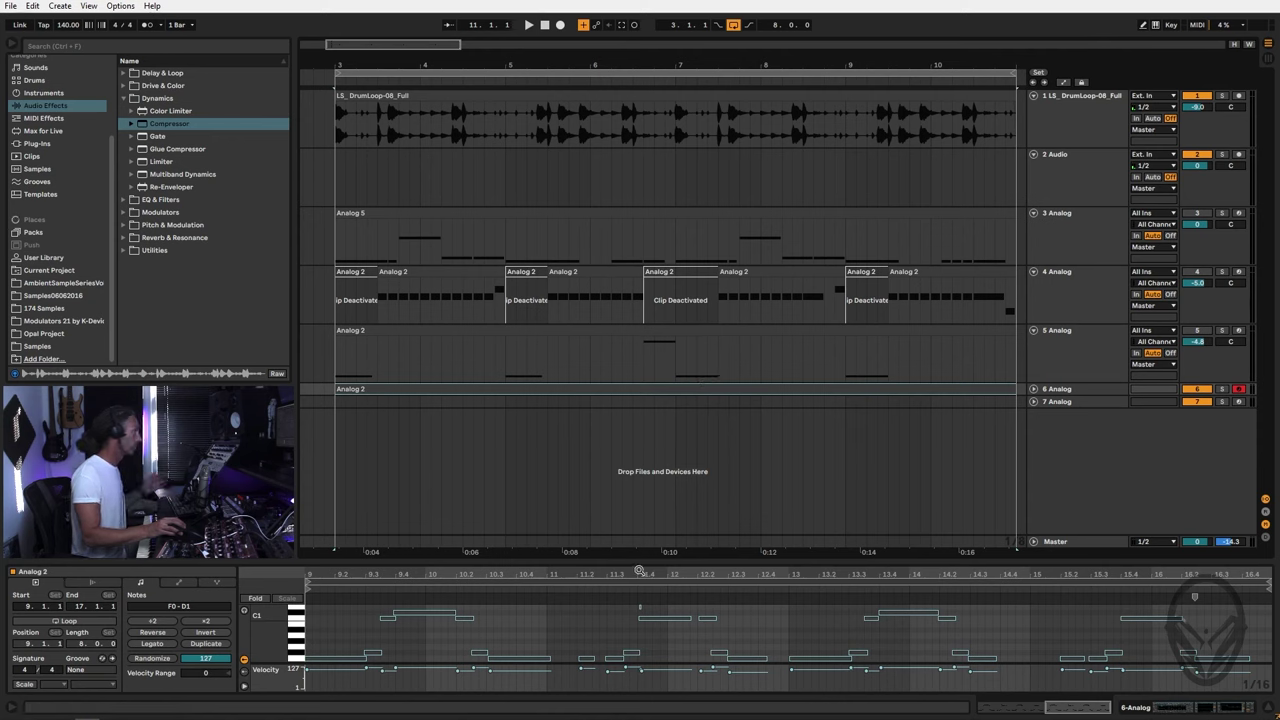
click(618, 608)
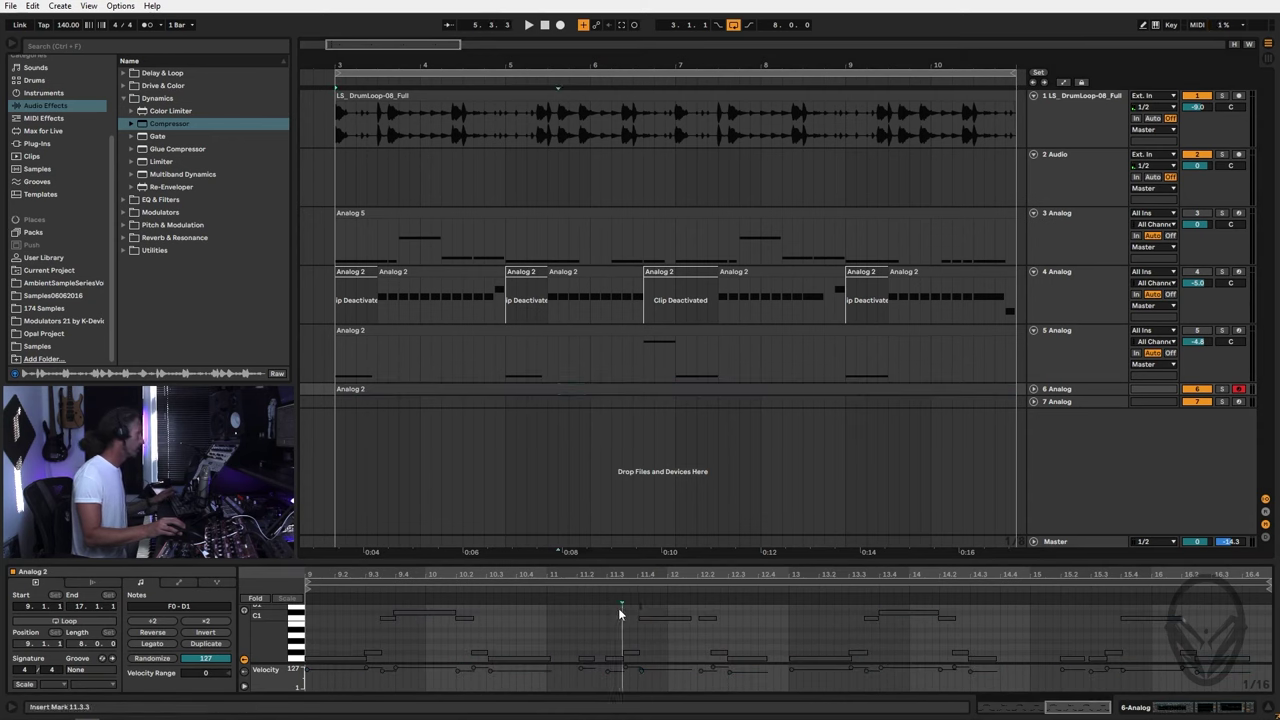
right_click(773, 630)
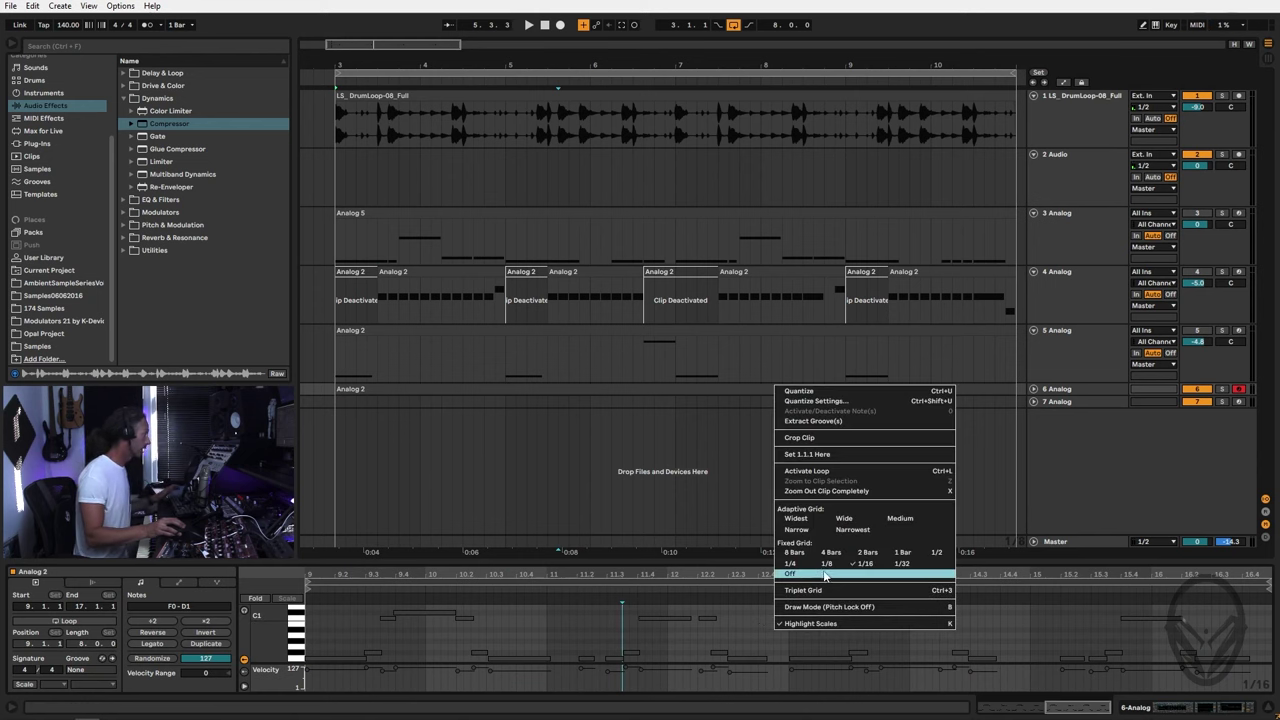
click(826, 563)
right_click(770, 636)
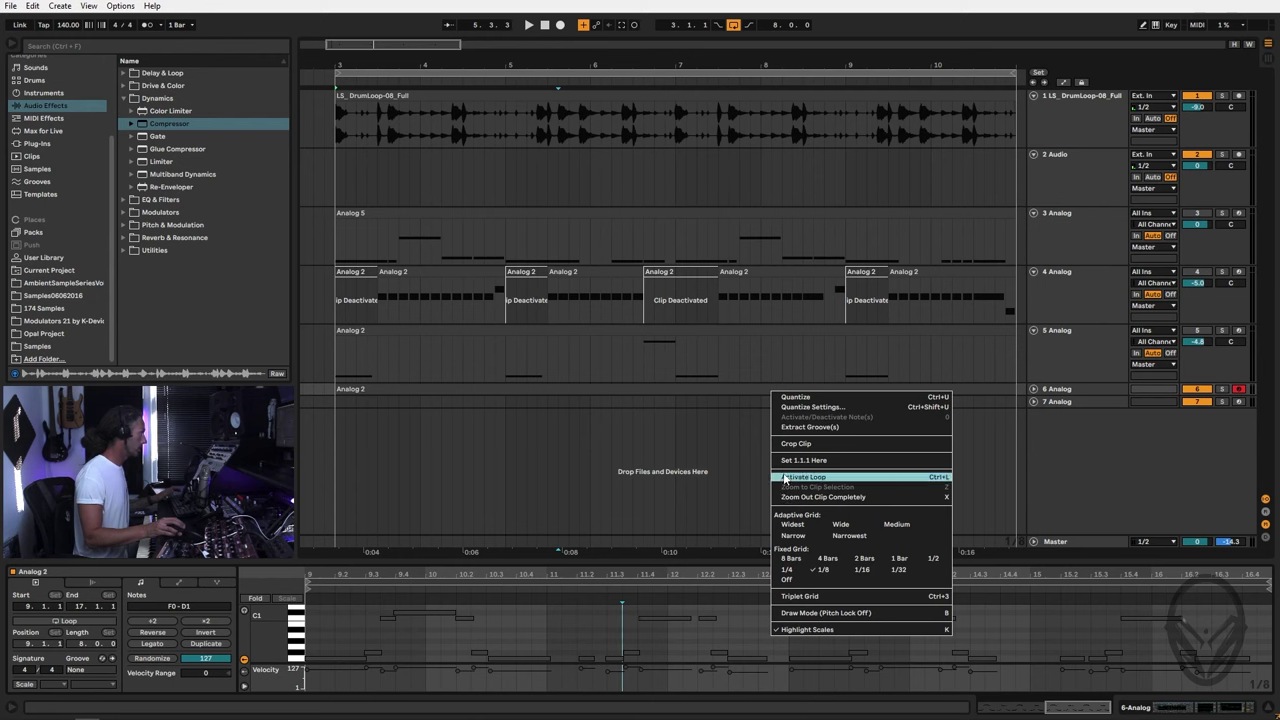
click(805, 397)
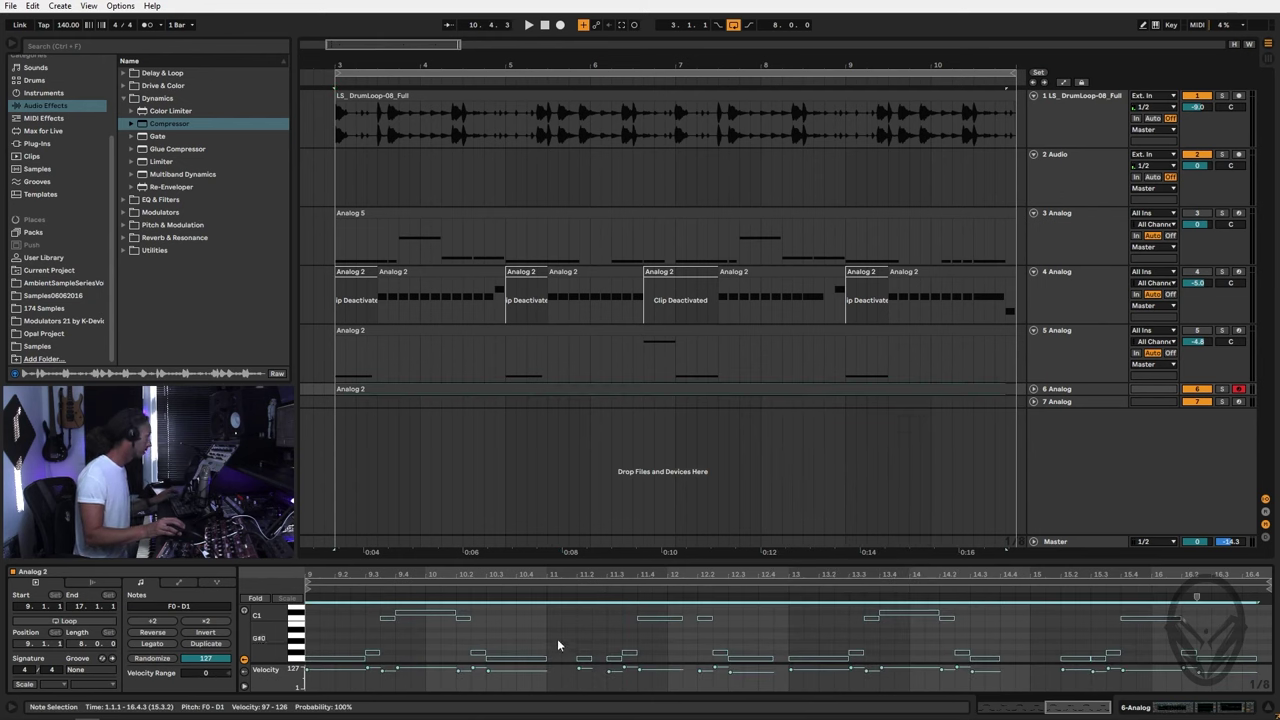
Step: Trim the ends of all notes in track 6's clip so adjoining notes stop just before the next one, and play the result
click(631, 651)
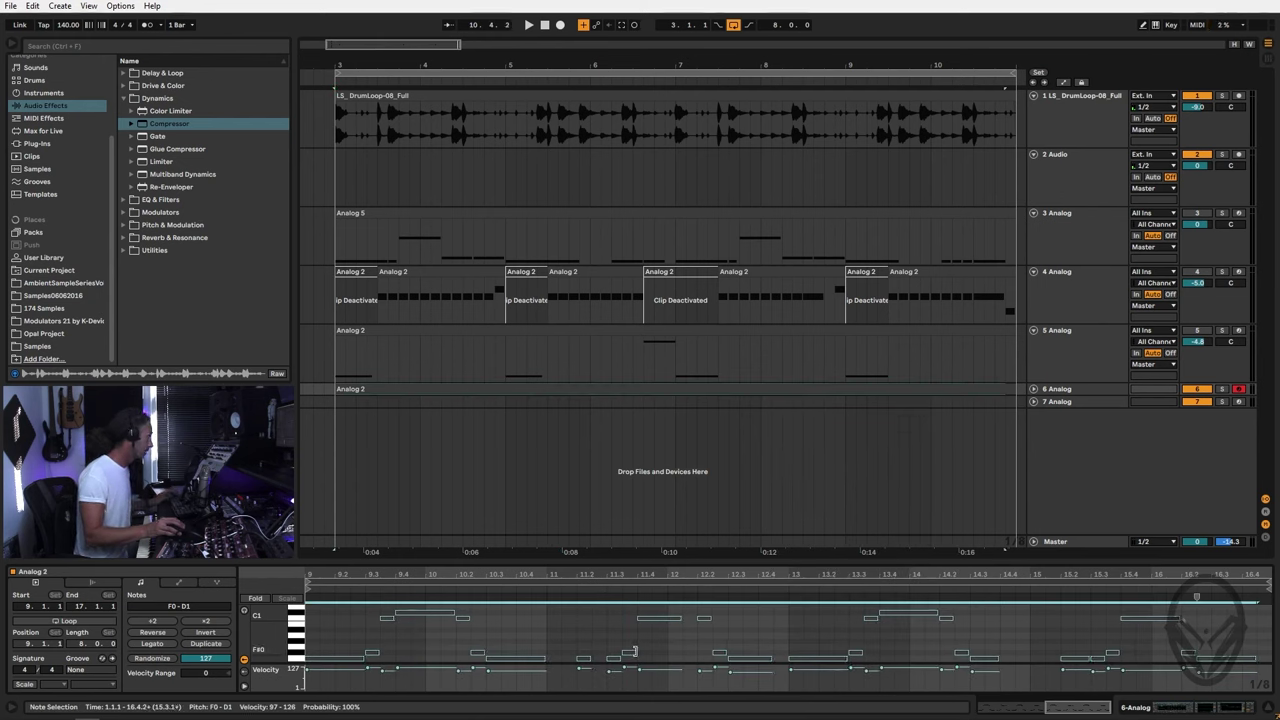
key(ctrl+a)
key(space)
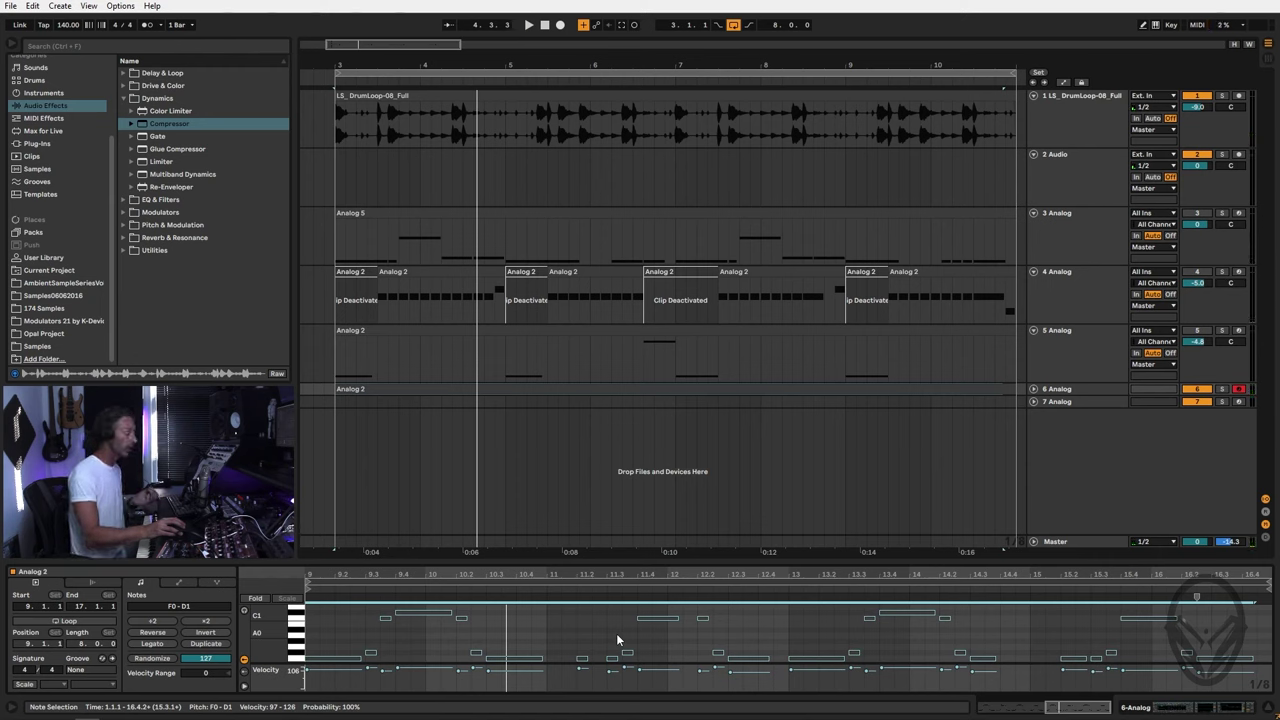
drag(345, 577, 563, 655)
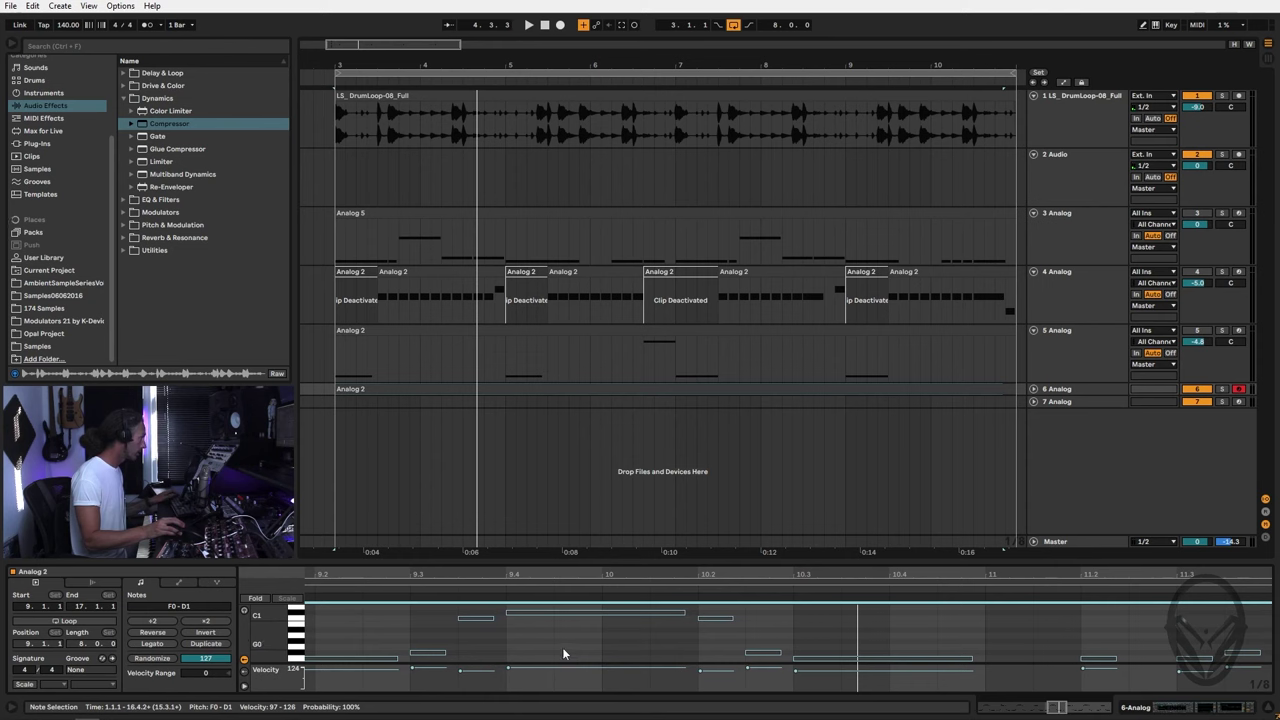
drag(443, 653, 455, 655)
key(space)
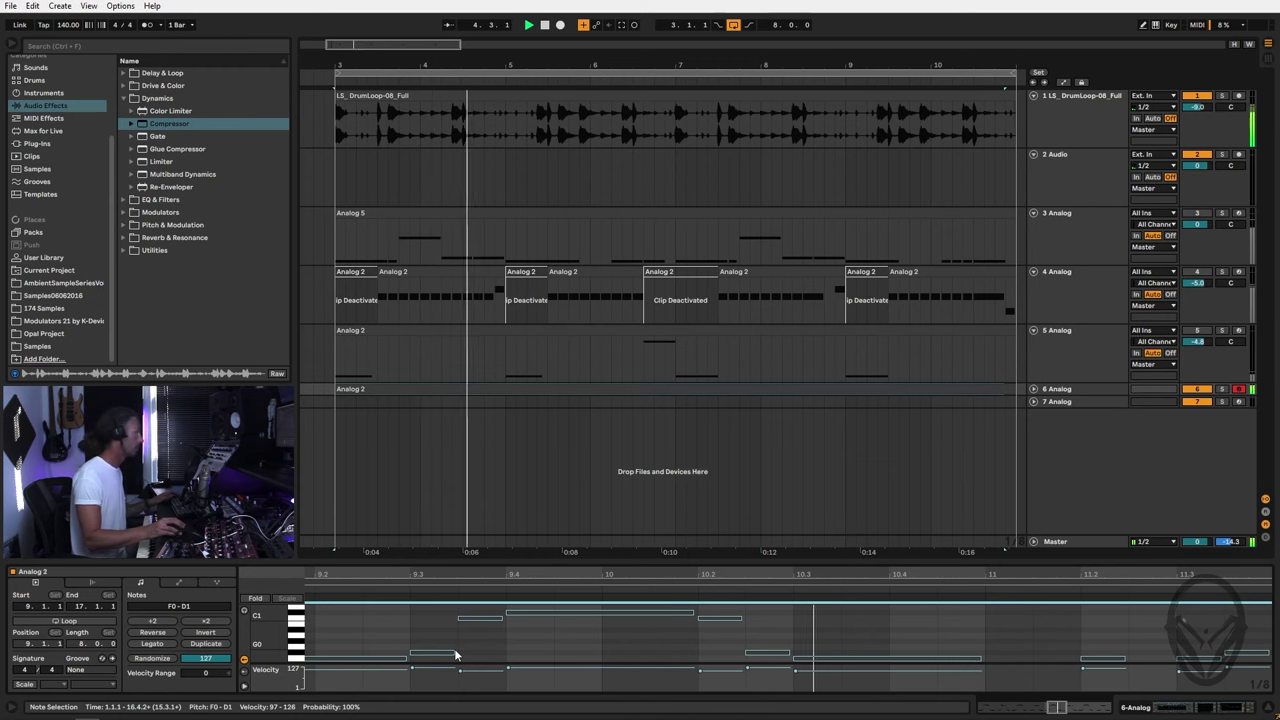
Step: Extend the single short F0 note at 11.2 in track 6's clip to about 11.3
click(997, 603)
key(ctrl+a)
click(1128, 655)
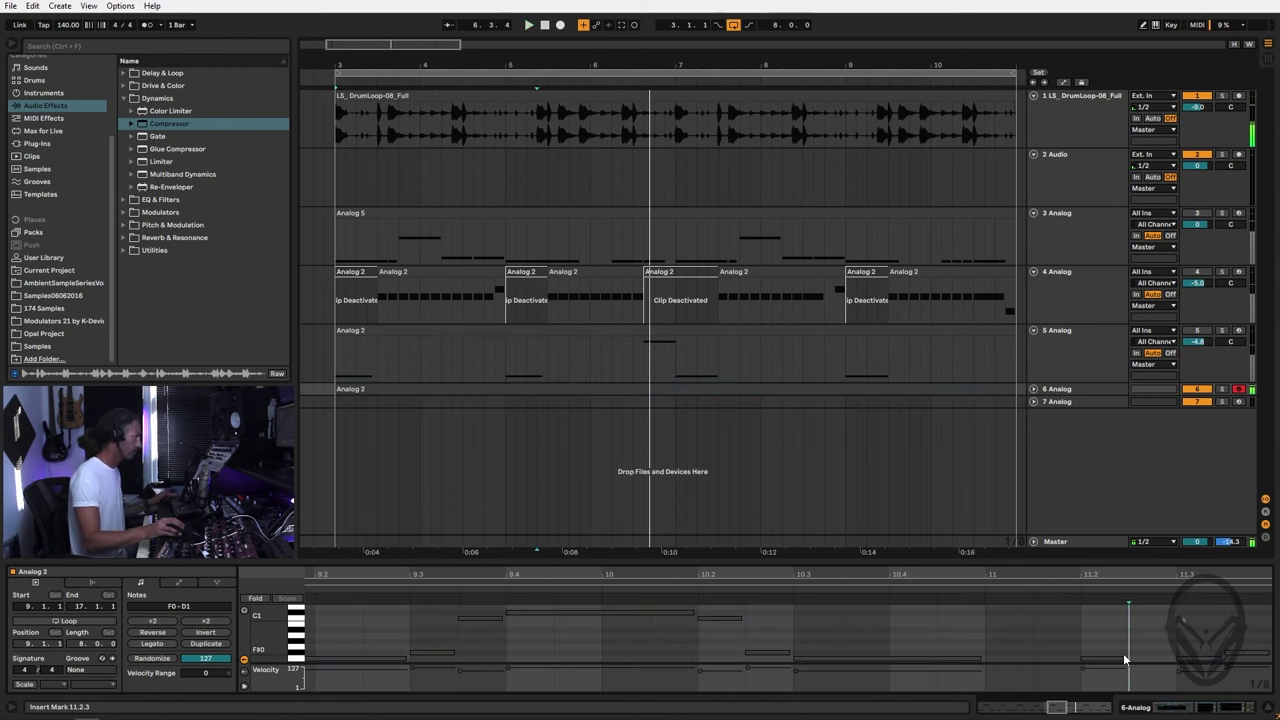
drag(1125, 660, 1153, 660)
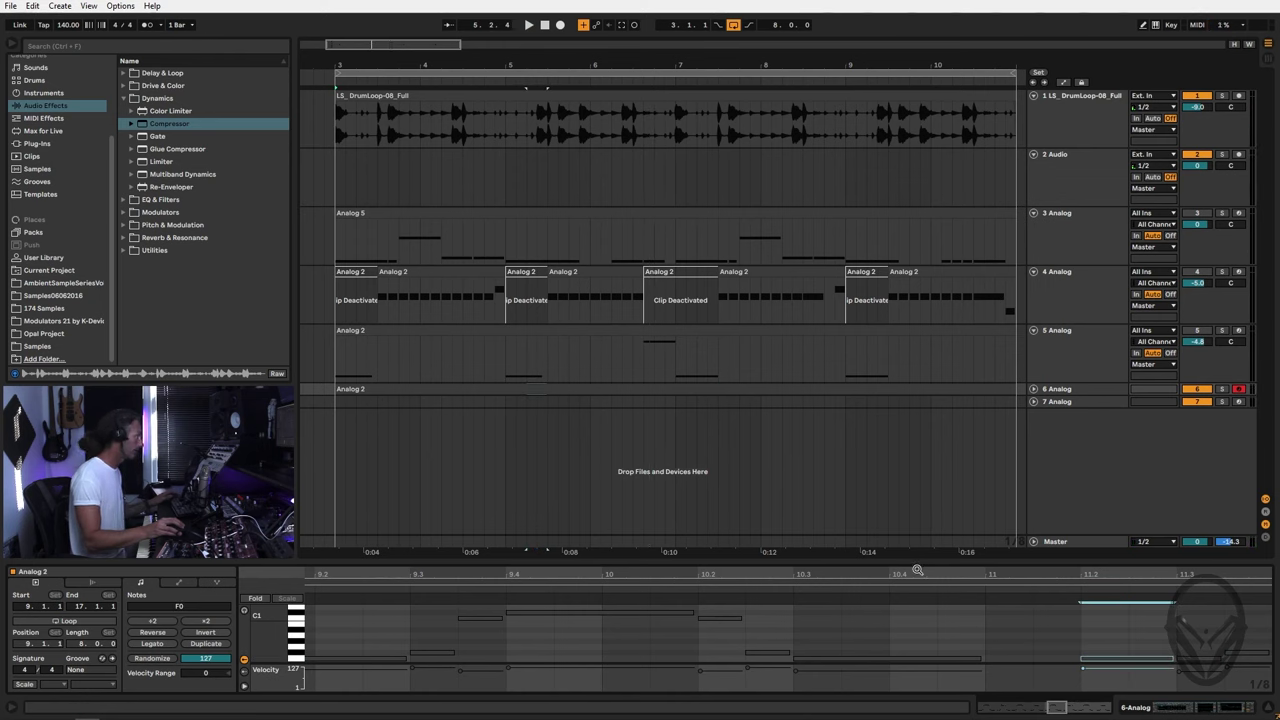
Step: Play track 6's line over the loop and crop its clip to the eight bars in use
drag(917, 570, 899, 573)
key(space)
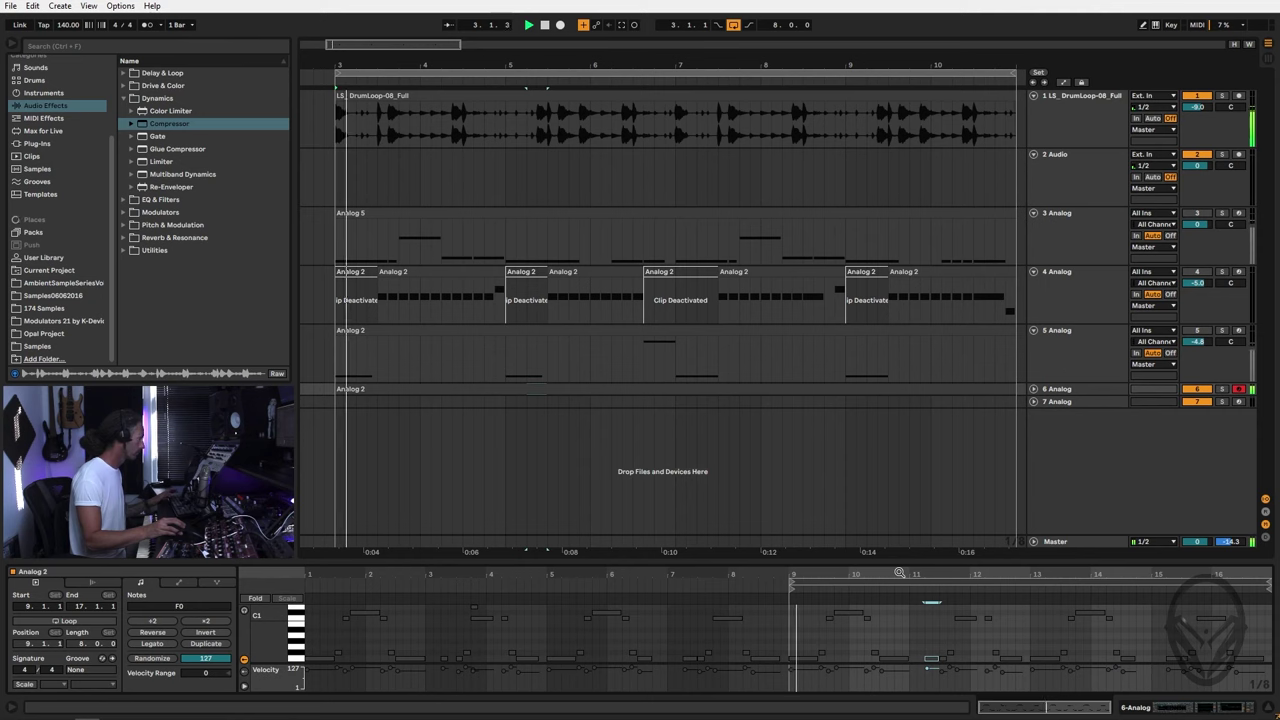
right_click(995, 638)
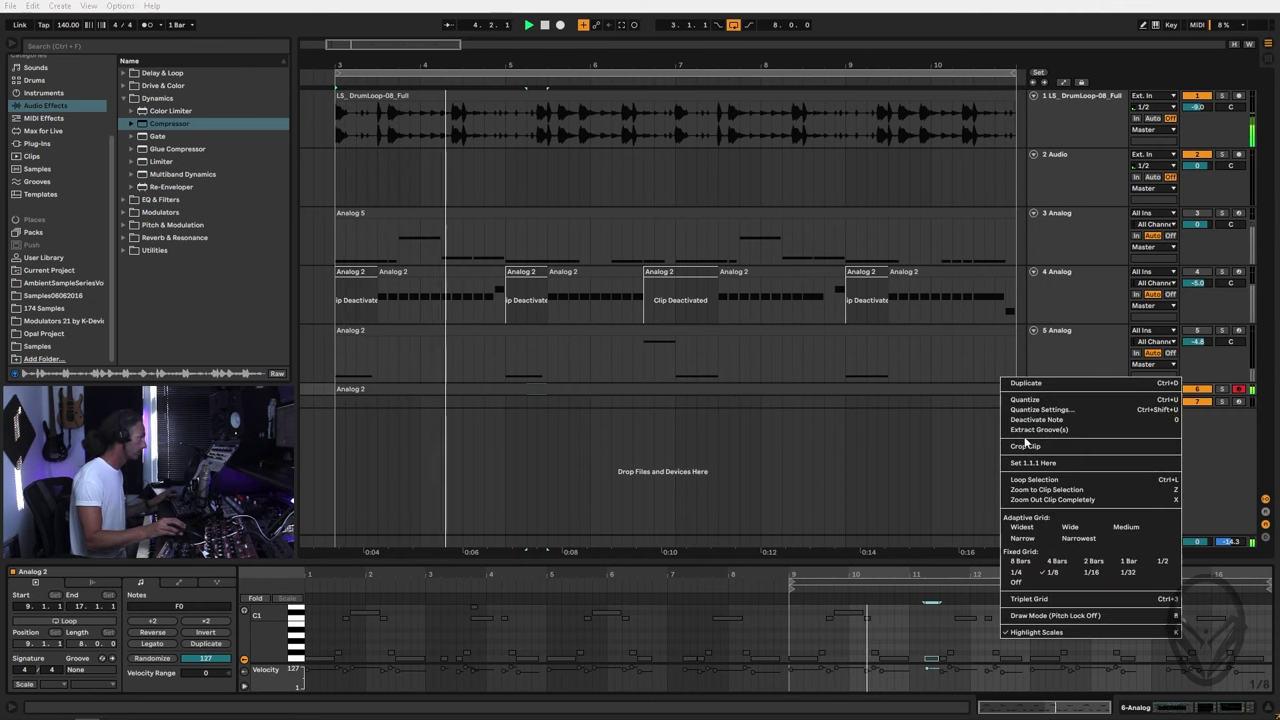
click(1025, 446)
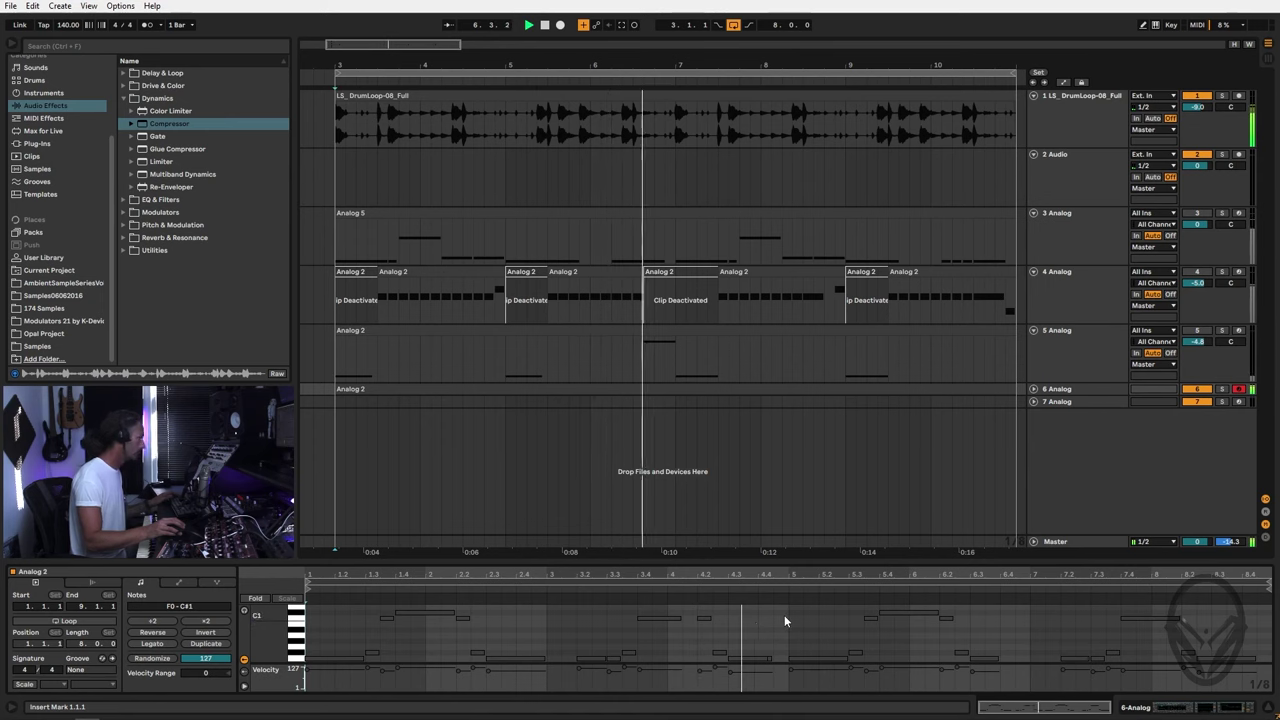
Step: Replace the notes in bars 5–8 of track 6's clip with a duplicate of bars 1–4 and play the clip
key(space)
drag(790, 625, 1270, 630)
key(Delete)
key(ctrl+a)
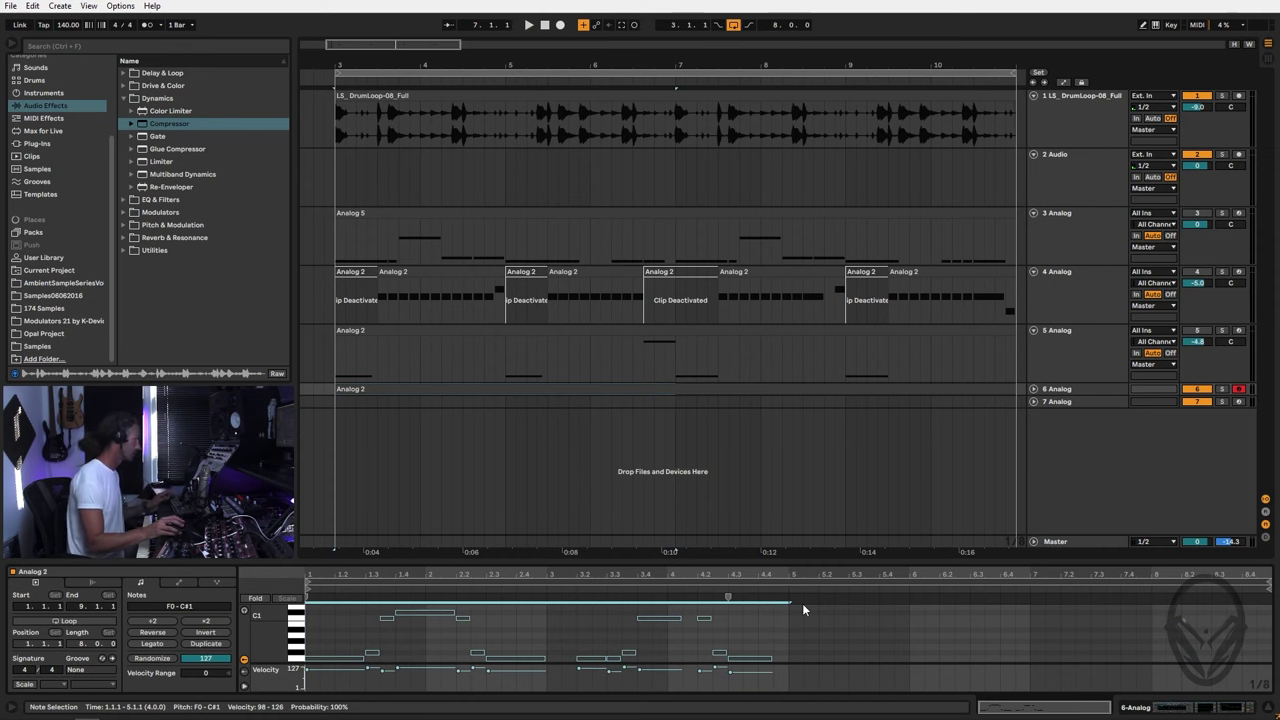
key(ctrl+d)
key(space)
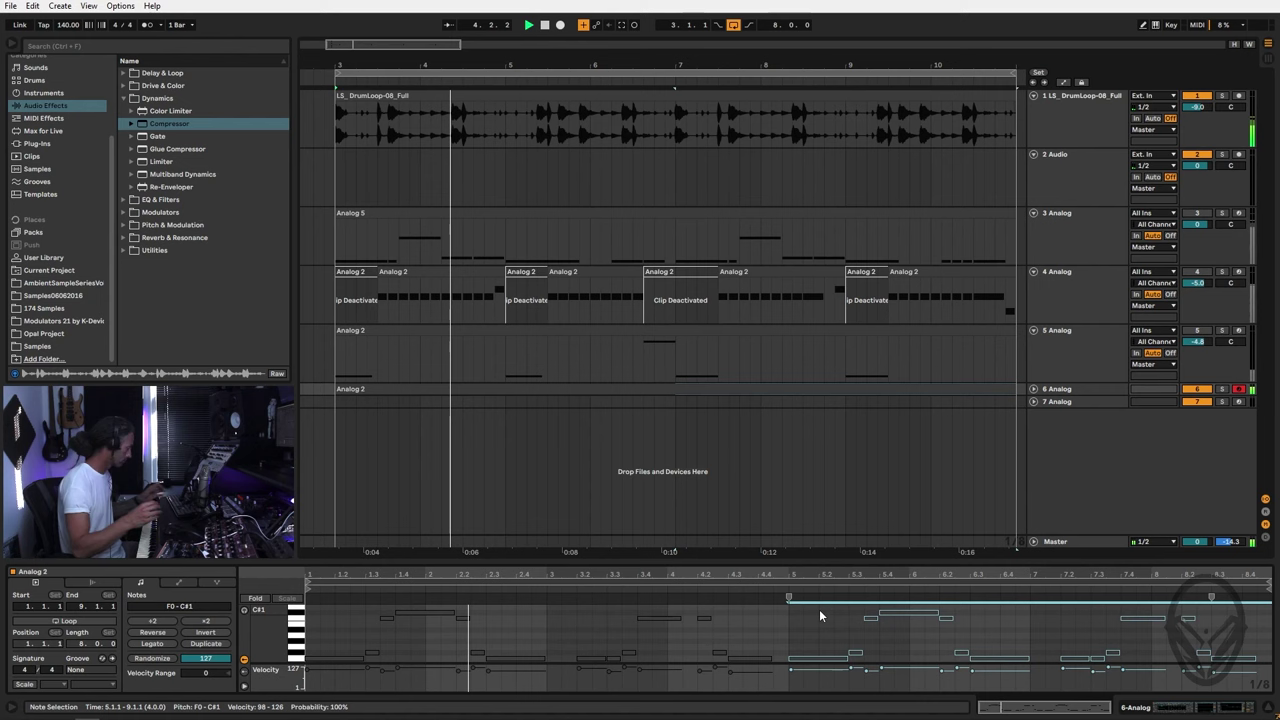
Step: Copy the sidechain Compressor from track 5 onto track 6, between its first Compressor and EQ Eight
click(1060, 396)
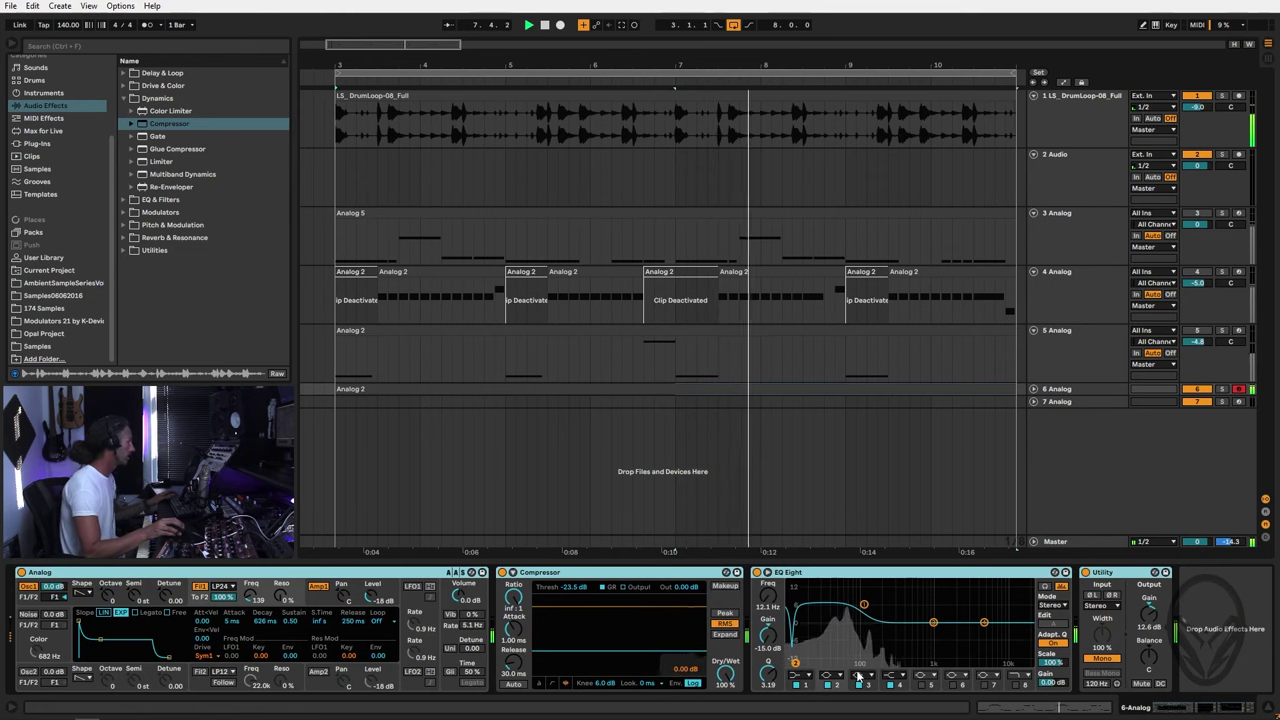
click(1068, 330)
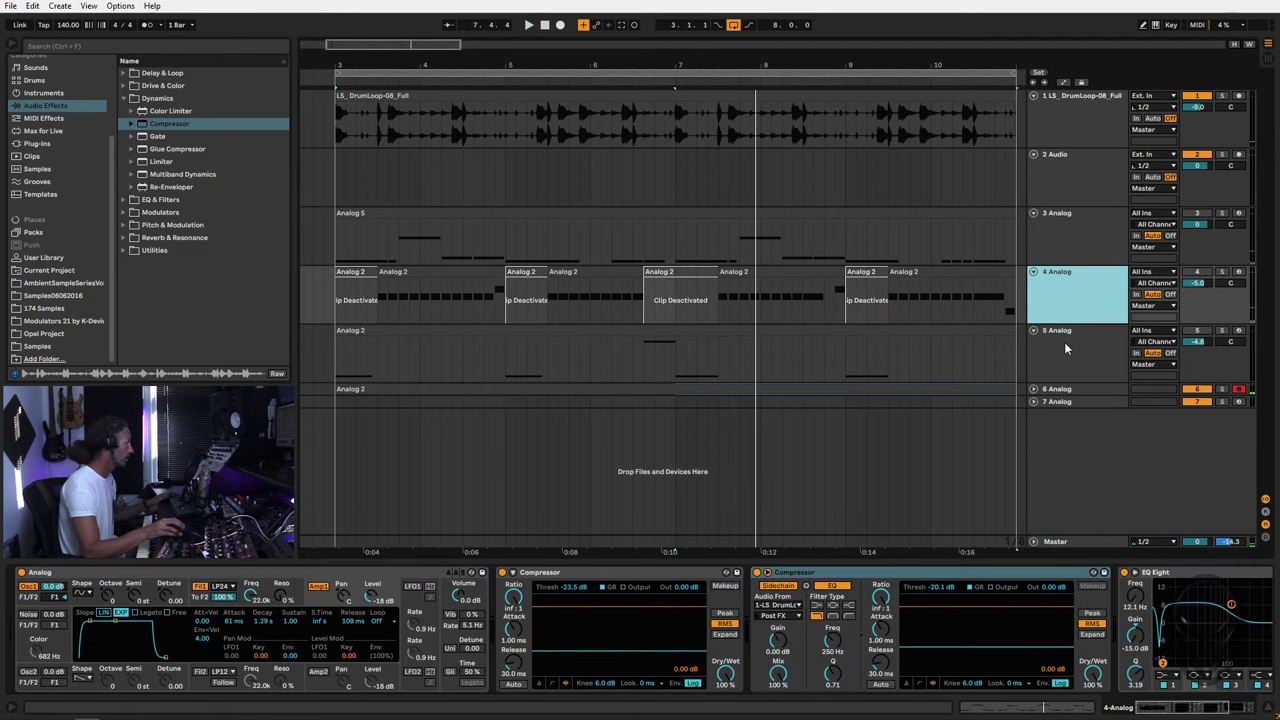
click(907, 573)
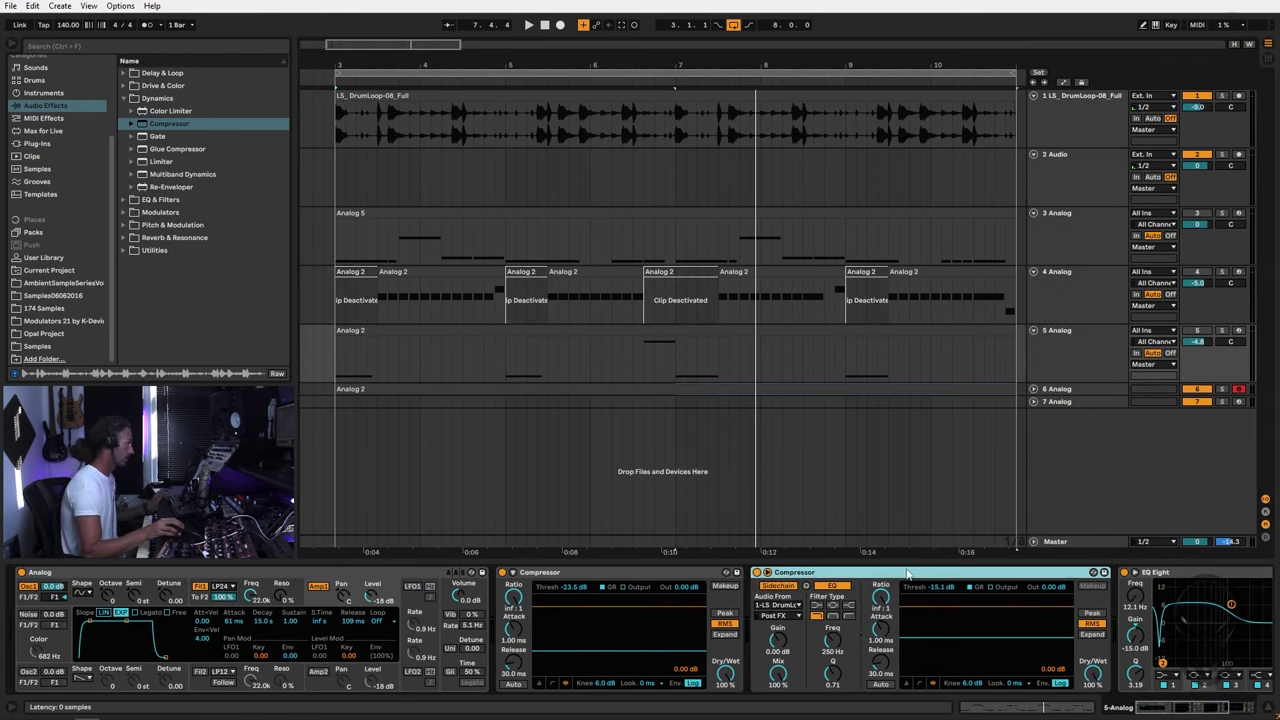
click(1066, 389)
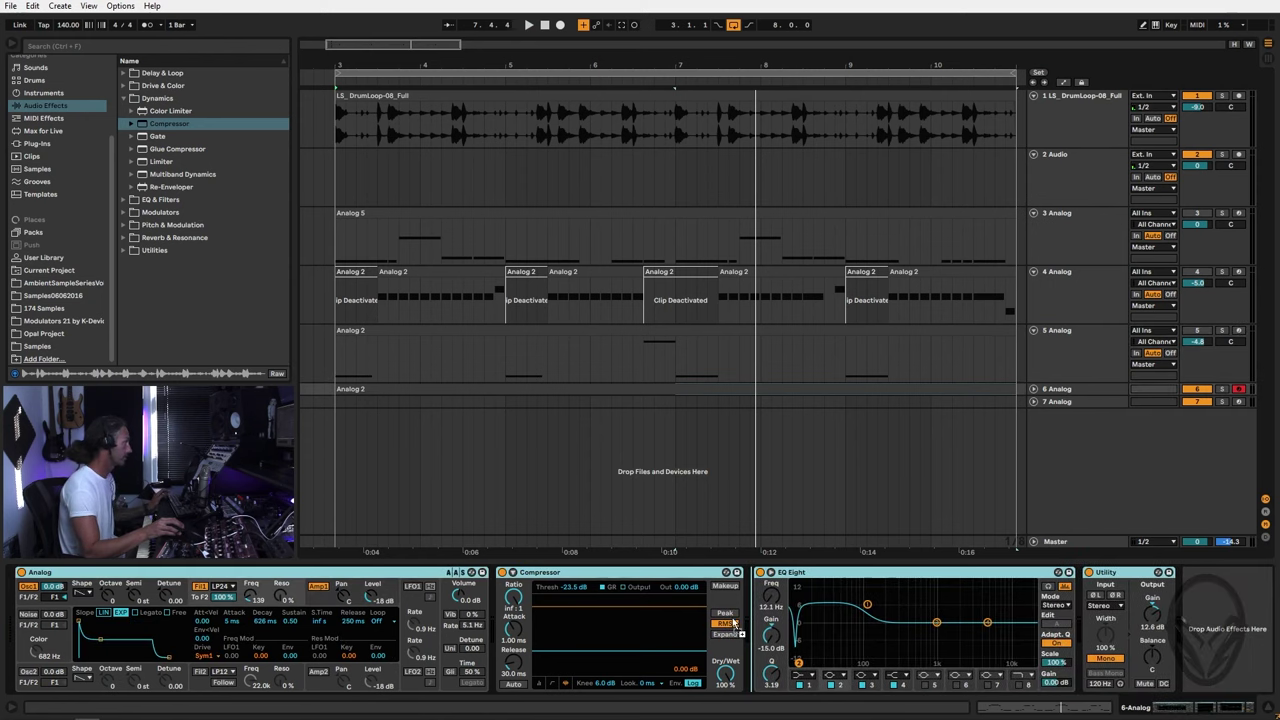
key(ctrl+v)
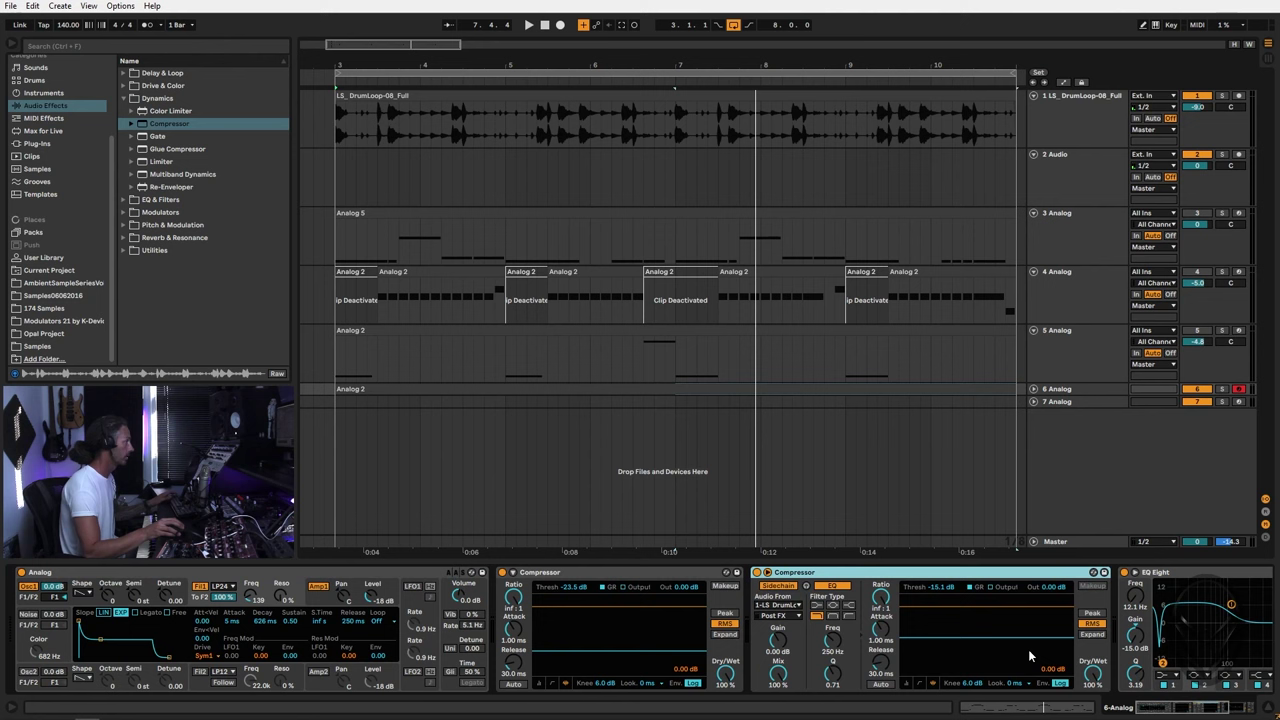
Step: Set the threshold of track 6's sidechain Compressor to -17.7 dB and its Dry/Wet to 68 %, checking it against the drum loop
key(space)
drag(992, 637, 992, 648)
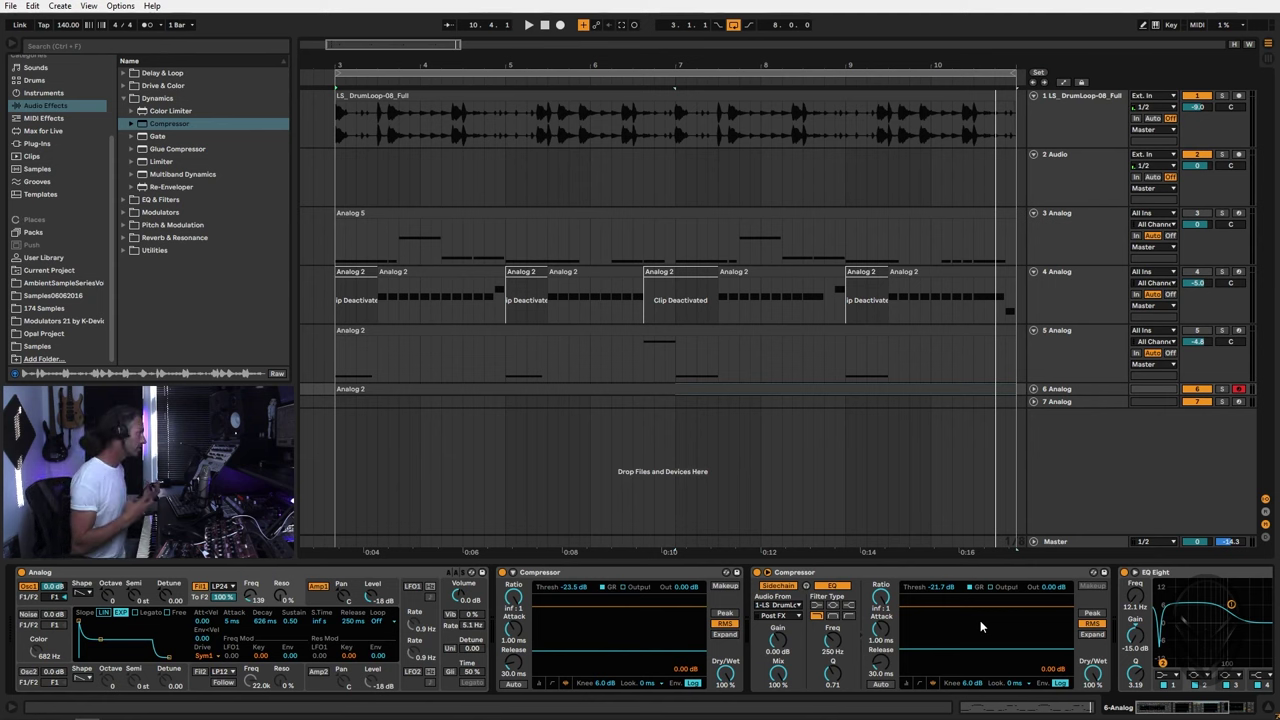
key(space)
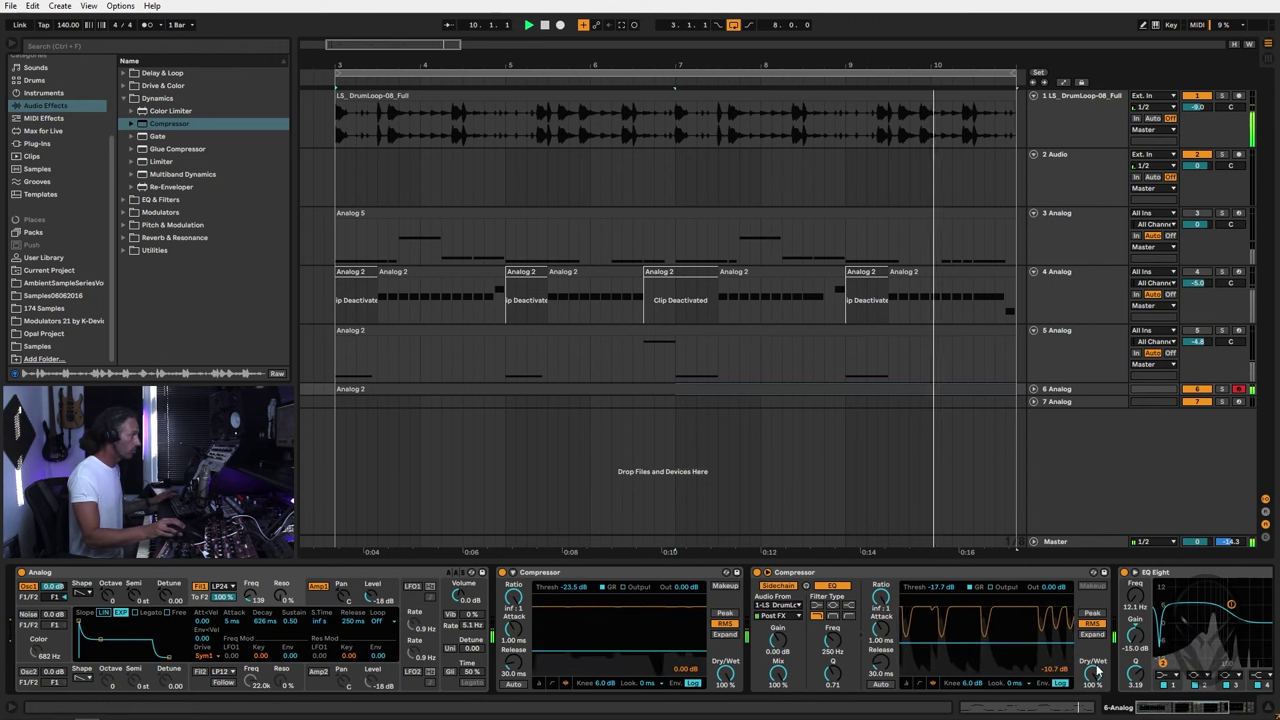
drag(1111, 675, 1111, 707)
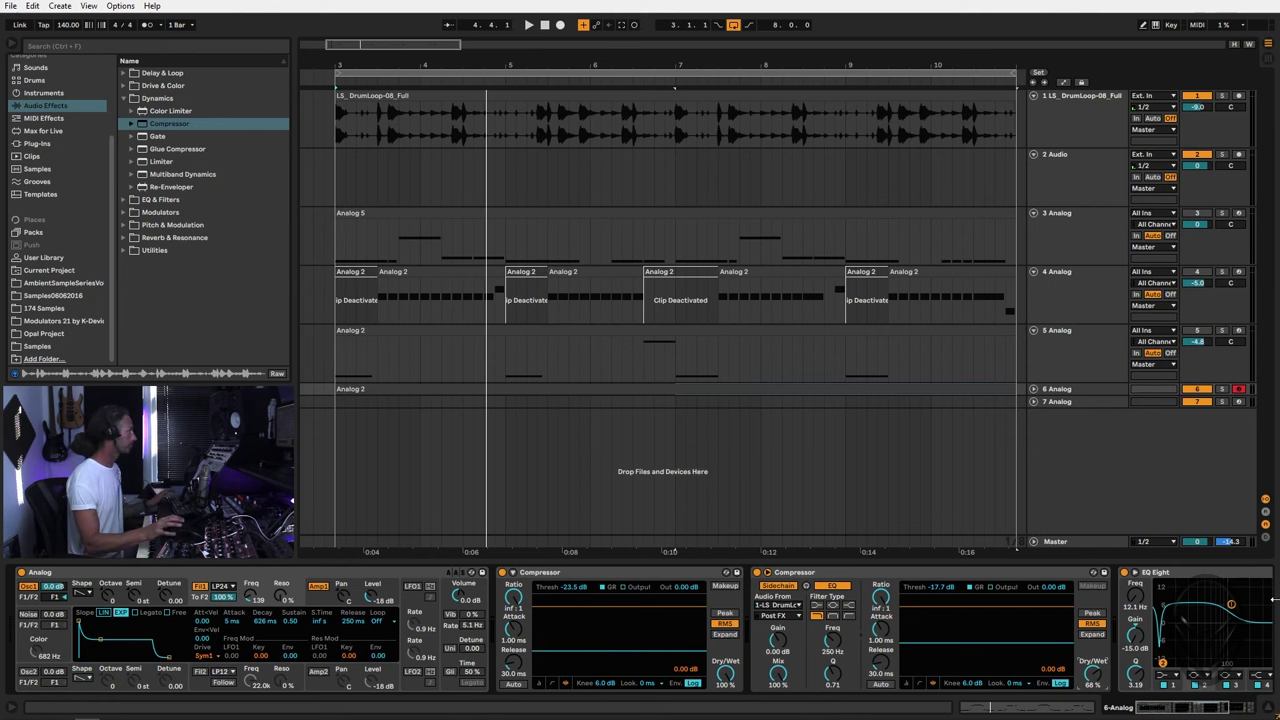
key(space)
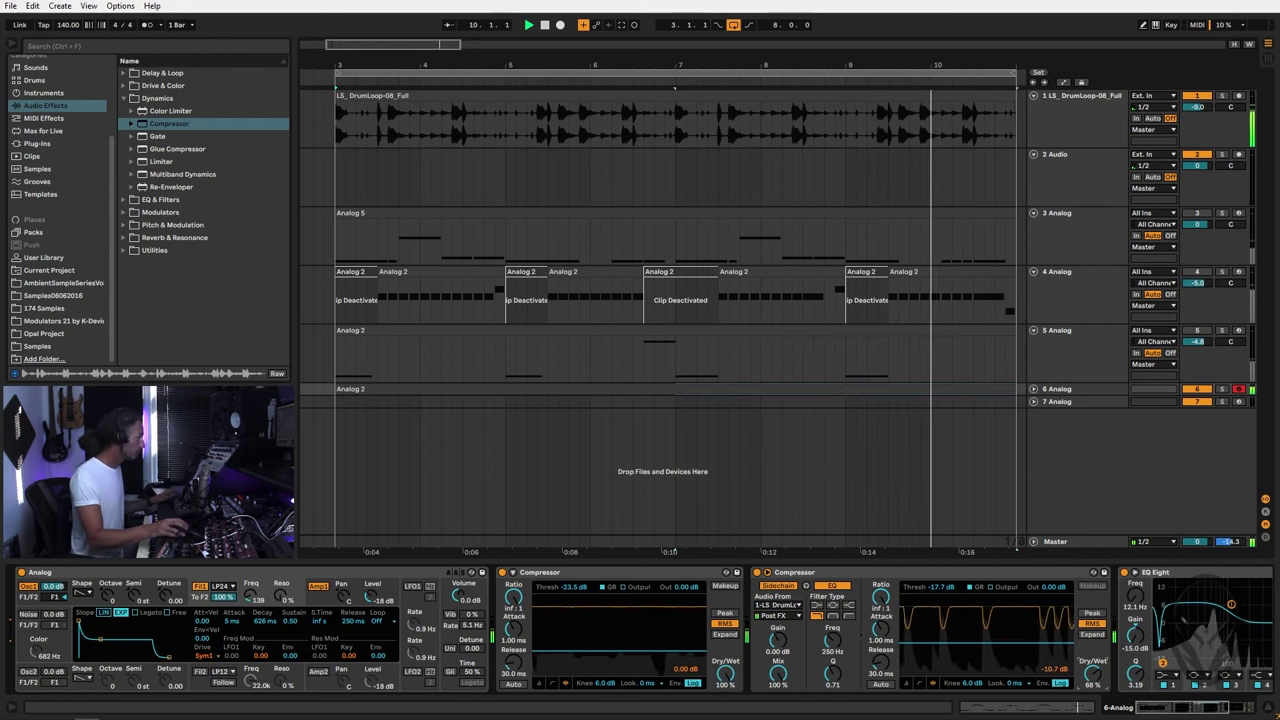
Step: Mute track 6, arm track 7, record a bass line on it over the drum loop and play it back
click(1088, 403)
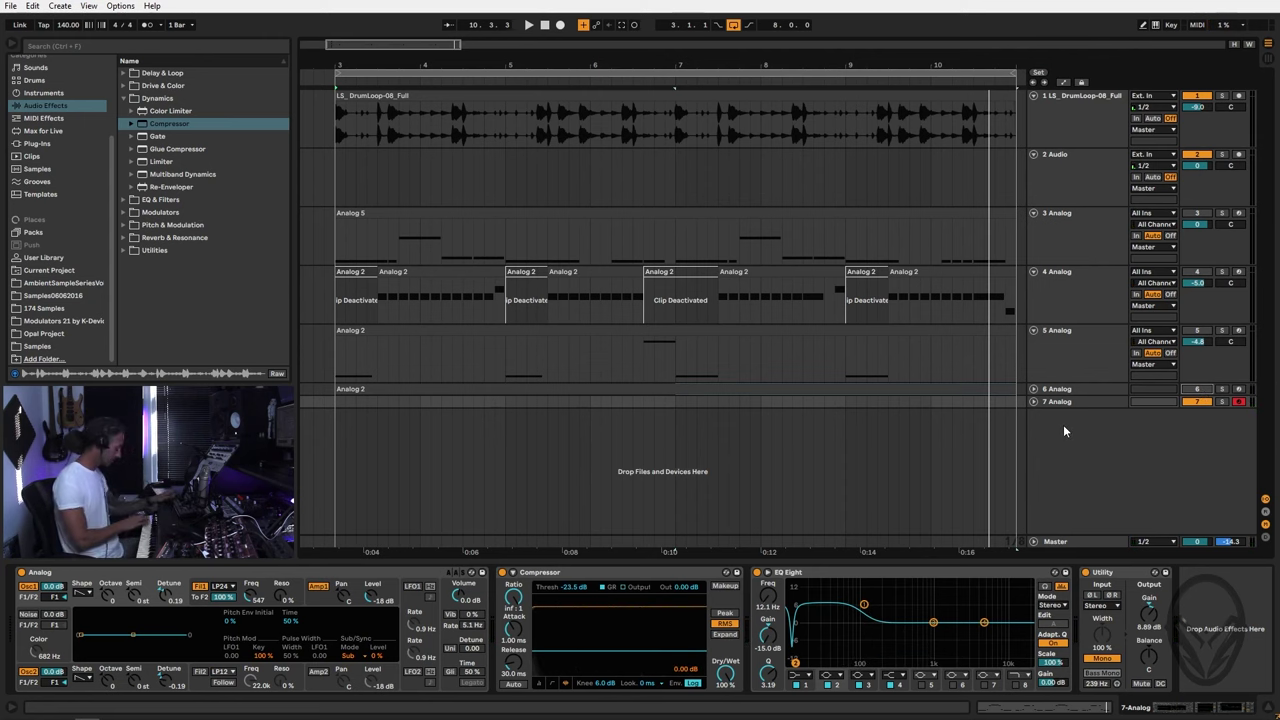
key(space)
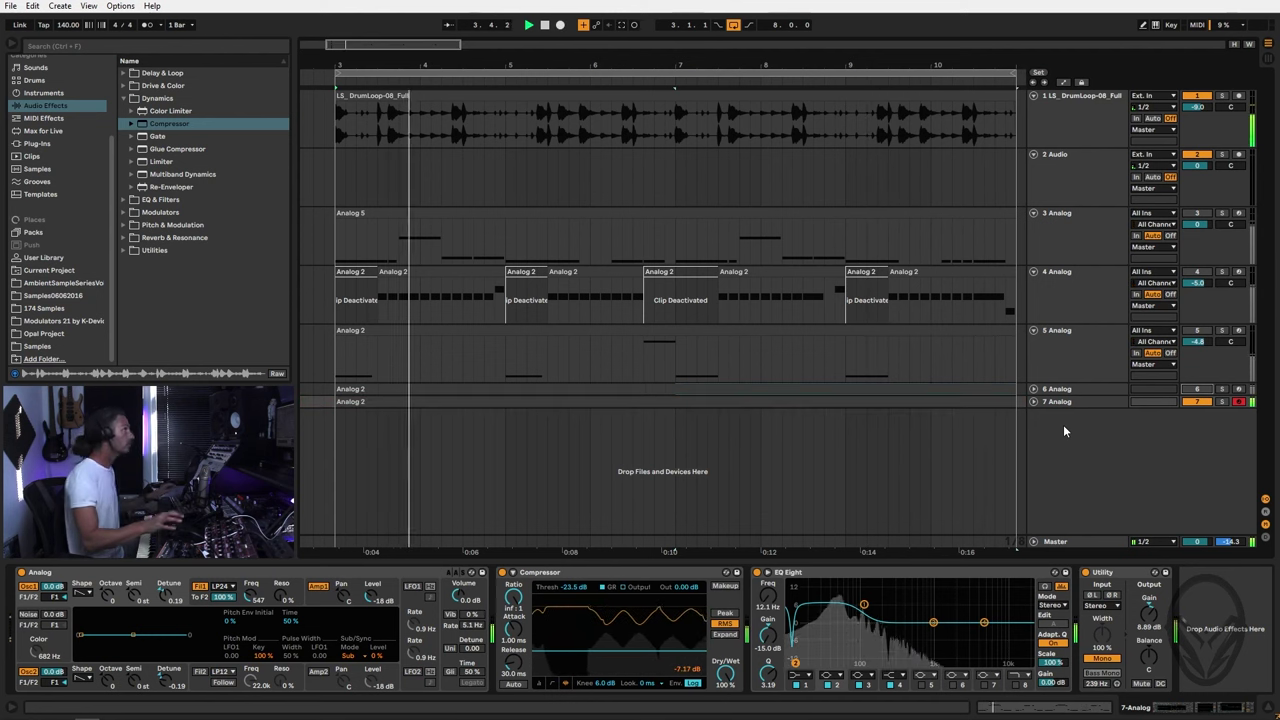
Step: Open track 7's recorded clip, set its grid to 1/8 and quantize all its notes to it
key(F9)
click(779, 401)
double_click(779, 401)
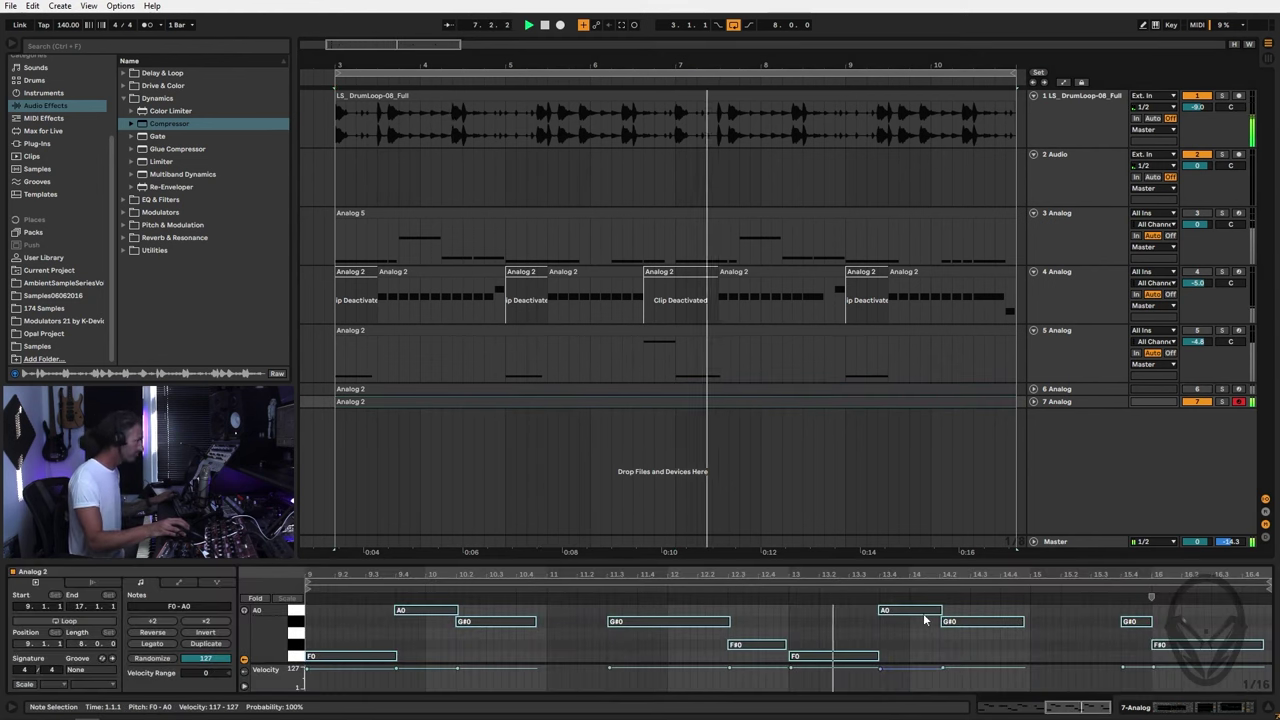
right_click(965, 649)
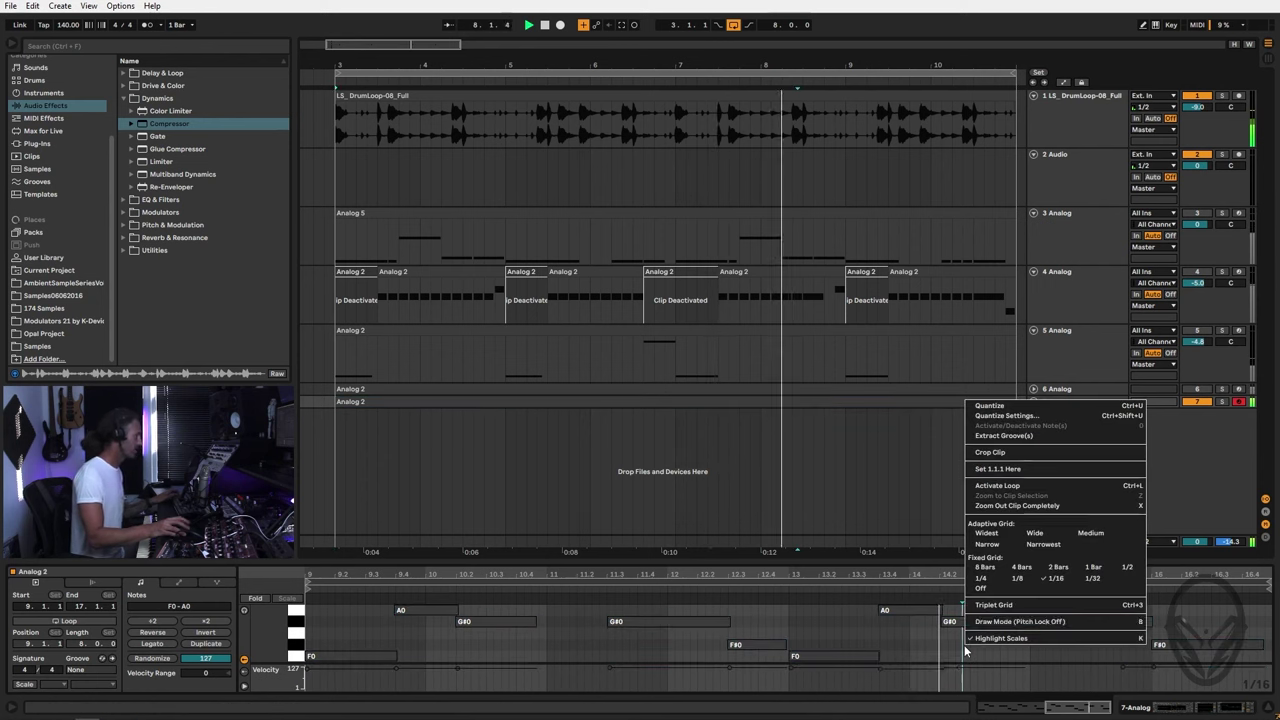
click(1022, 588)
right_click(1020, 642)
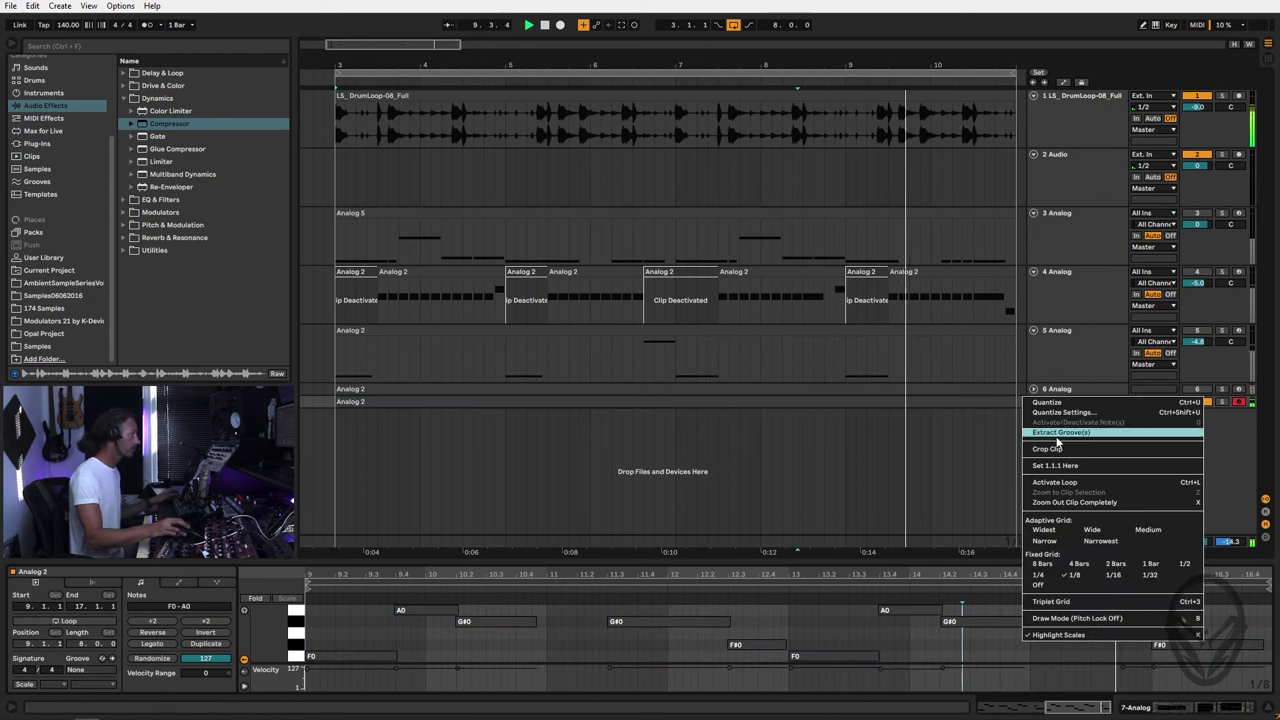
click(1066, 405)
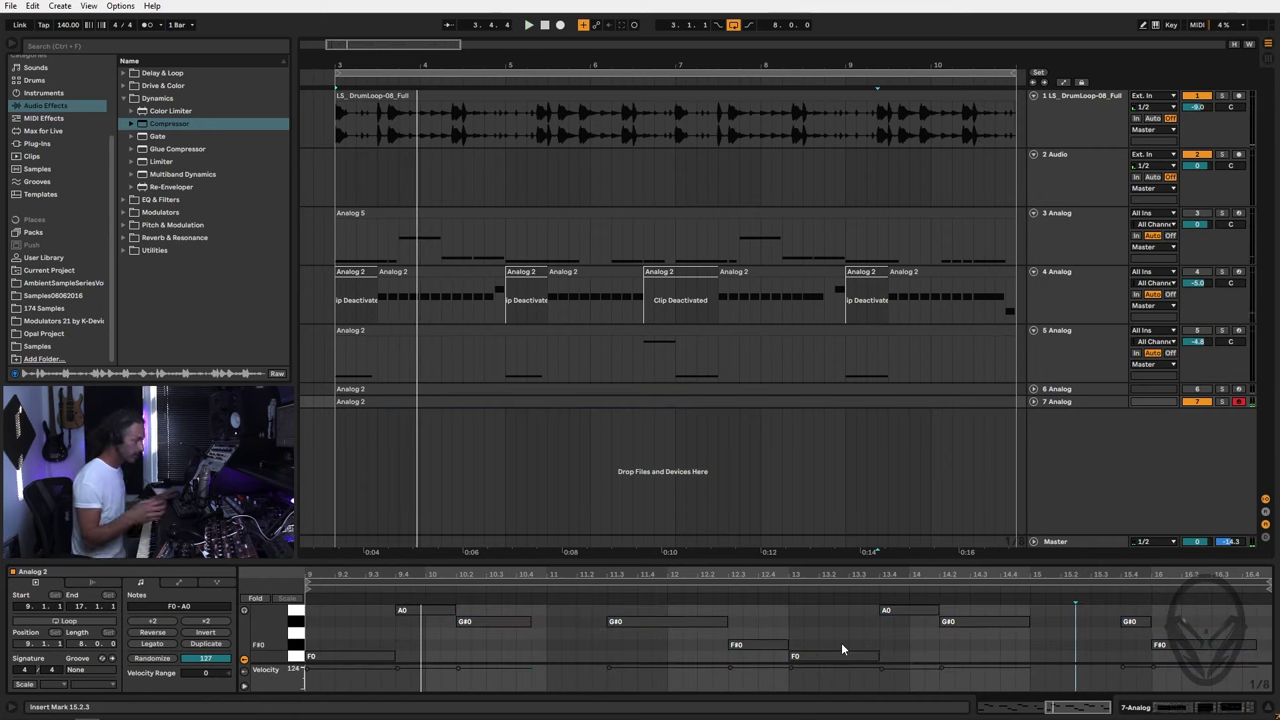
Step: Turn on Glide in track 7's Analog and play the bass line with the drum loop
key(Tab)
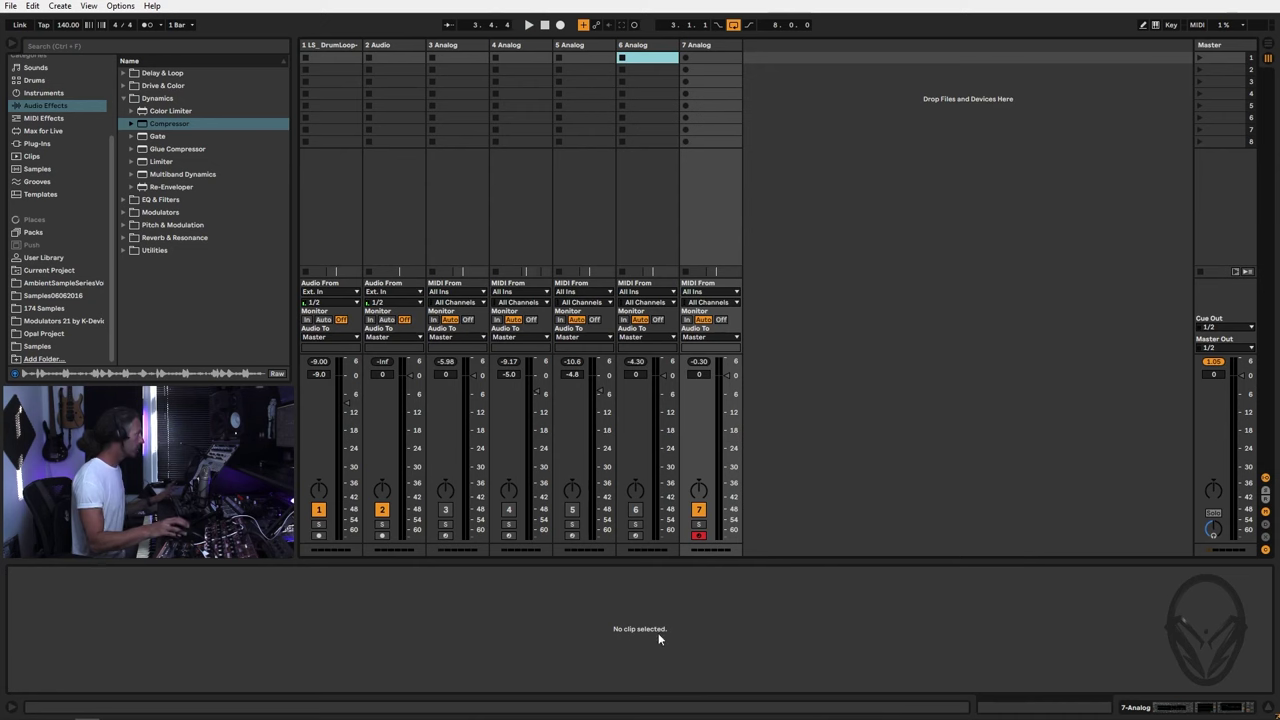
click(700, 57)
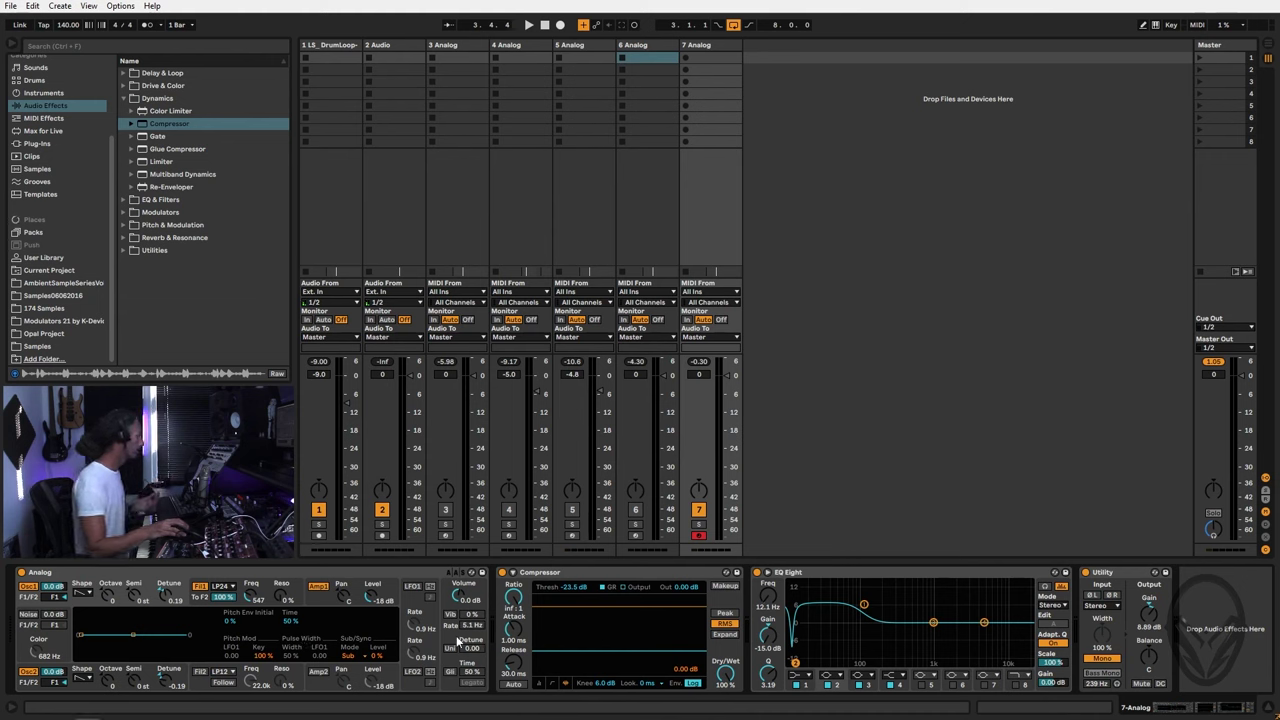
click(448, 672)
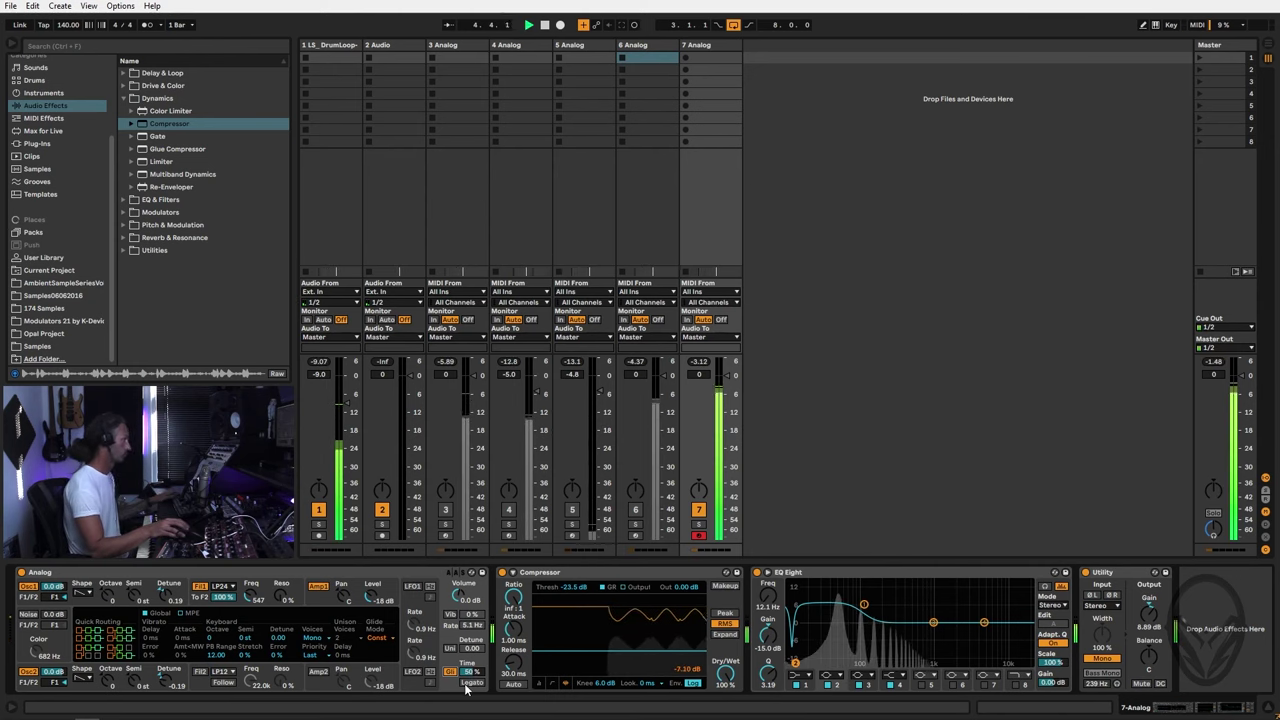
key(Tab)
key(space)
Step: Lengthen the opening F0 and A0 notes in track 7's clip slightly so each overlaps the following note, and play the result
double_click(498, 401)
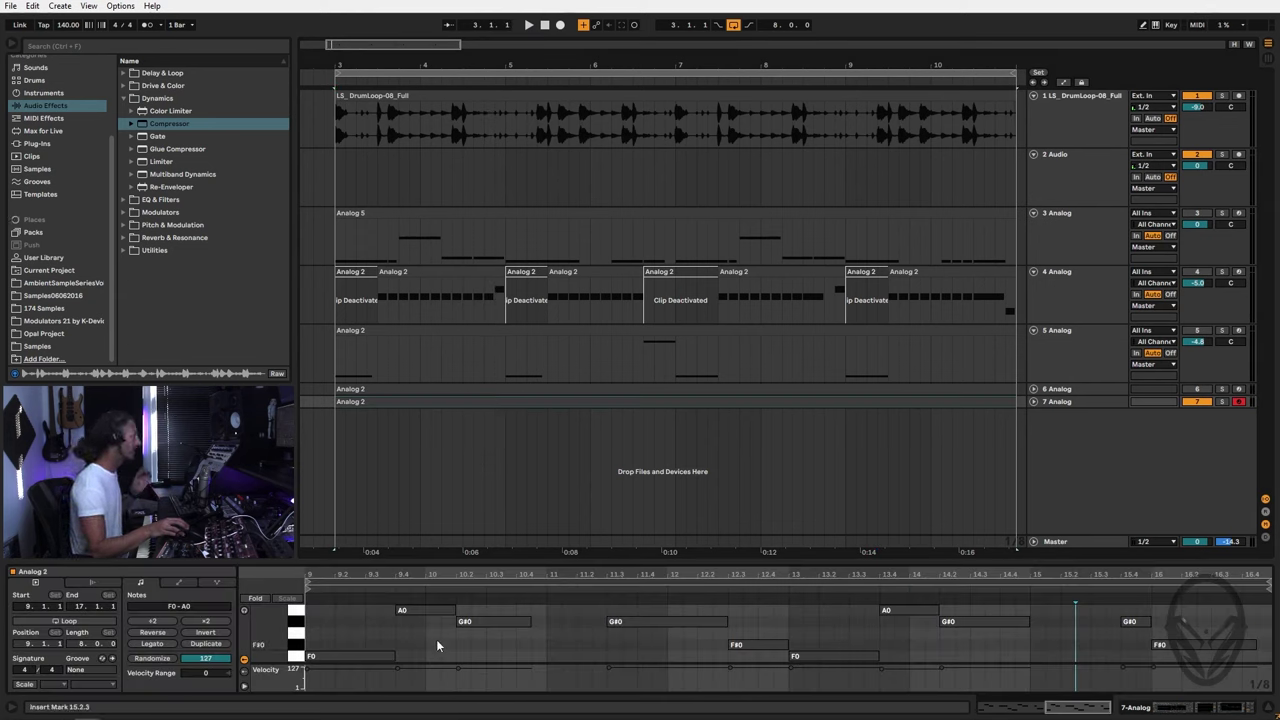
click(378, 634)
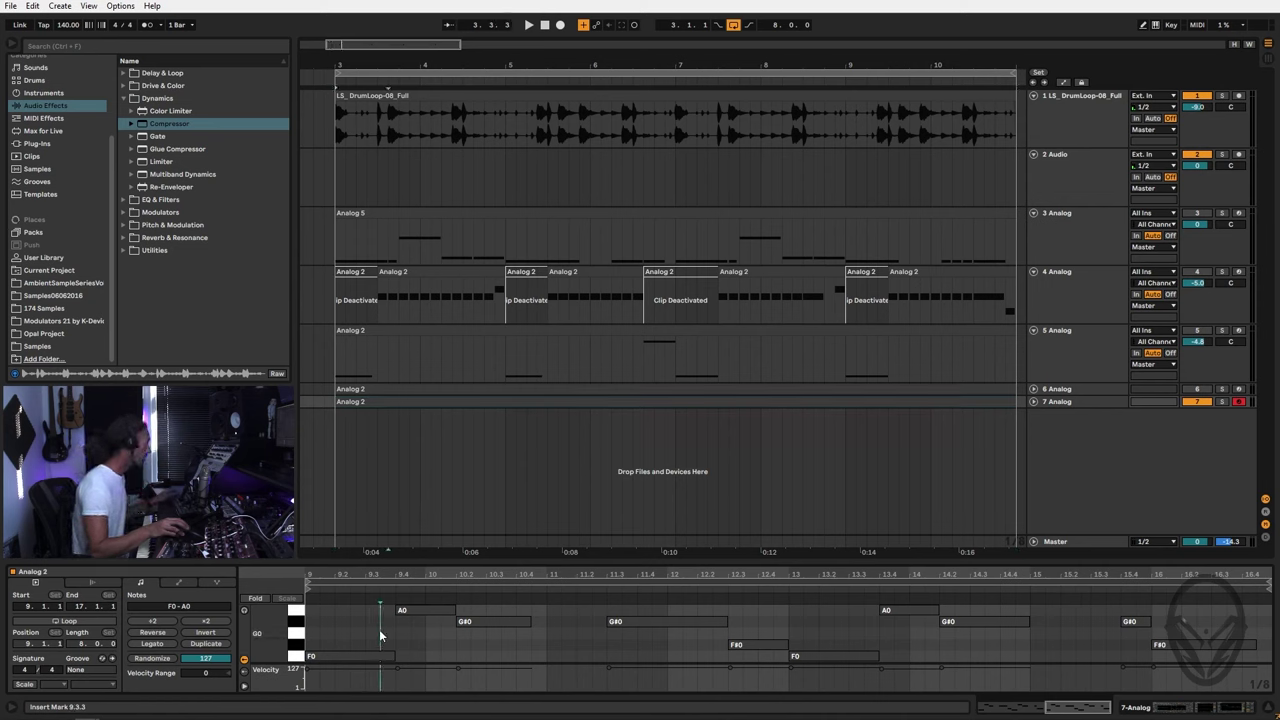
drag(373, 611, 403, 657)
key(space)
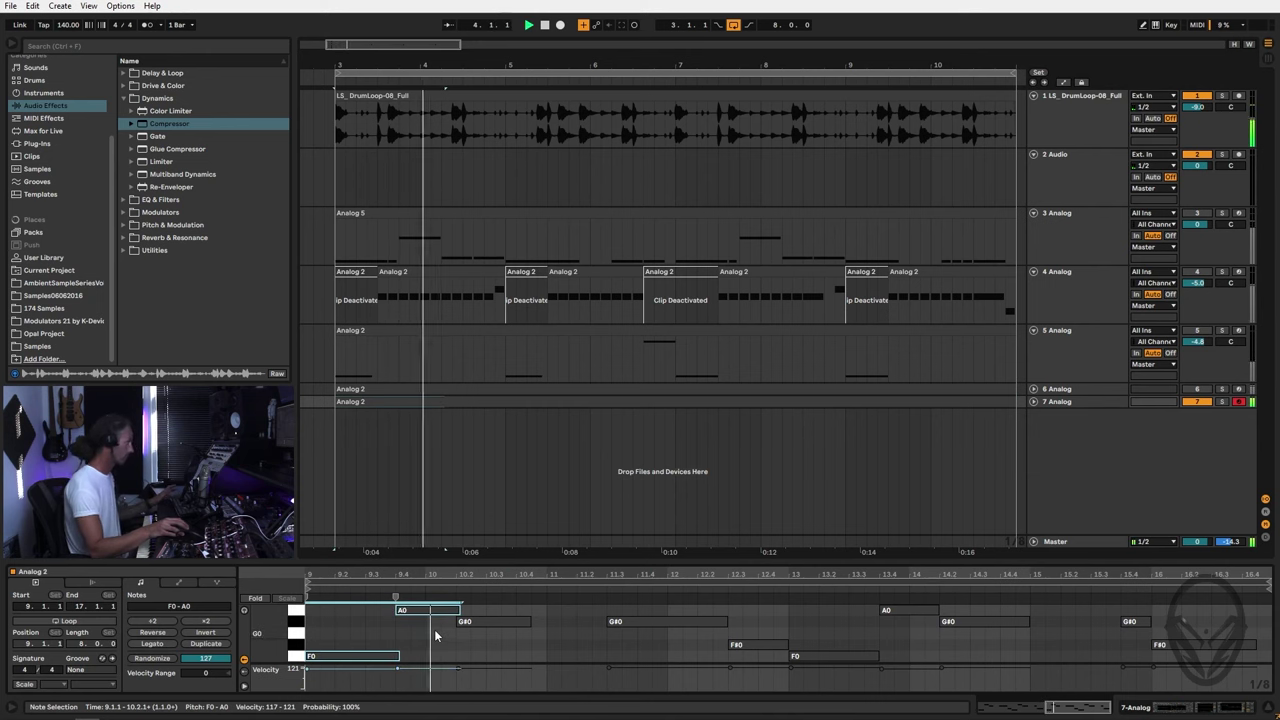
Step: Turn on Legato for the glide in track 7's Analog and play the clip again
key(Tab)
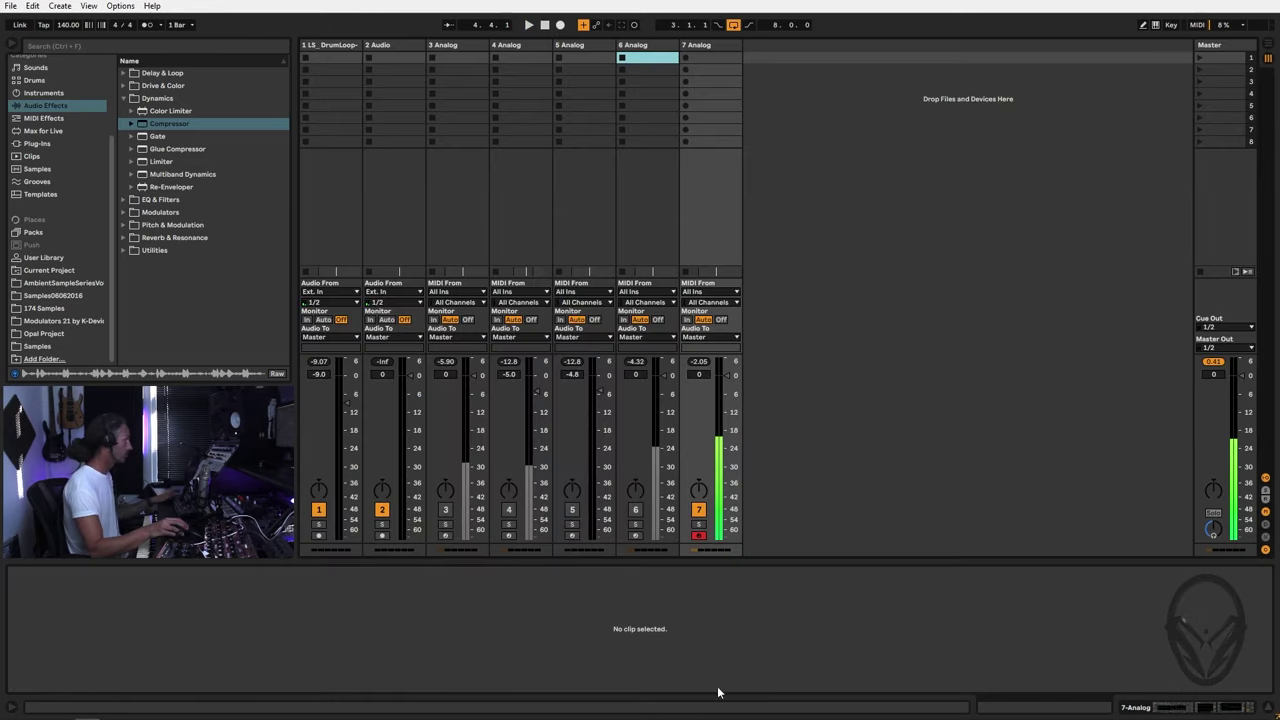
click(712, 50)
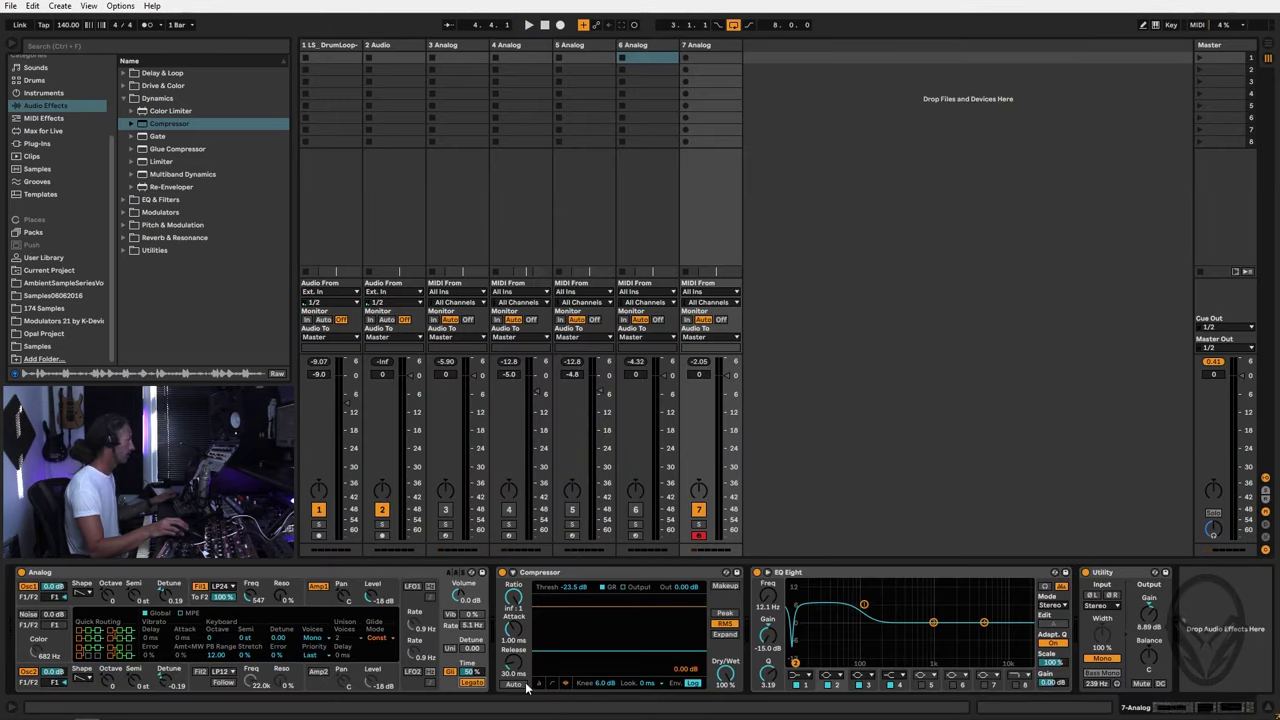
key(Tab)
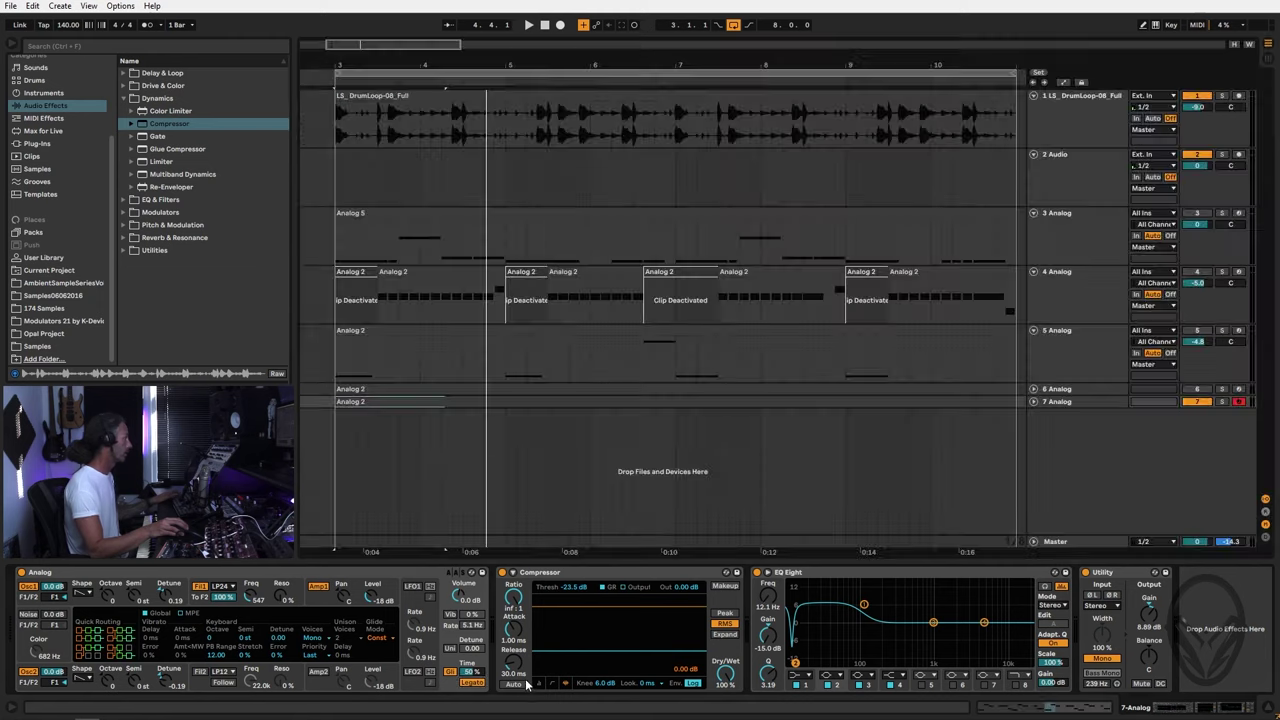
click(421, 402)
key(space)
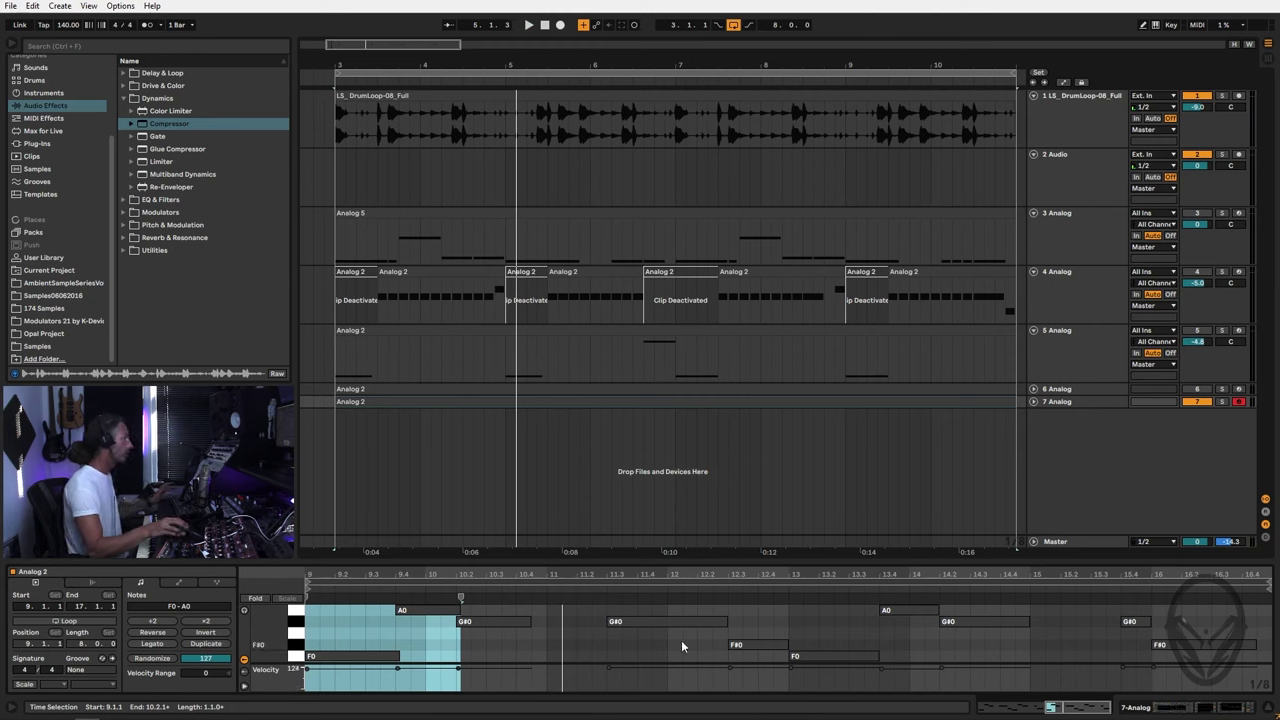
Step: Slightly lengthen the notes that lead into others from 11.3 to 16.1 so they overlap, and extend the last F#0 to 17.1.1
drag(677, 646, 745, 620)
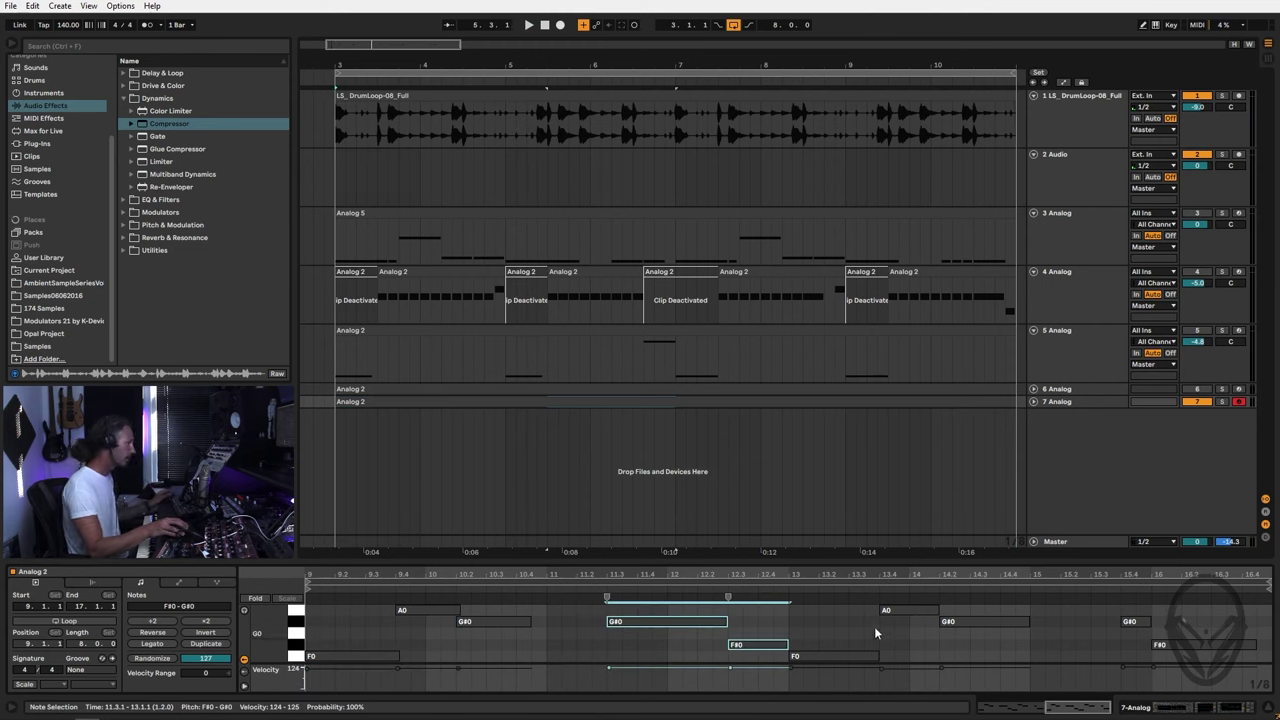
drag(836, 607, 903, 677)
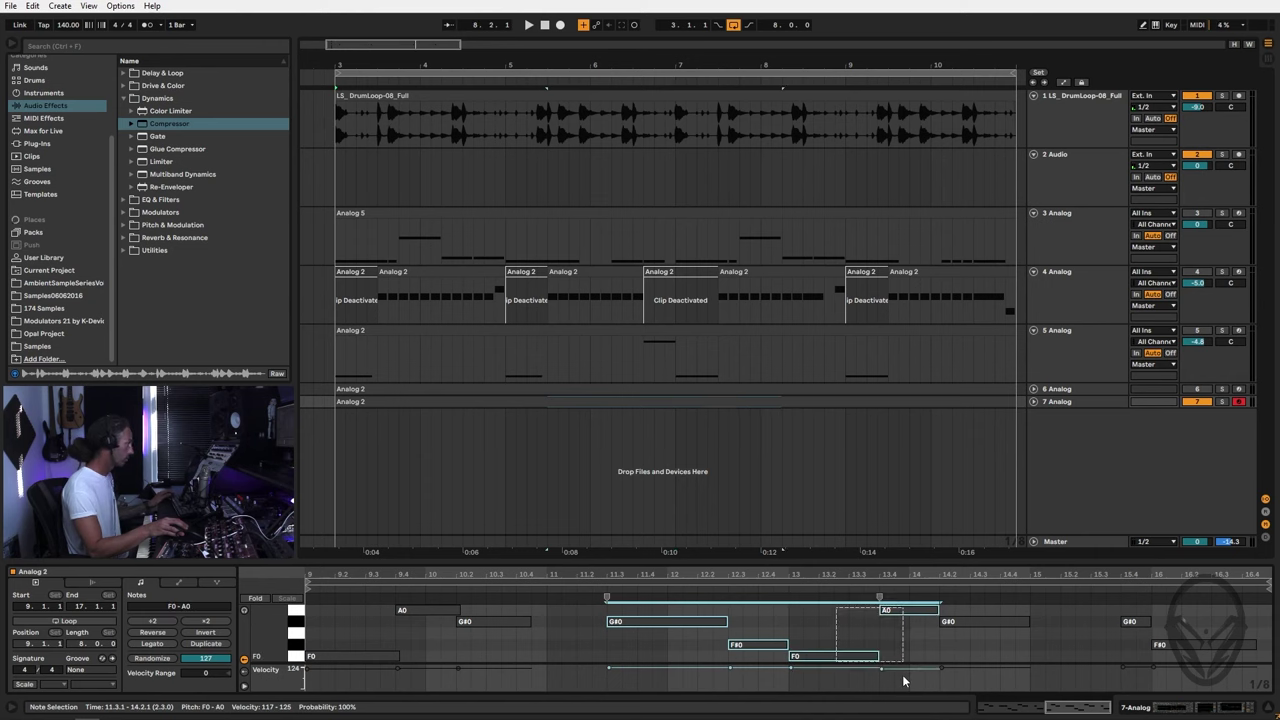
drag(1090, 618, 1120, 640)
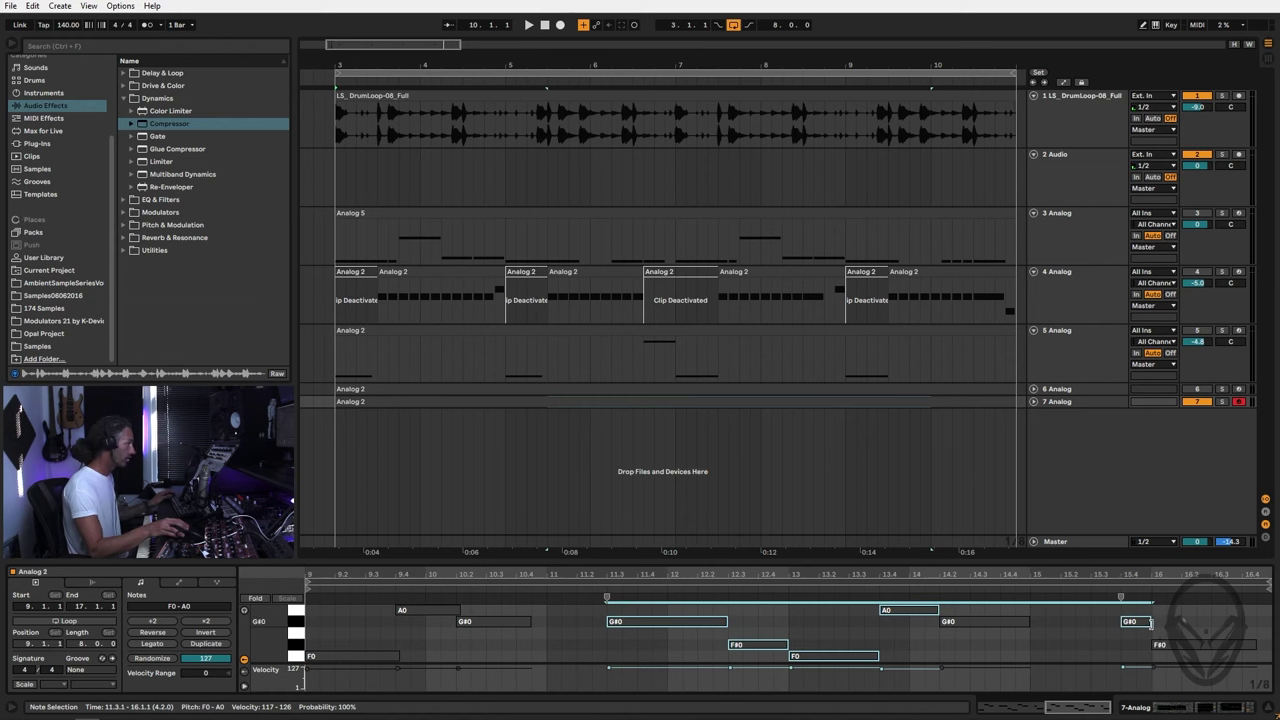
drag(1151, 622, 1153, 622)
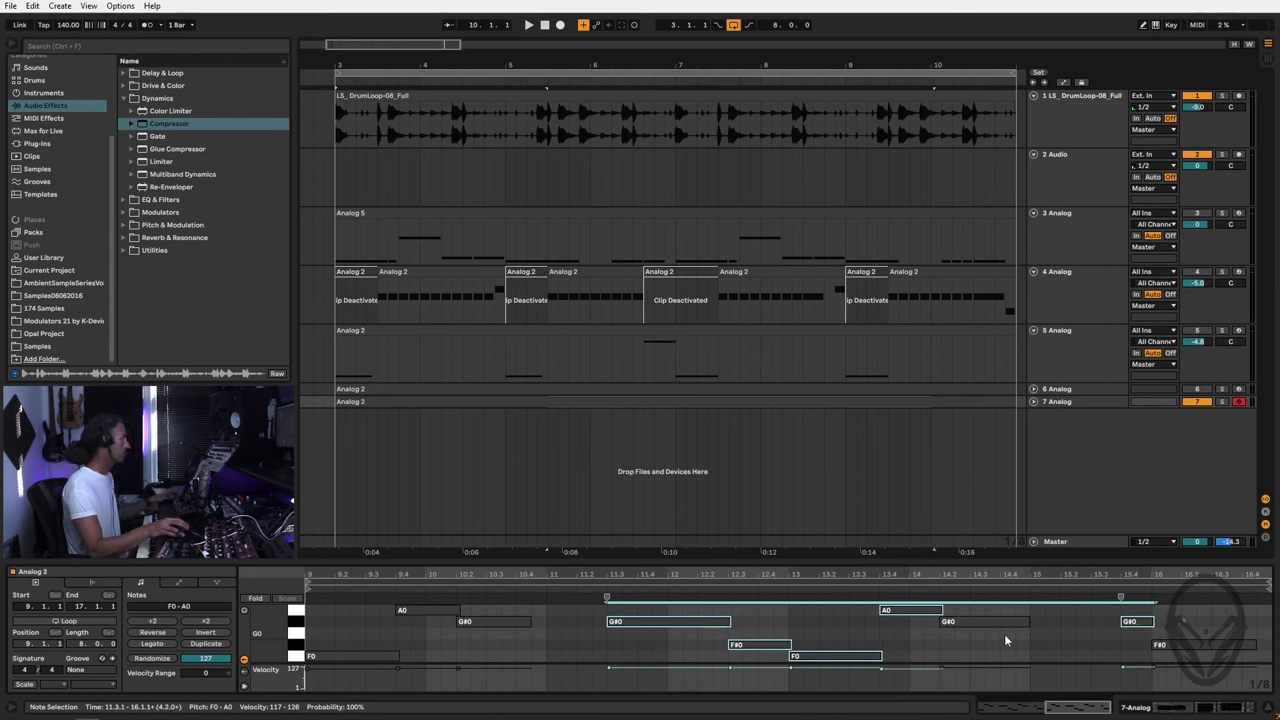
key(space)
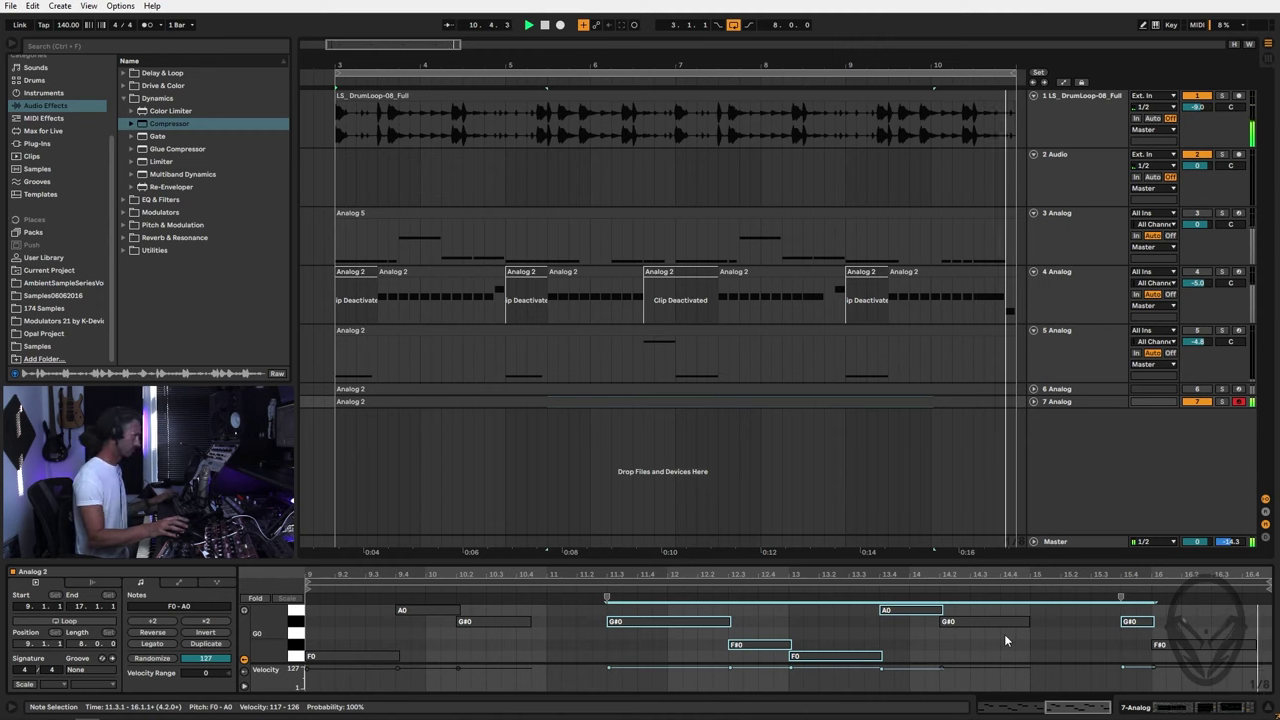
click(1122, 595)
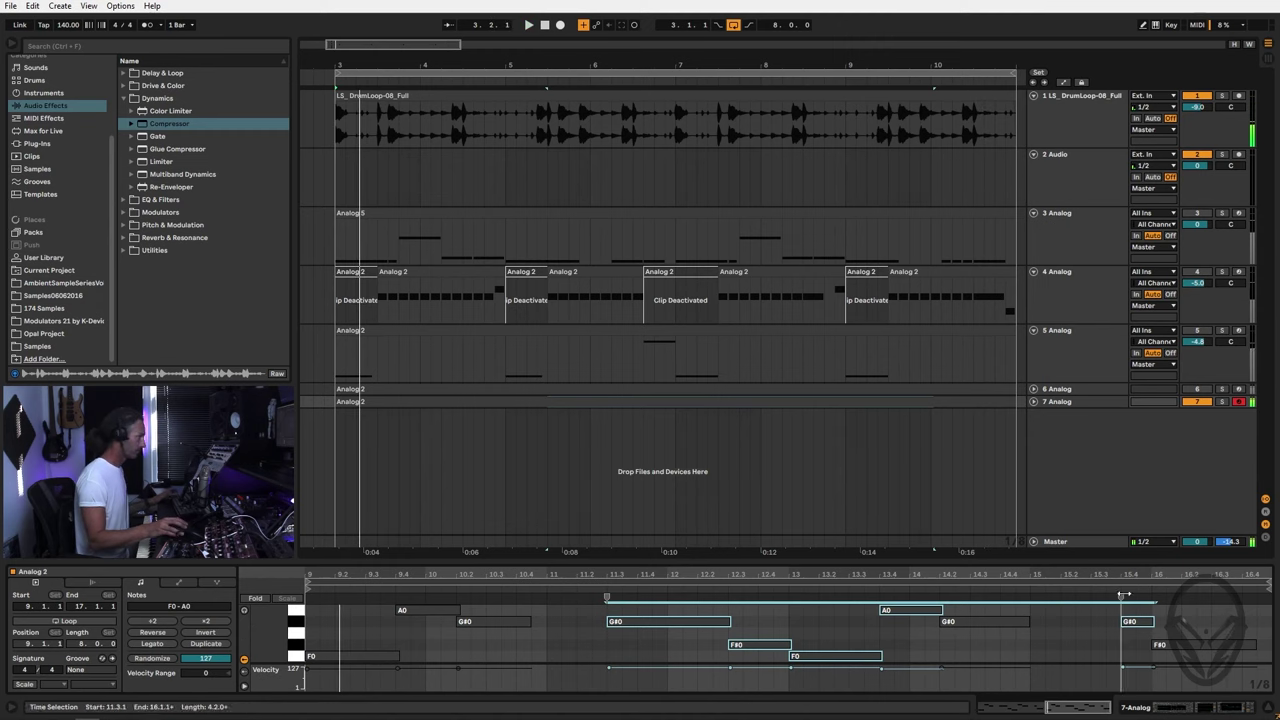
click(1257, 647)
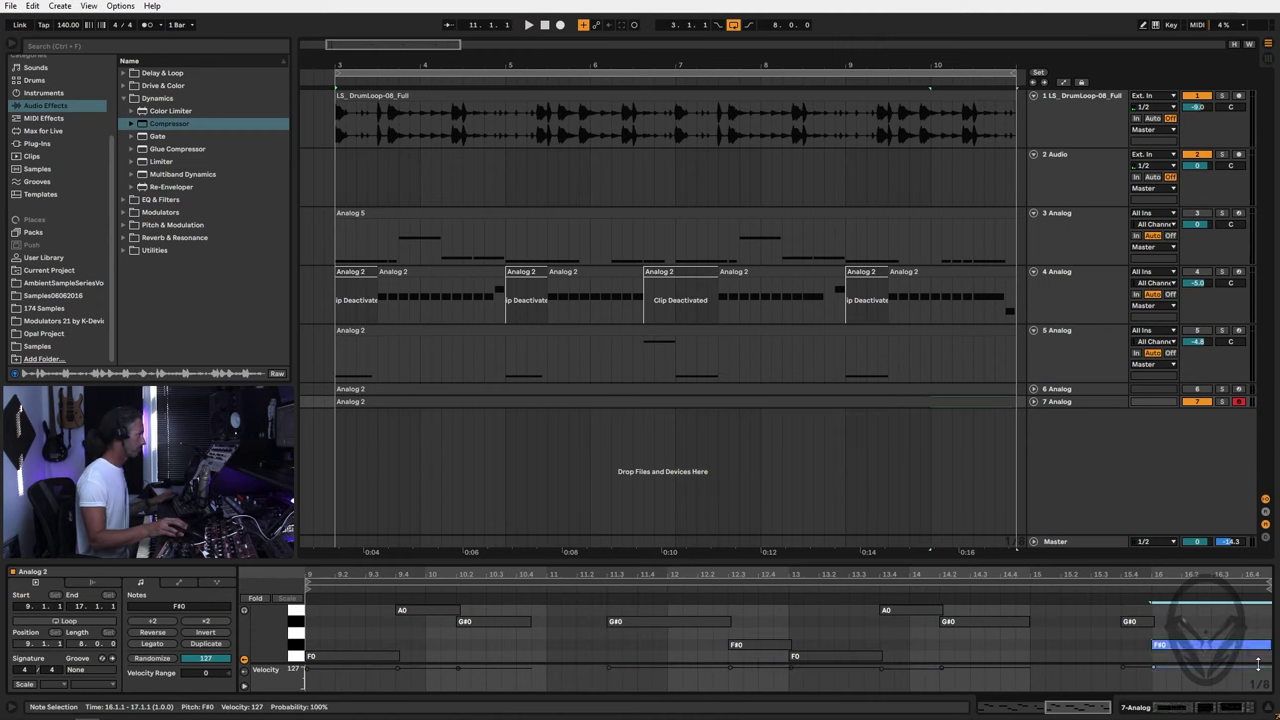
Step: Copy the sidechain Compressor from track 6 onto track 7, between its first Compressor and EQ Eight
key(Tab)
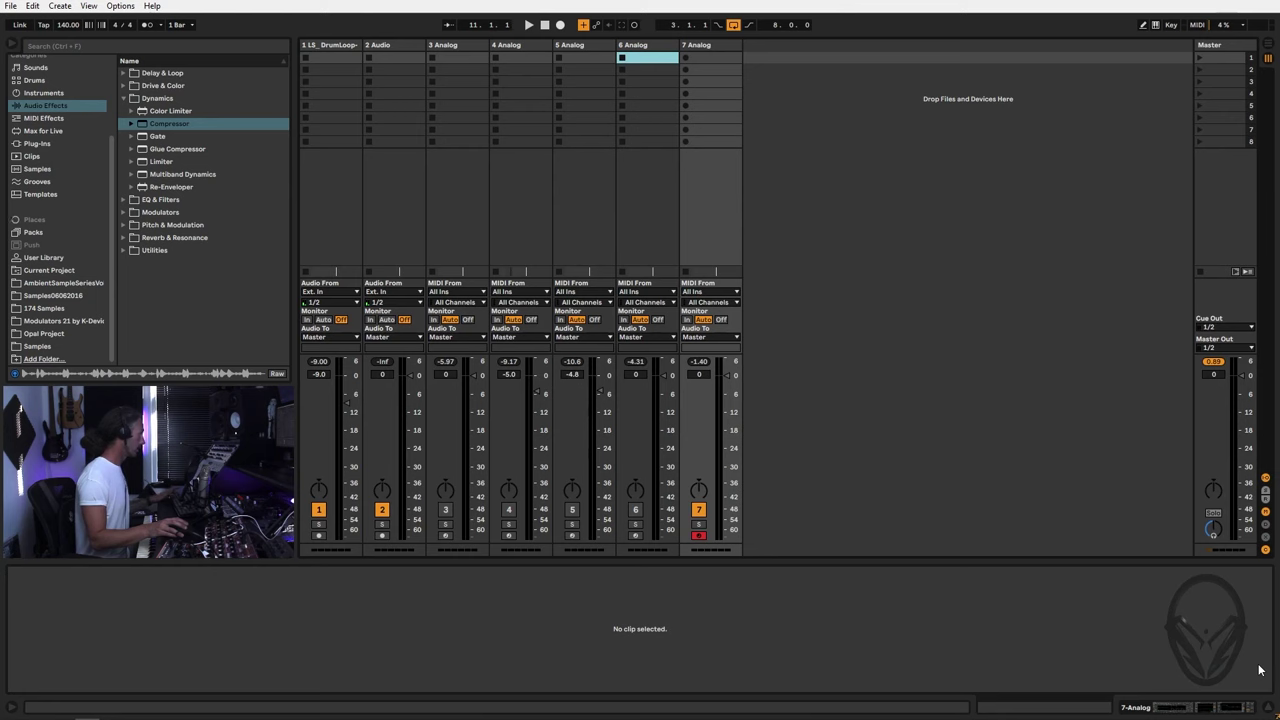
click(717, 50)
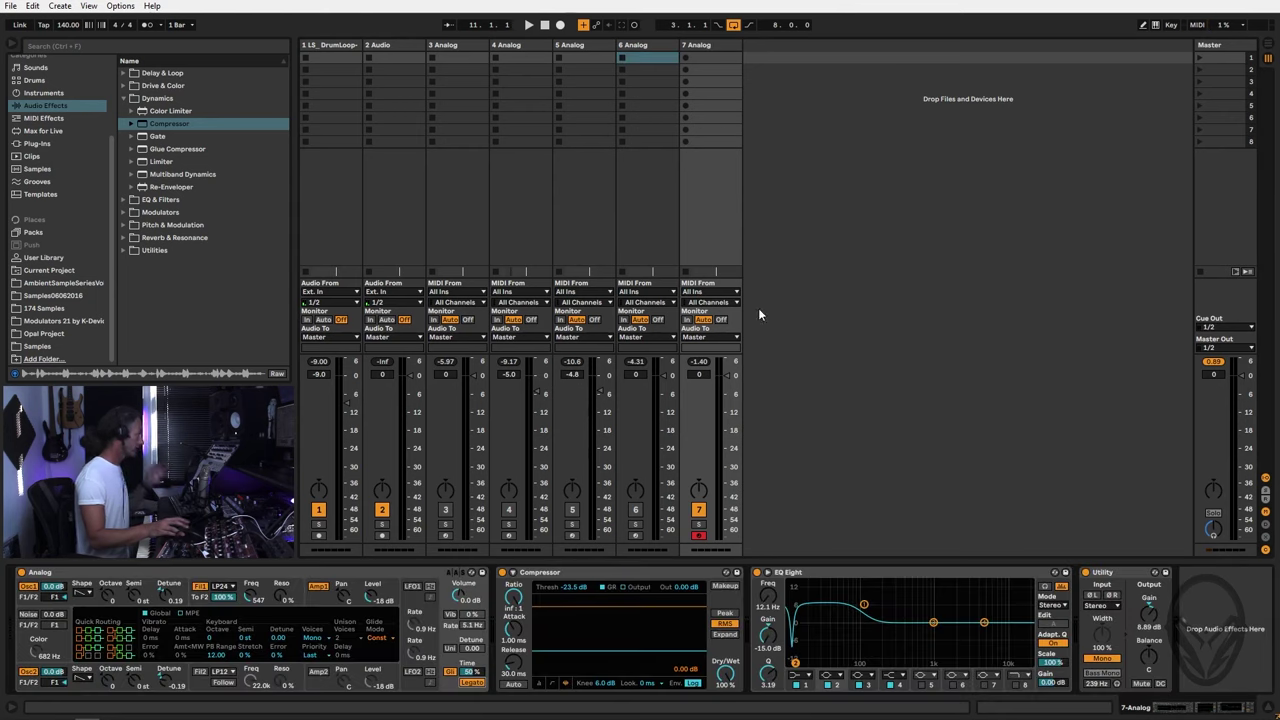
click(659, 47)
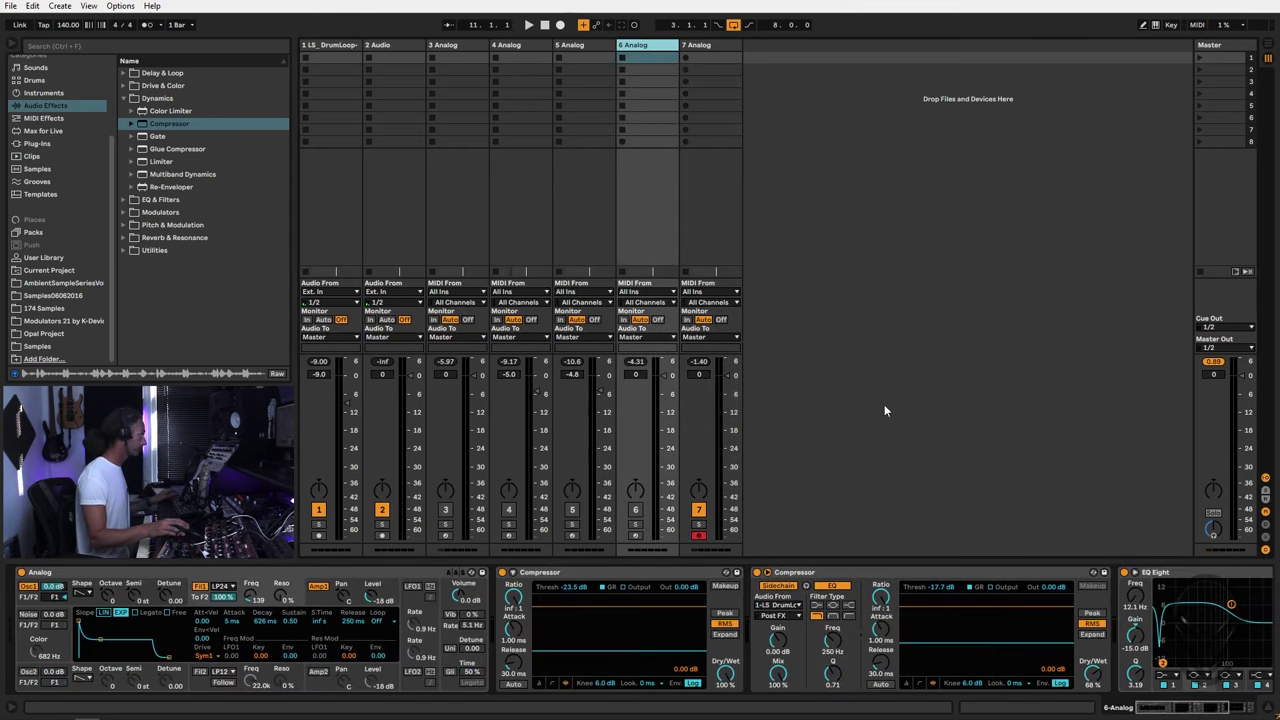
click(895, 575)
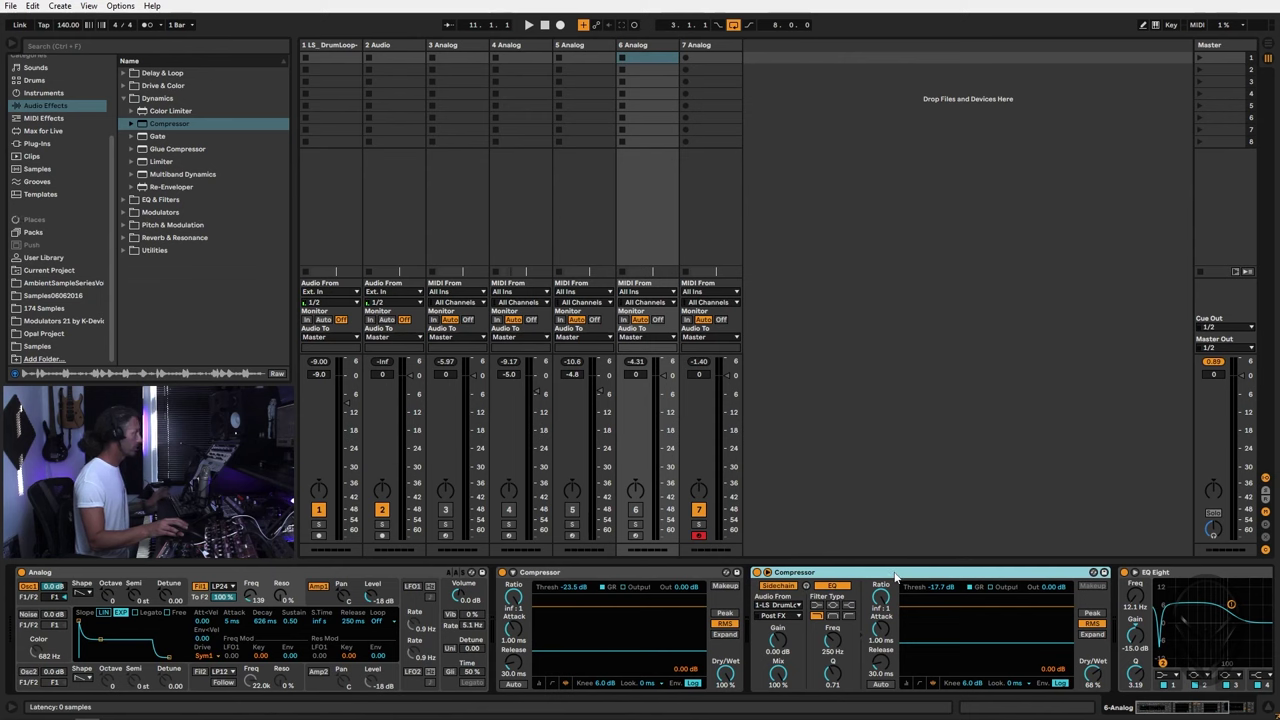
click(705, 60)
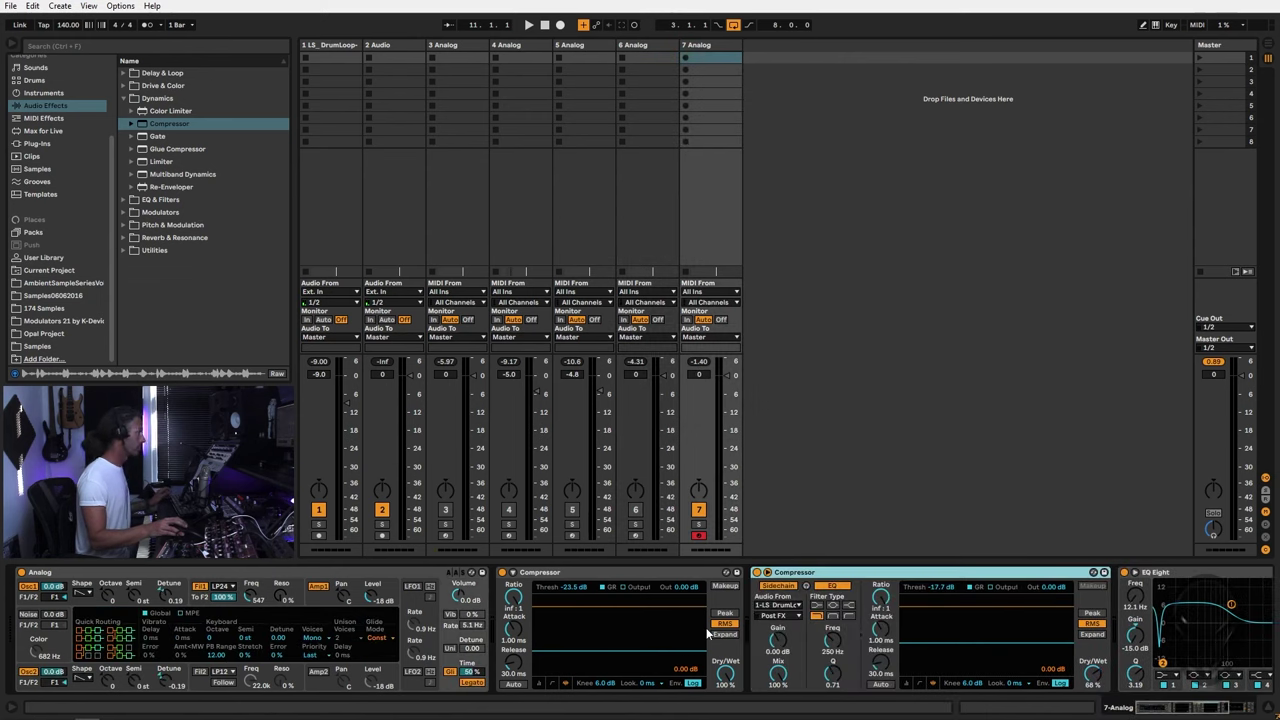
Step: Set the threshold of track 7's sidechain Compressor to -31.2 dB and the track's volume to -1.5 dB while the loop plays
key(space)
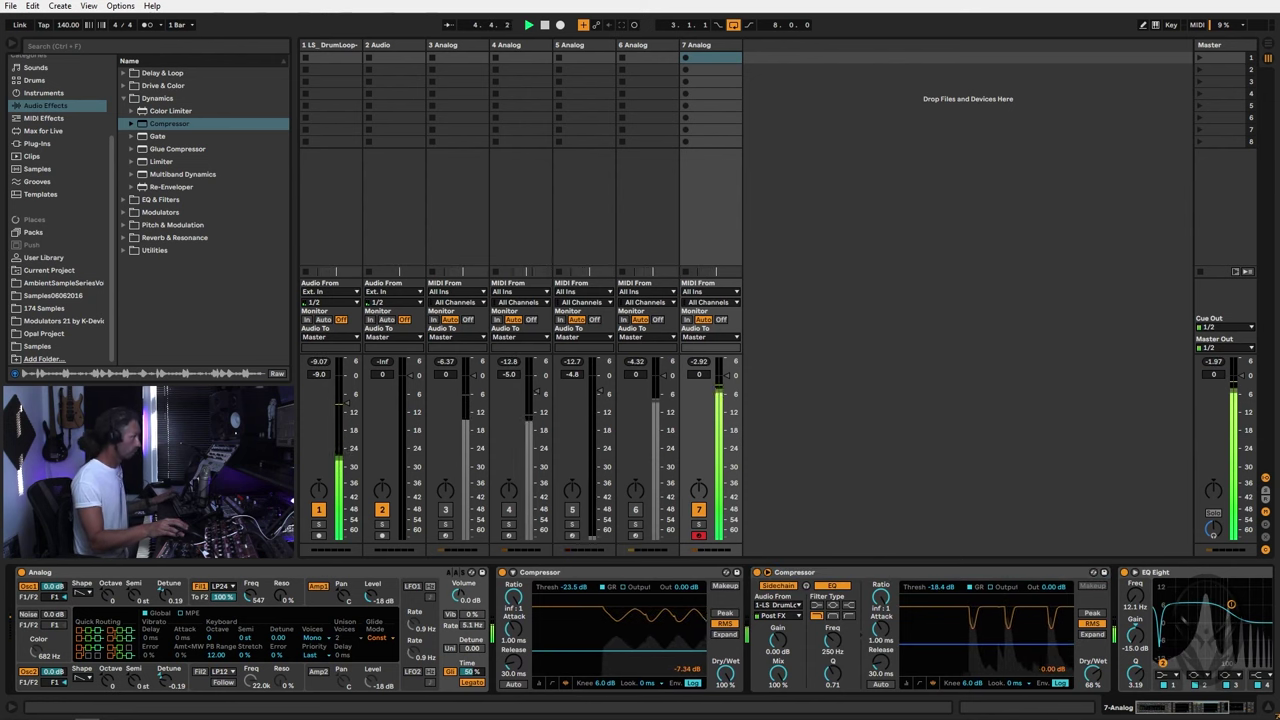
drag(995, 644, 991, 646)
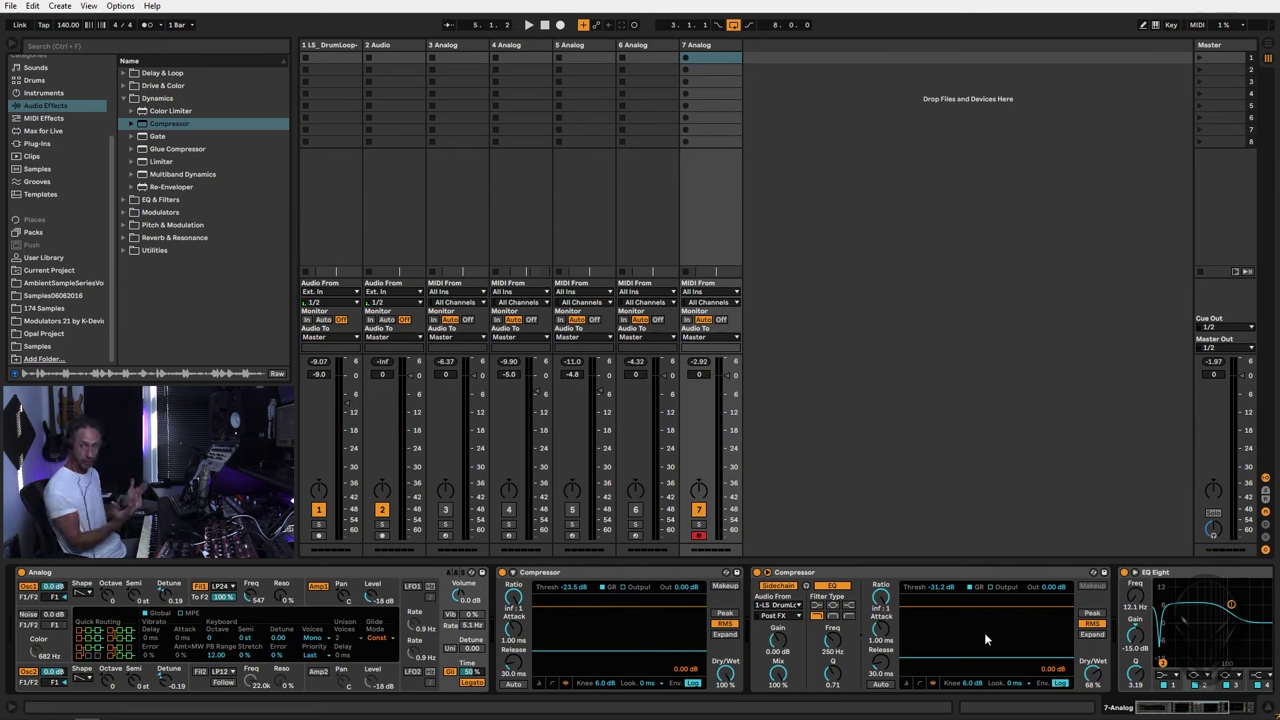
key(space)
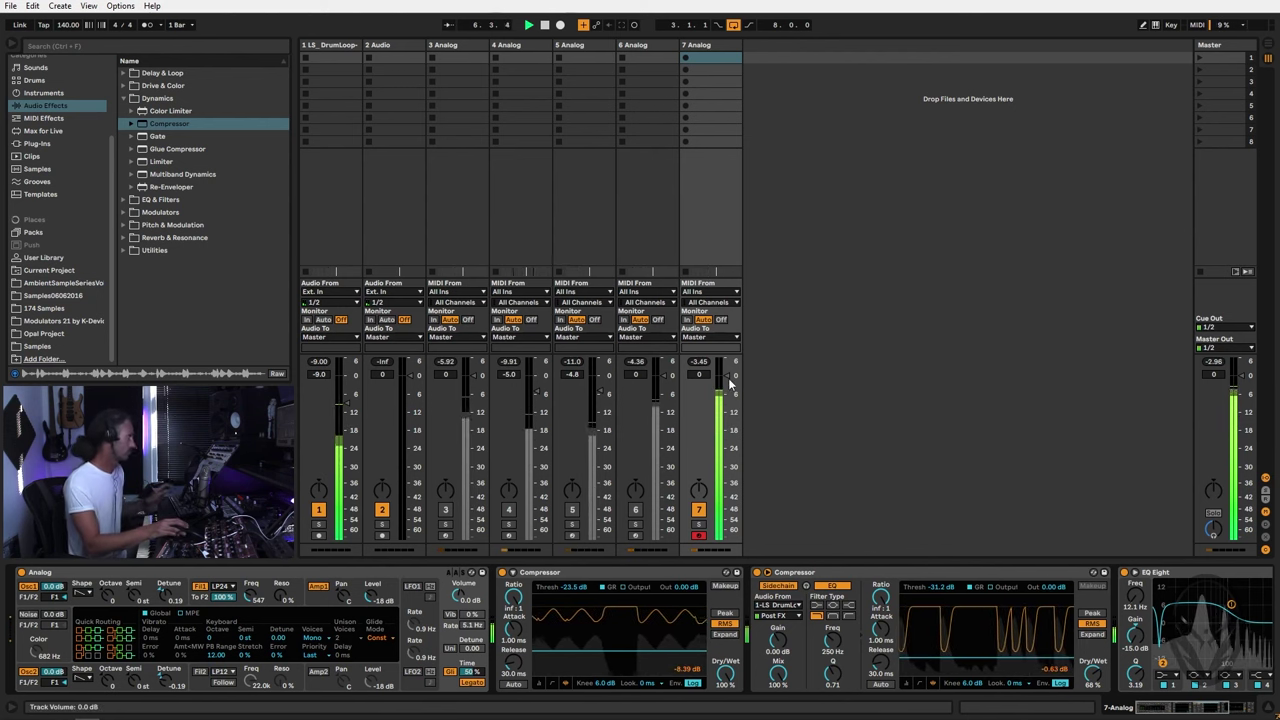
drag(731, 394, 731, 400)
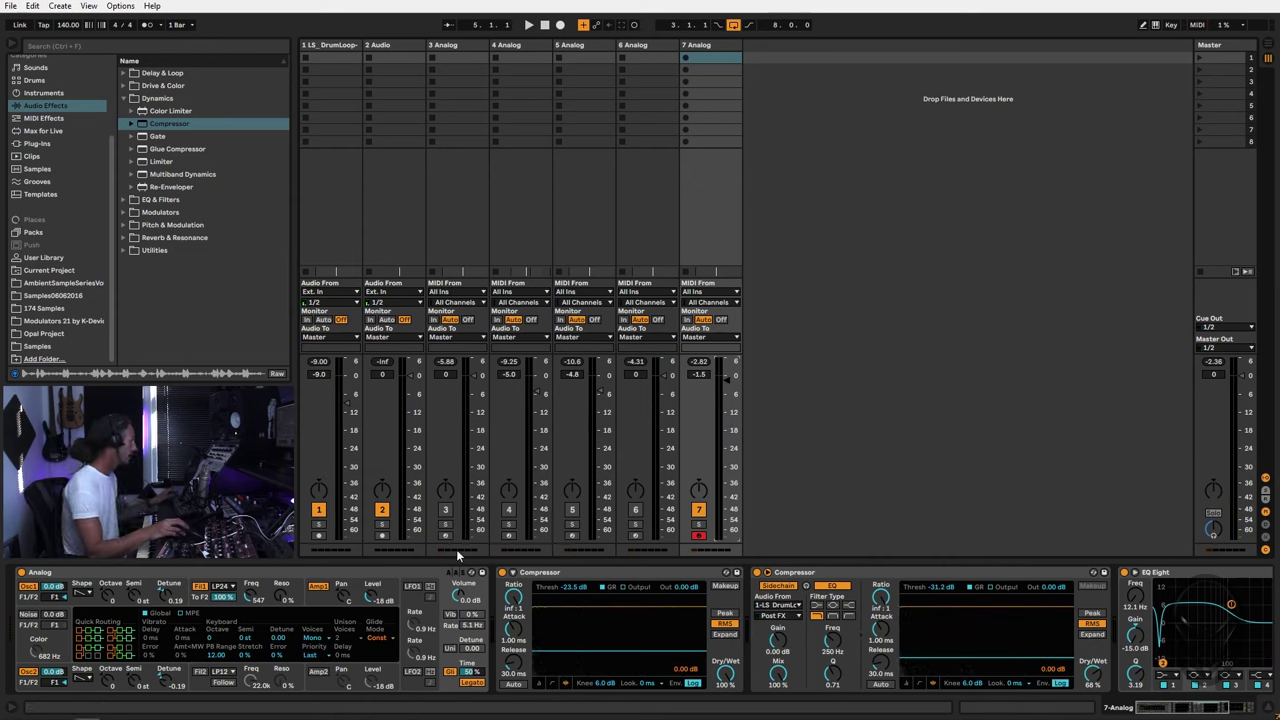
Step: Mute track 7, unmute track 3 and play its bass line with the drum loop, showing track 3's devices
click(698, 509)
click(449, 512)
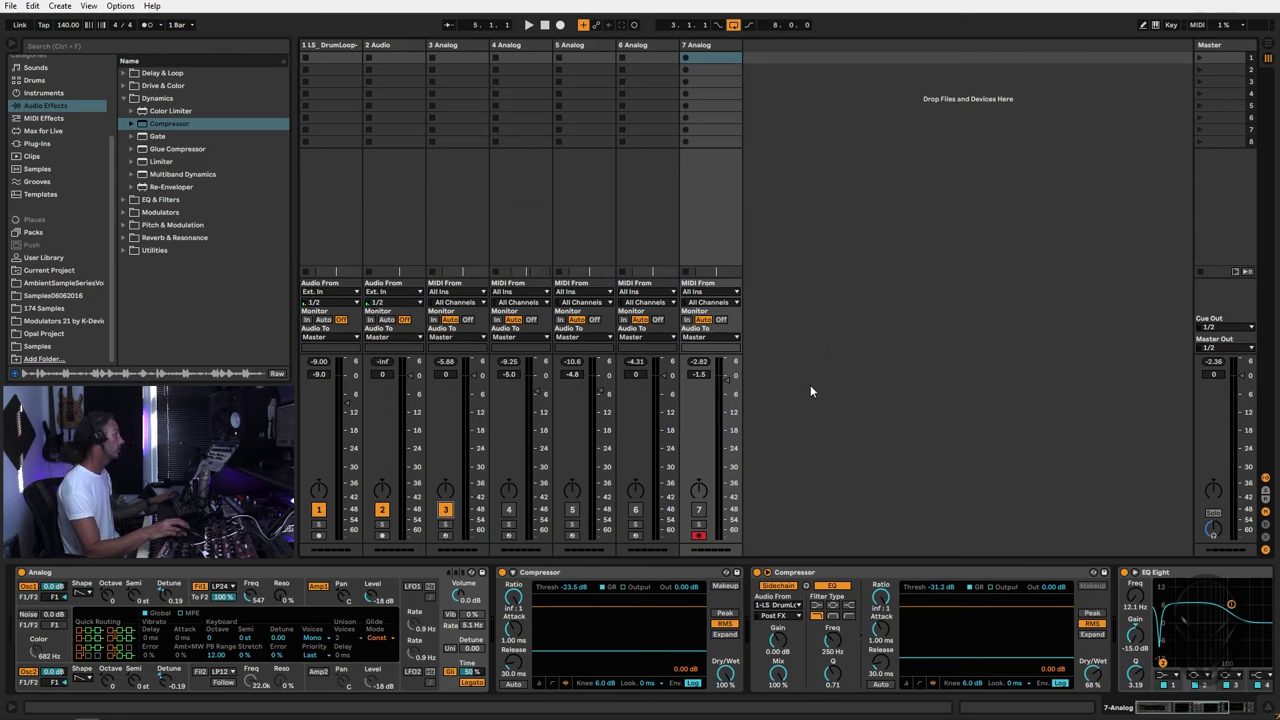
key(Tab)
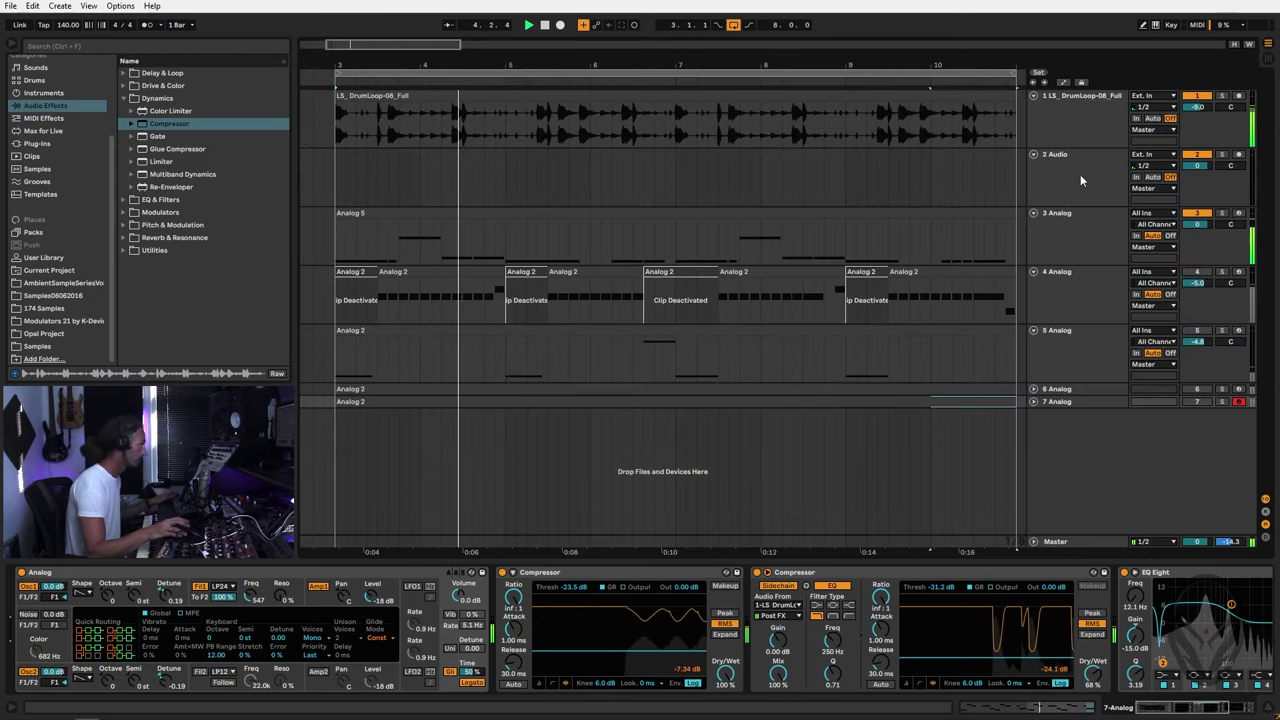
click(1079, 221)
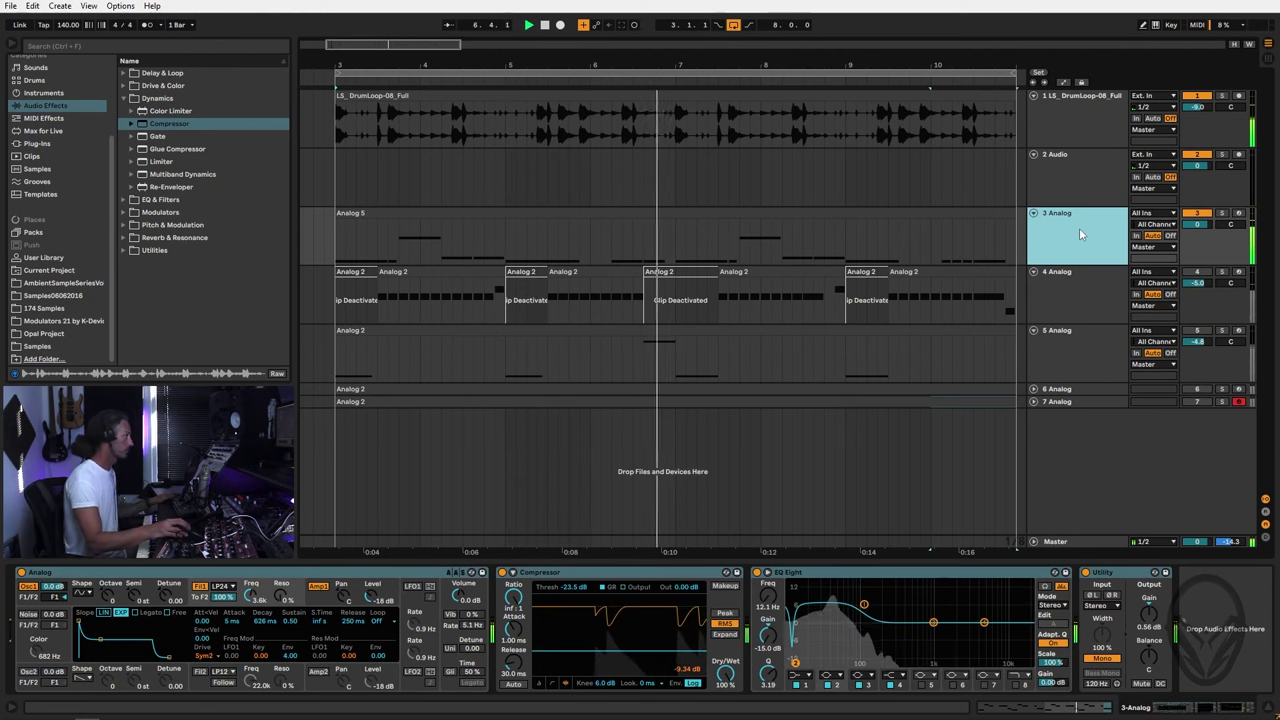
Step: Mute track 3, audition track 4's bass line with the drum loop, and unmute track 5 to play it
click(1079, 286)
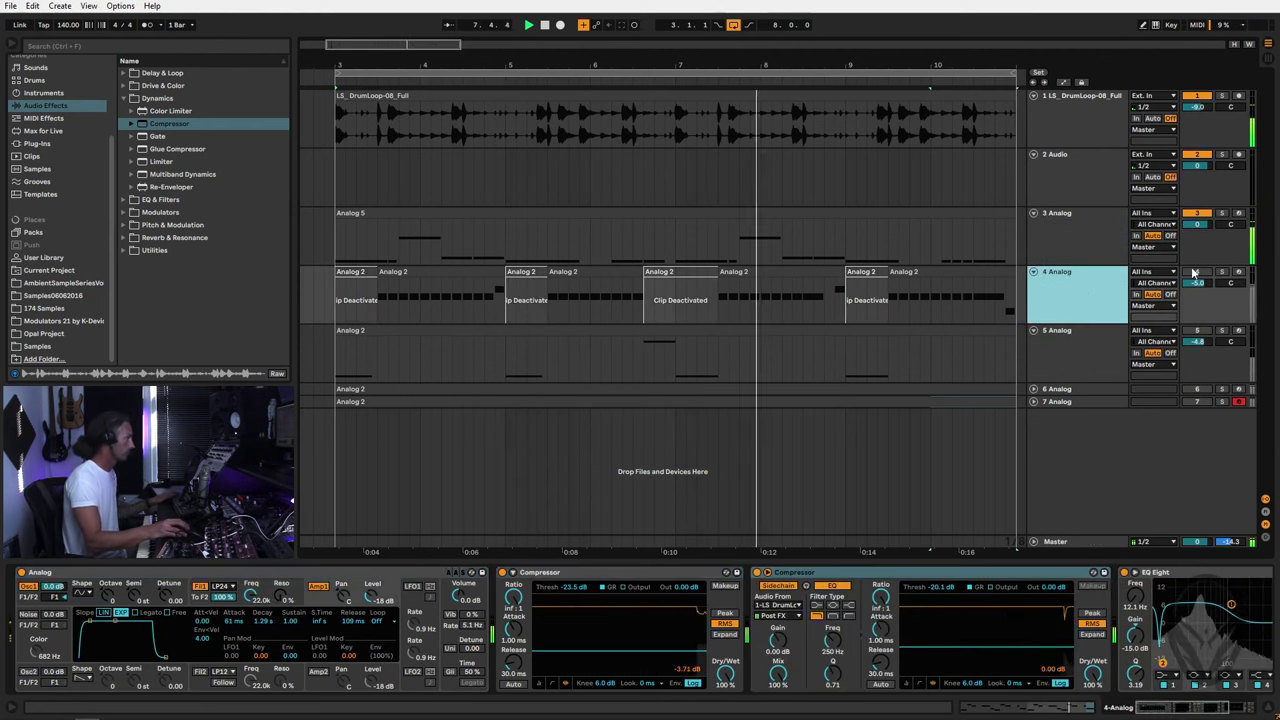
click(1199, 213)
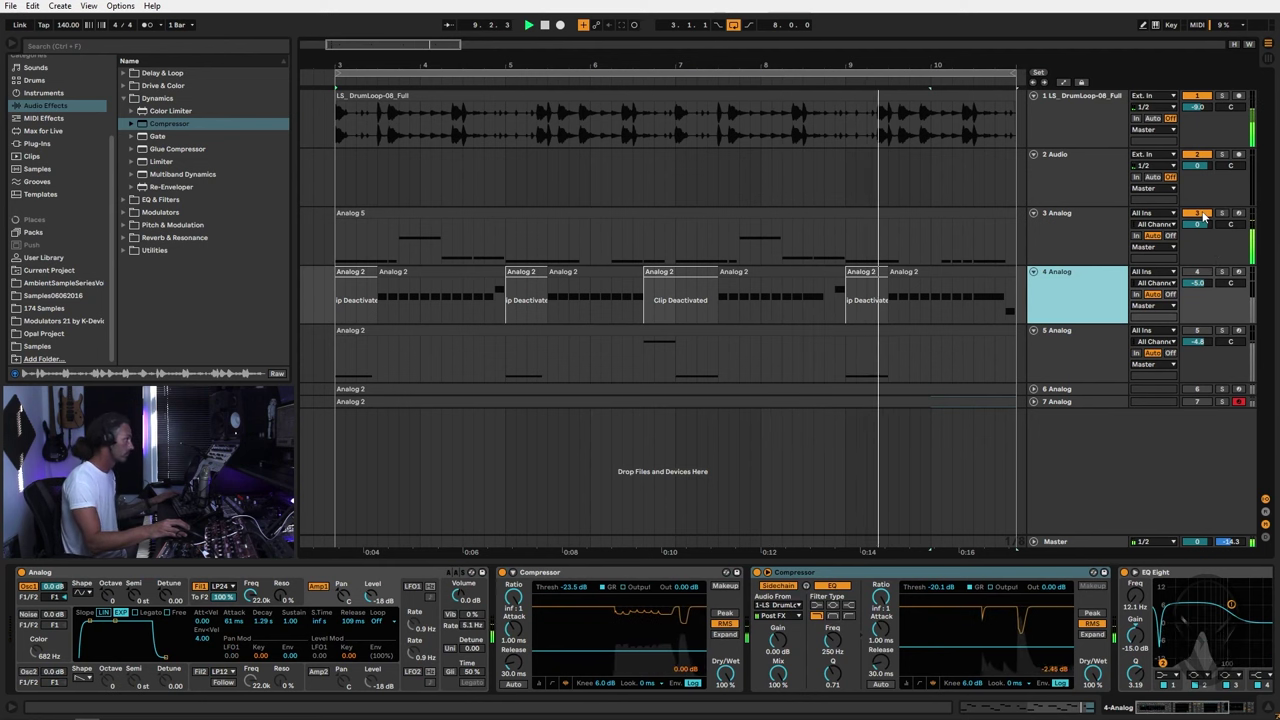
click(1201, 272)
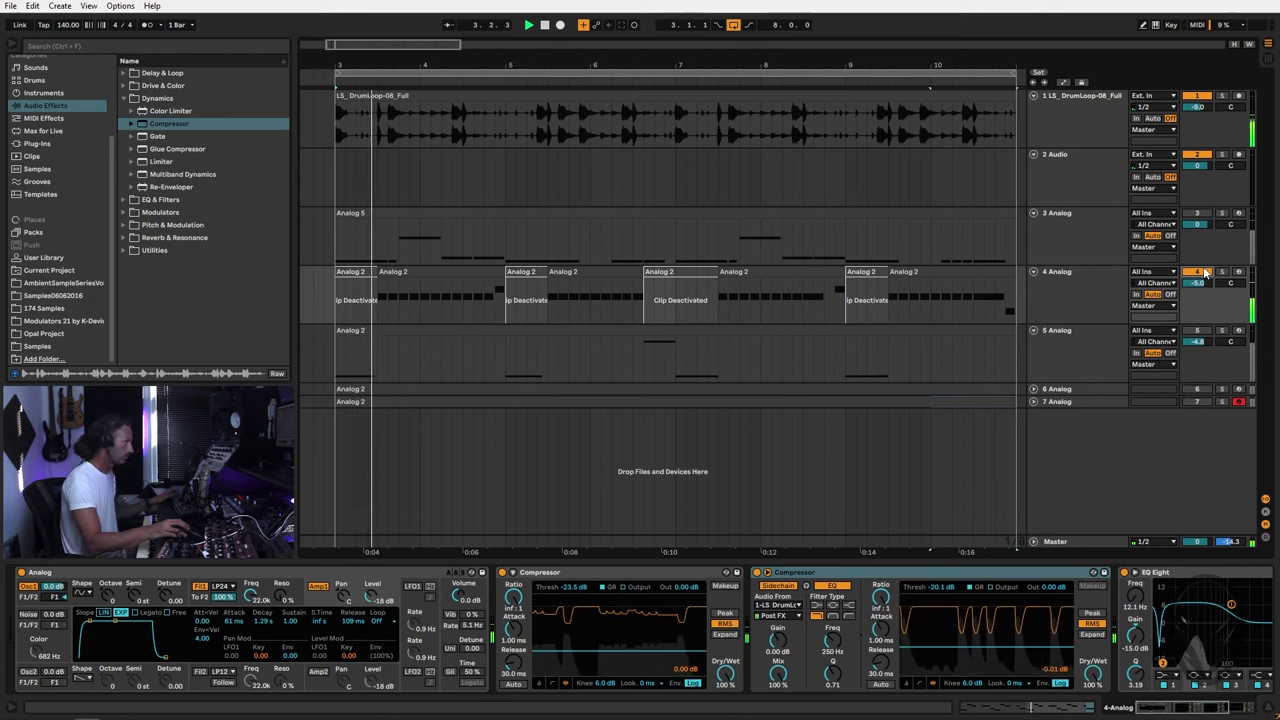
click(1201, 331)
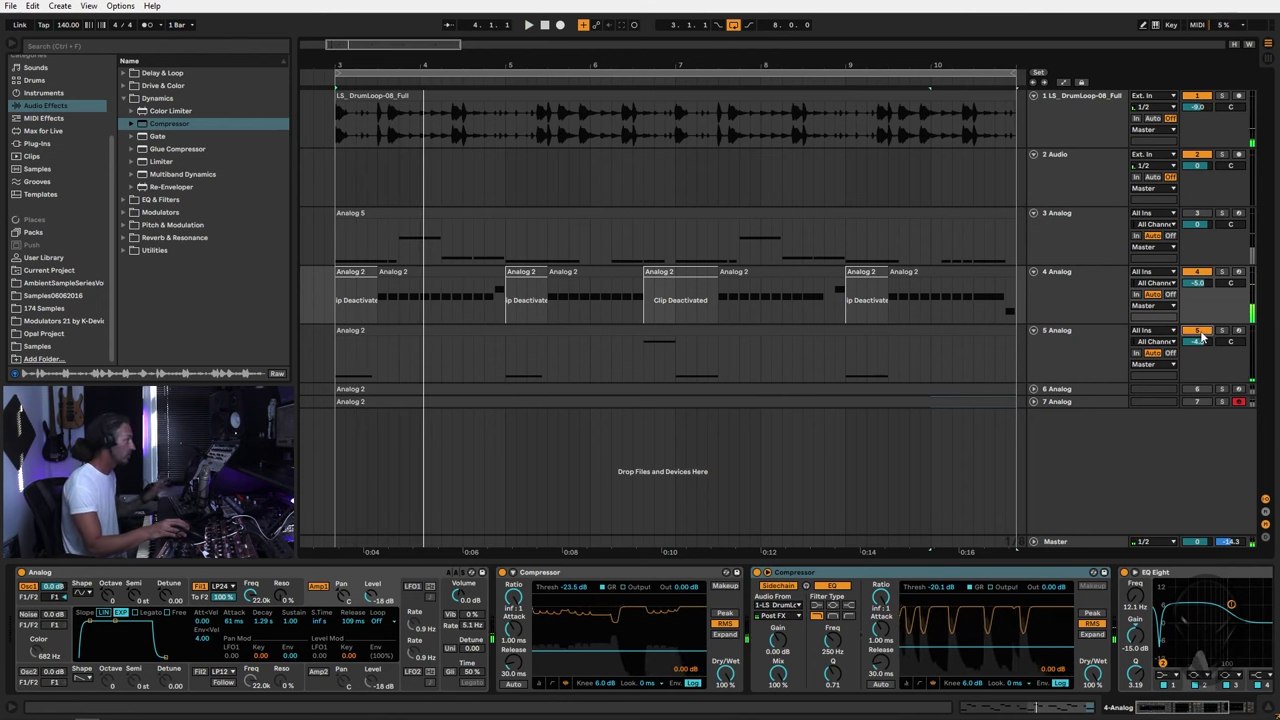
key(space)
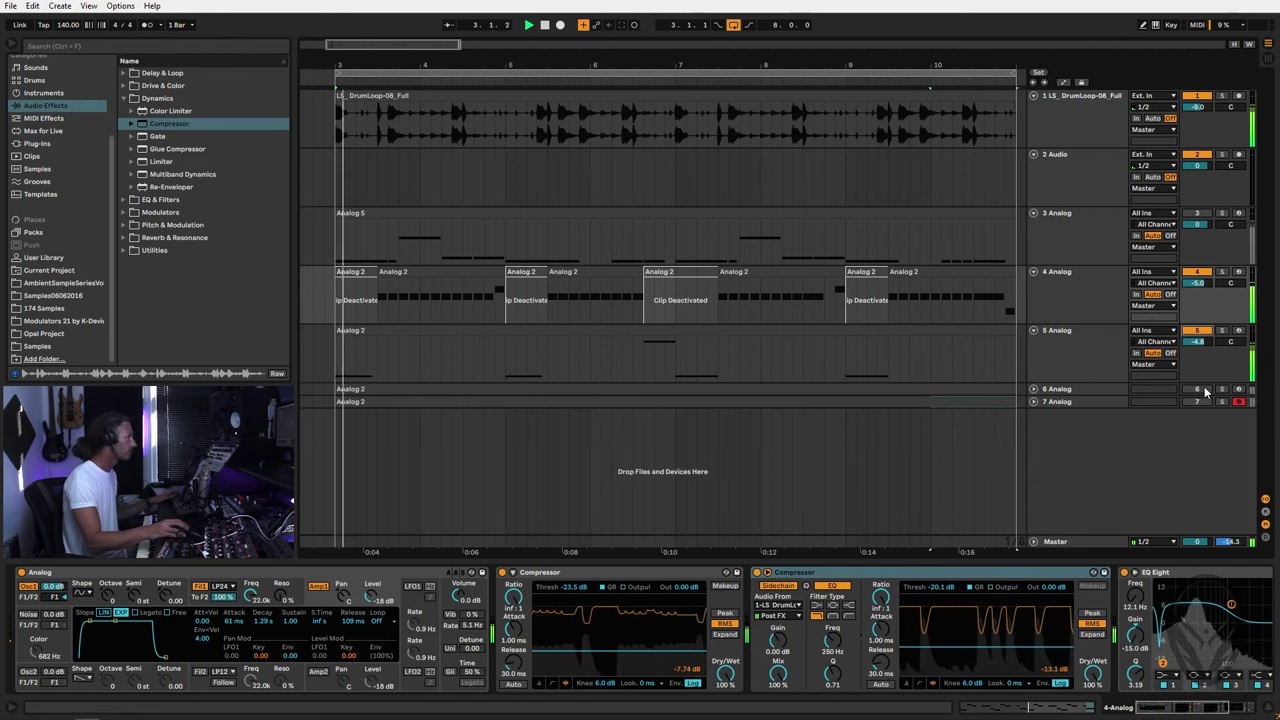
Step: Mute tracks 4 and 5 and audition the bass lines of tracks 6 and 7 in turn over the drum loop
click(1197, 330)
click(1199, 272)
click(1203, 390)
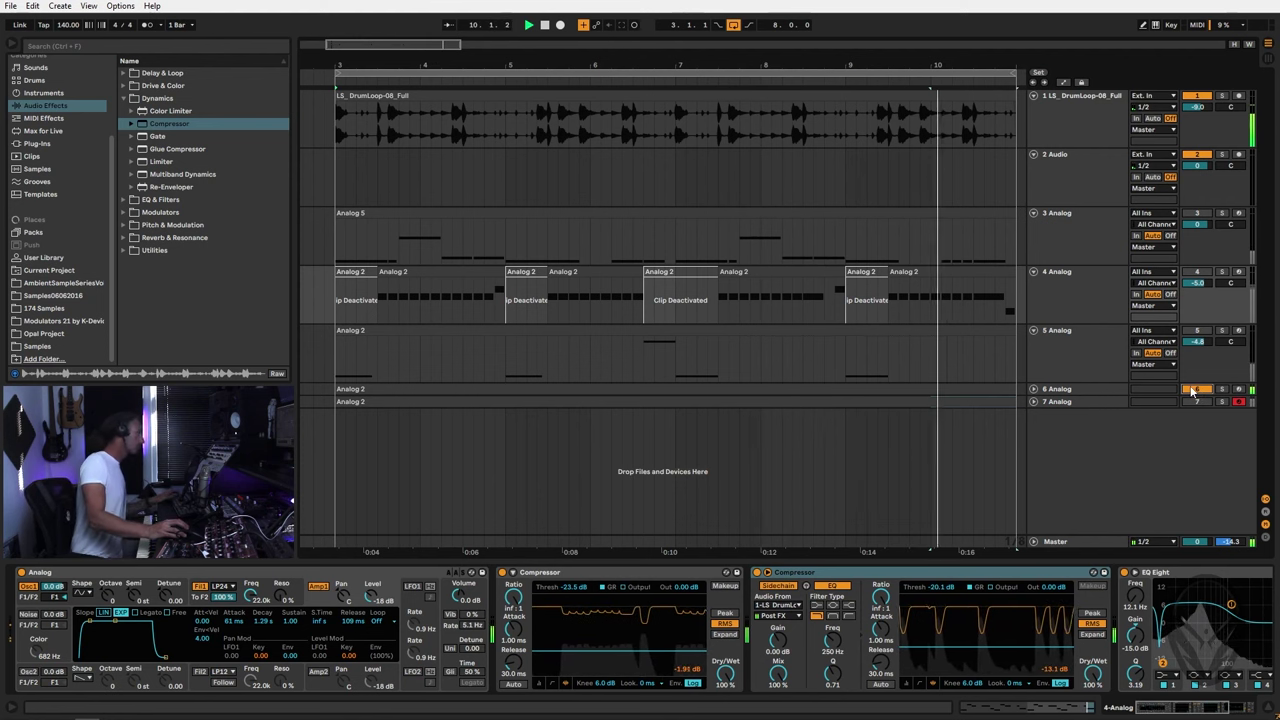
click(1204, 402)
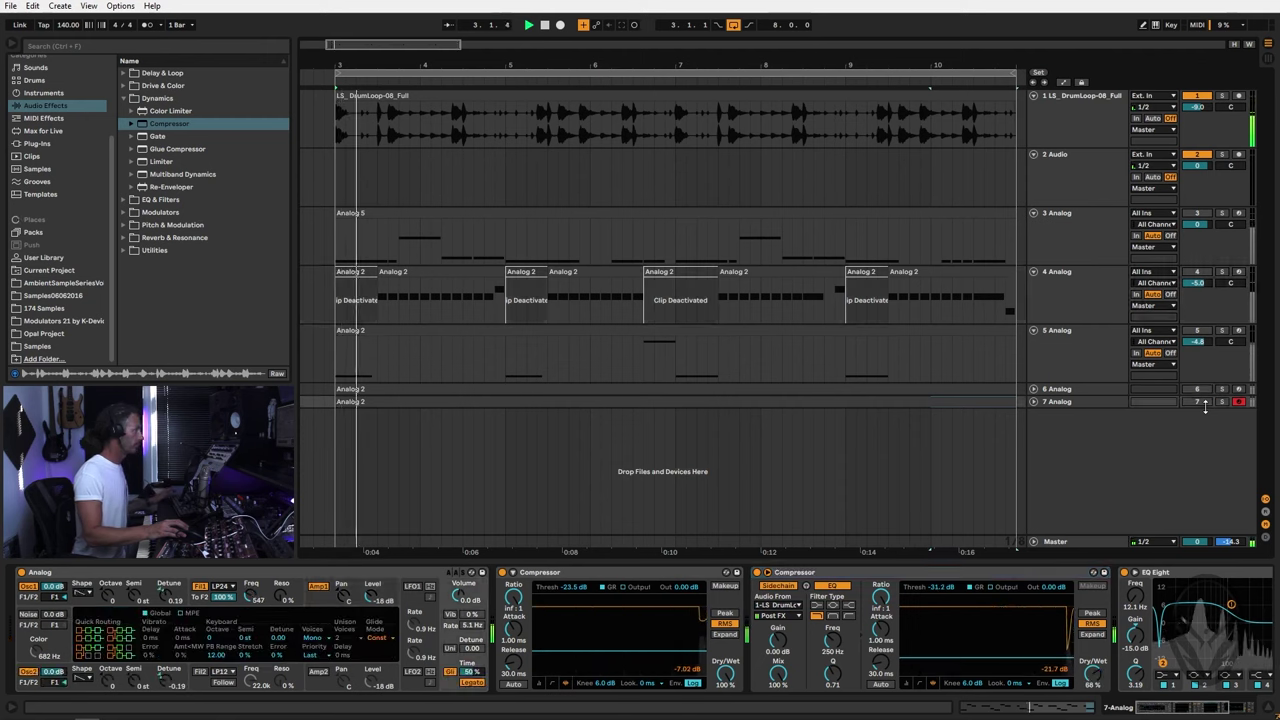
click(1202, 403)
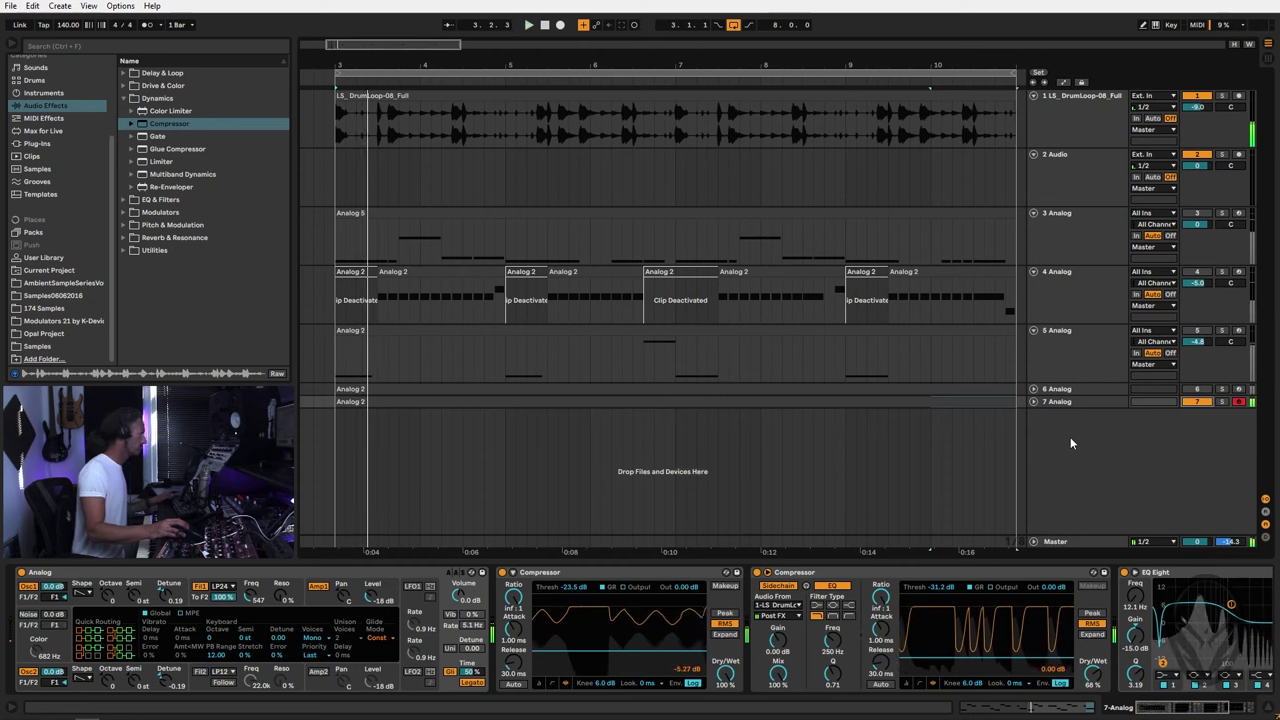
click(1068, 401)
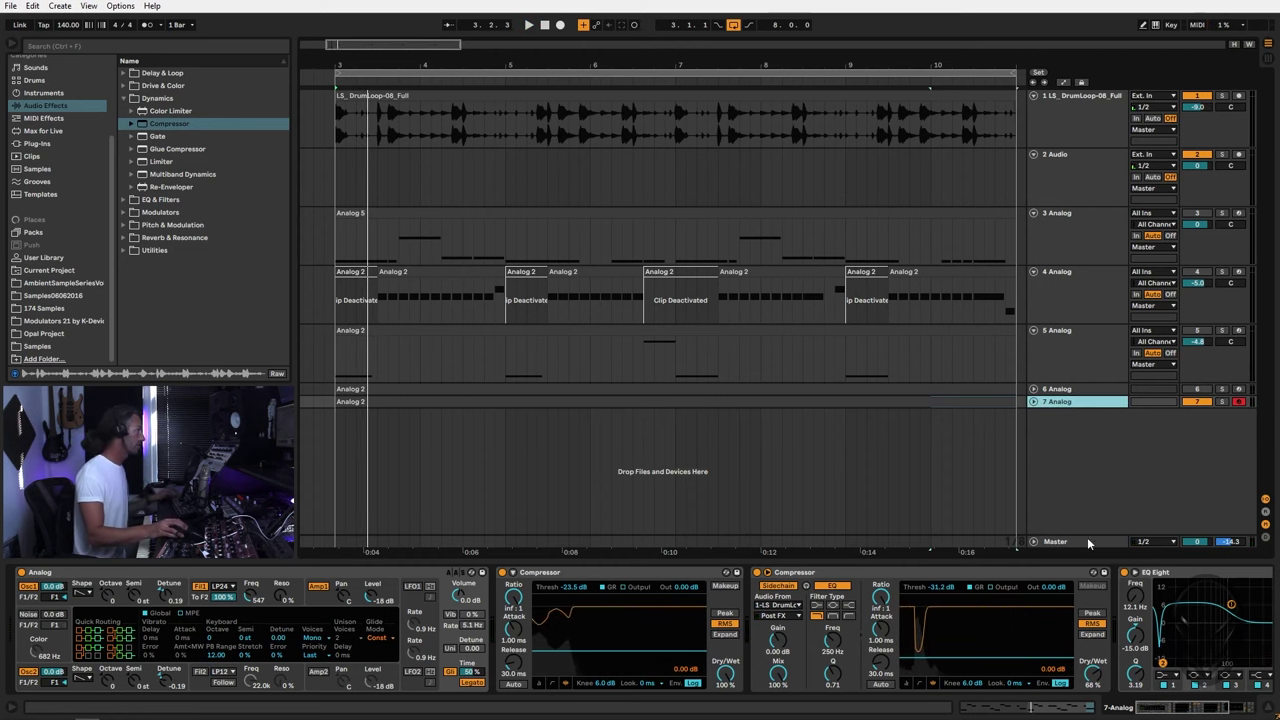
Step: Switch to Session View and load Serum_x64 from the Gray collection onto a new track, keeping its window clear of the browser
key(Tab)
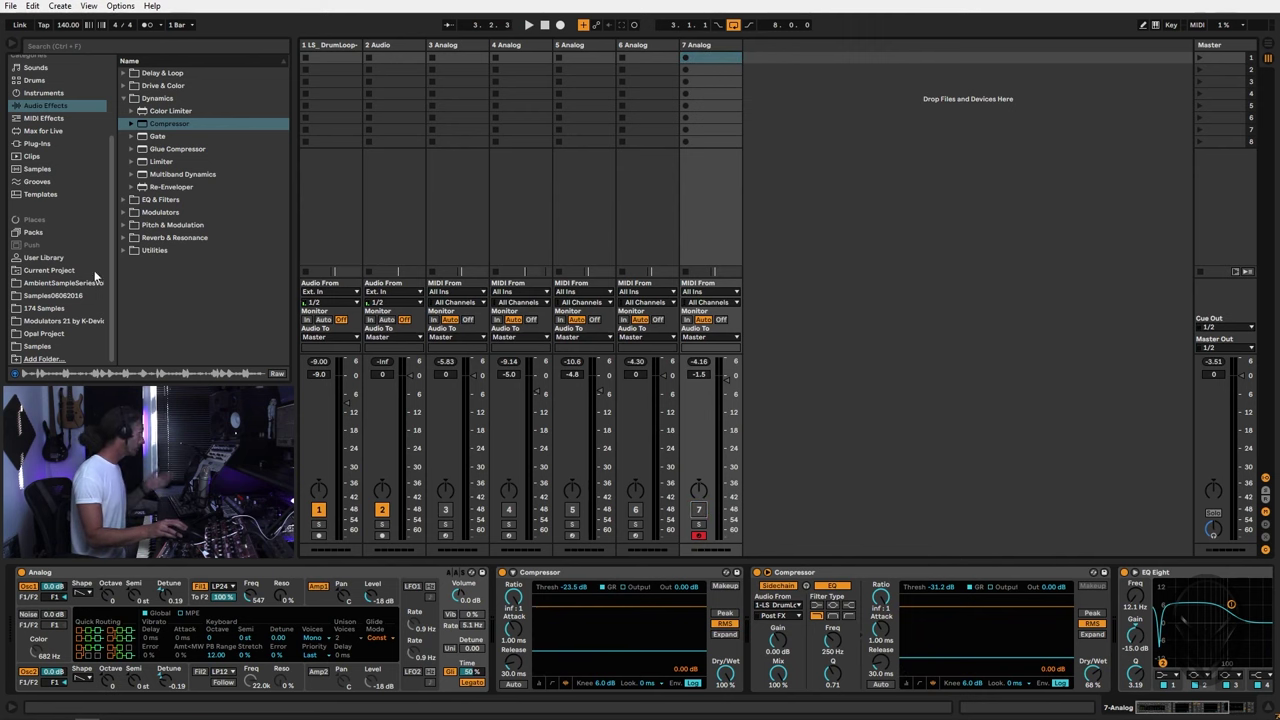
scroll(33, 143, up, 3)
click(31, 136)
scroll(130, 258, down, 8)
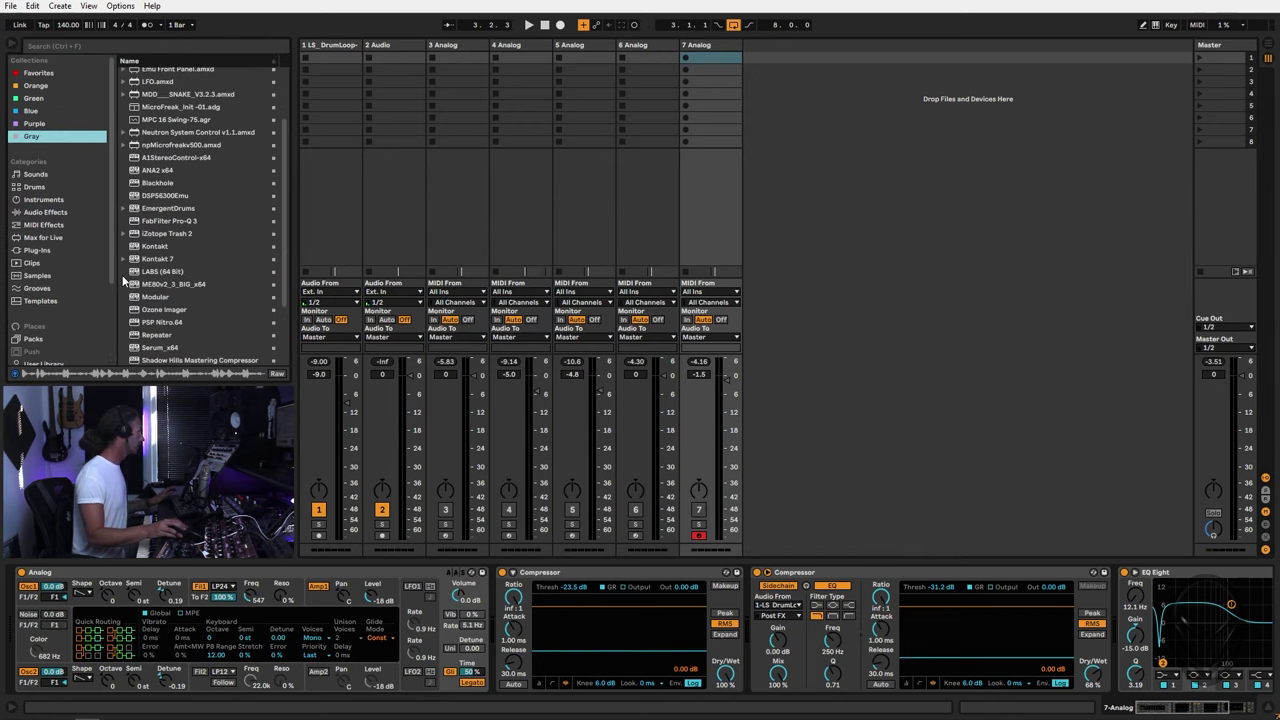
drag(165, 268, 843, 305)
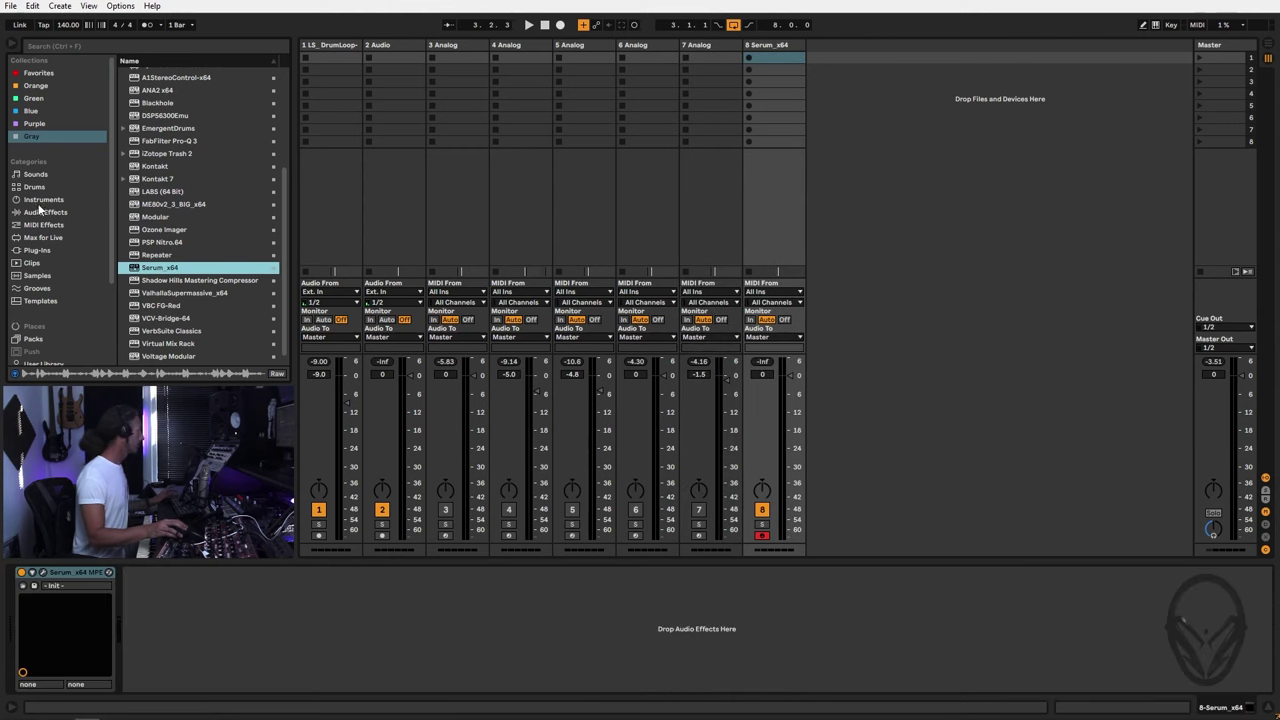
click(42, 212)
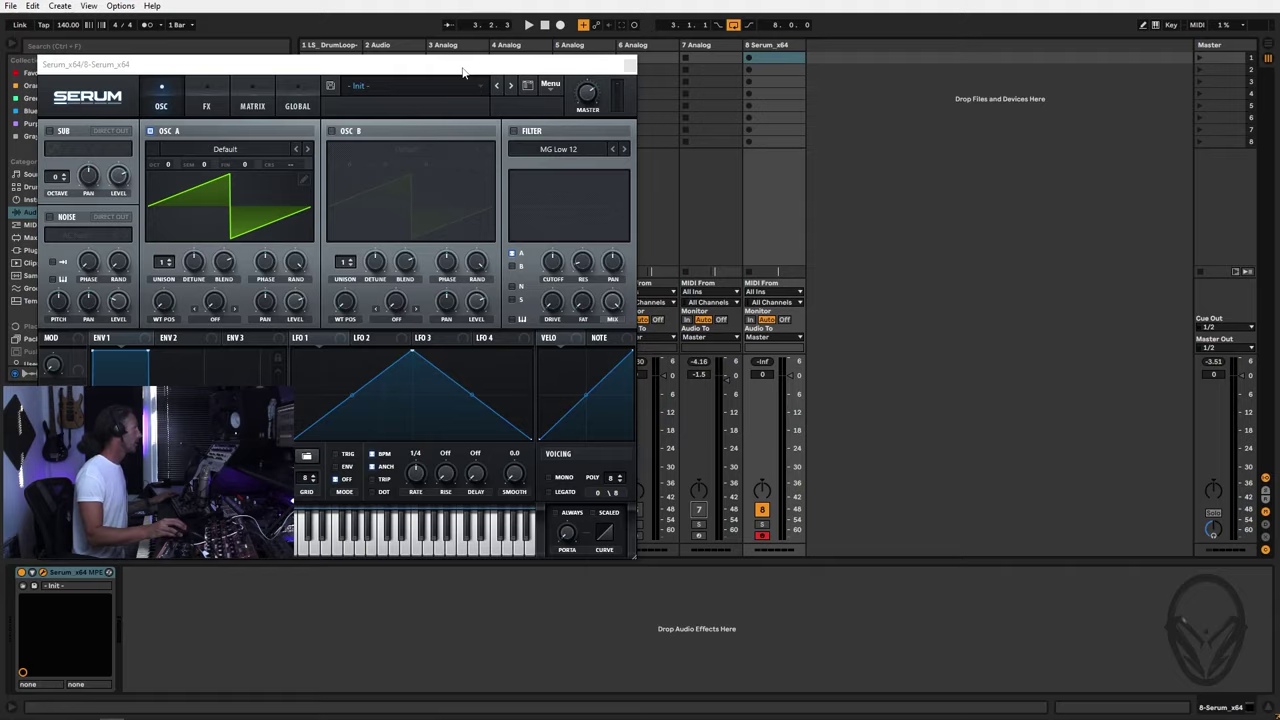
drag(463, 72, 962, 50)
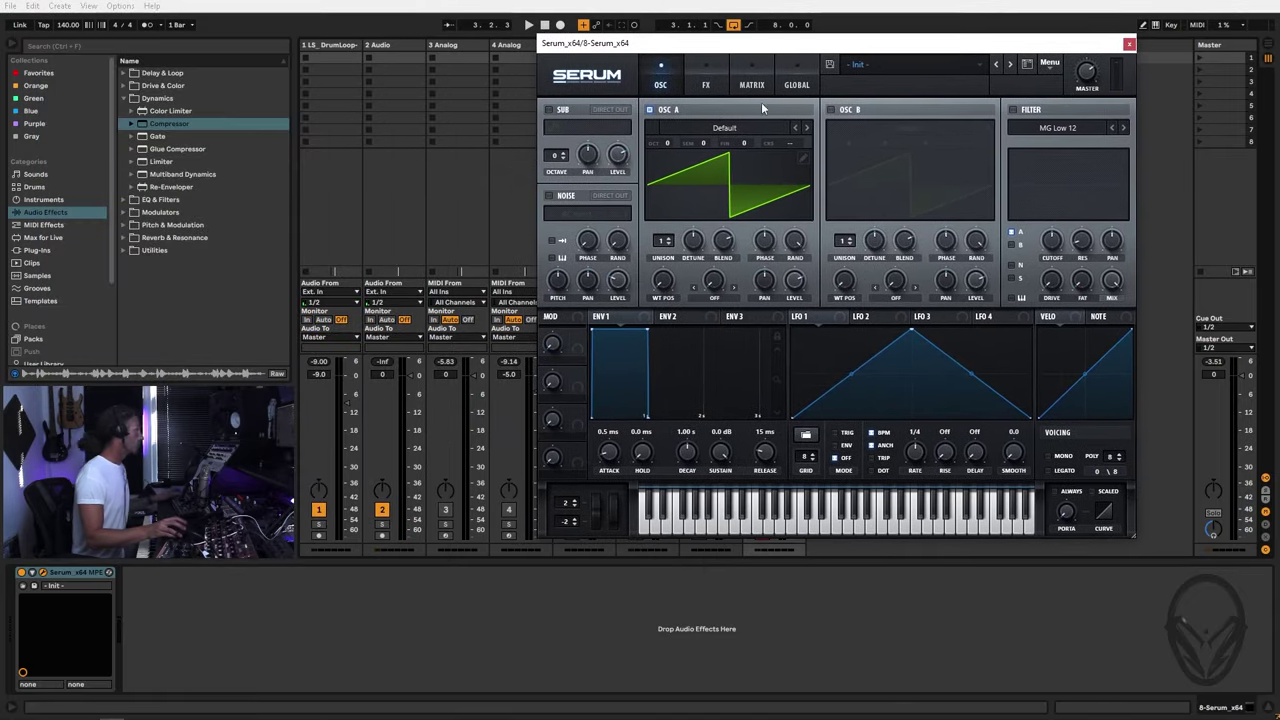
Step: Turn off Serum's oscillator A and enable the Sub oscillator instead
click(722, 126)
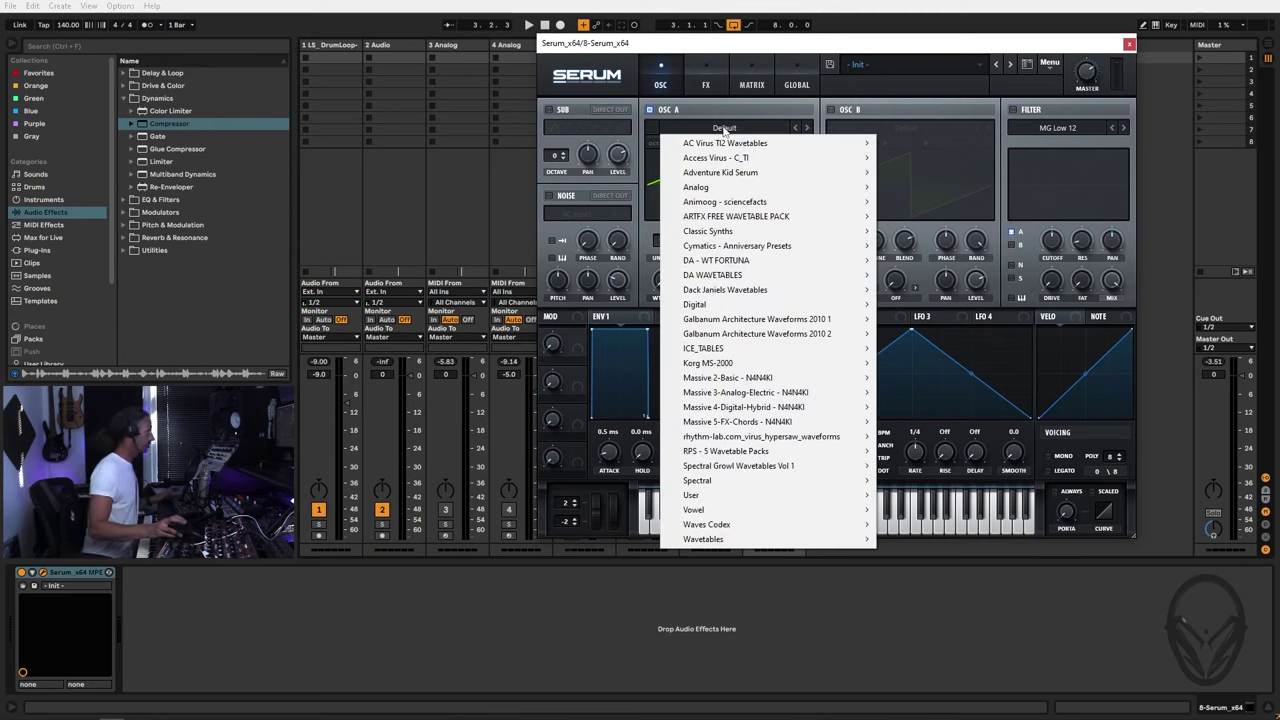
click(738, 108)
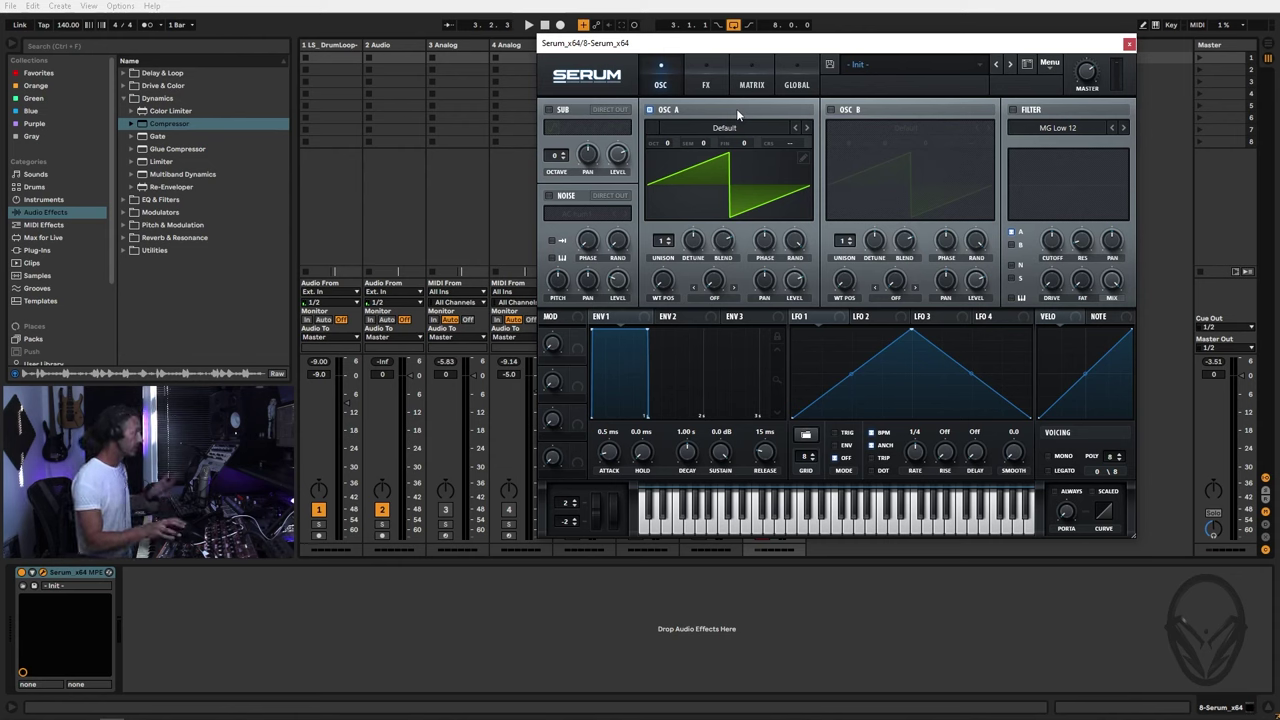
click(650, 110)
click(549, 110)
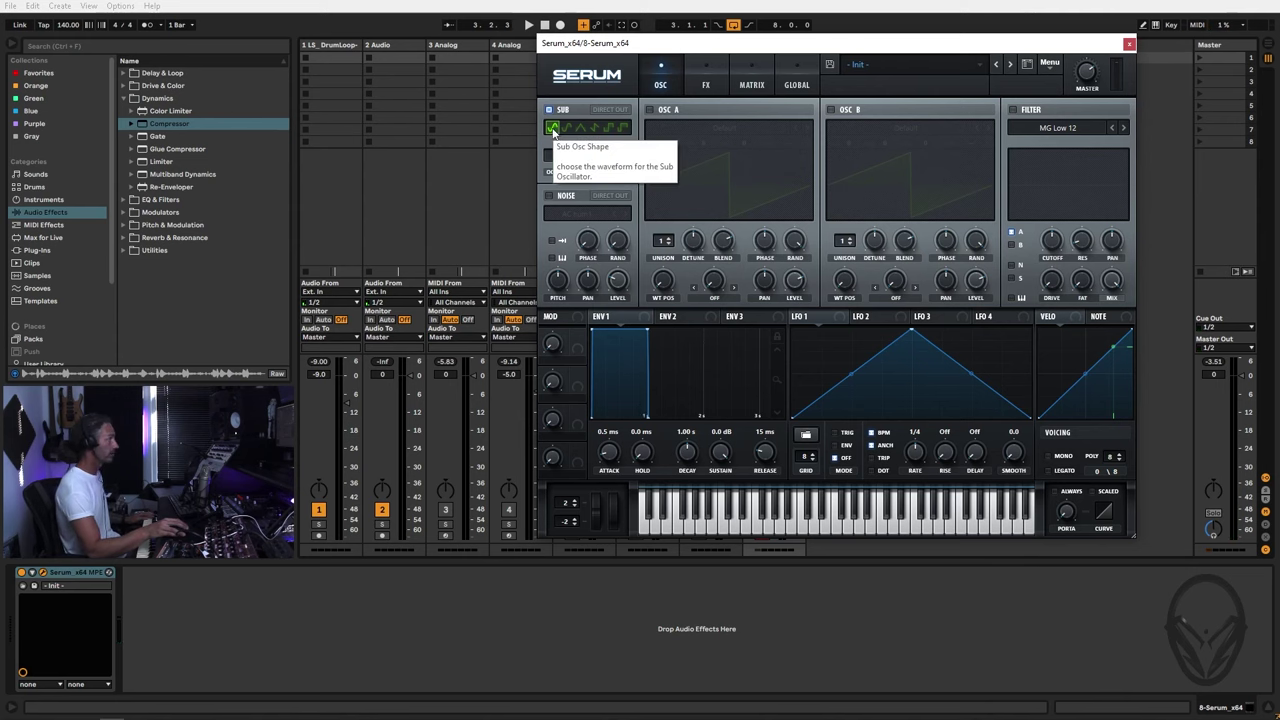
drag(632, 45, 650, 77)
Step: Audition each Sub oscillator waveform in Serum, return it to the sine, and turn the Sub oscillator off
click(585, 163)
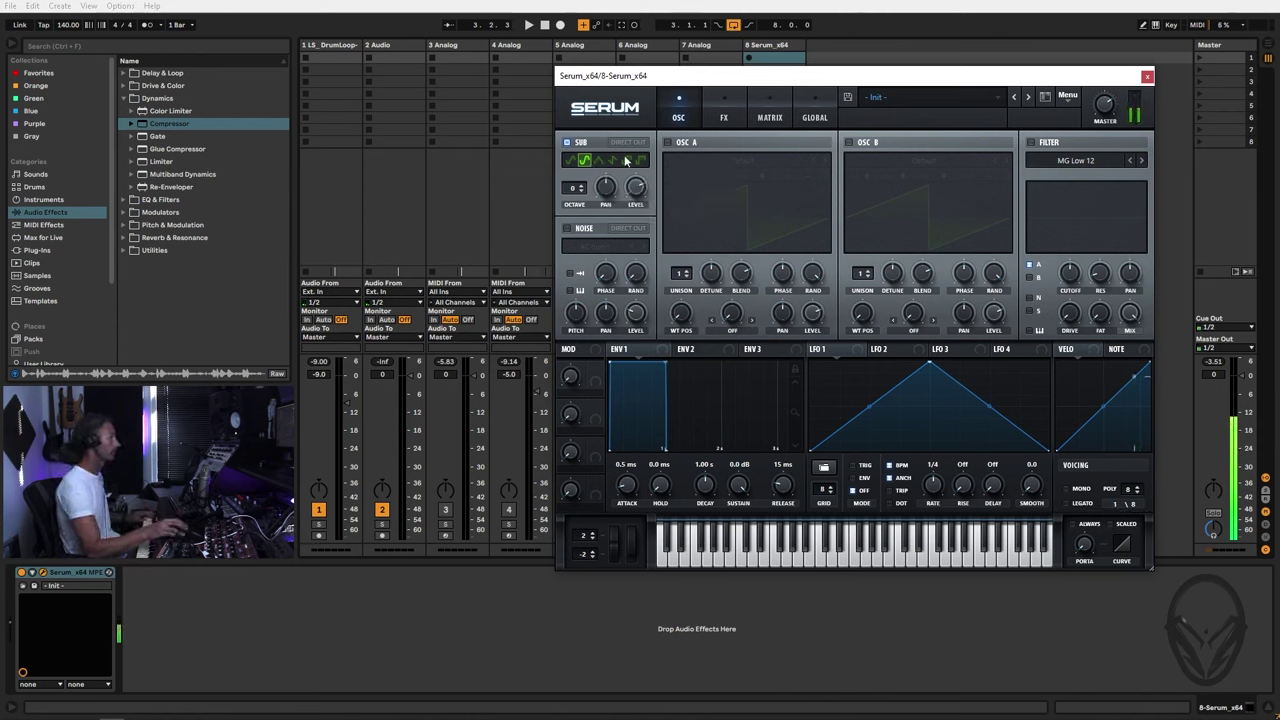
click(600, 162)
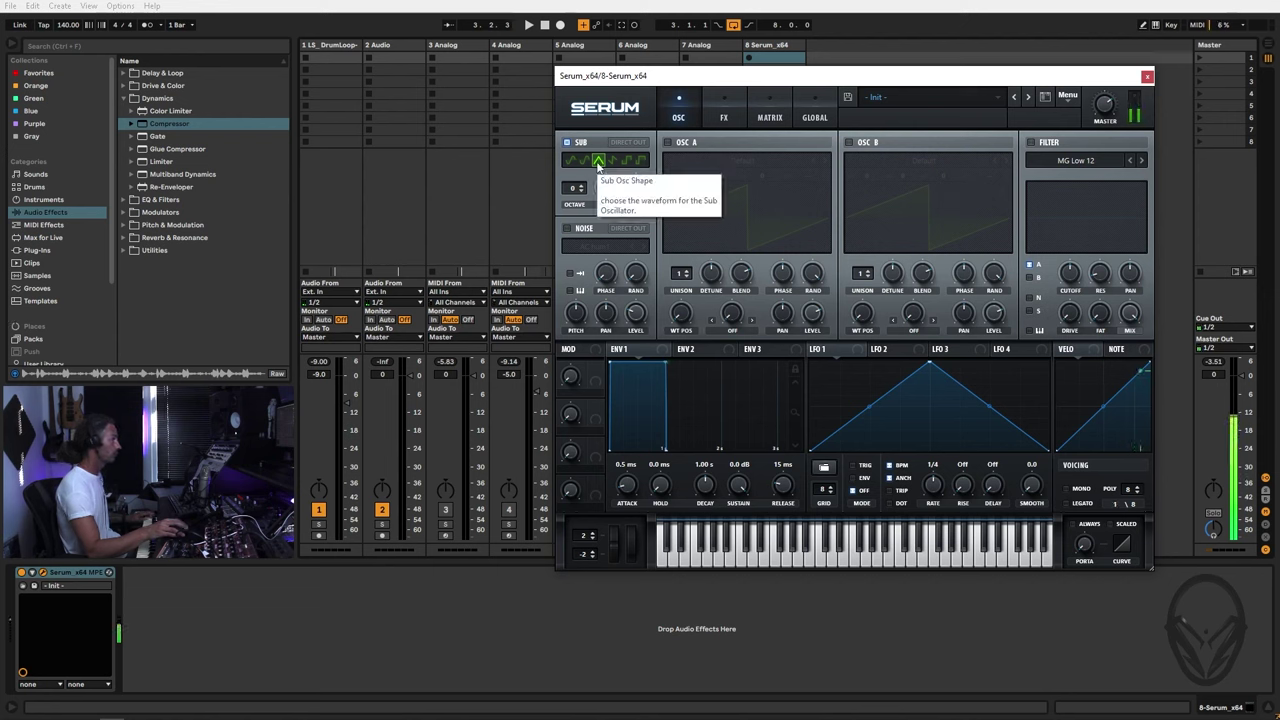
click(609, 162)
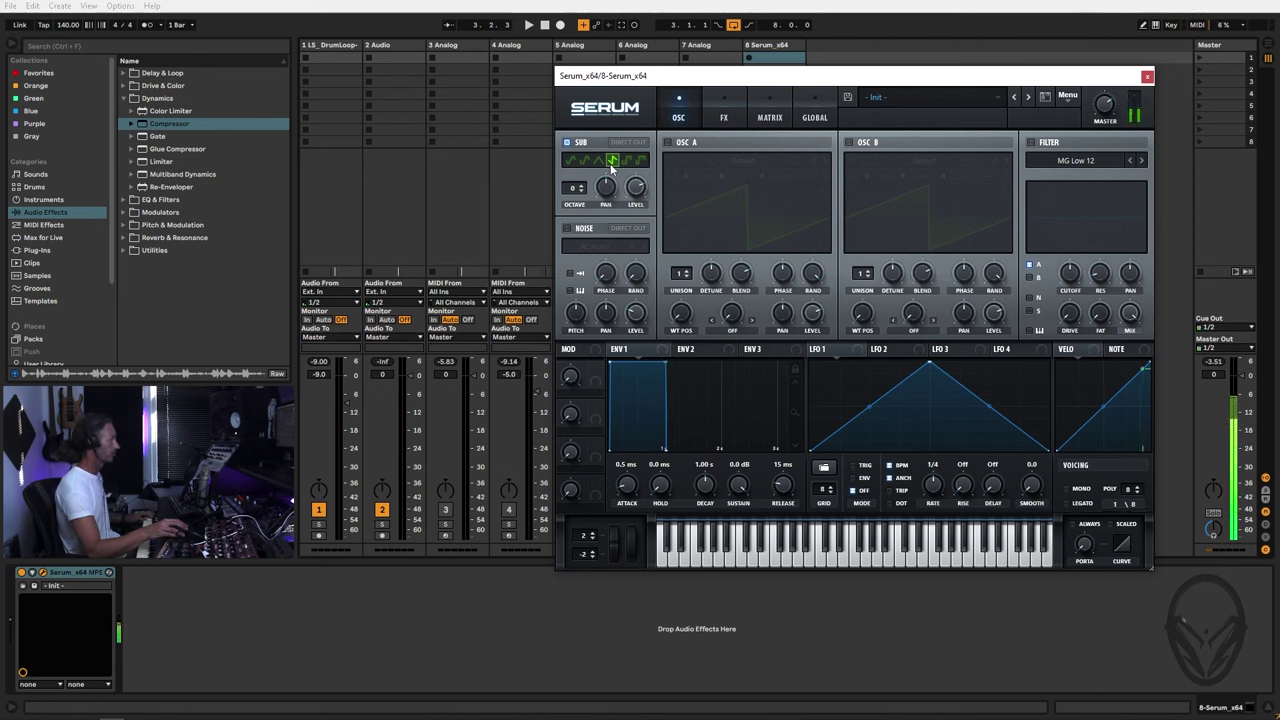
click(627, 162)
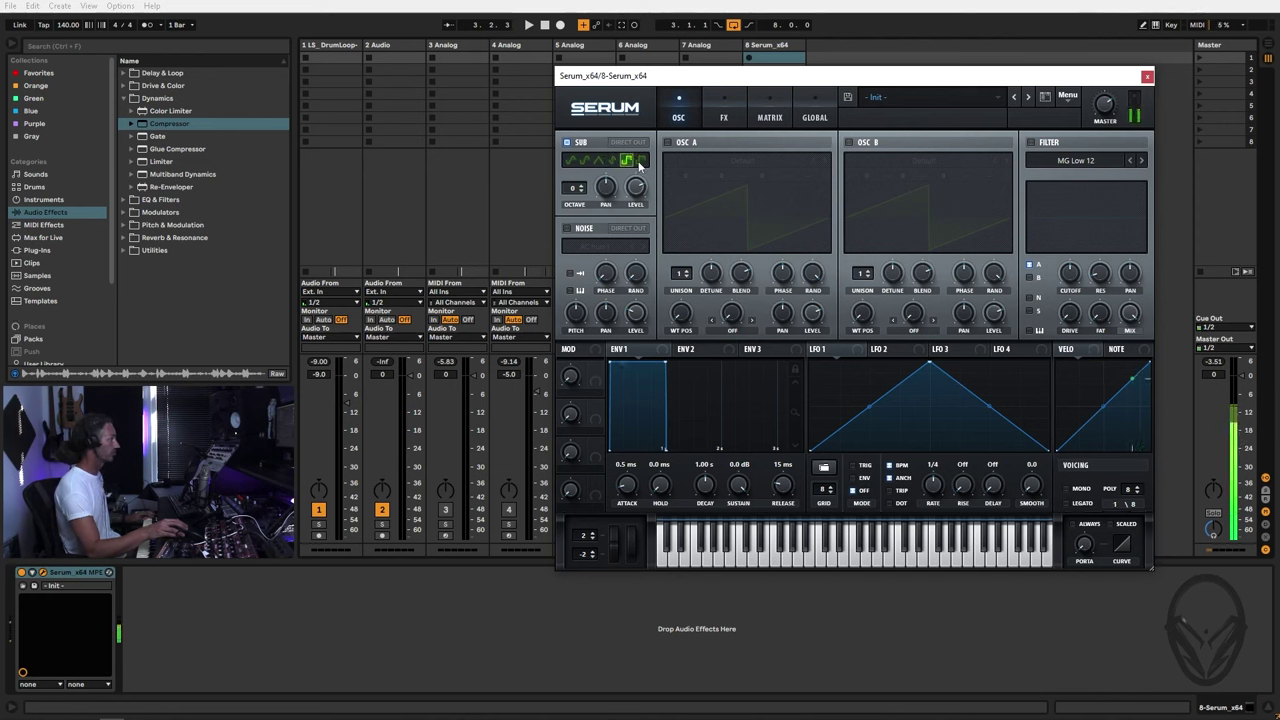
click(640, 163)
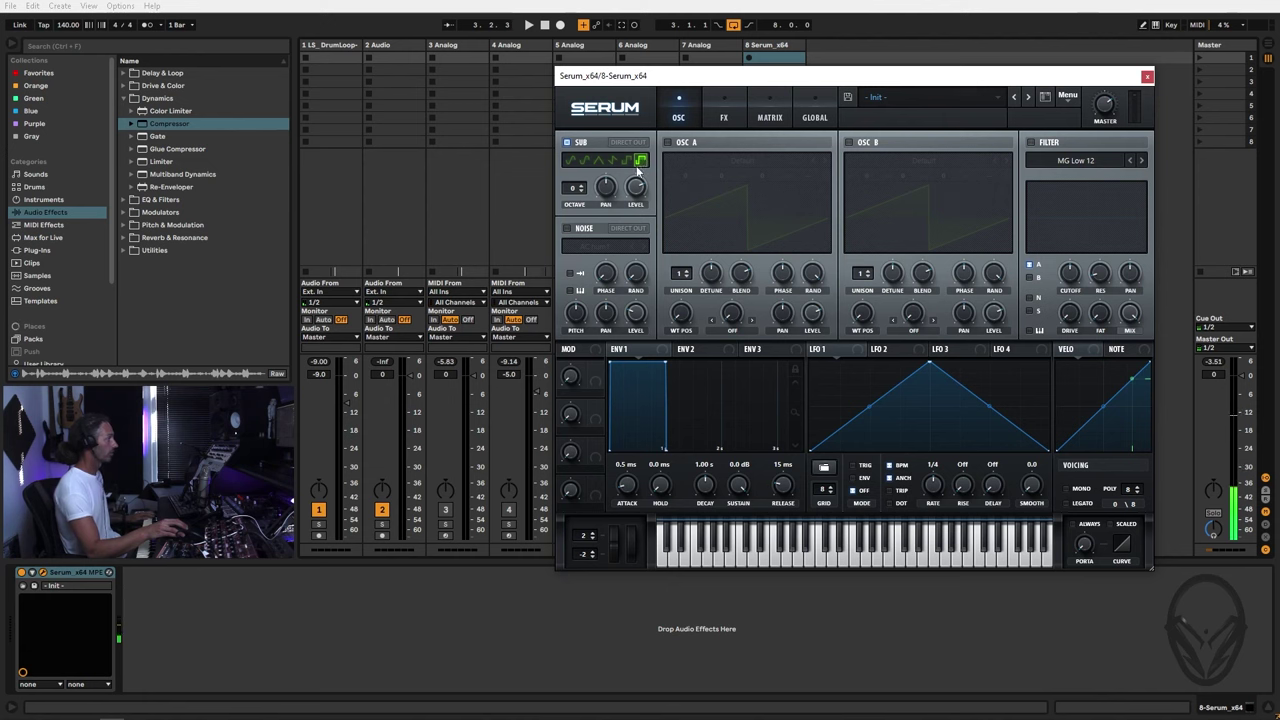
click(584, 161)
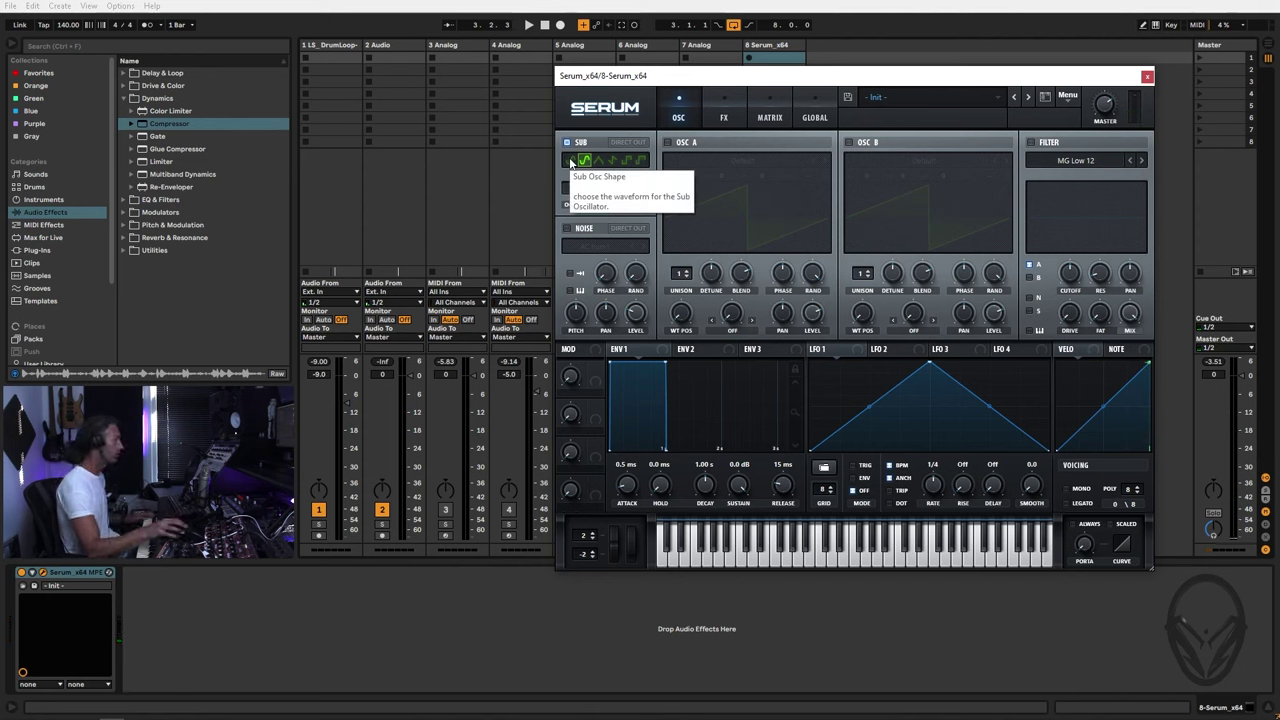
click(571, 161)
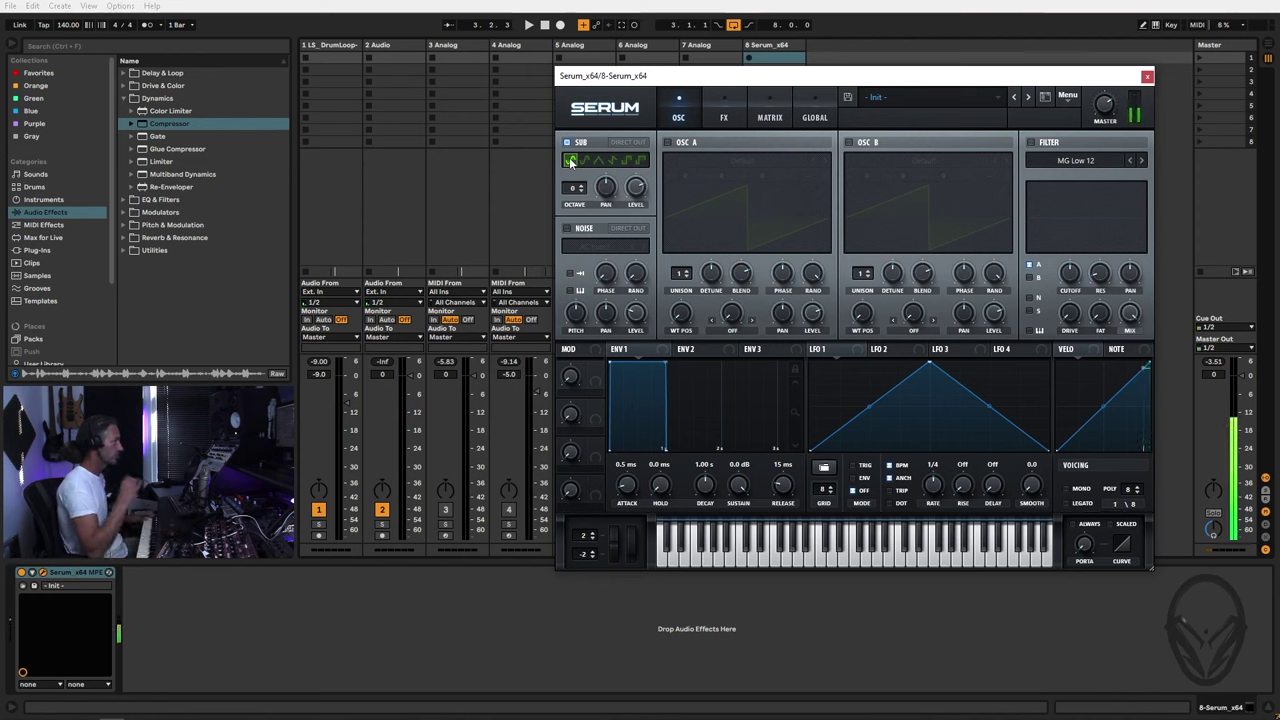
click(567, 143)
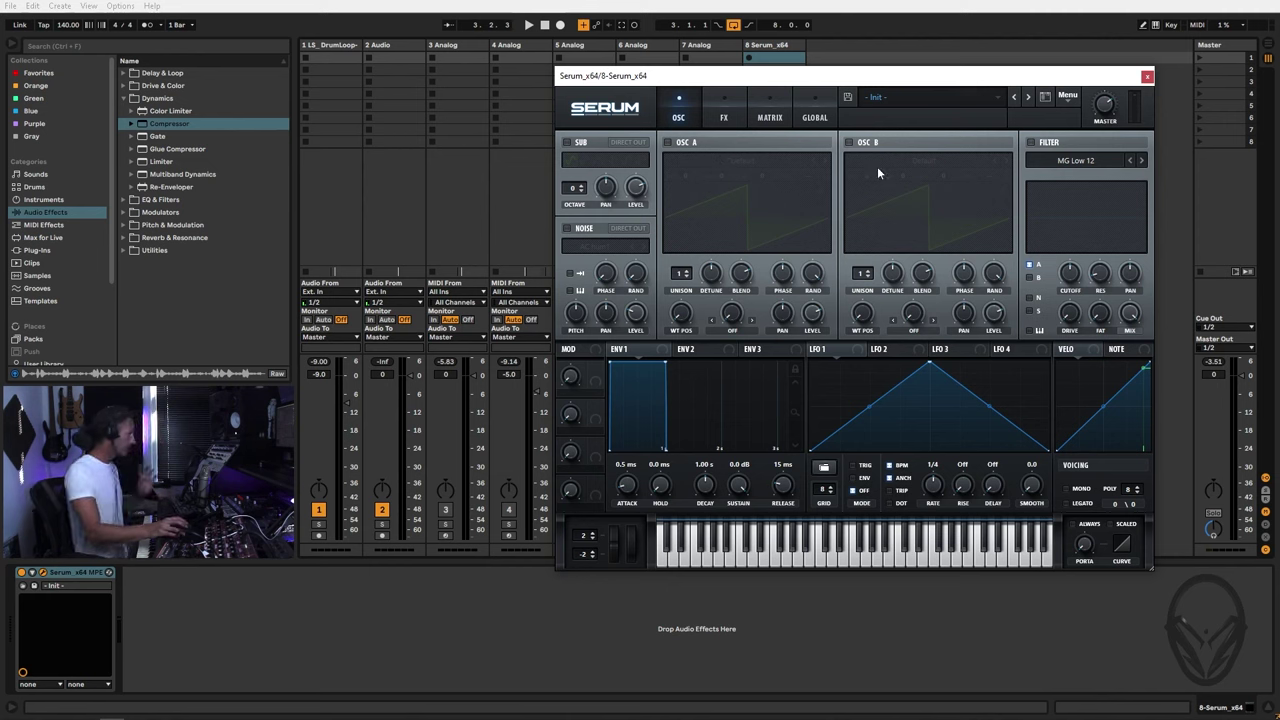
Step: Add a Utility after Serum on track 8 and enable its Mono option
click(123, 249)
drag(155, 300, 222, 620)
click(147, 659)
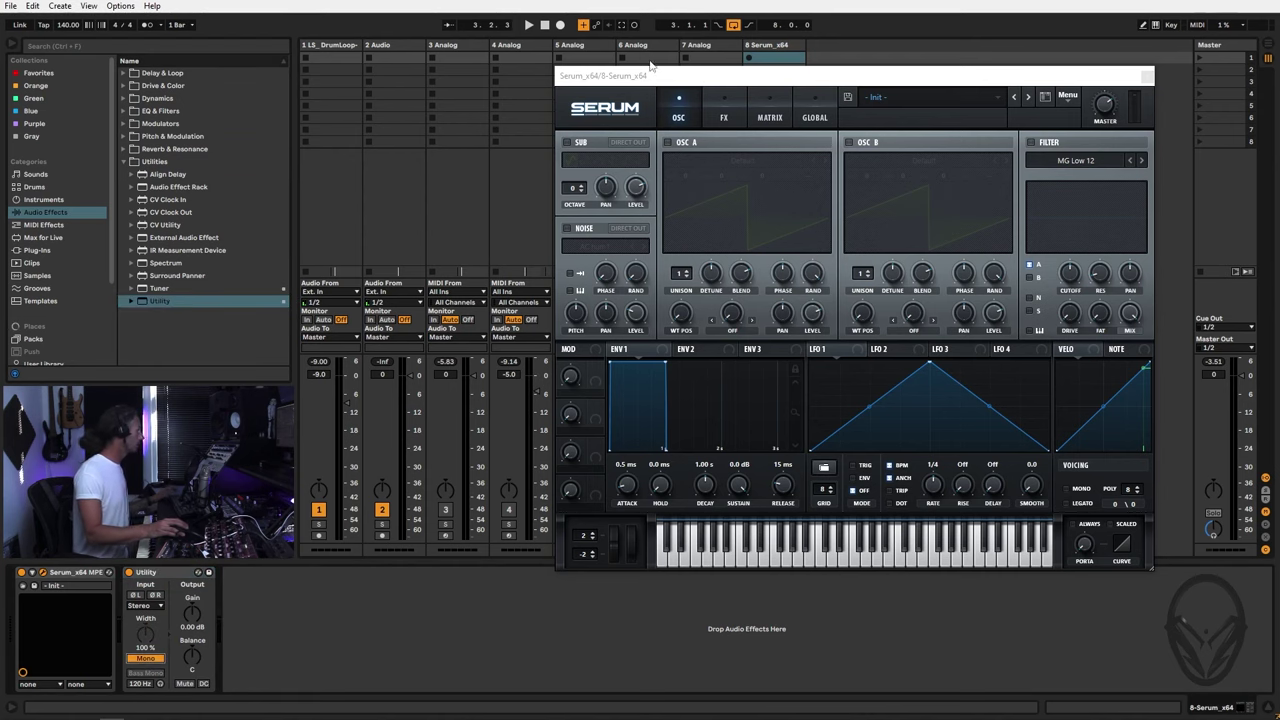
Step: Hide the Serum window, check track 7's device chain, and delete the Utility from track 8
key(ctrl+alt+p)
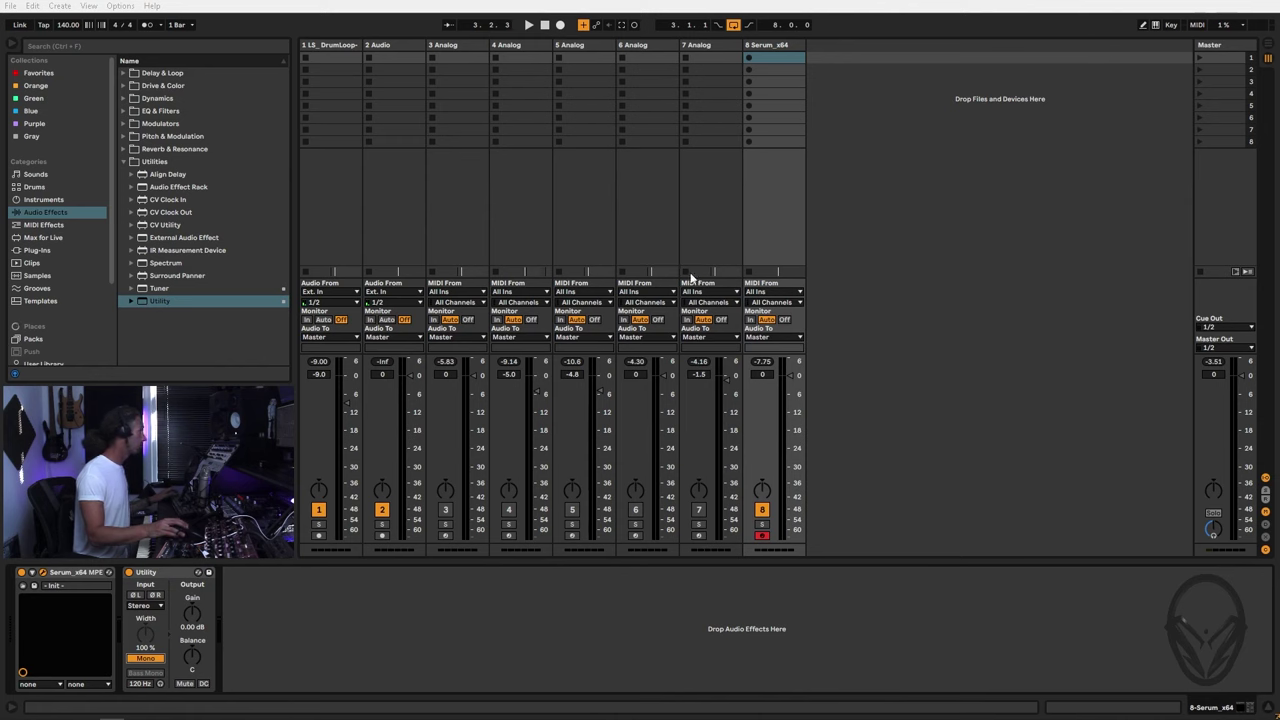
click(717, 46)
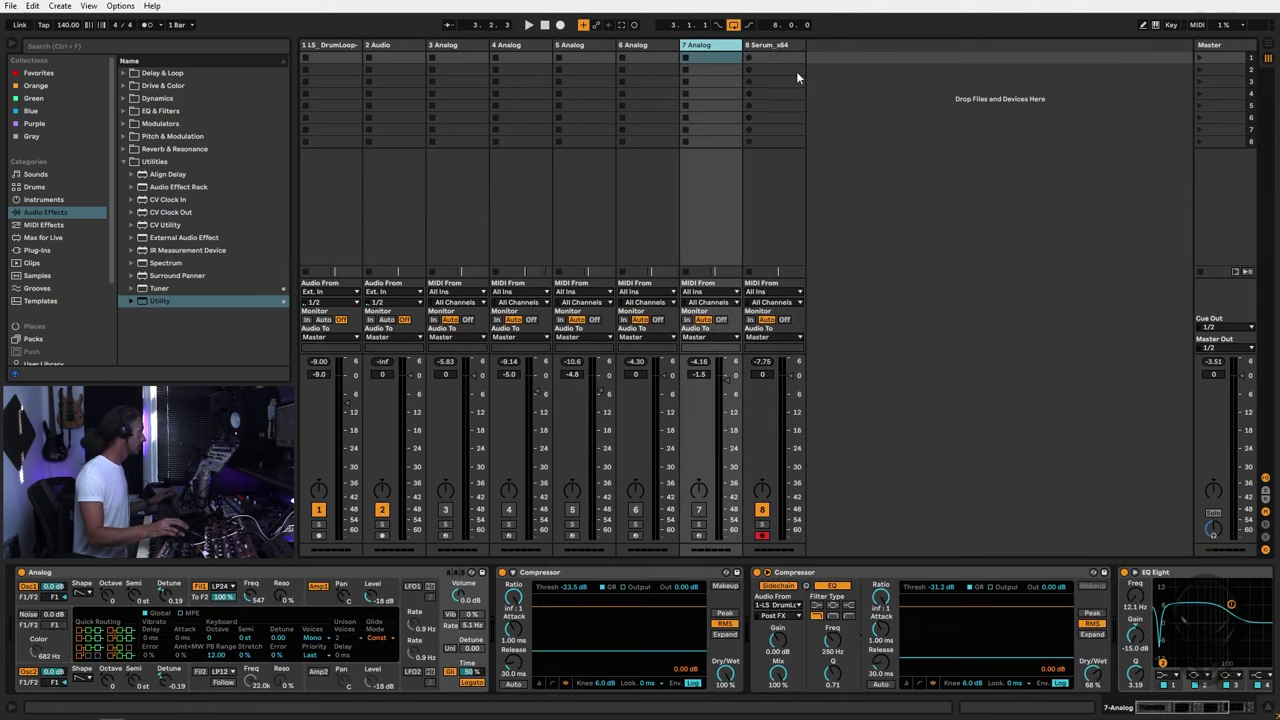
click(776, 46)
click(160, 578)
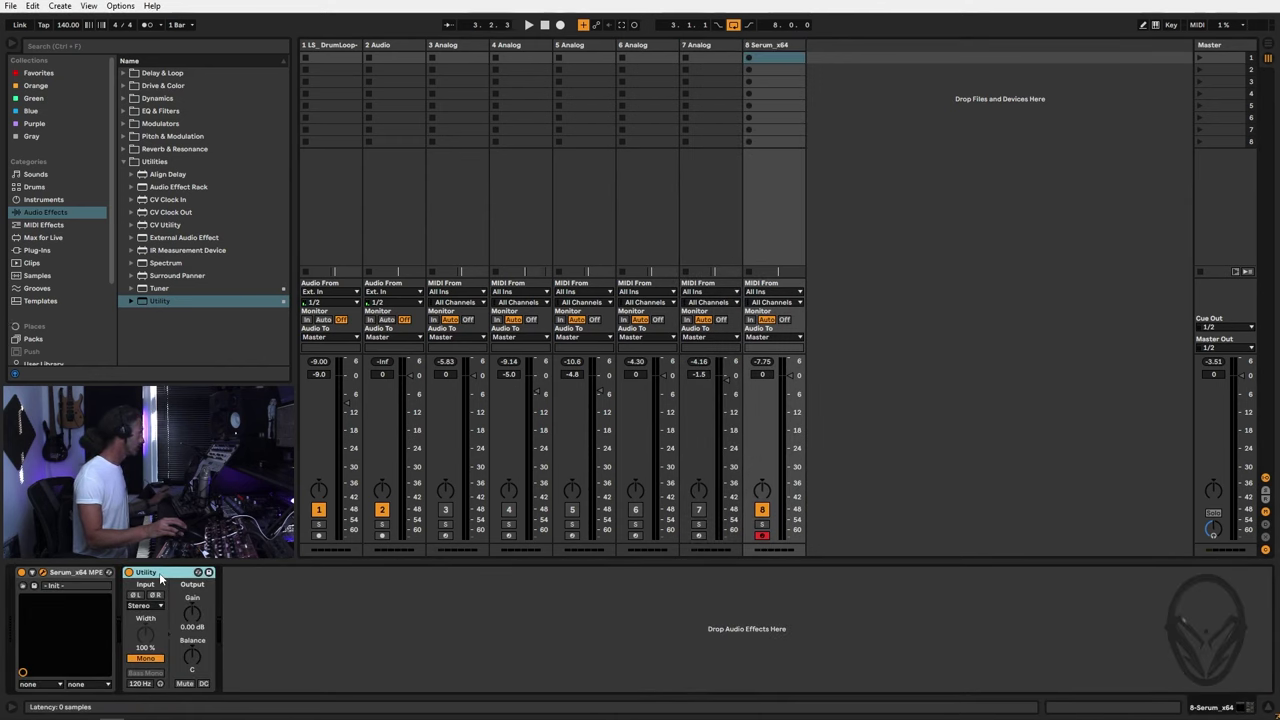
key(Delete)
Step: Copy both Compressors, EQ Eight and Utility from track 7 onto track 8 after Serum, and bring the Serum window back
click(714, 47)
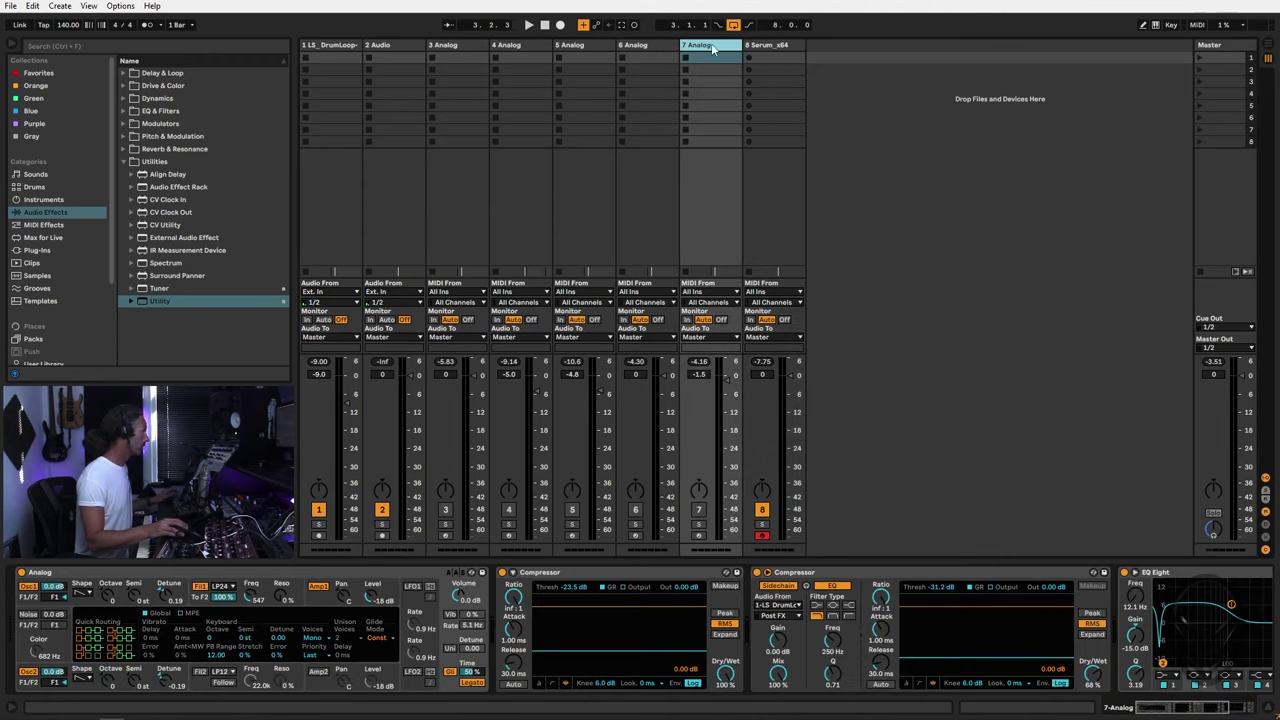
click(627, 567)
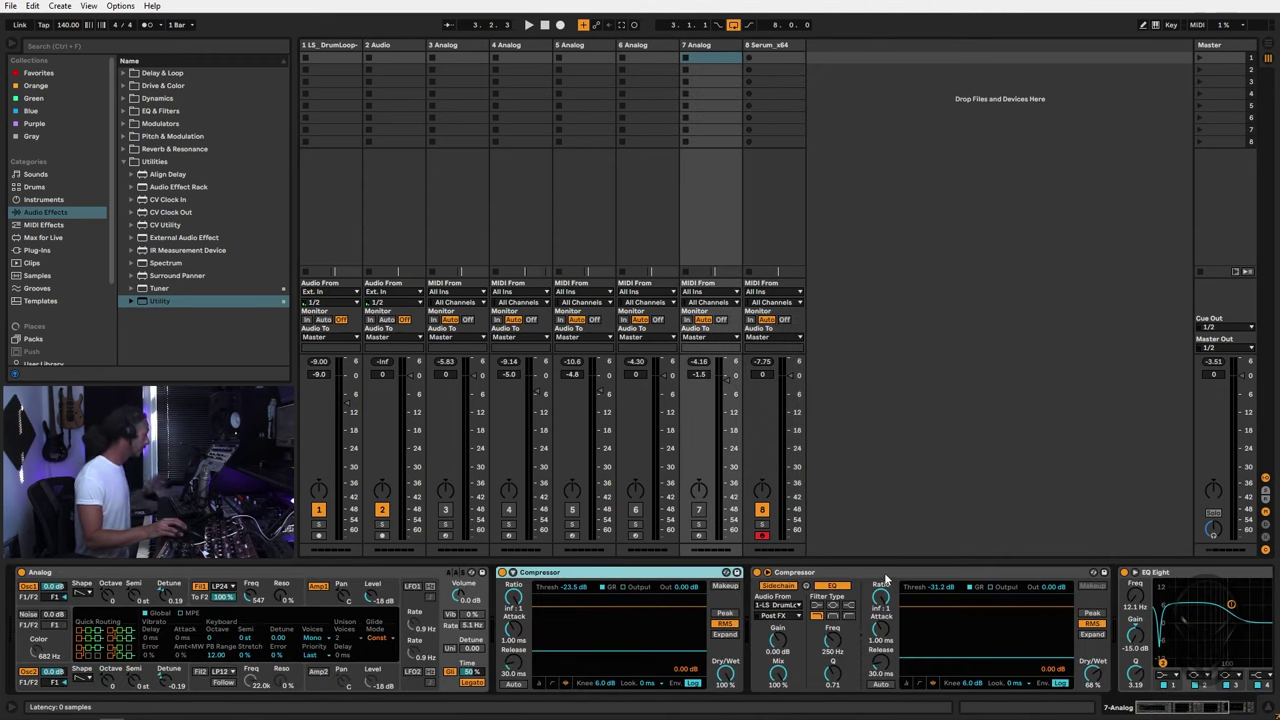
scroll(960, 590, right, 5)
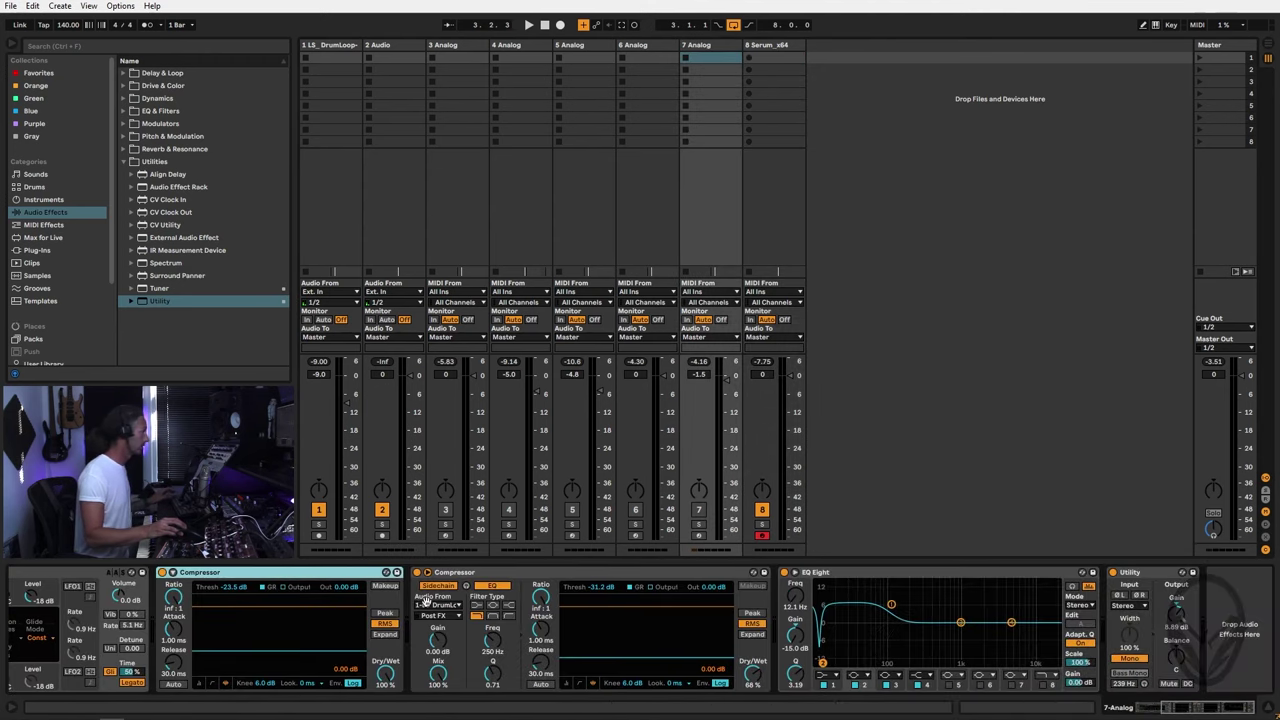
shift+click(1160, 572)
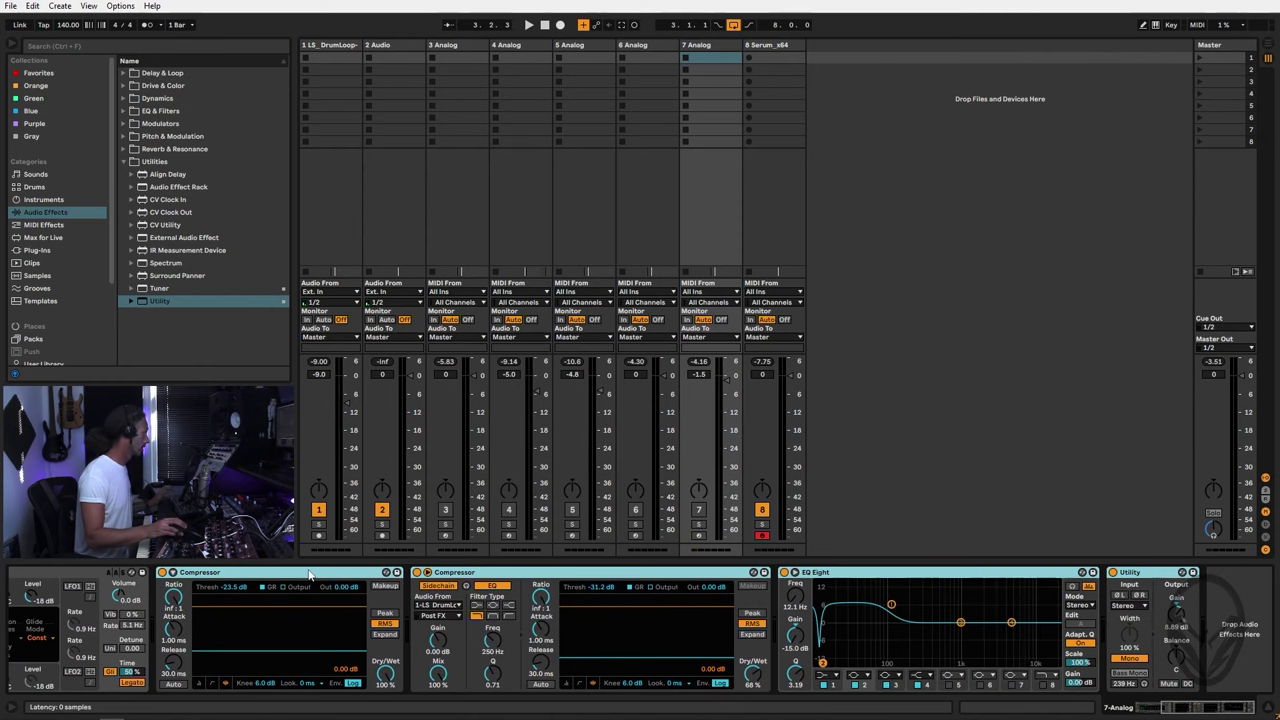
drag(488, 232, 613, 670)
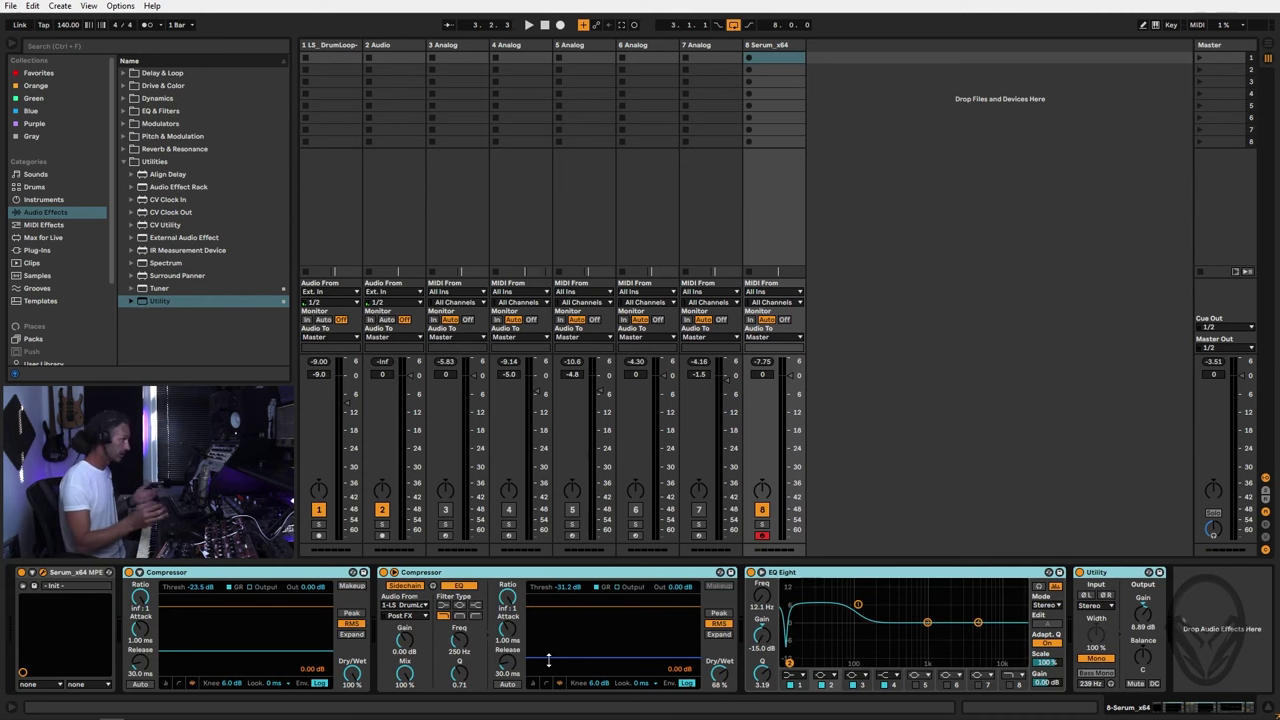
key(ctrl+alt+p)
drag(343, 156, 521, 69)
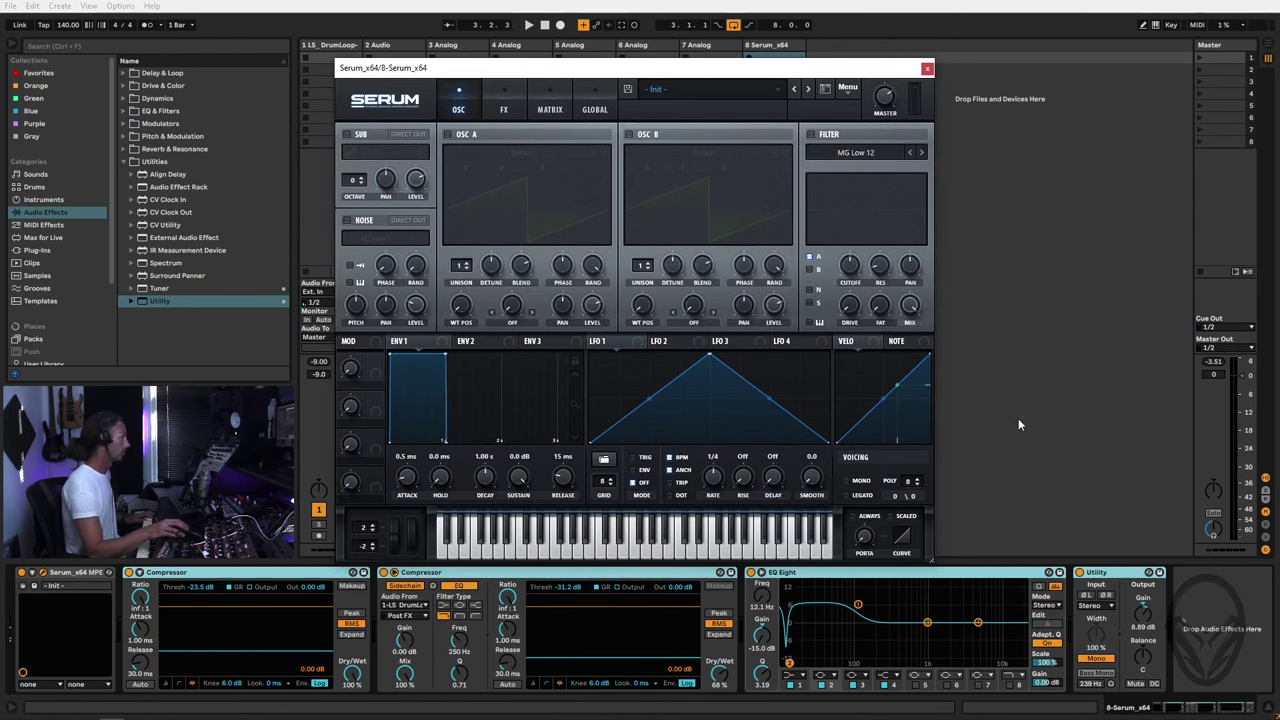
Step: Bypass the effects after Serum on track 8, audition oscillator A dry, and turn that oscillator back off
drag(750, 77, 534, 63)
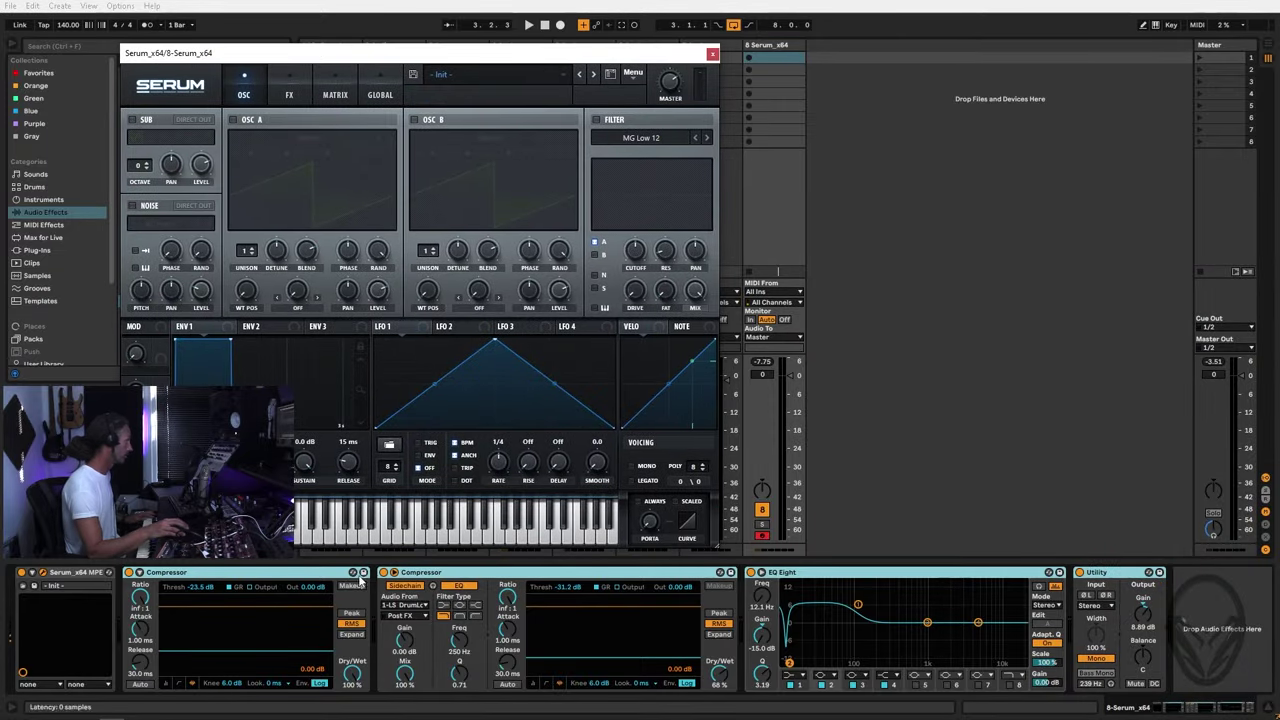
click(383, 574)
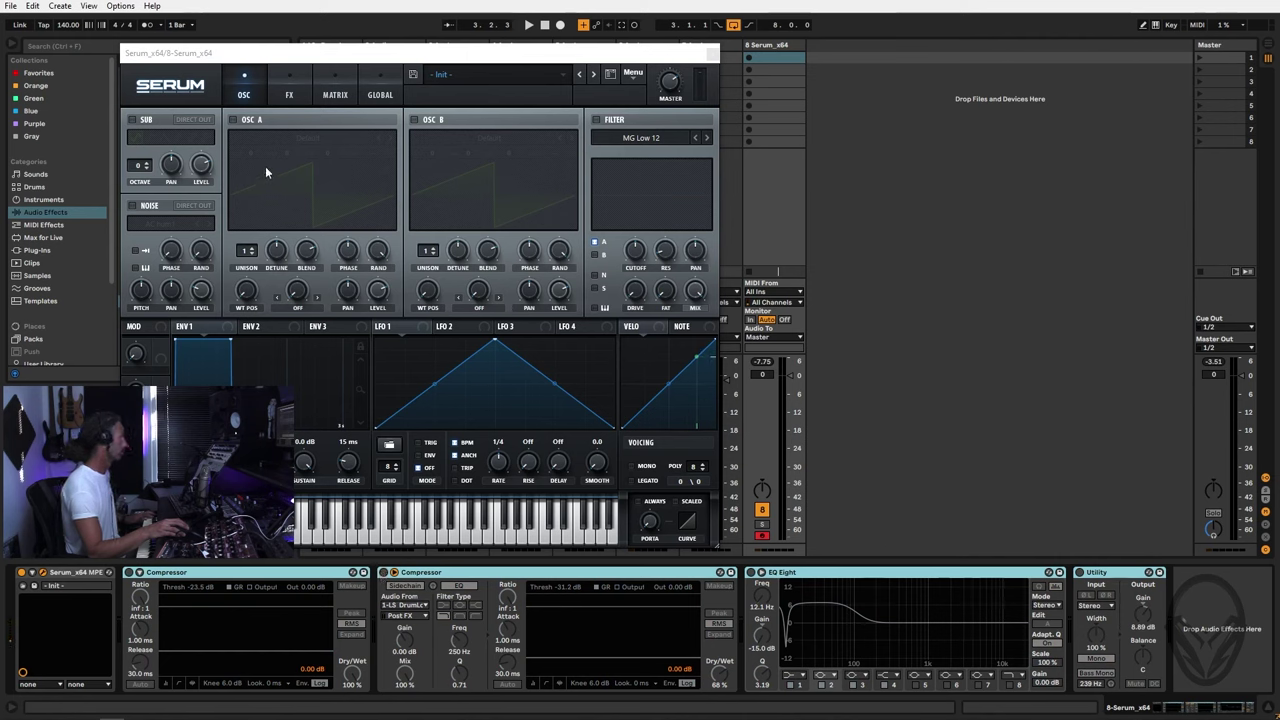
click(230, 120)
click(231, 120)
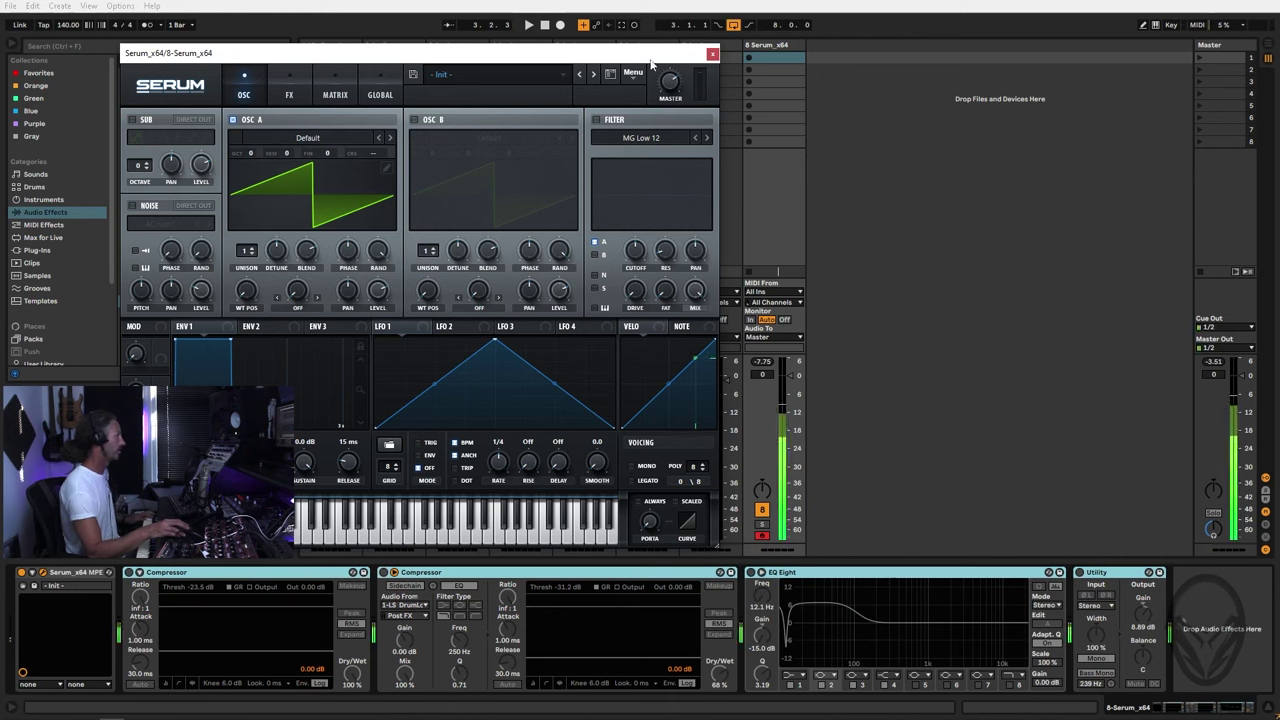
mouse_move(670, 100)
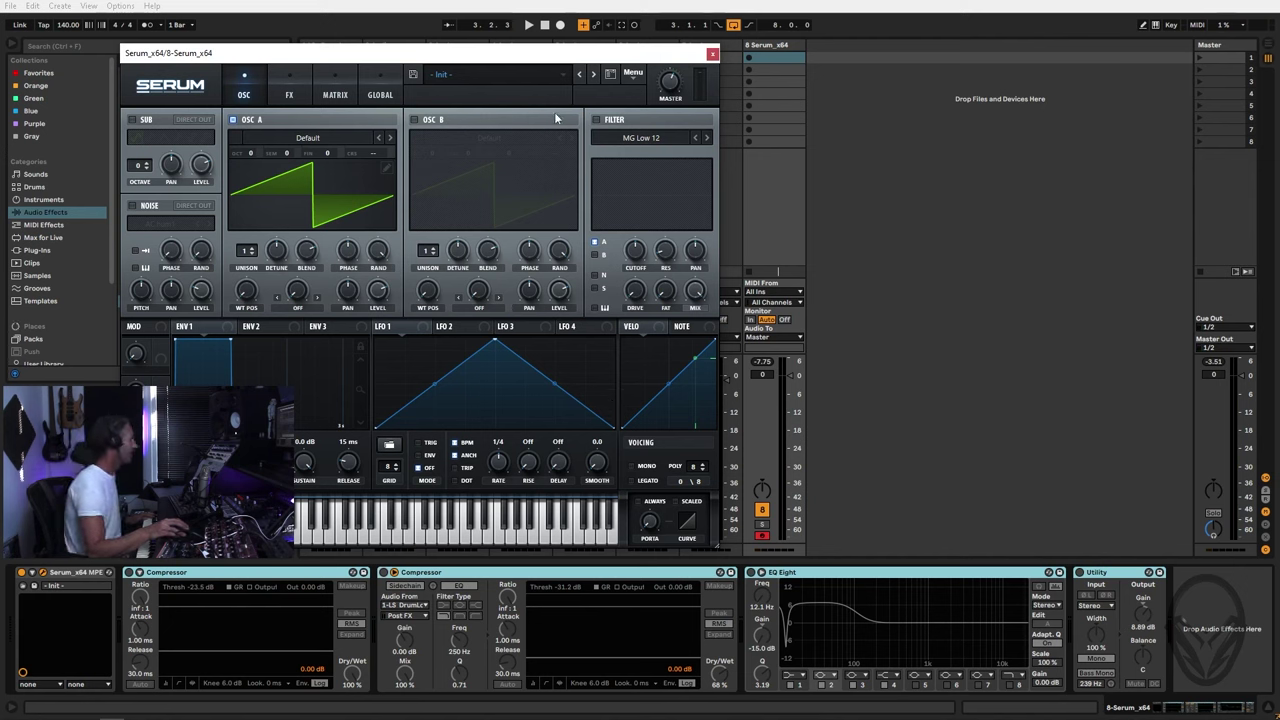
click(233, 120)
Step: Turn on Serum's Sub oscillator, audition its sine dry, and re-enable the track's effects chain for comparison
click(133, 119)
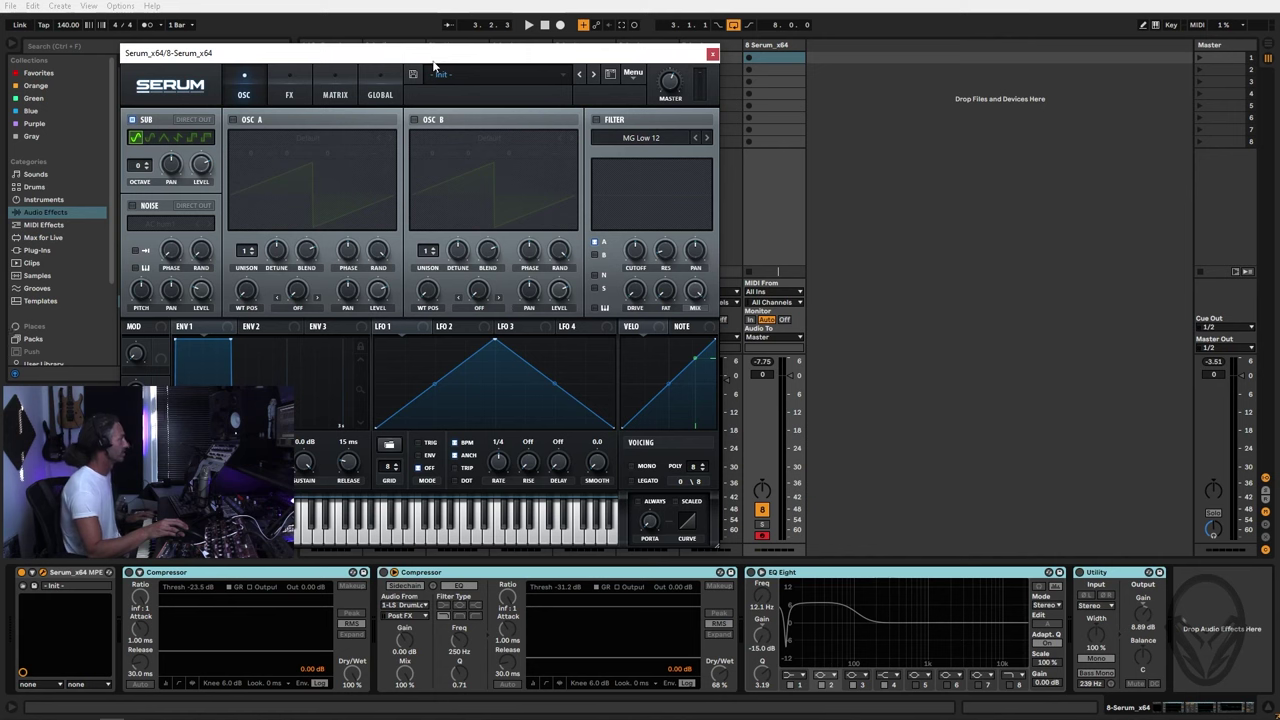
drag(430, 62, 433, 58)
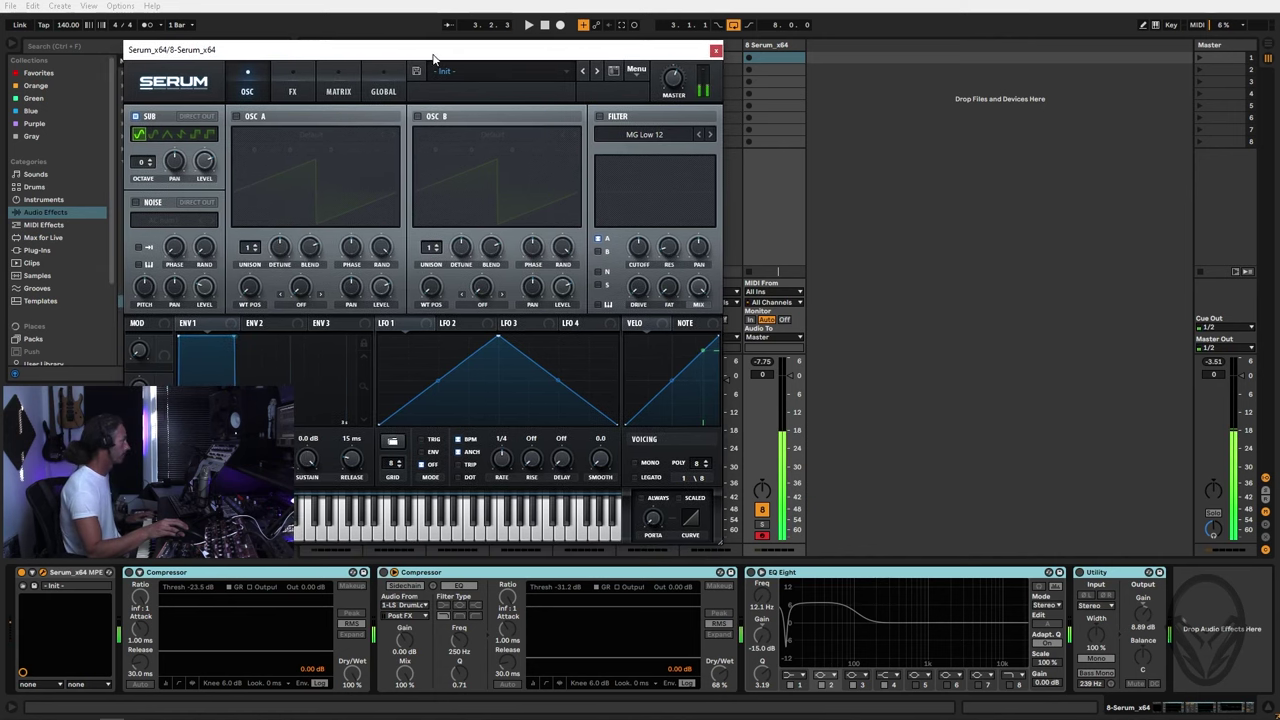
click(404, 590)
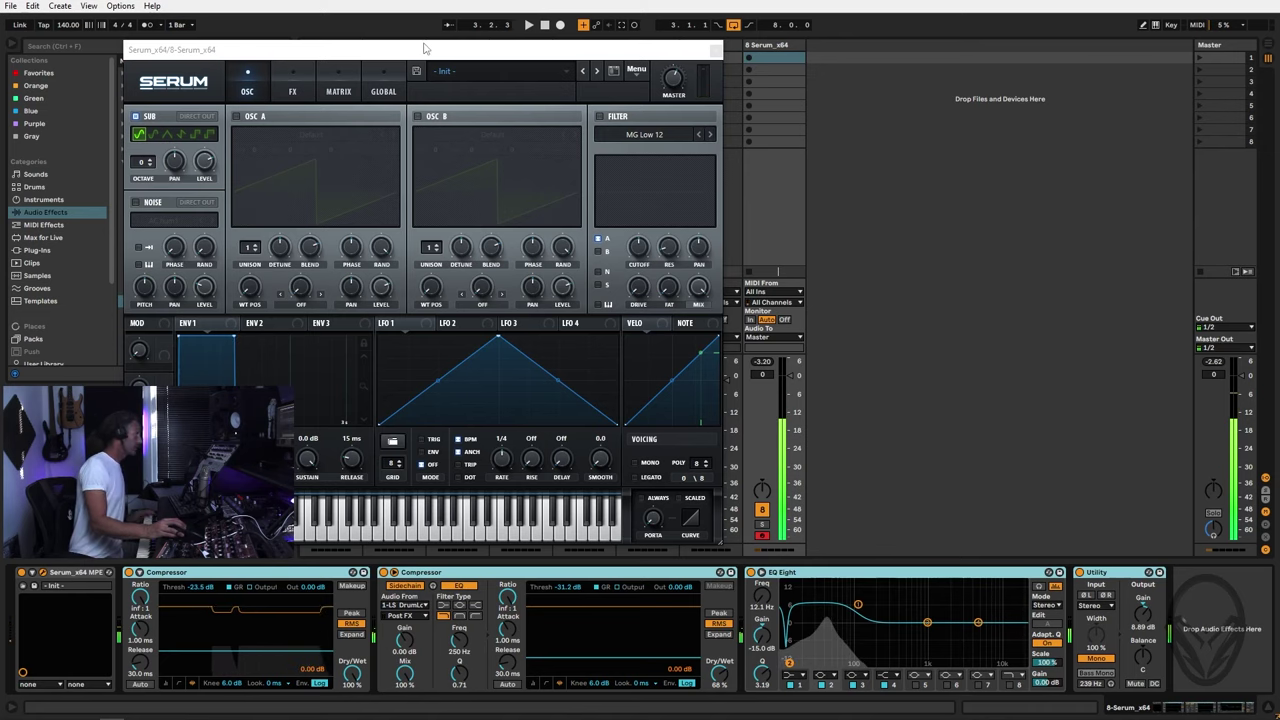
Step: Turn off the Sub oscillator, enable oscillator A, and load the Basic Shapes wavetable from the Analog category into it
drag(424, 48, 756, 110)
drag(632, 119, 654, 70)
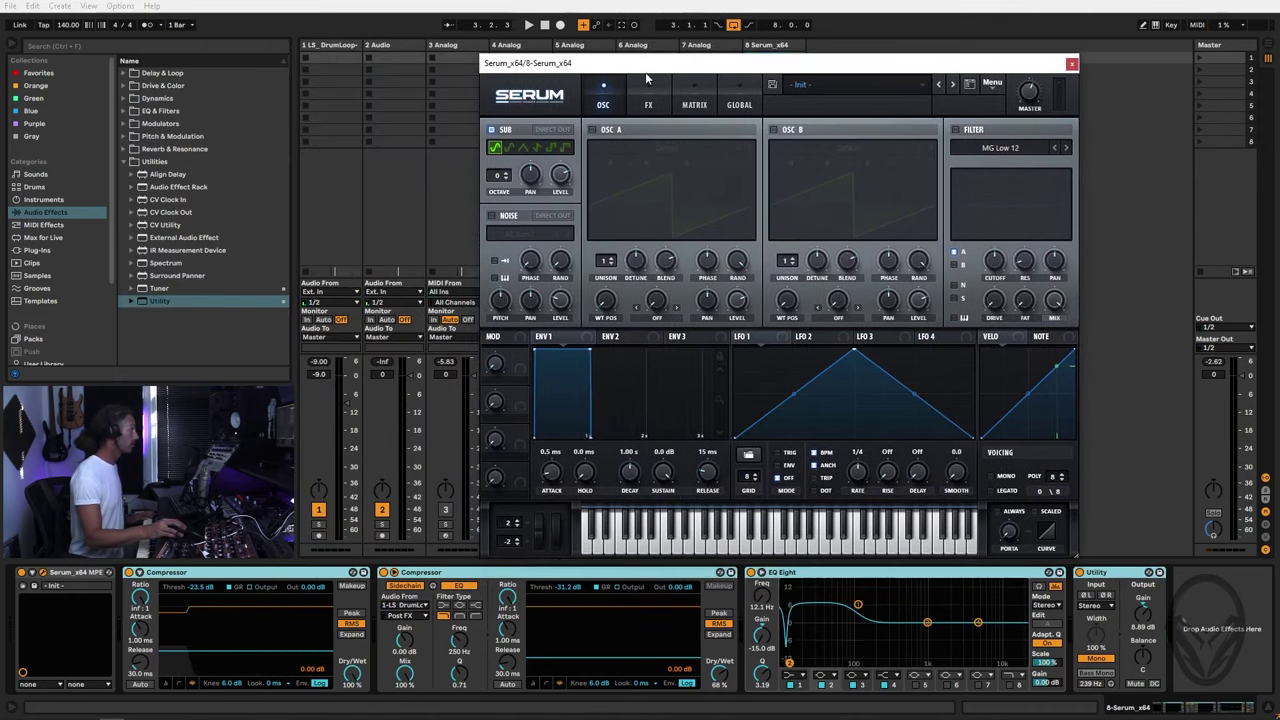
click(491, 130)
click(592, 130)
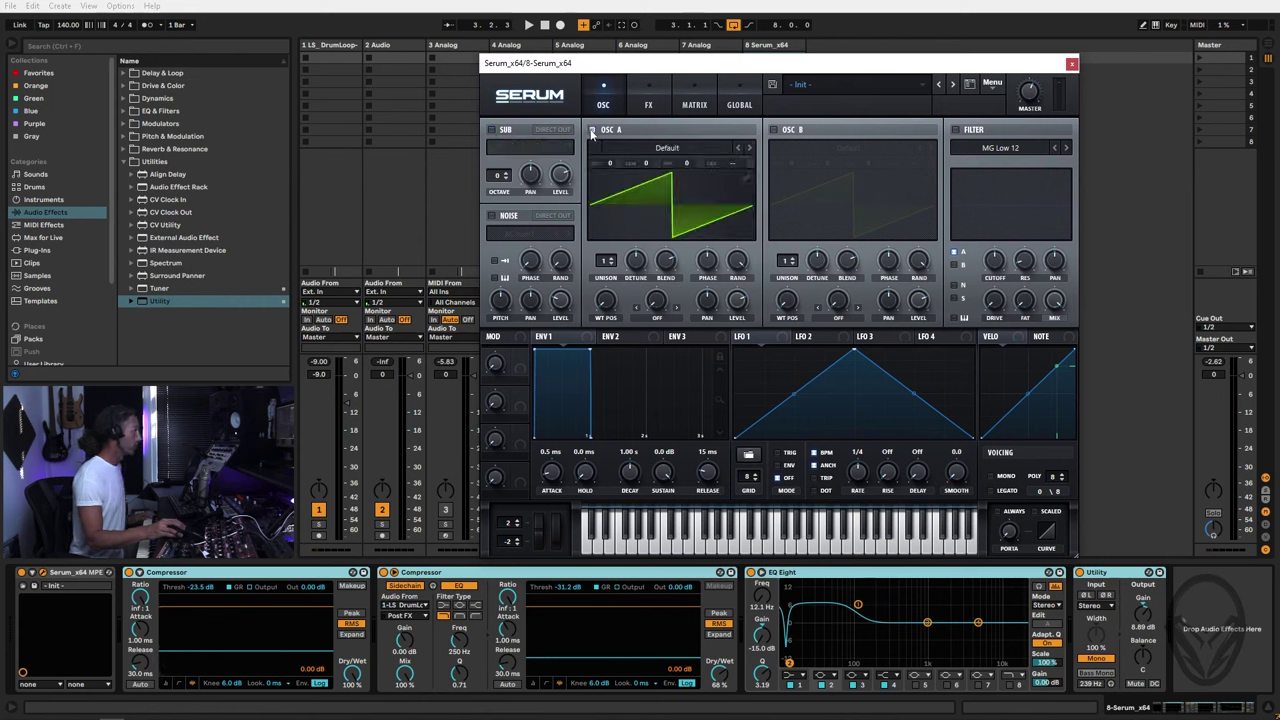
click(652, 148)
mouse_move(661, 210)
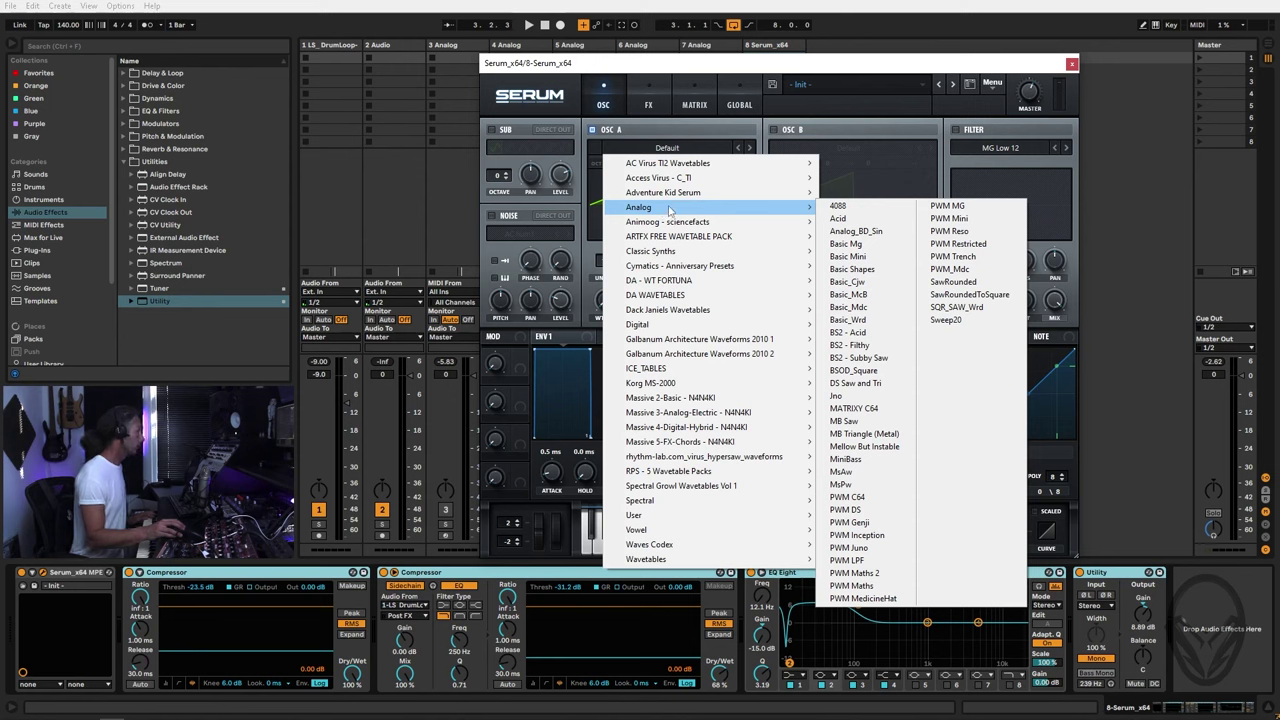
click(852, 270)
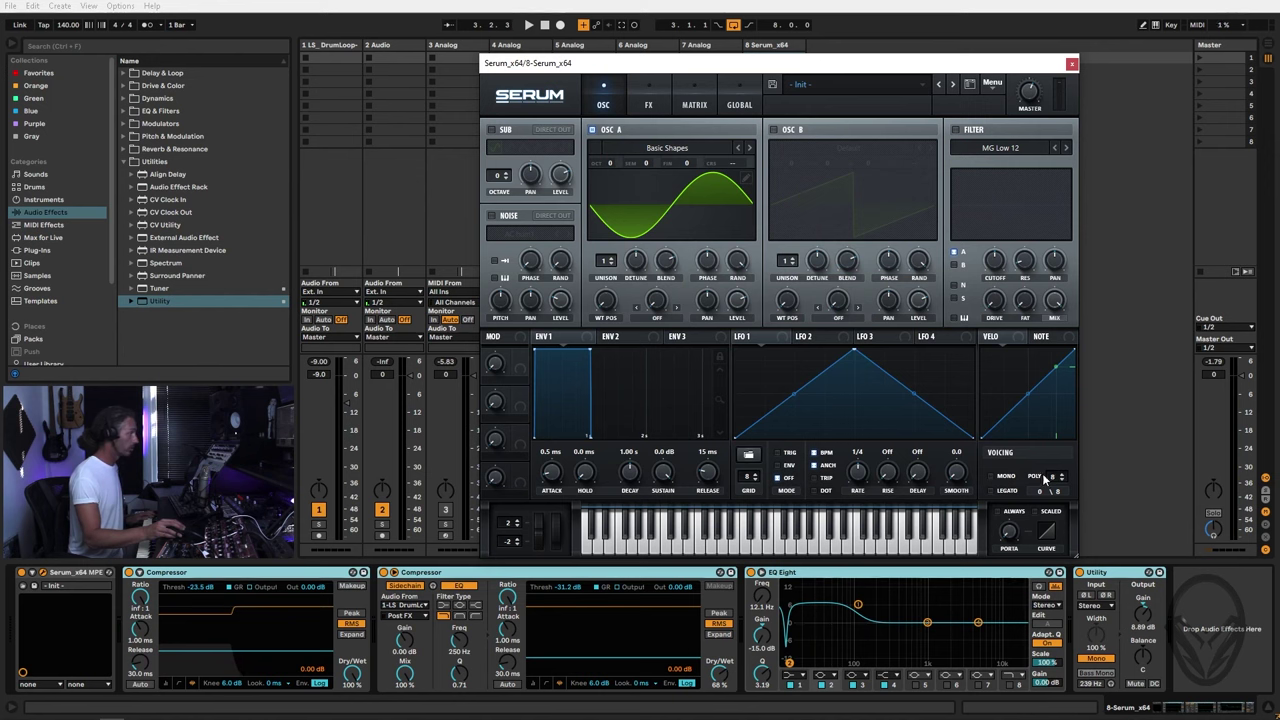
Step: Enable Mono voicing in Serum and check its master volume
click(992, 477)
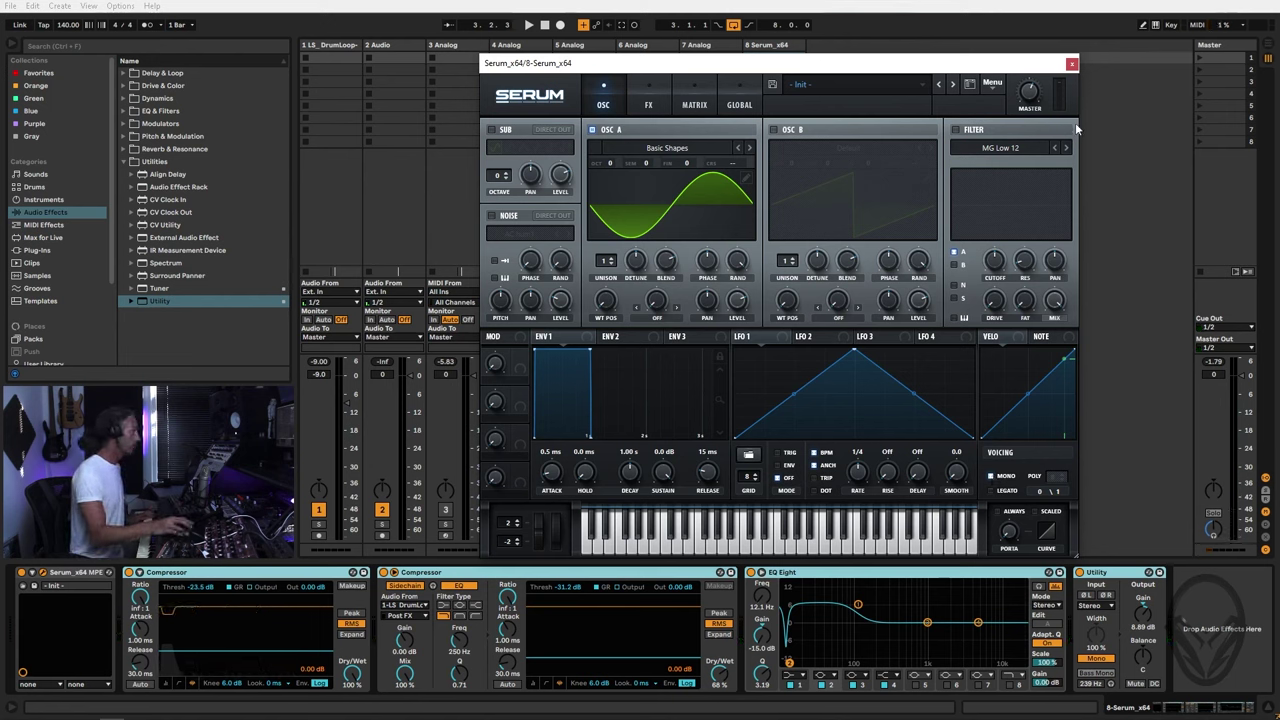
mouse_move(1030, 110)
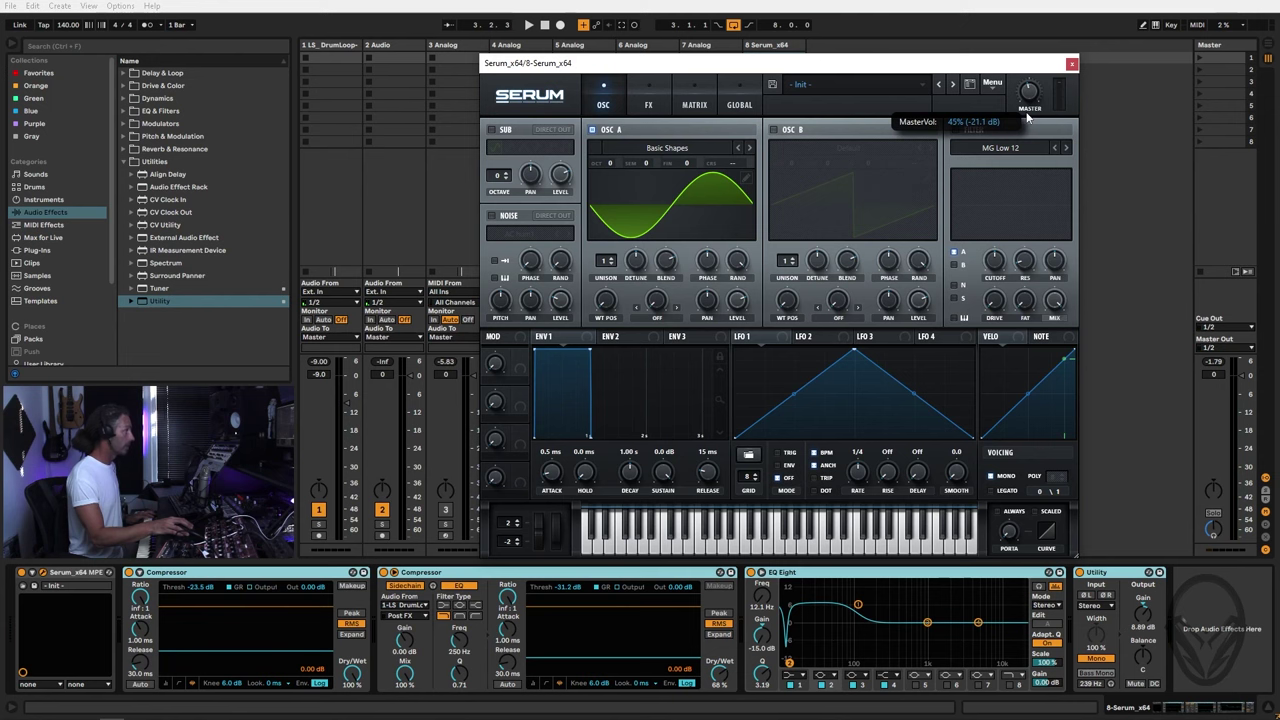
scroll(1029, 95, down, 3)
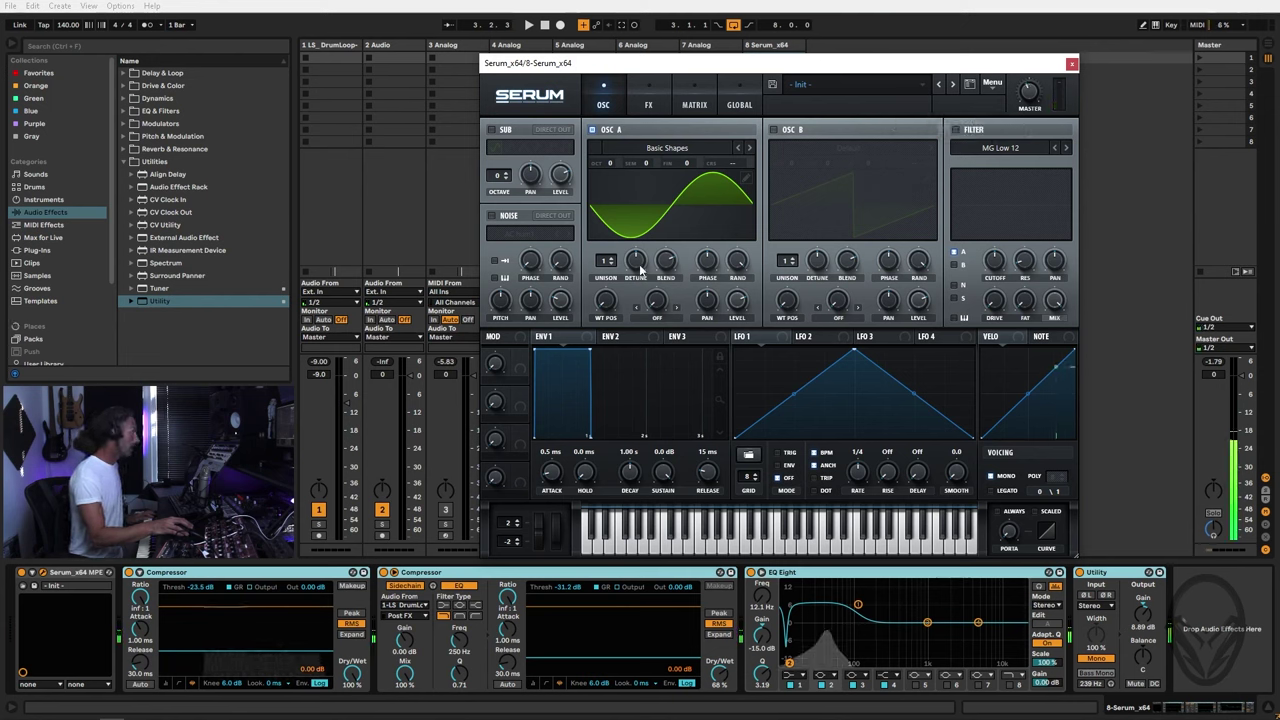
Step: Enable oscillator B and load the Basic Shapes wavetable from the Analog category into it
click(776, 130)
click(820, 154)
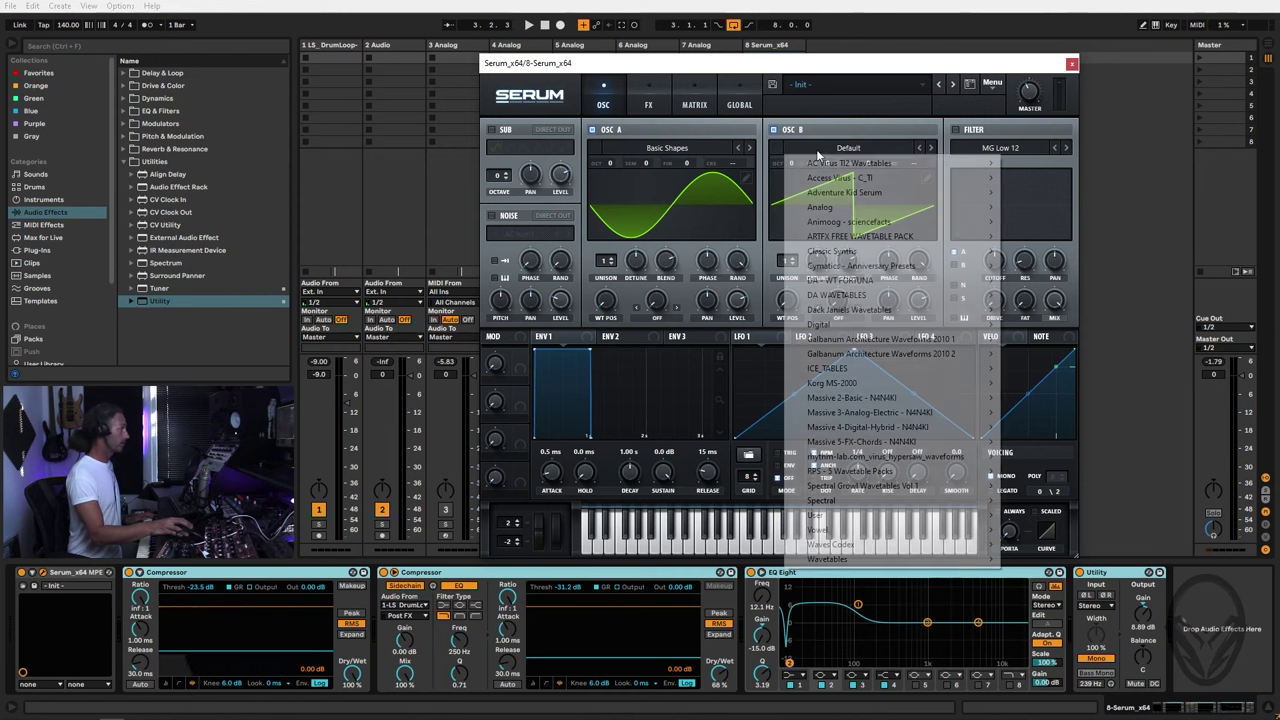
mouse_move(826, 210)
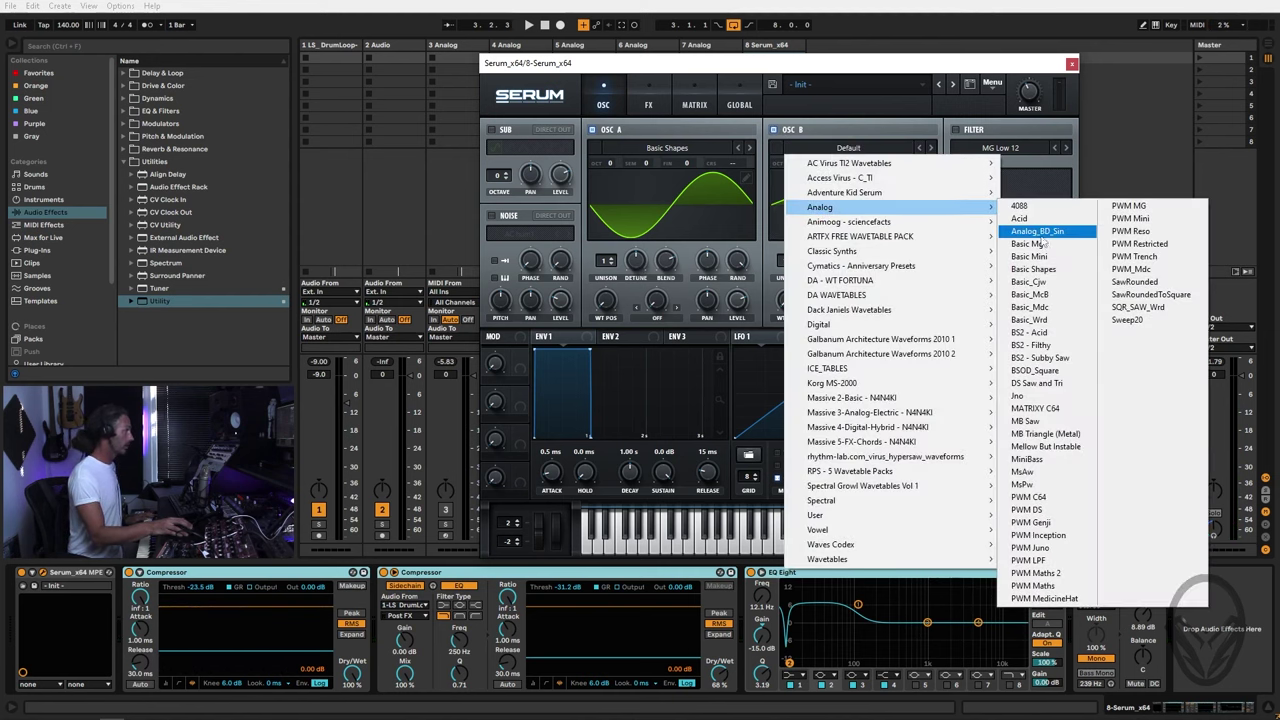
click(1034, 269)
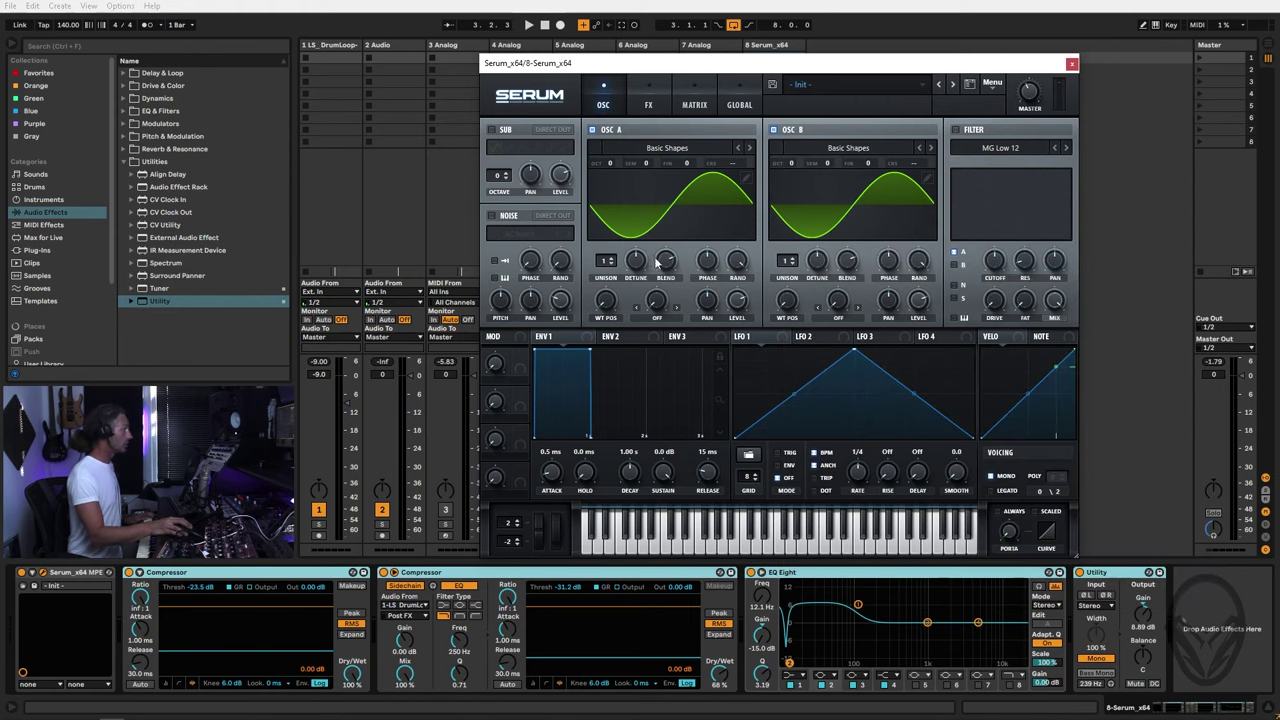
Step: Nudge the unison detune of both oscillators and set their fine tuning to 19 cents on A and -18 cents on B
drag(628, 262, 632, 266)
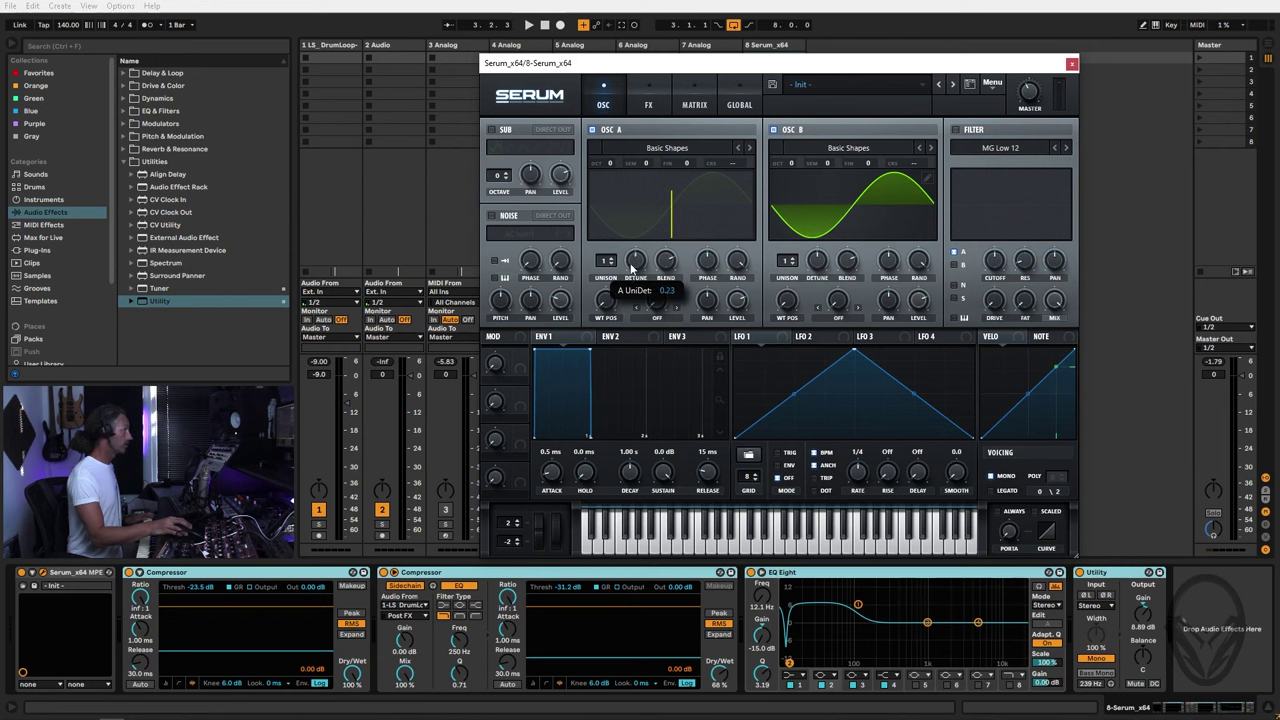
drag(632, 268, 634, 268)
drag(822, 266, 820, 262)
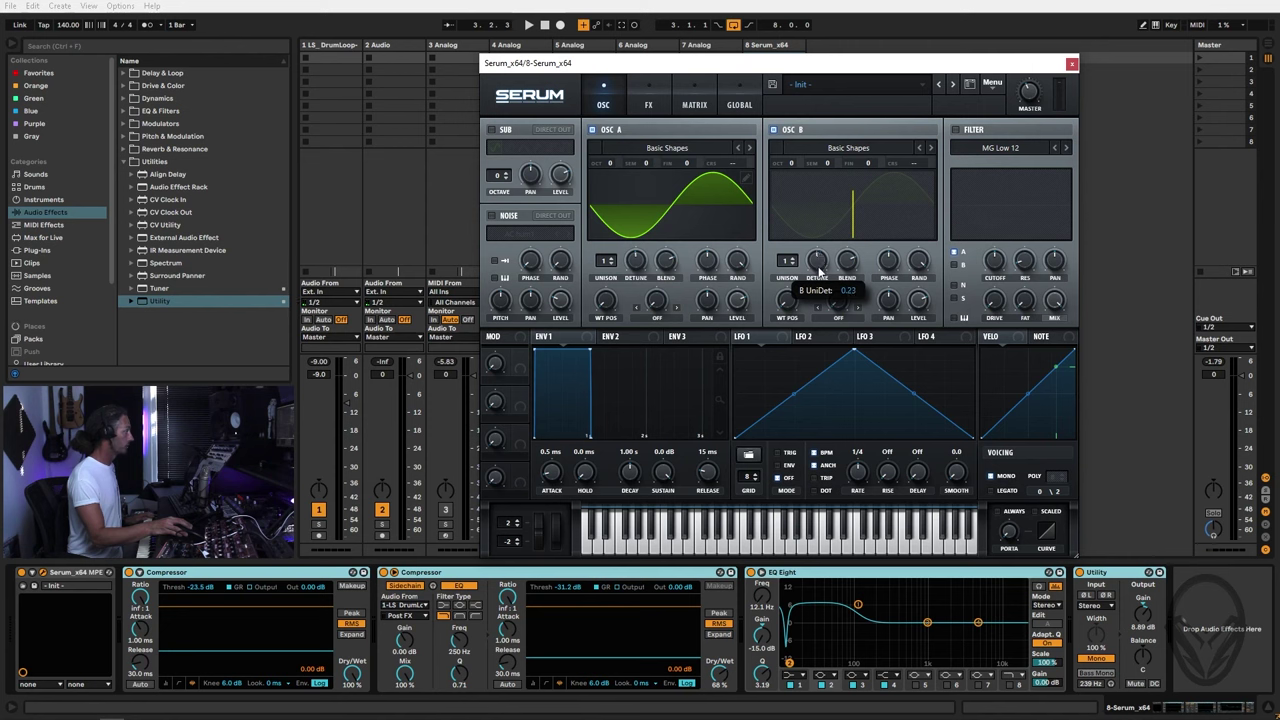
drag(819, 270, 819, 268)
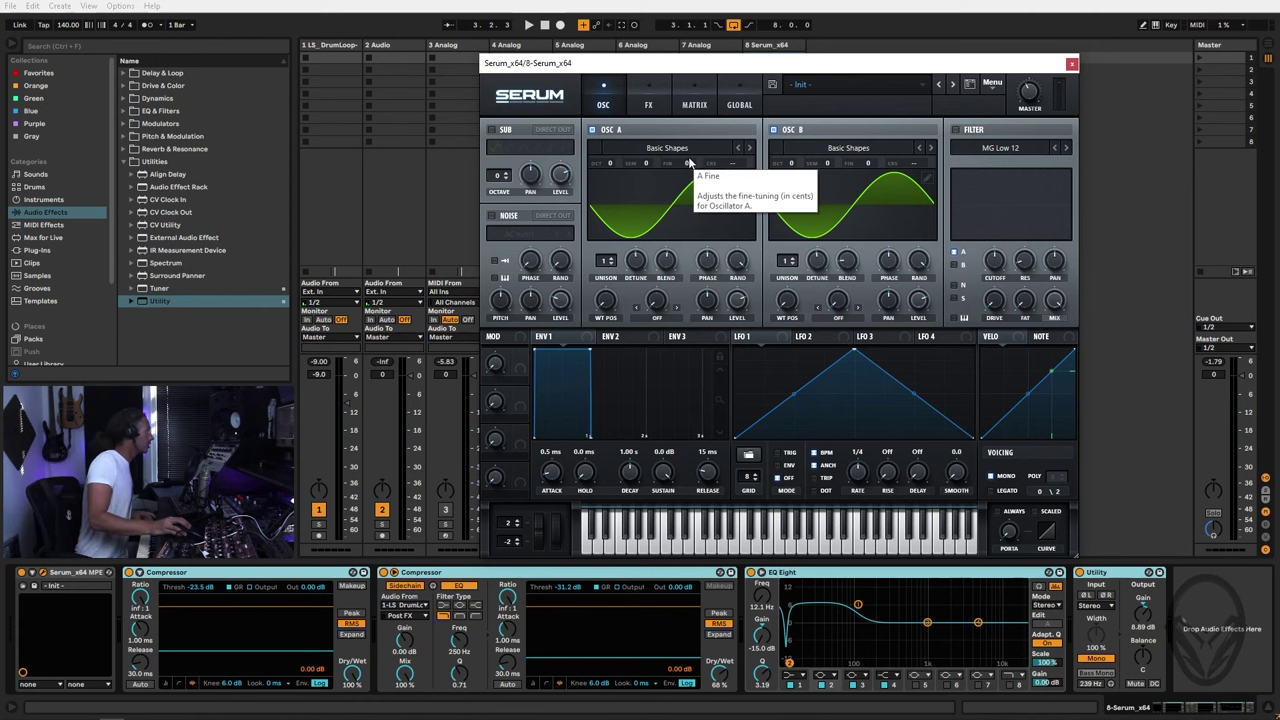
drag(688, 165, 688, 158)
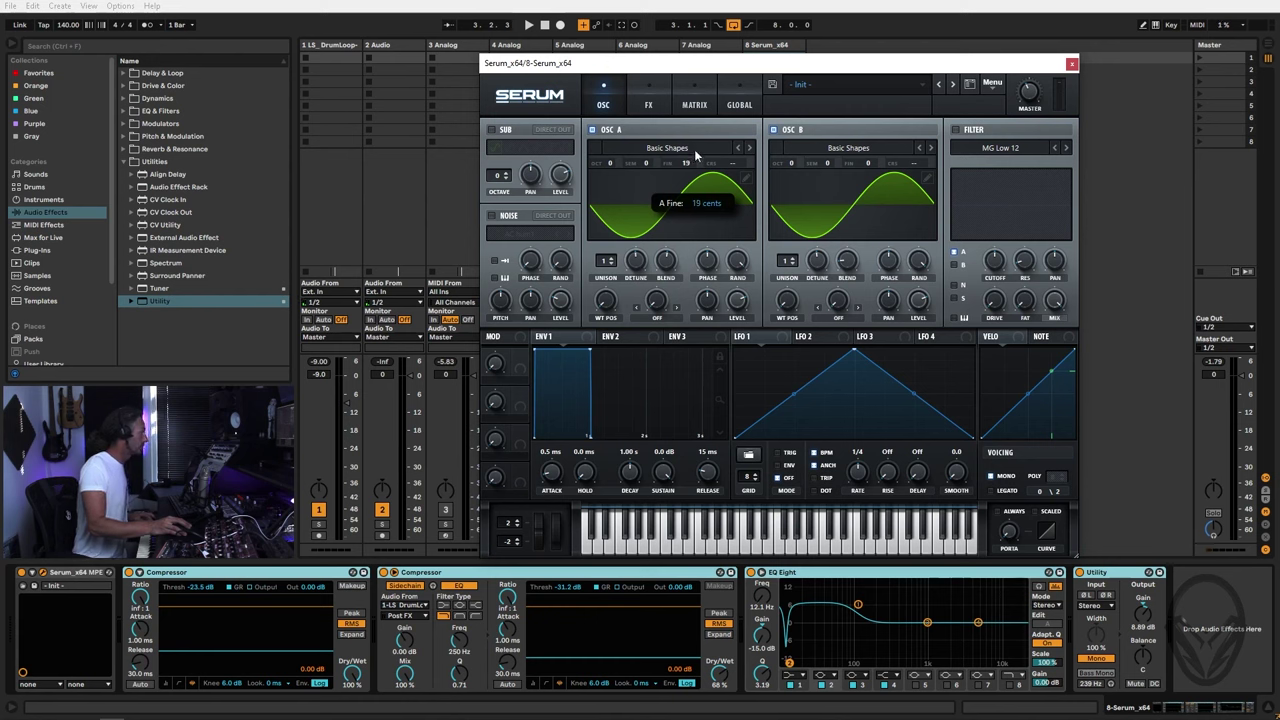
drag(868, 166, 869, 182)
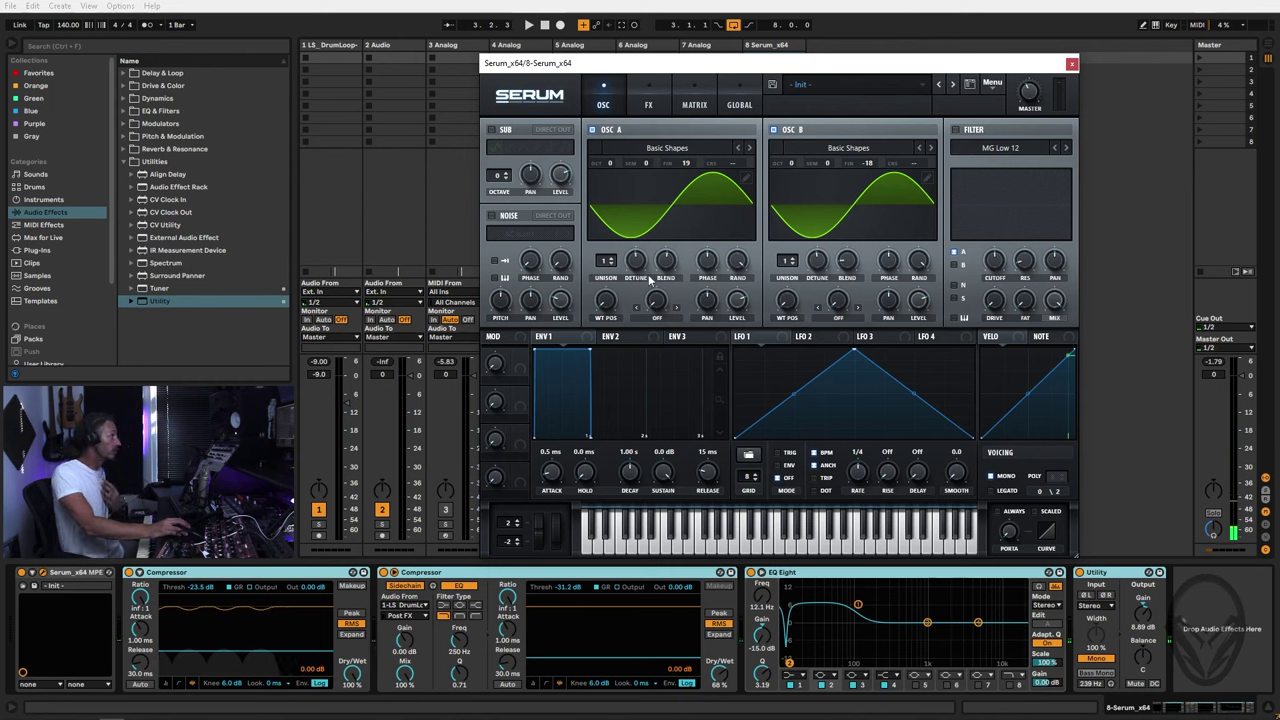
Step: Move oscillator A's wavetable position from the sine to the saw shape and raise oscillator B's wavetable position too
mouse_move(604, 297)
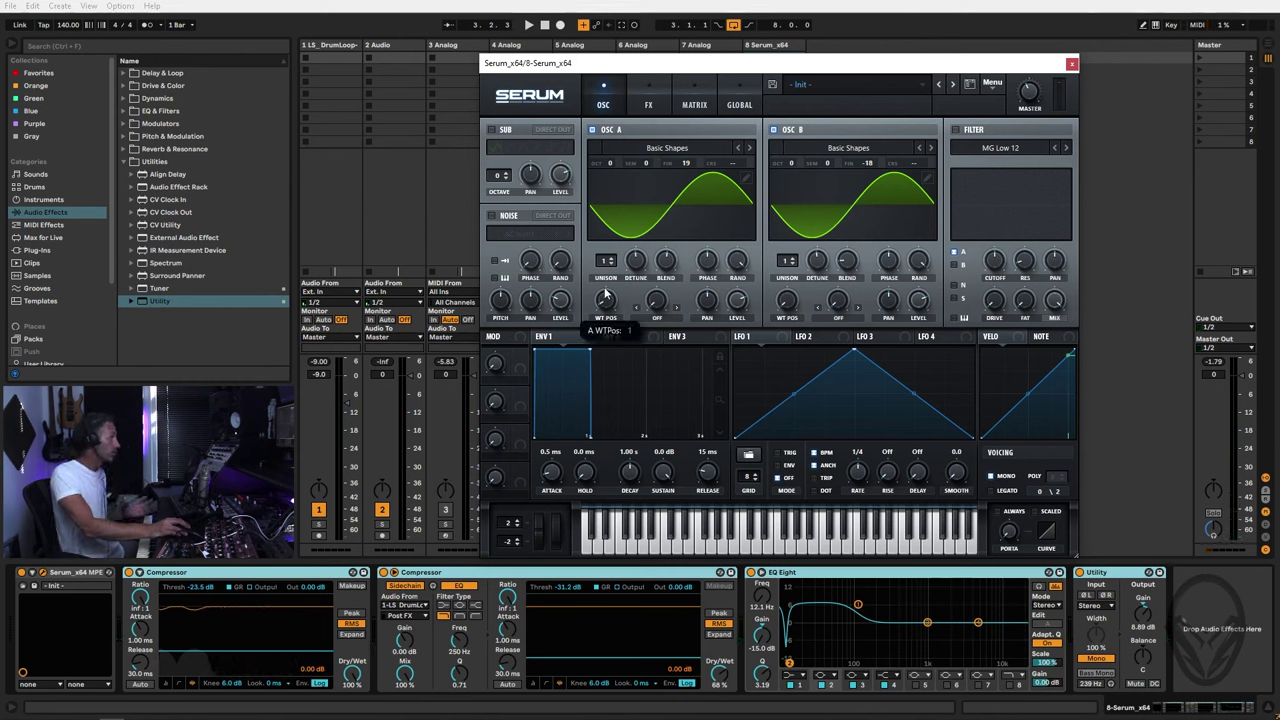
drag(604, 297, 608, 279)
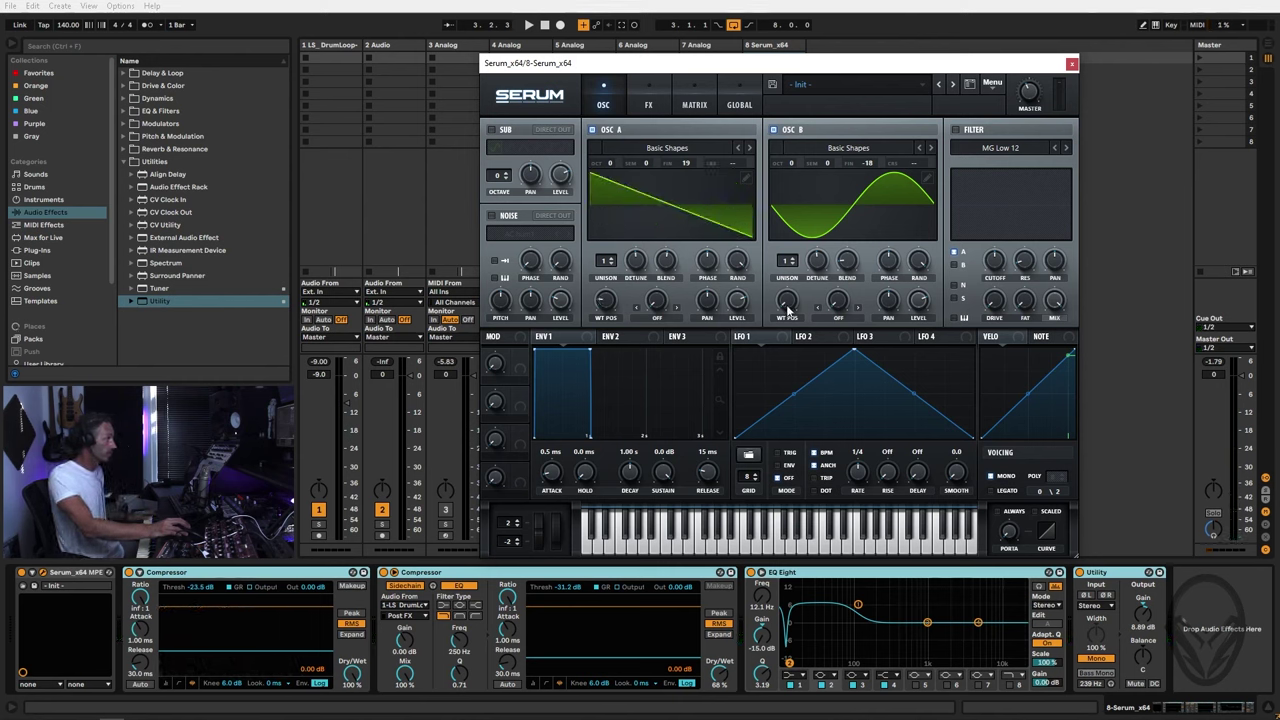
drag(788, 311, 789, 299)
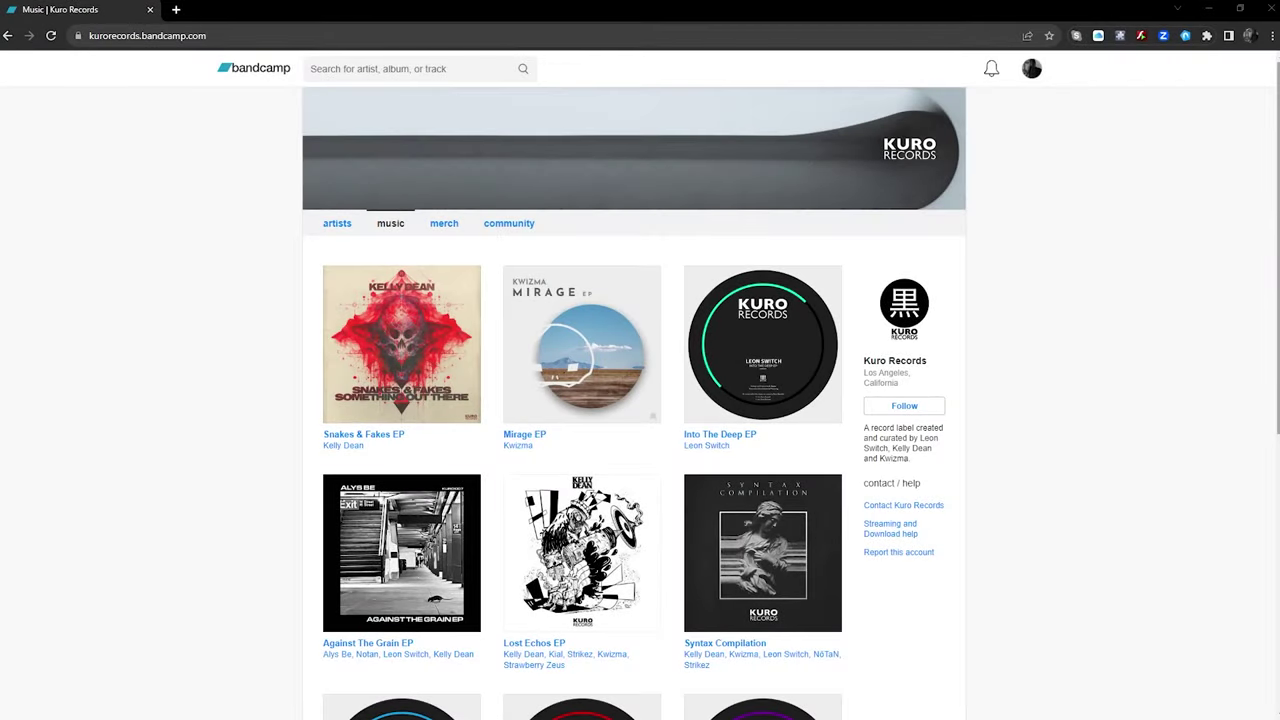
Step: Switch to the browser and look through the Kuro Records Bandcamp music page and the sample packs in the Leon Switch shop
mouse_move(1276, 218)
mouse_down()
mouse_move(1257, 520)
mouse_move(1260, 216)
mouse_up()
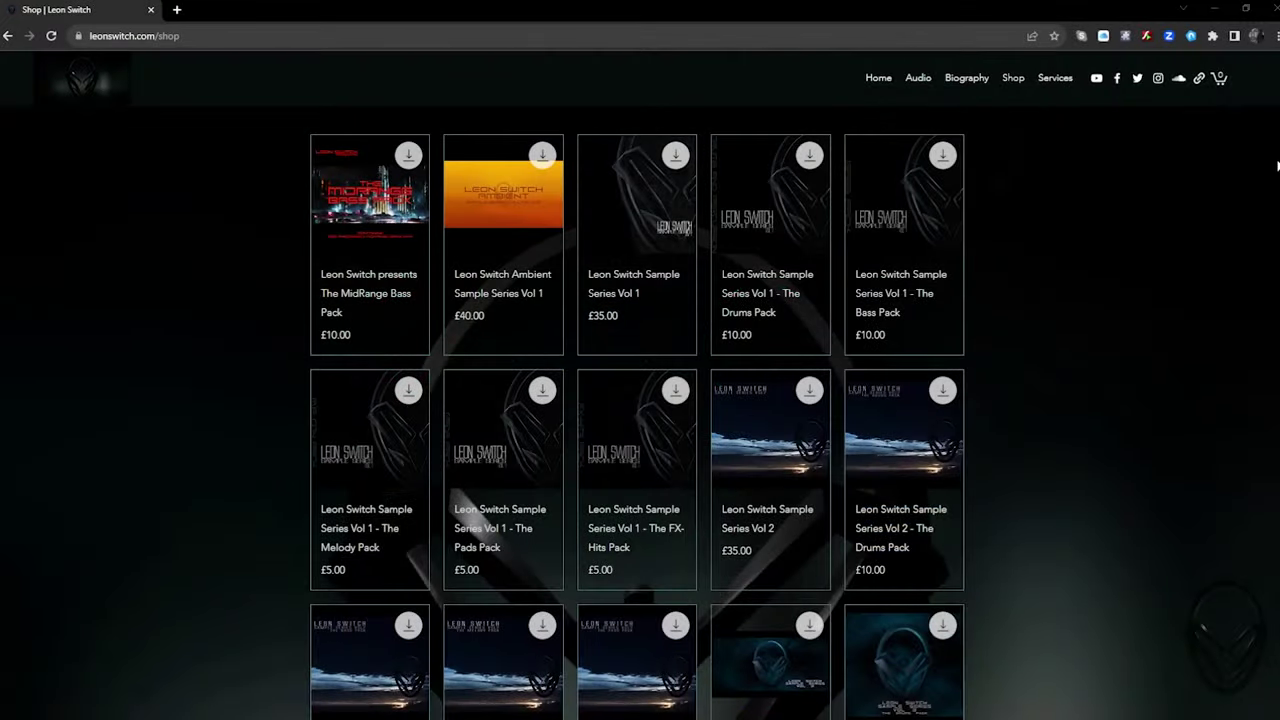
scroll(640, 400, down, 1)
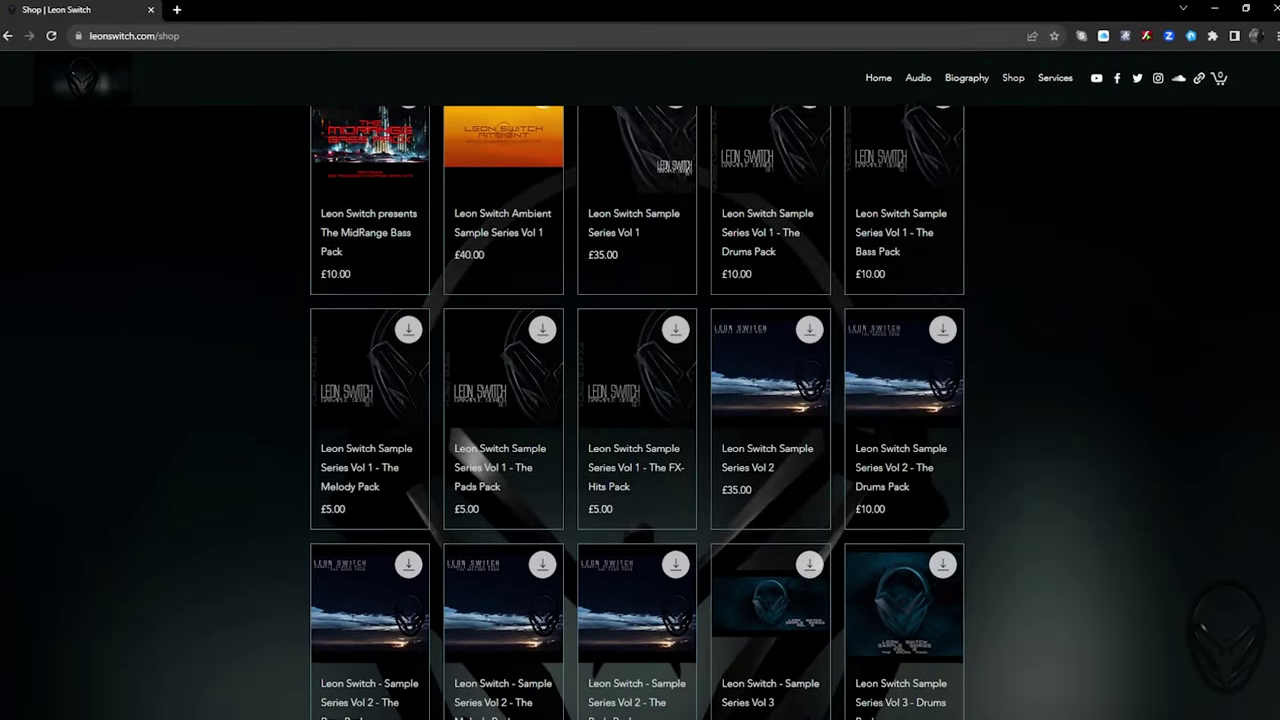
scroll(640, 400, down, 1)
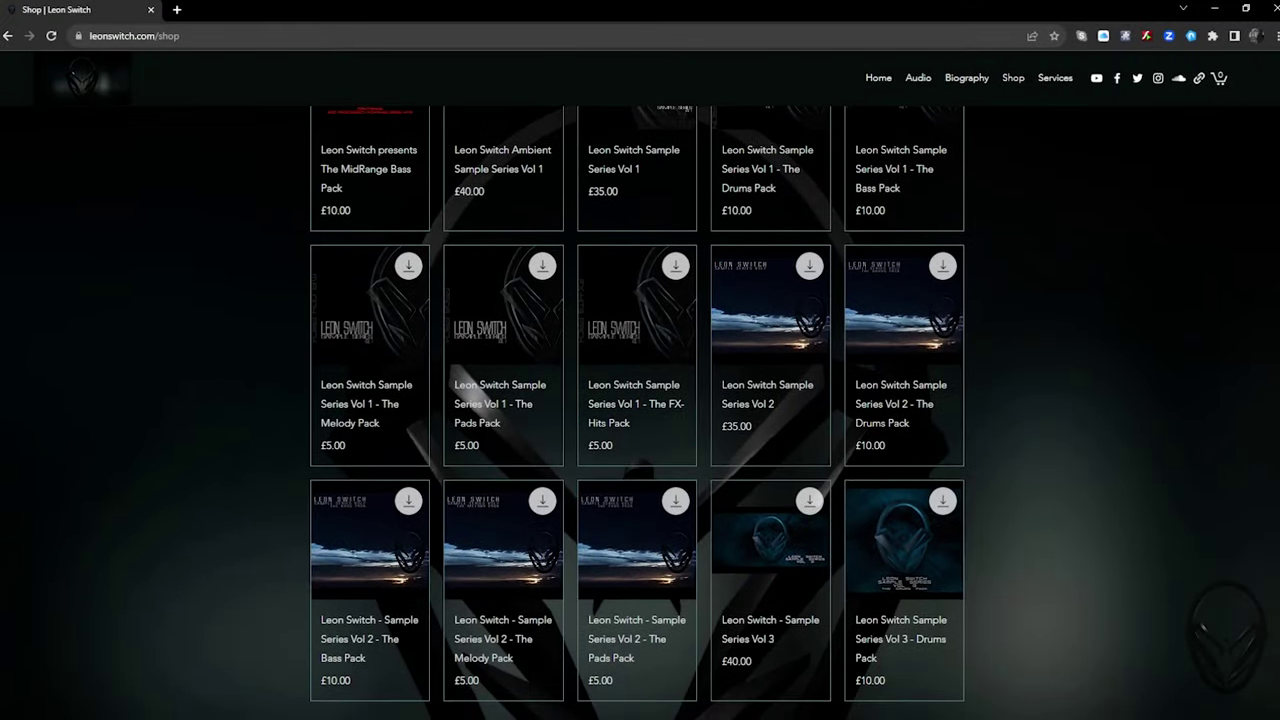
scroll(640, 400, down, 1)
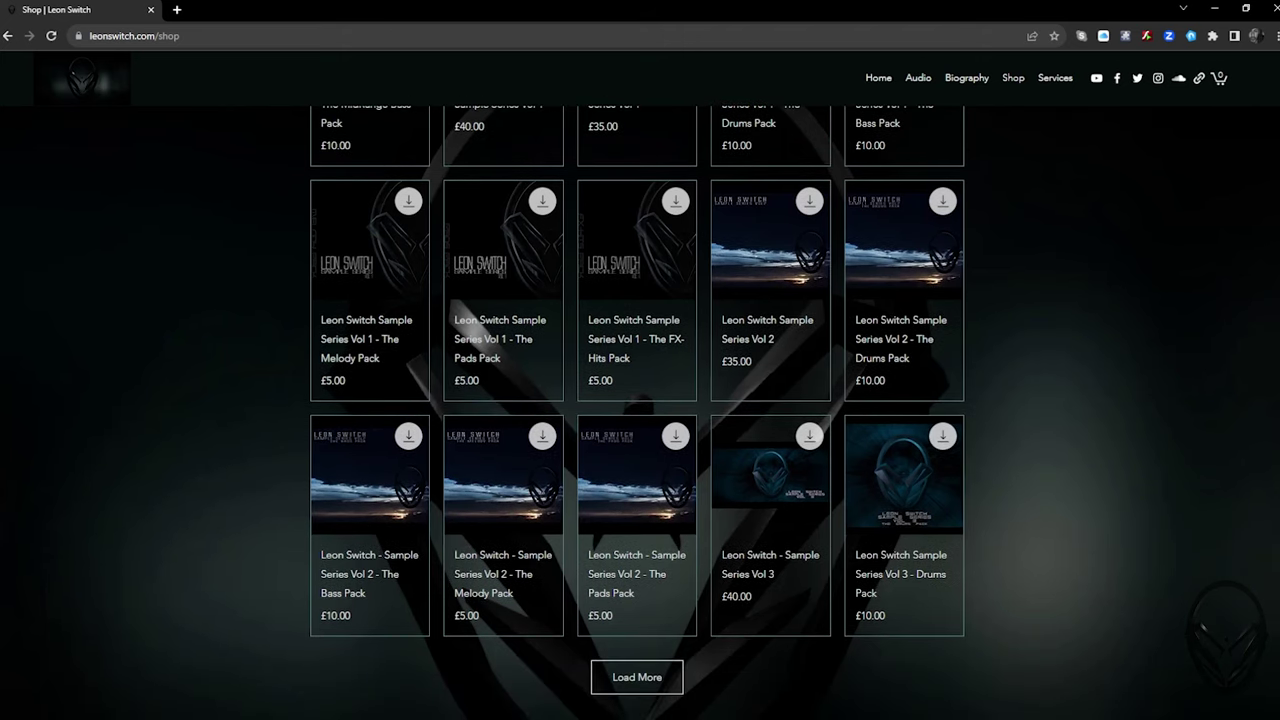
scroll(640, 400, up, 2)
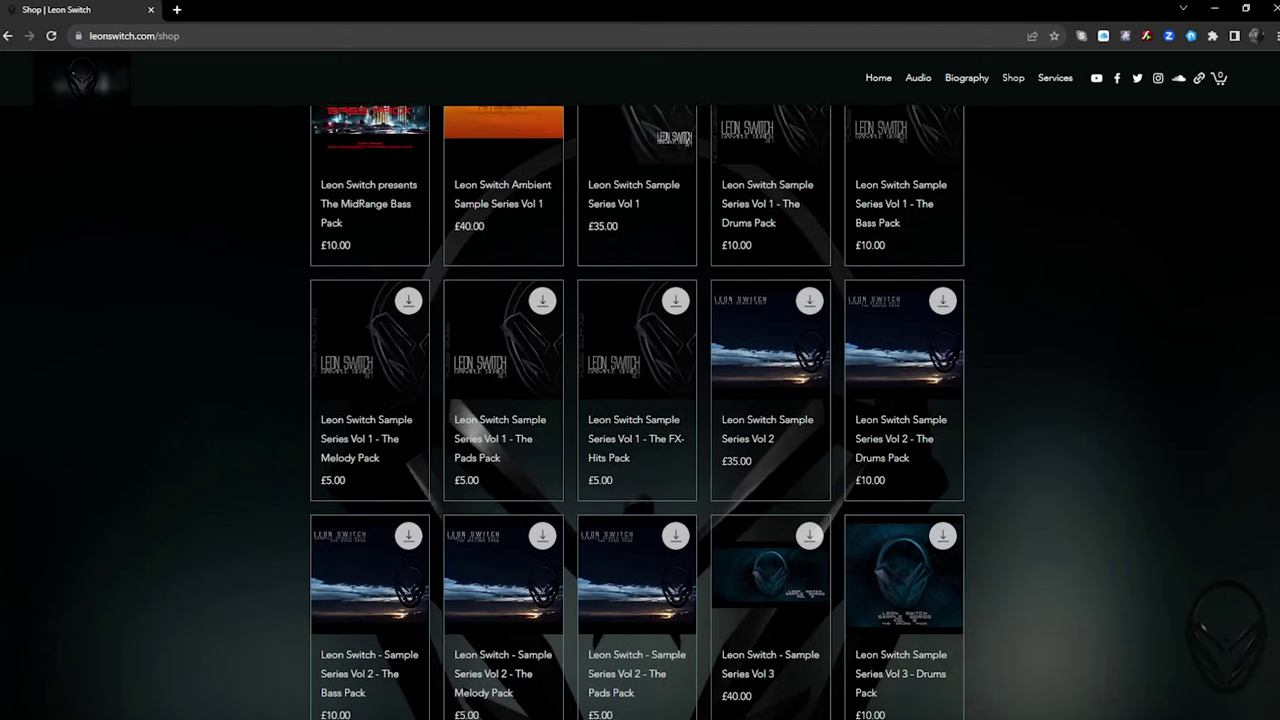
scroll(640, 400, up, 1)
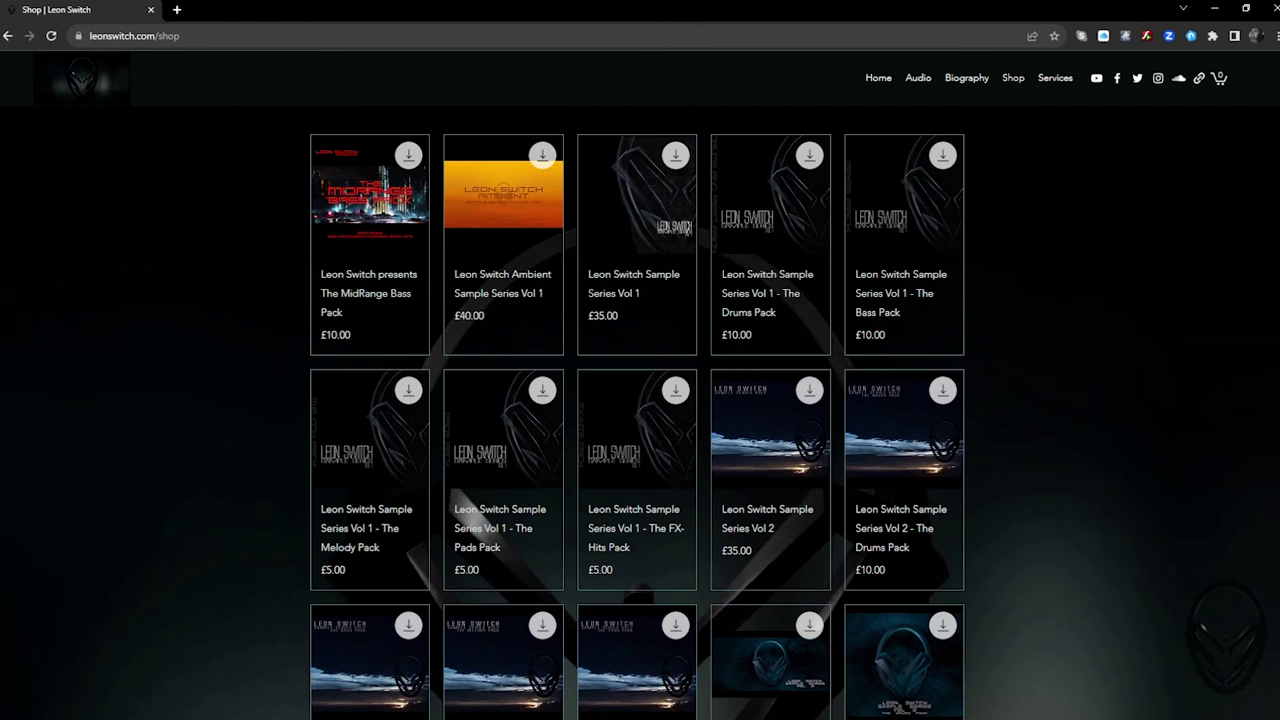